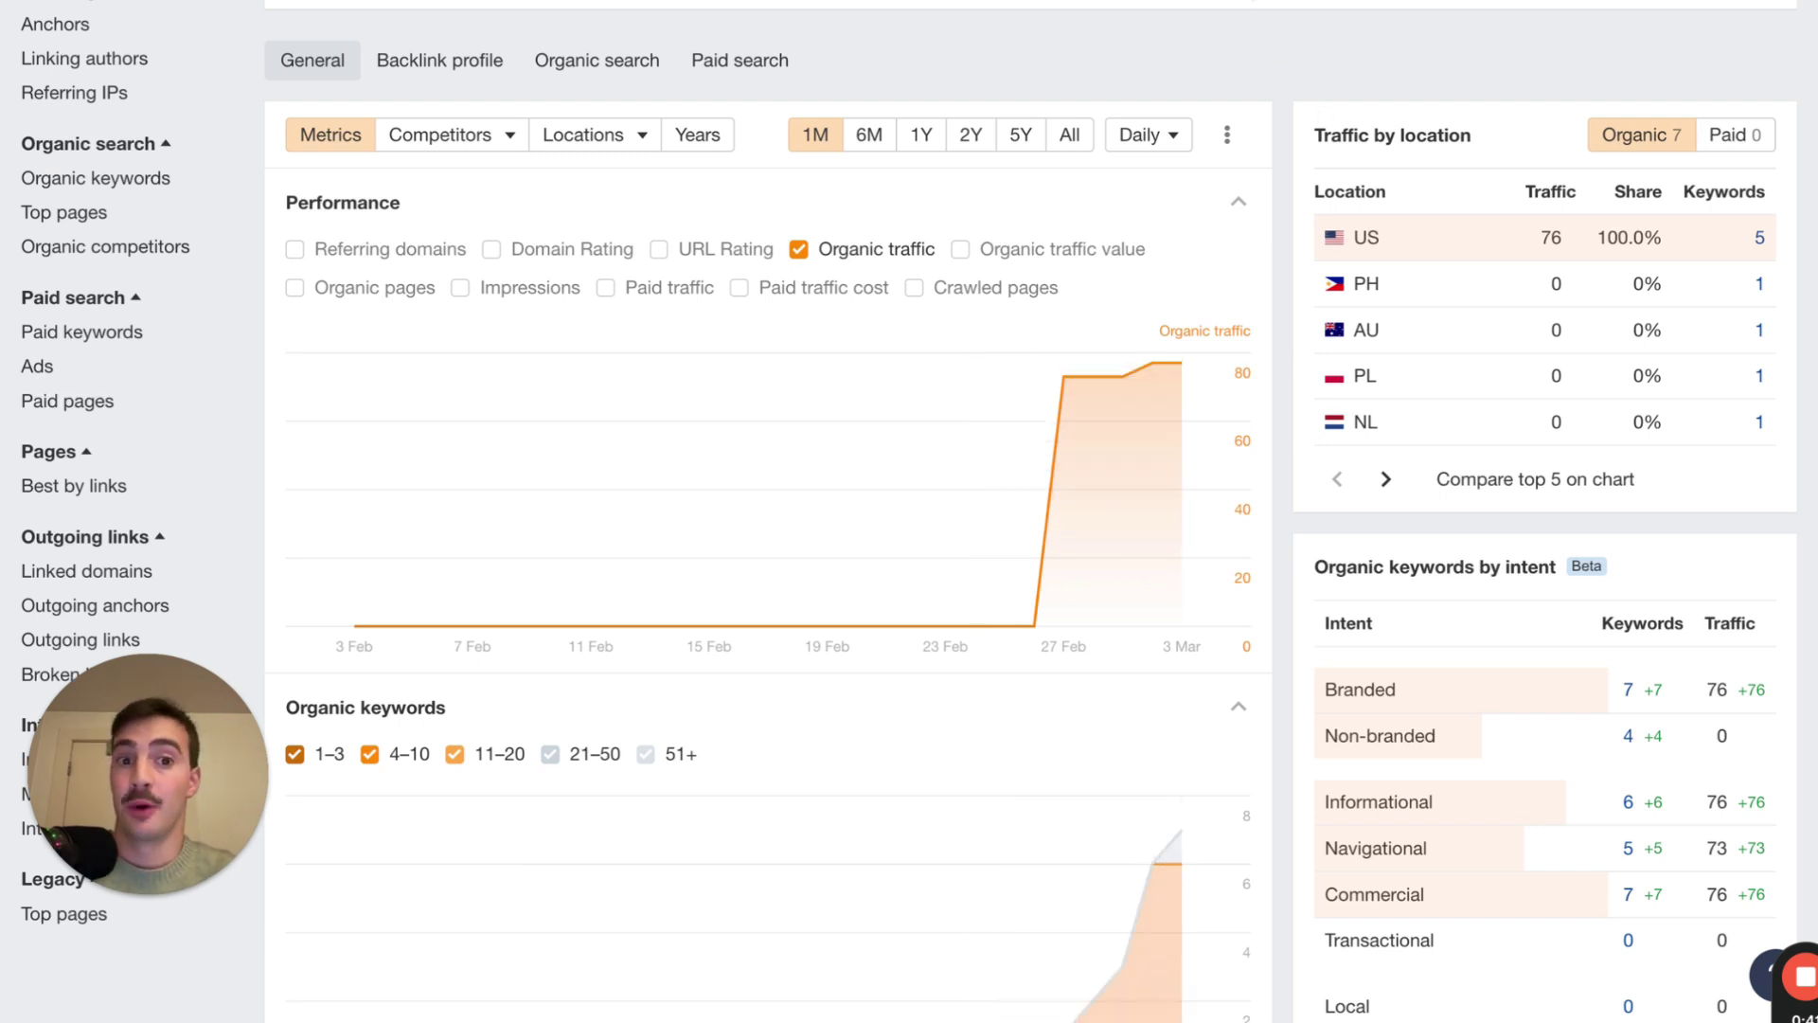
Draw red marks on the Ahrefs traffic chart: circle the 80 value, add a dollar sign and arrow
key(alt+shift+d)
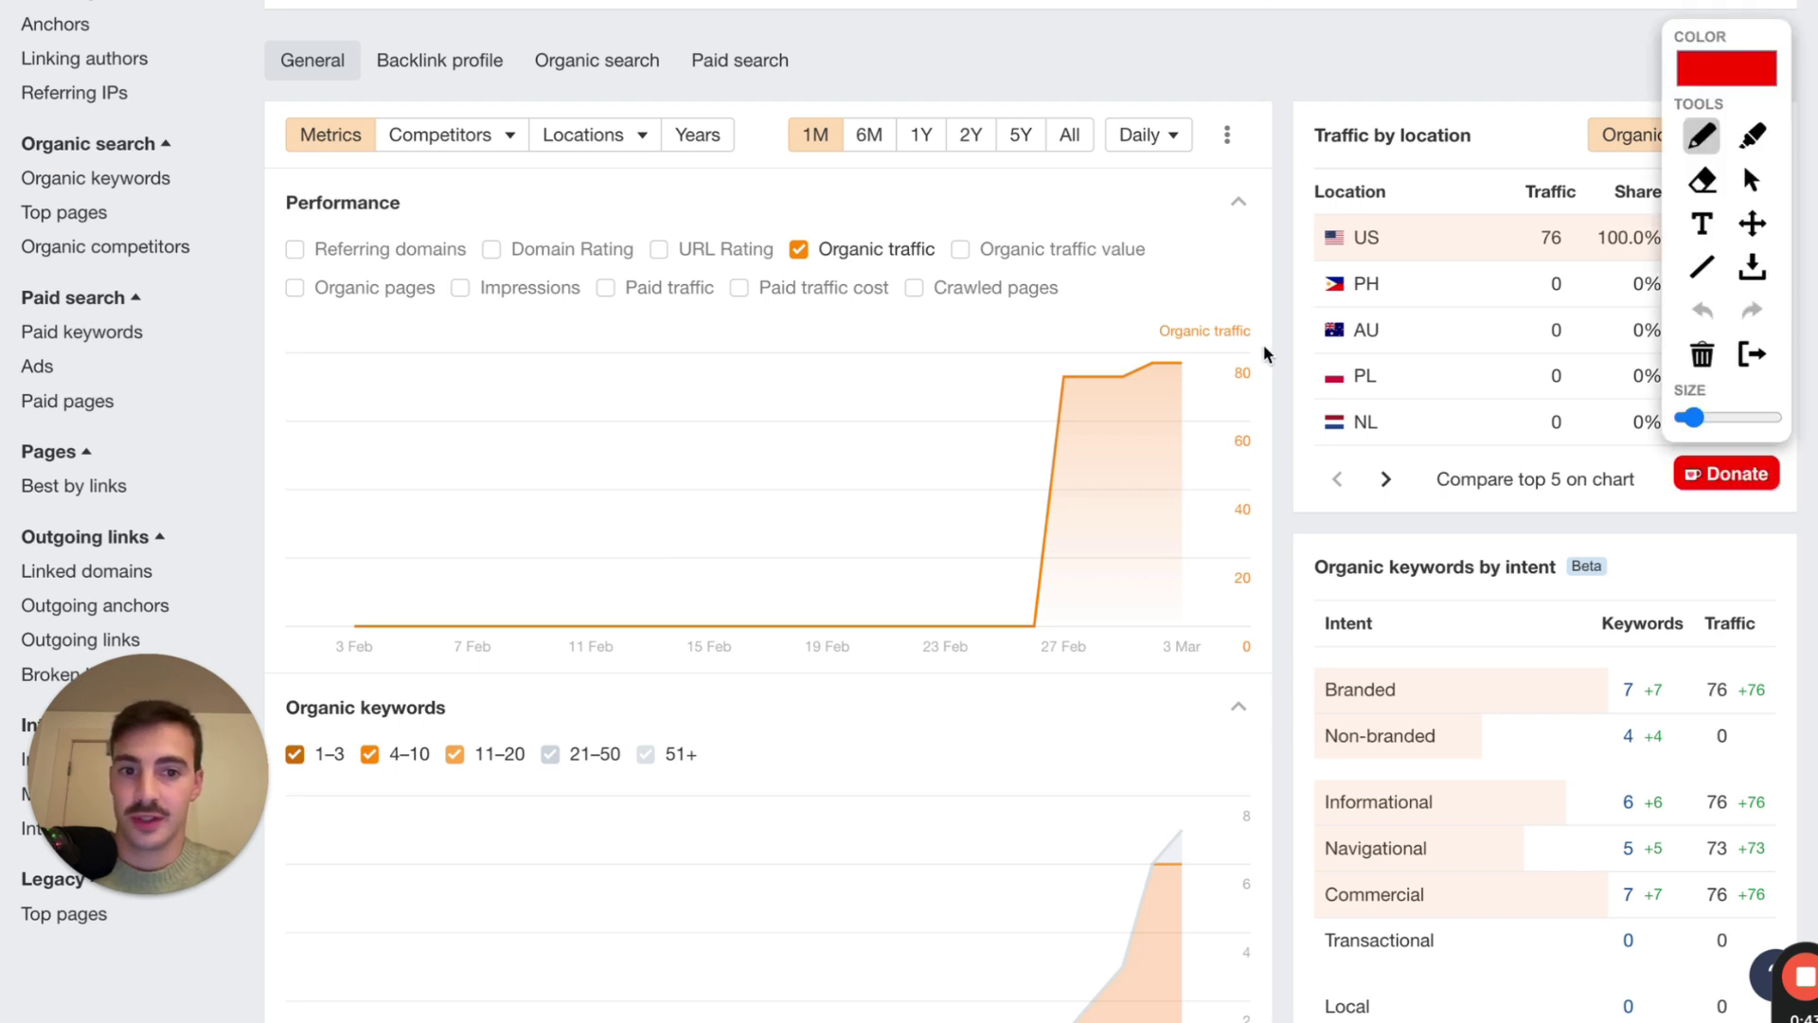
mouse_move(1267, 347)
mouse_down()
mouse_move(1231, 350)
mouse_move(1212, 396)
mouse_move(1288, 382)
mouse_move(1217, 237)
mouse_up()
drag(1201, 112, 1136, 178)
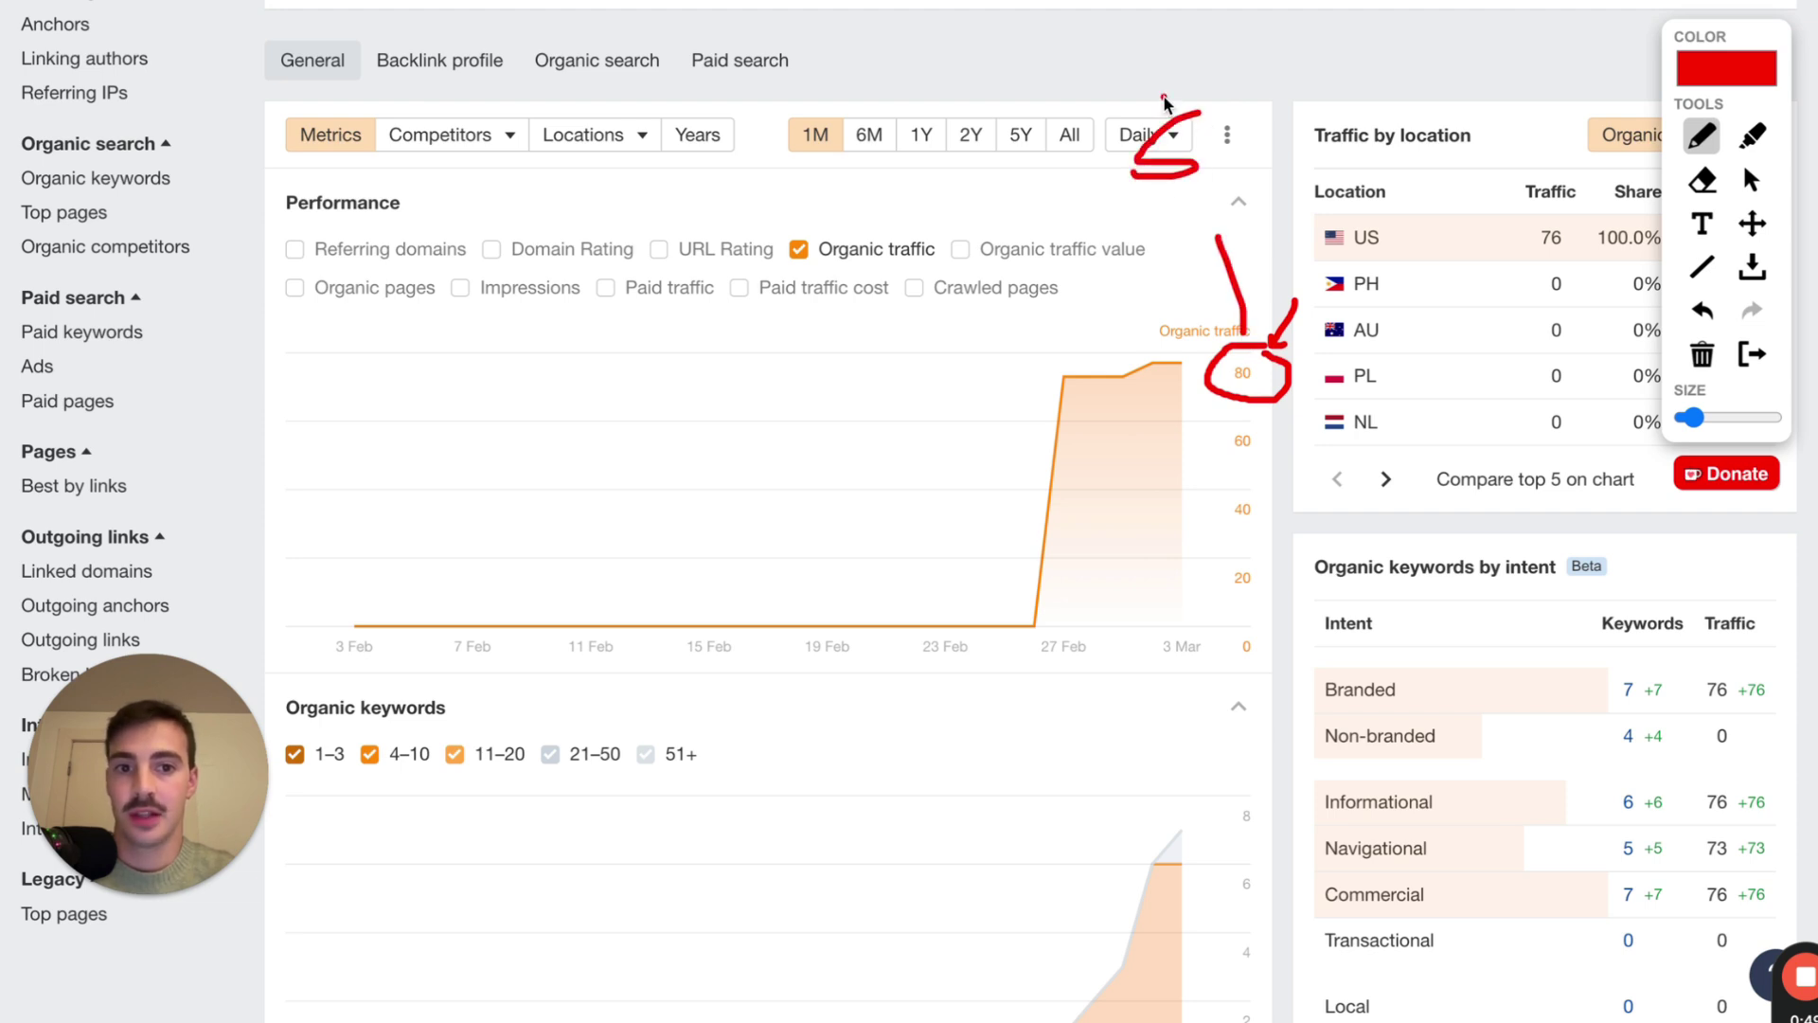
mouse_move(1164, 97)
mouse_down()
mouse_move(1166, 248)
mouse_move(1184, 163)
mouse_move(1179, 201)
mouse_up()
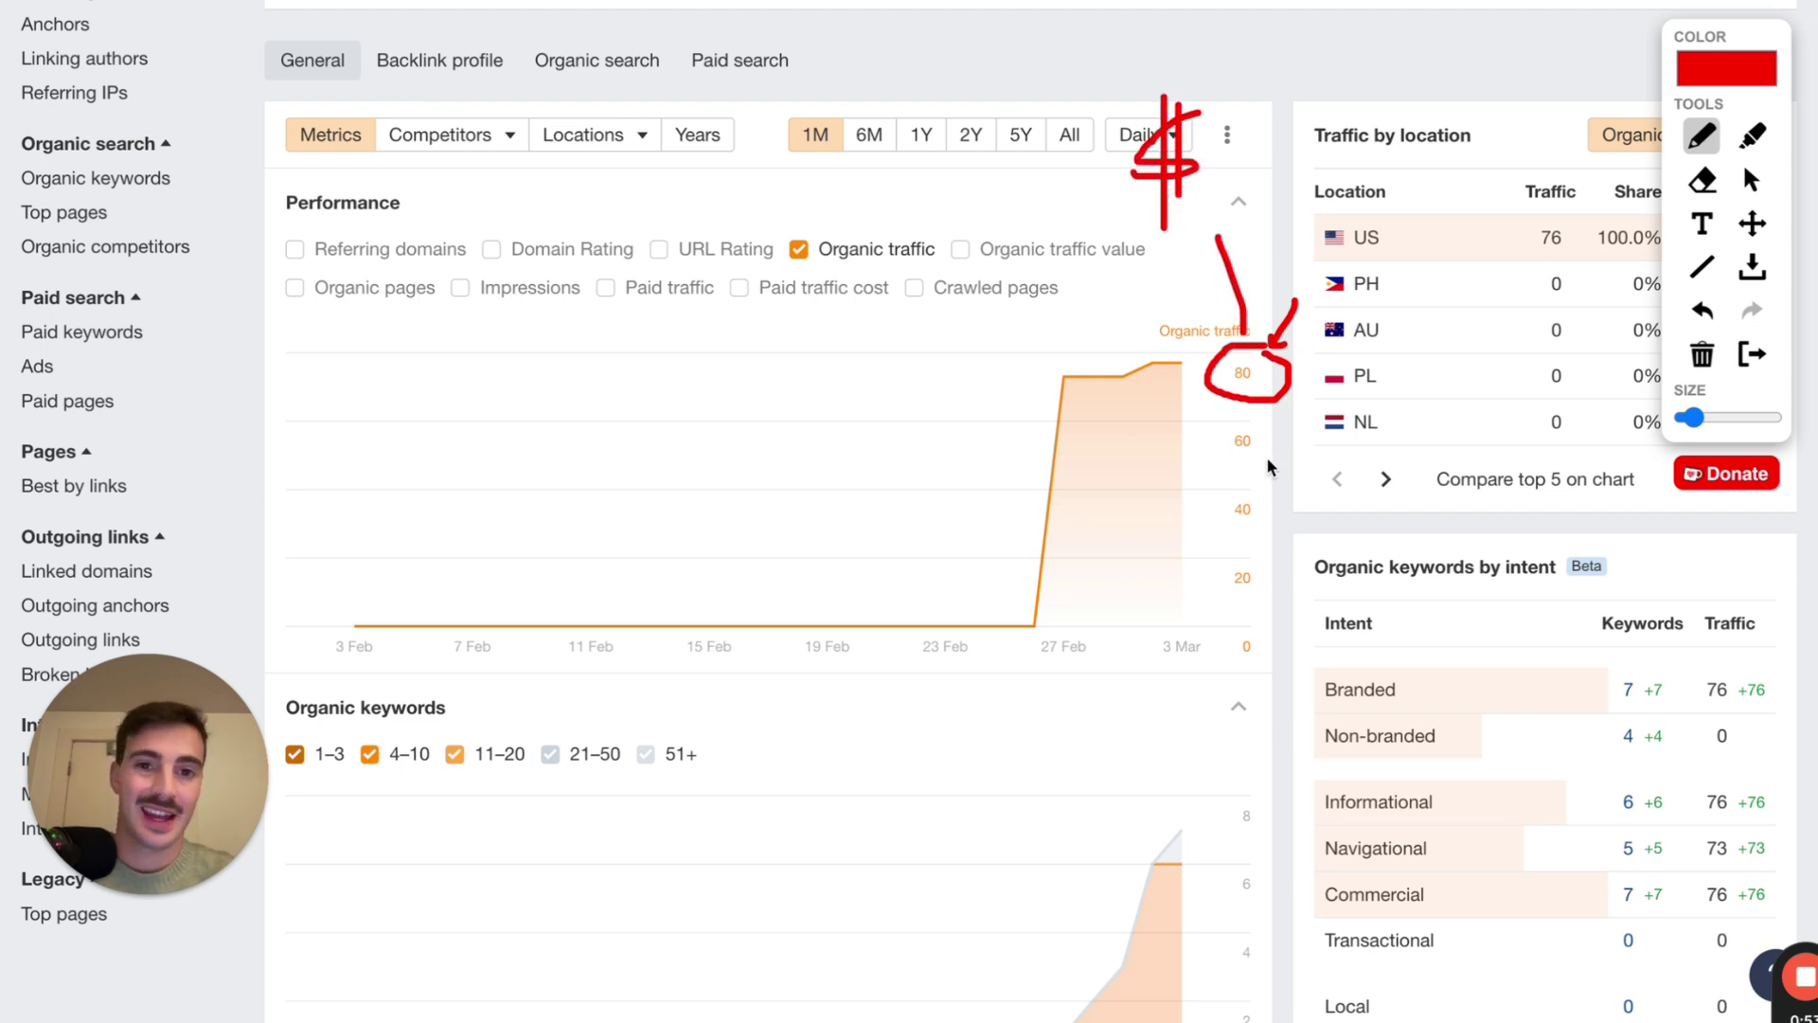
mouse_move(1242, 398)
mouse_down()
mouse_move(1274, 387)
mouse_move(1210, 392)
mouse_up()
drag(1311, 358, 1468, 315)
mouse_move(1512, 274)
mouse_down()
mouse_move(1520, 292)
mouse_move(1517, 258)
mouse_move(1505, 270)
mouse_up()
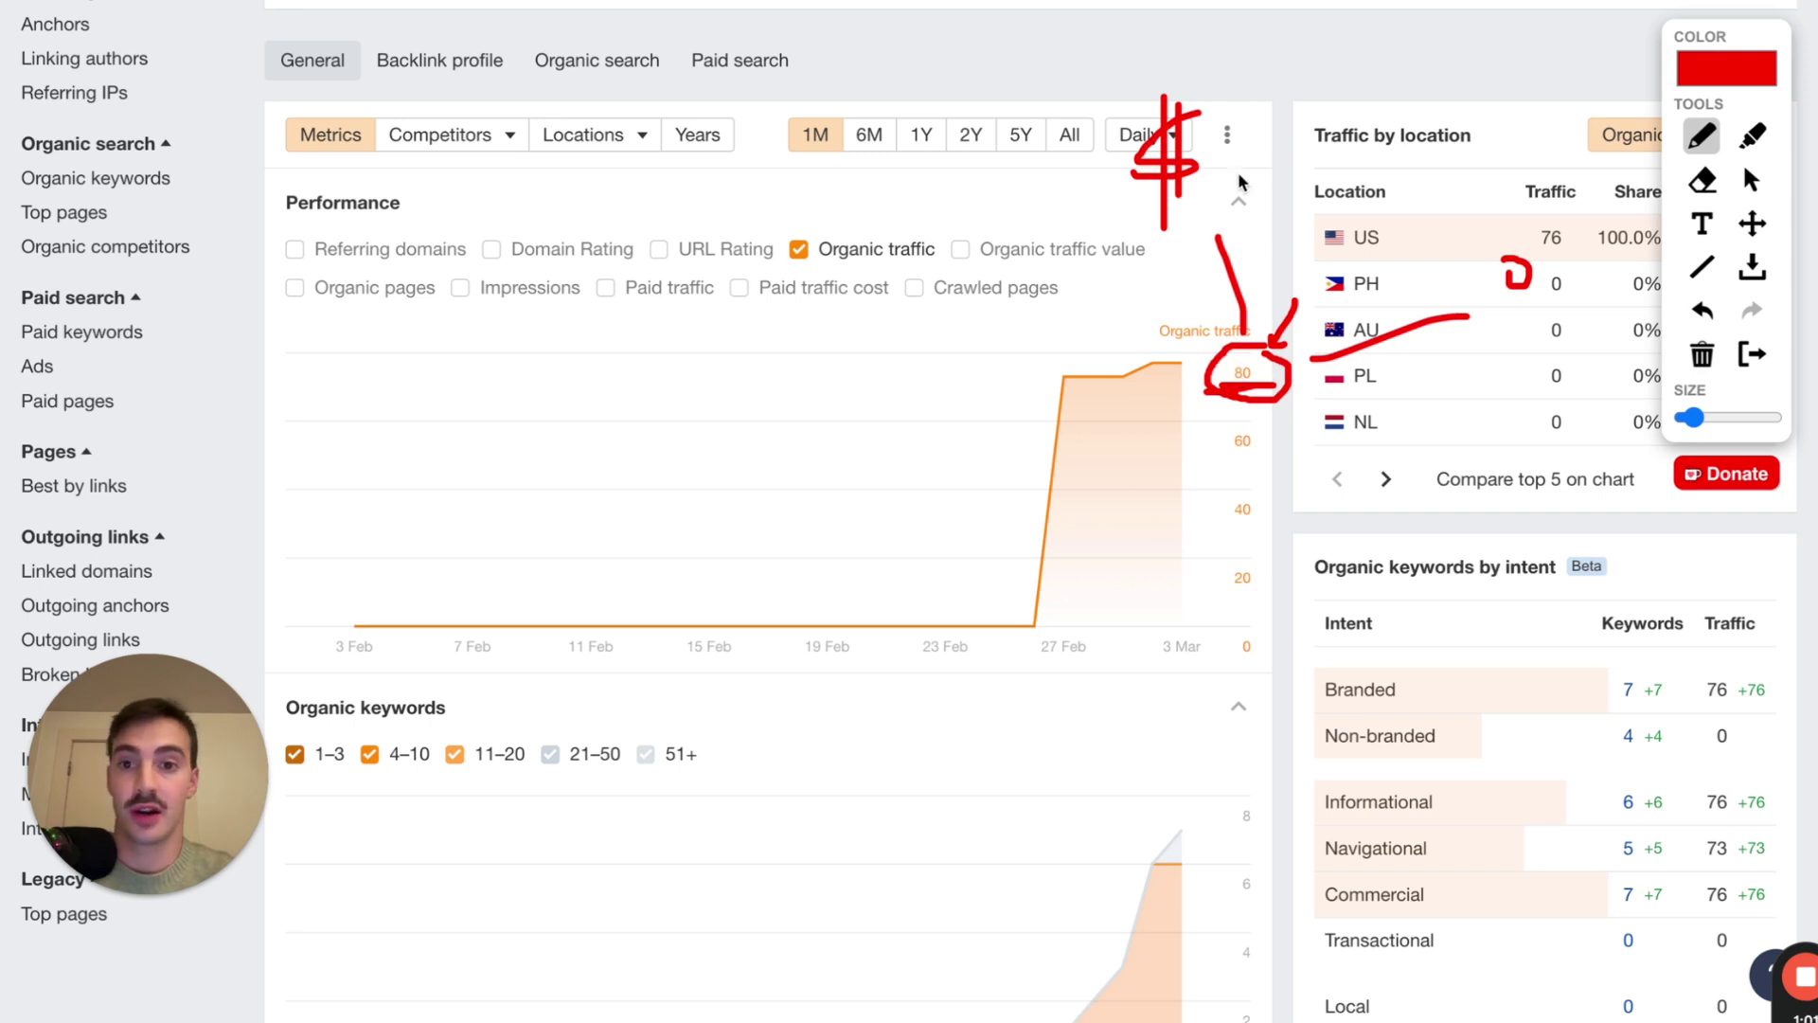
mouse_move(1229, 78)
mouse_down()
mouse_move(1087, 152)
mouse_move(1163, 232)
mouse_move(1229, 86)
mouse_up()
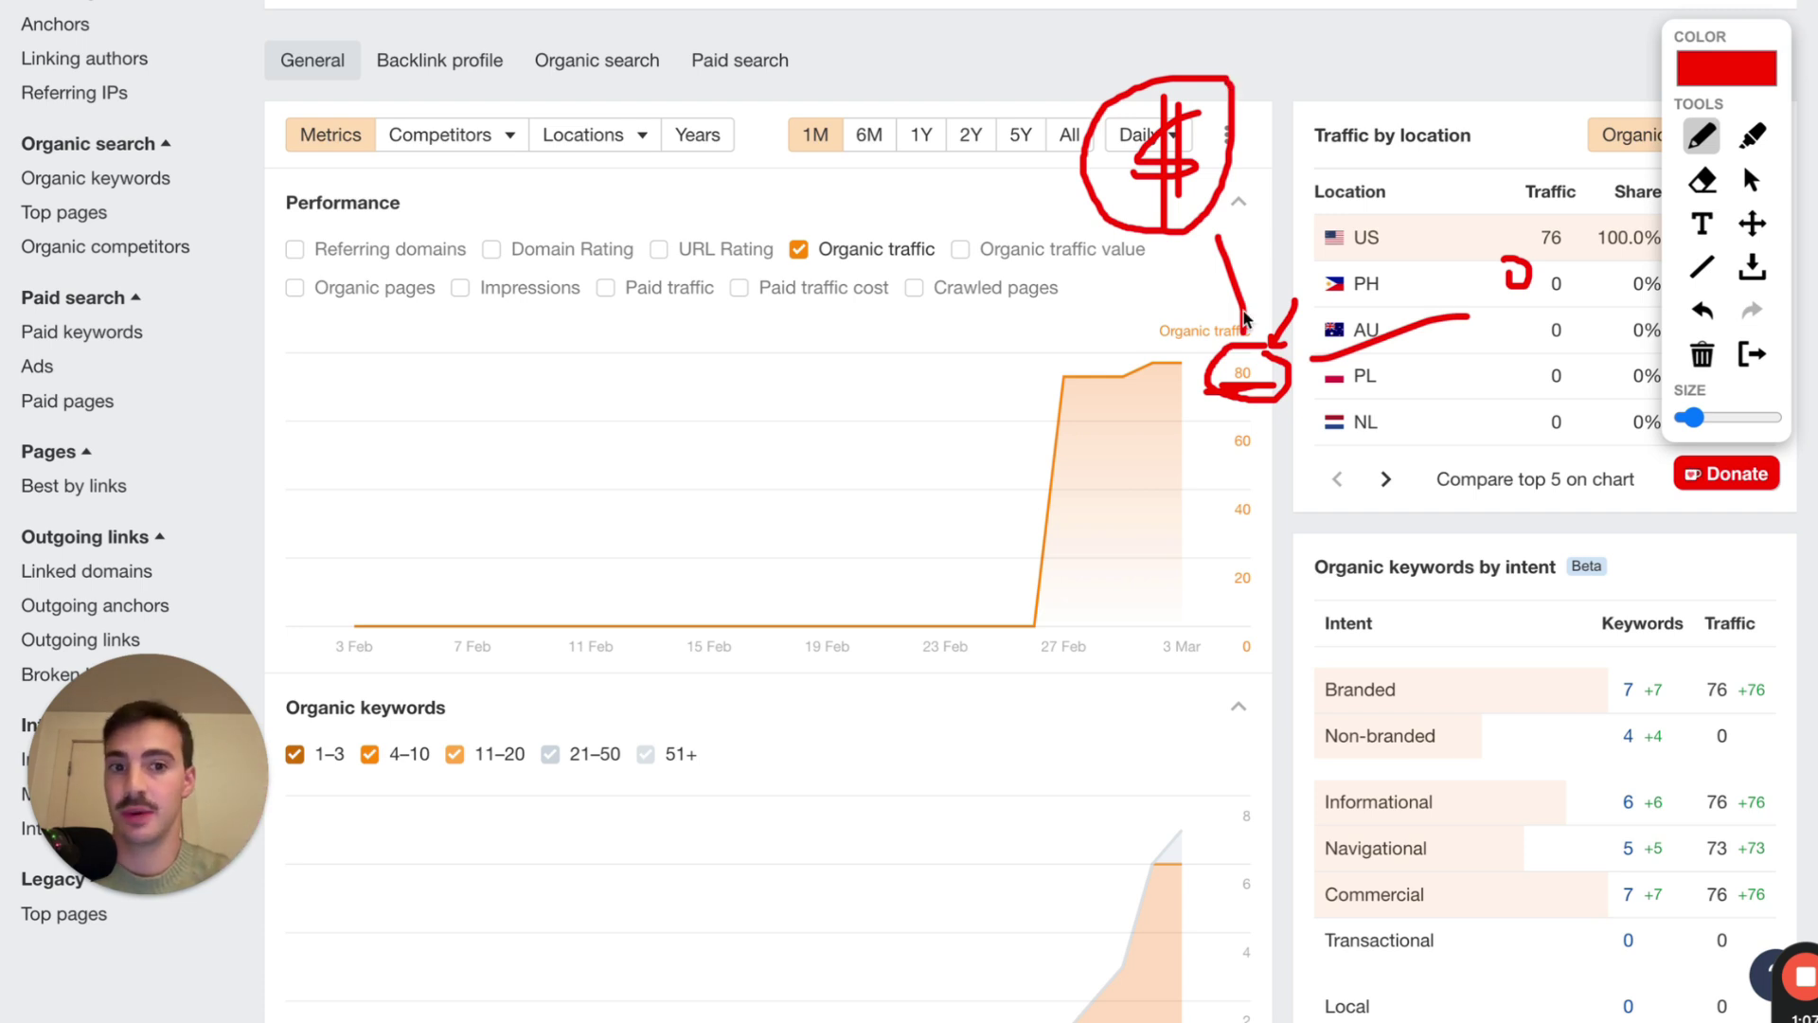
drag(1358, 28, 1271, 62)
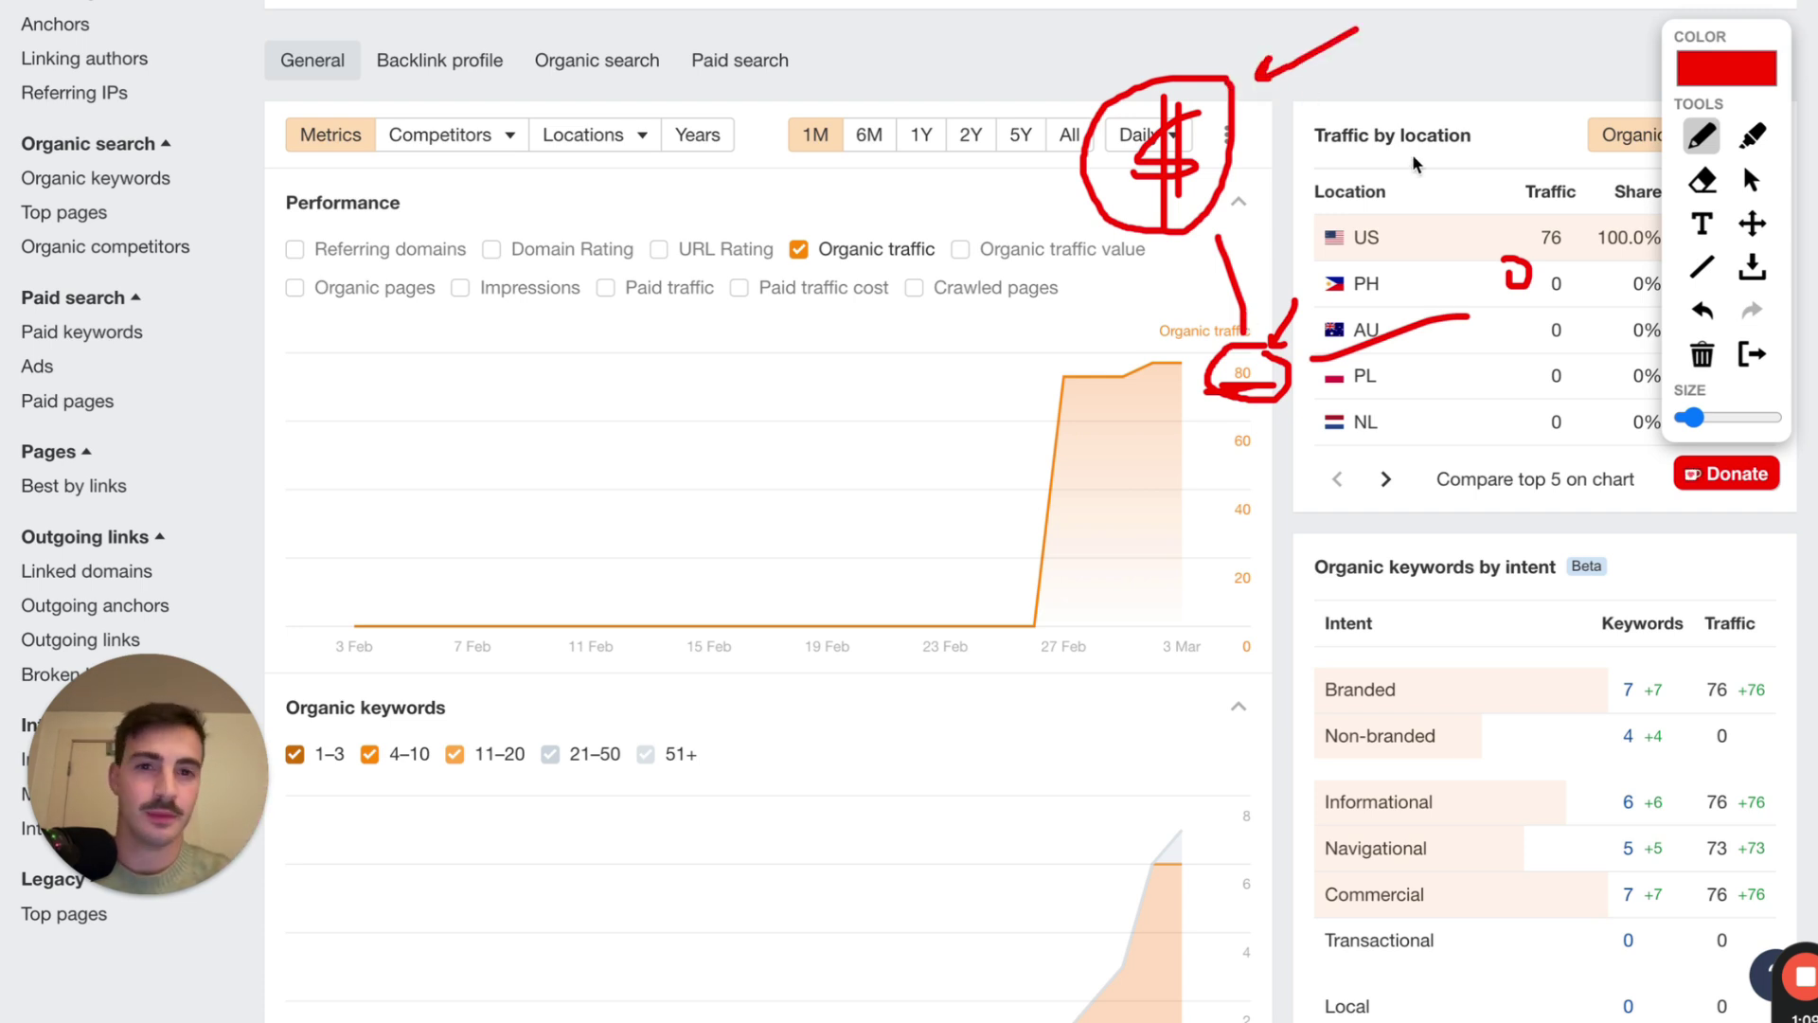
Clear the drawings and open the Organic keywords report for the speedwrite-alternative page
click(1752, 353)
scroll(1378, 327, up, 5)
scroll(183, 466, down, 2)
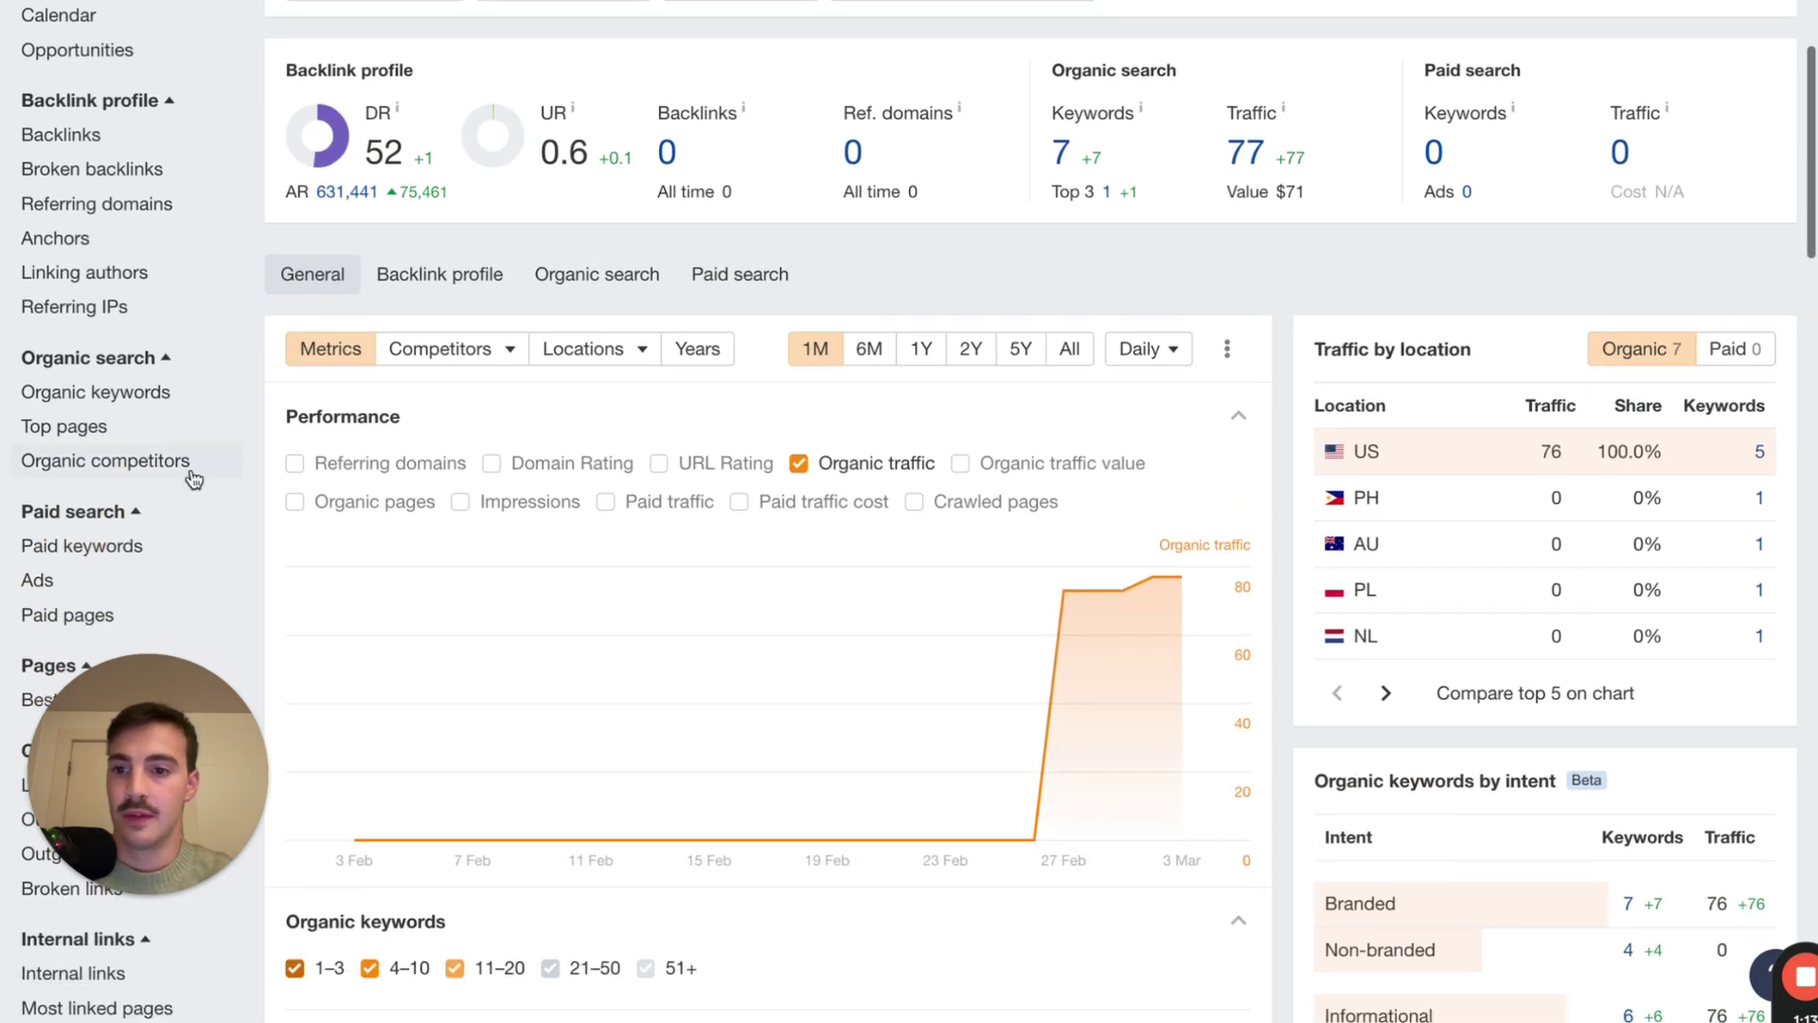
click(159, 414)
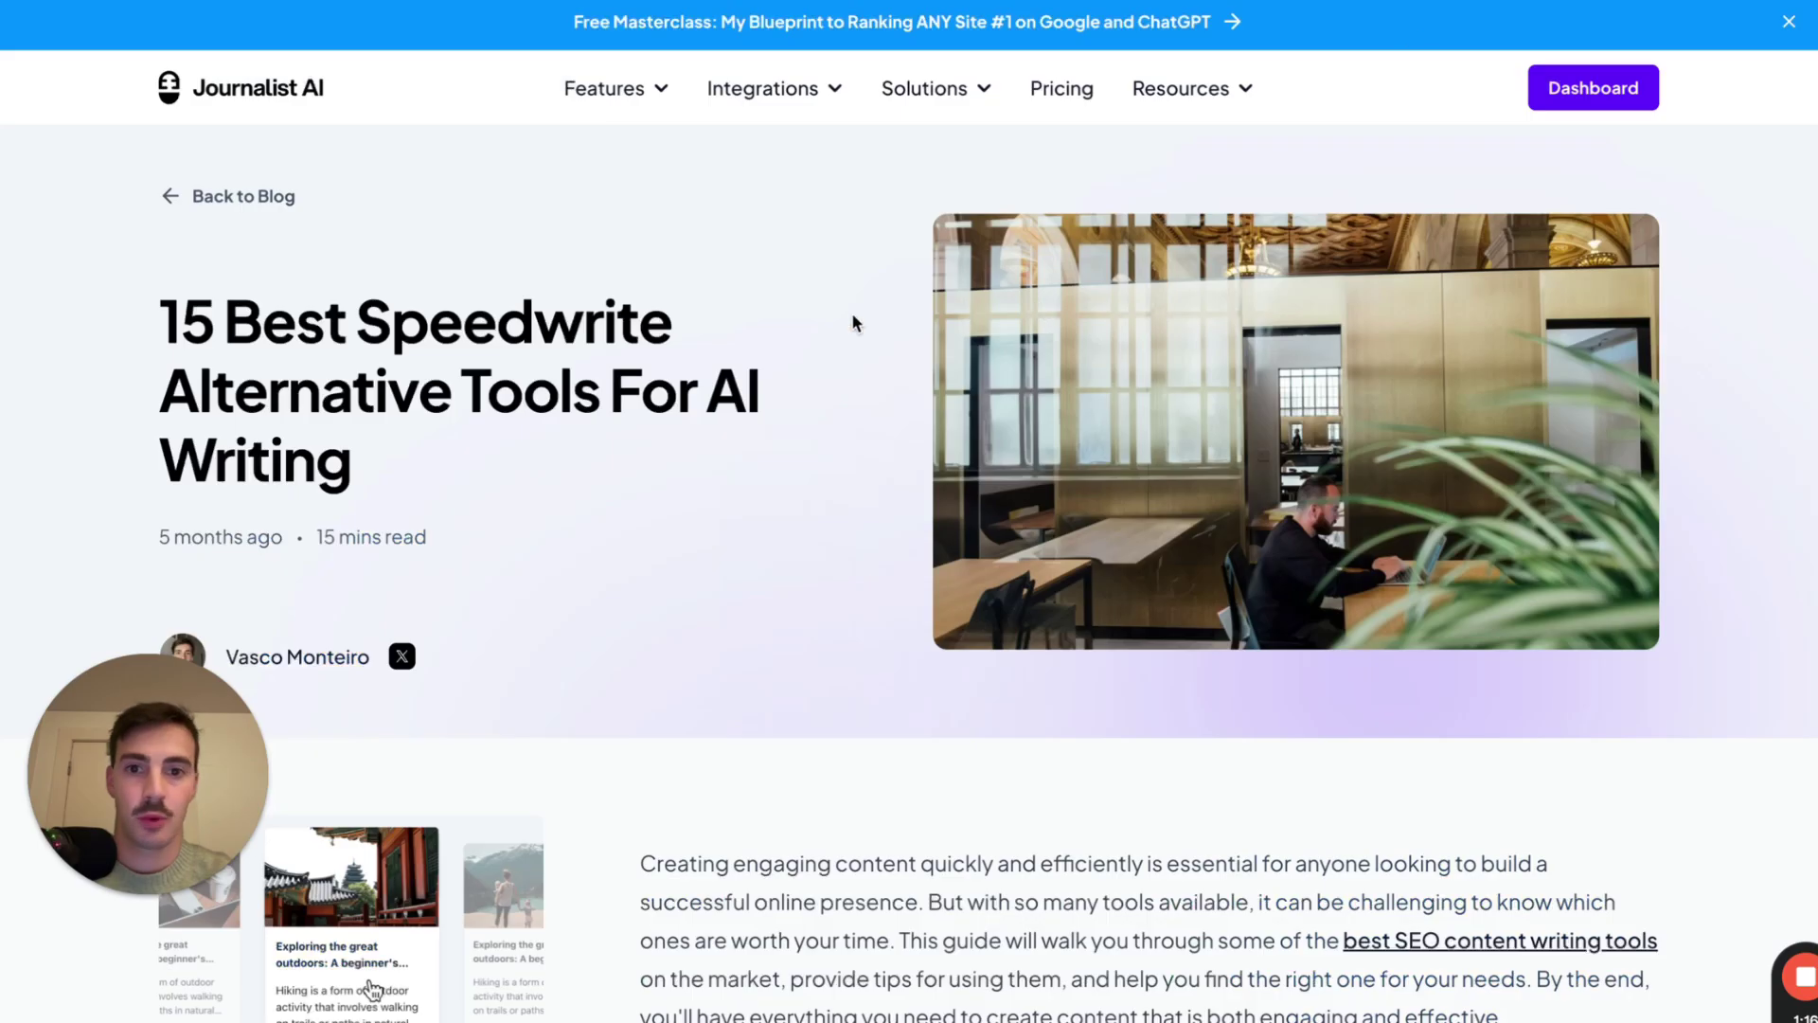
key(ctrl+minus)
key(ctrl+minus)
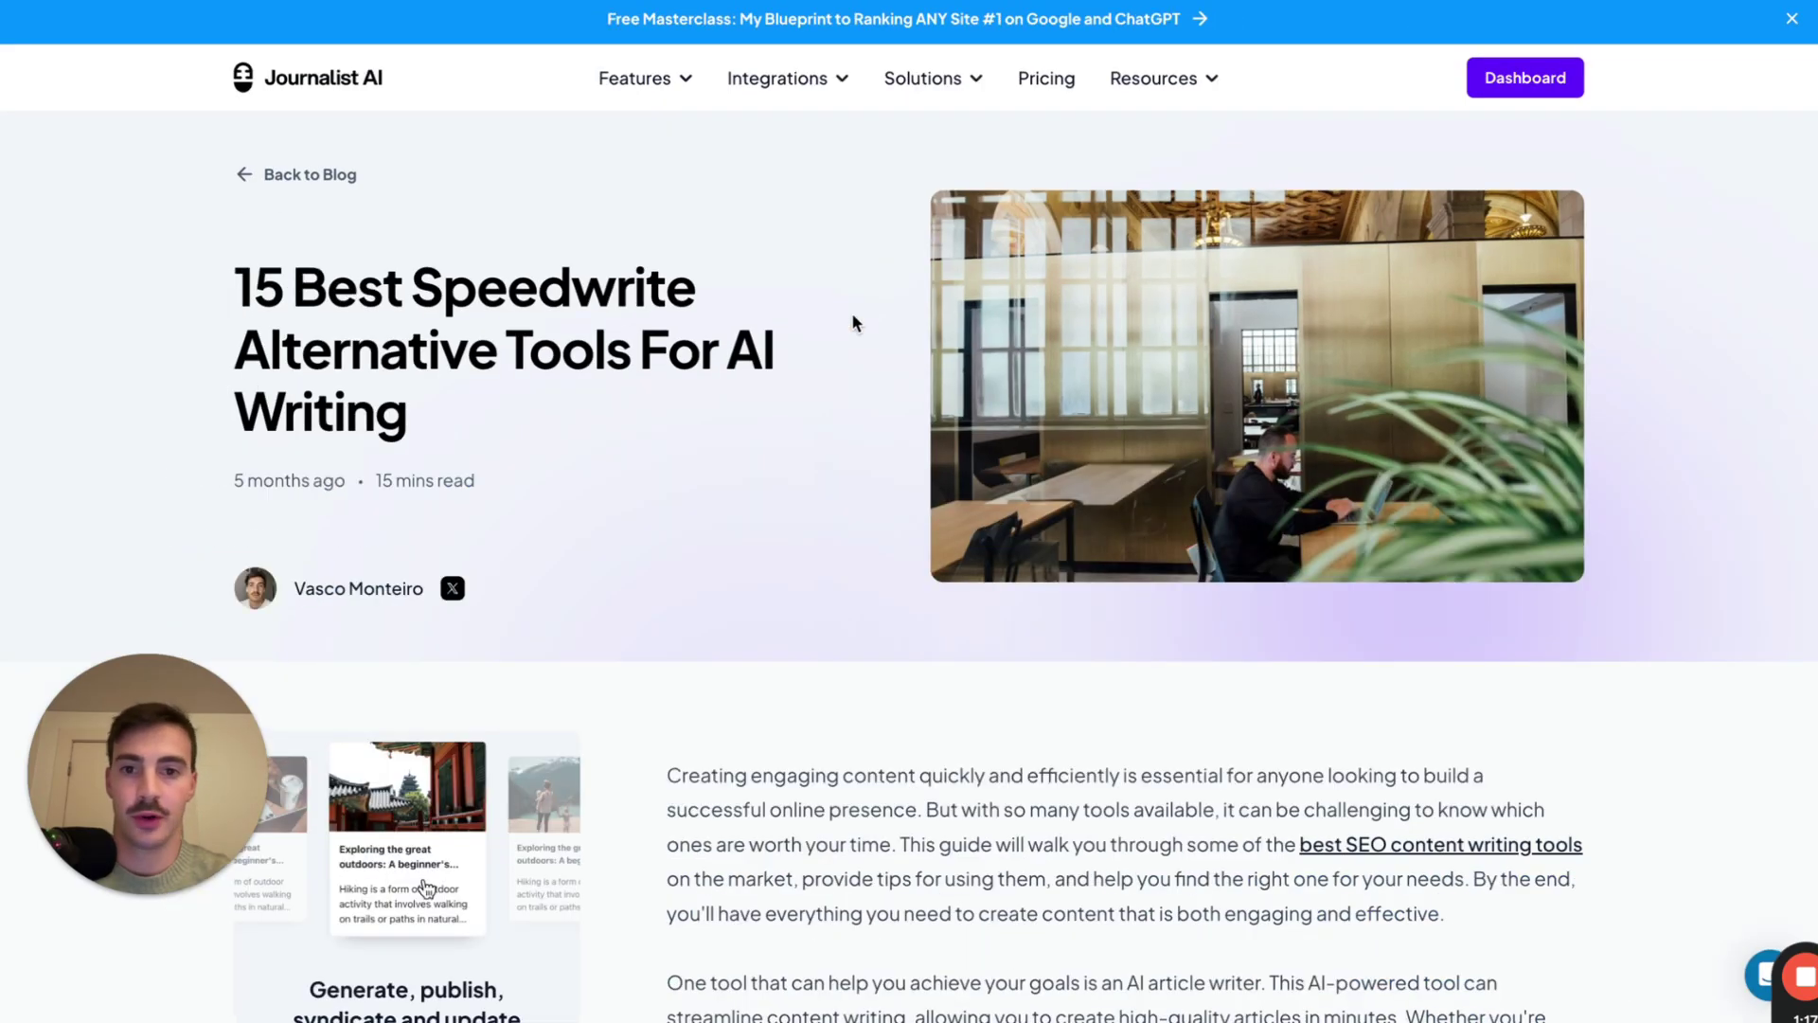
scroll(802, 339, down, 15)
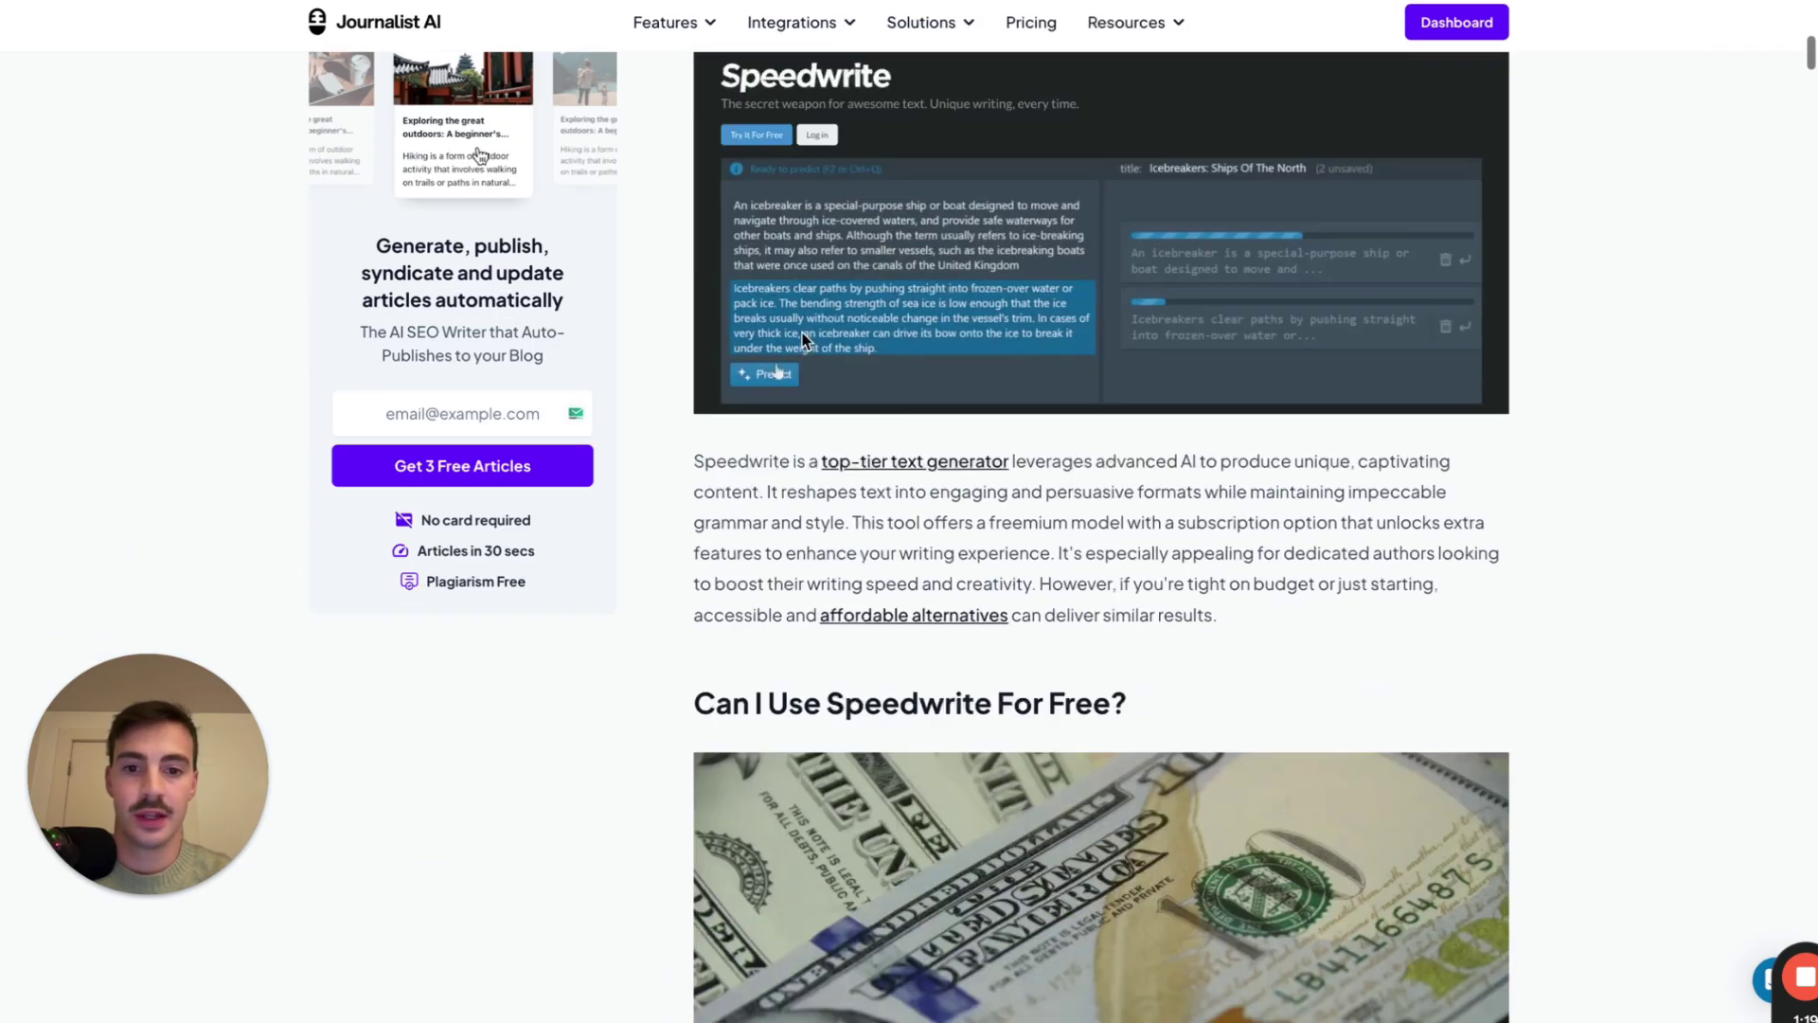
scroll(801, 339, down, 20)
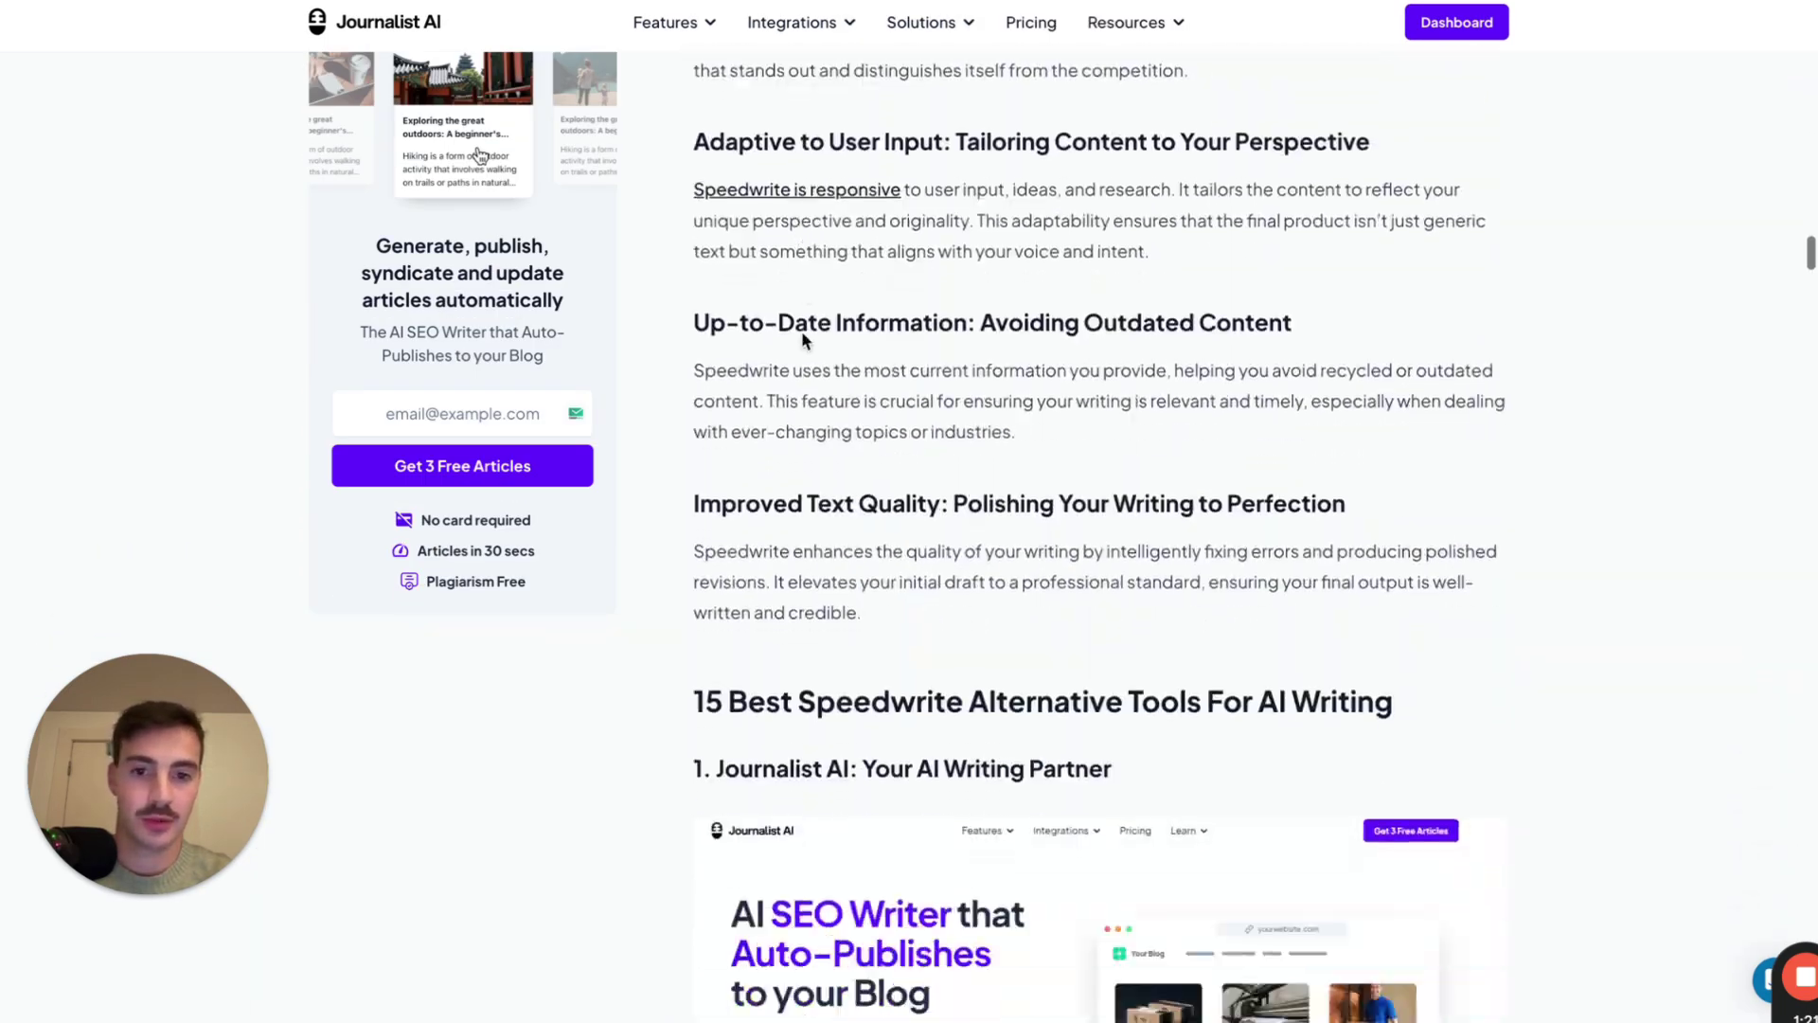
scroll(802, 336, down, 15)
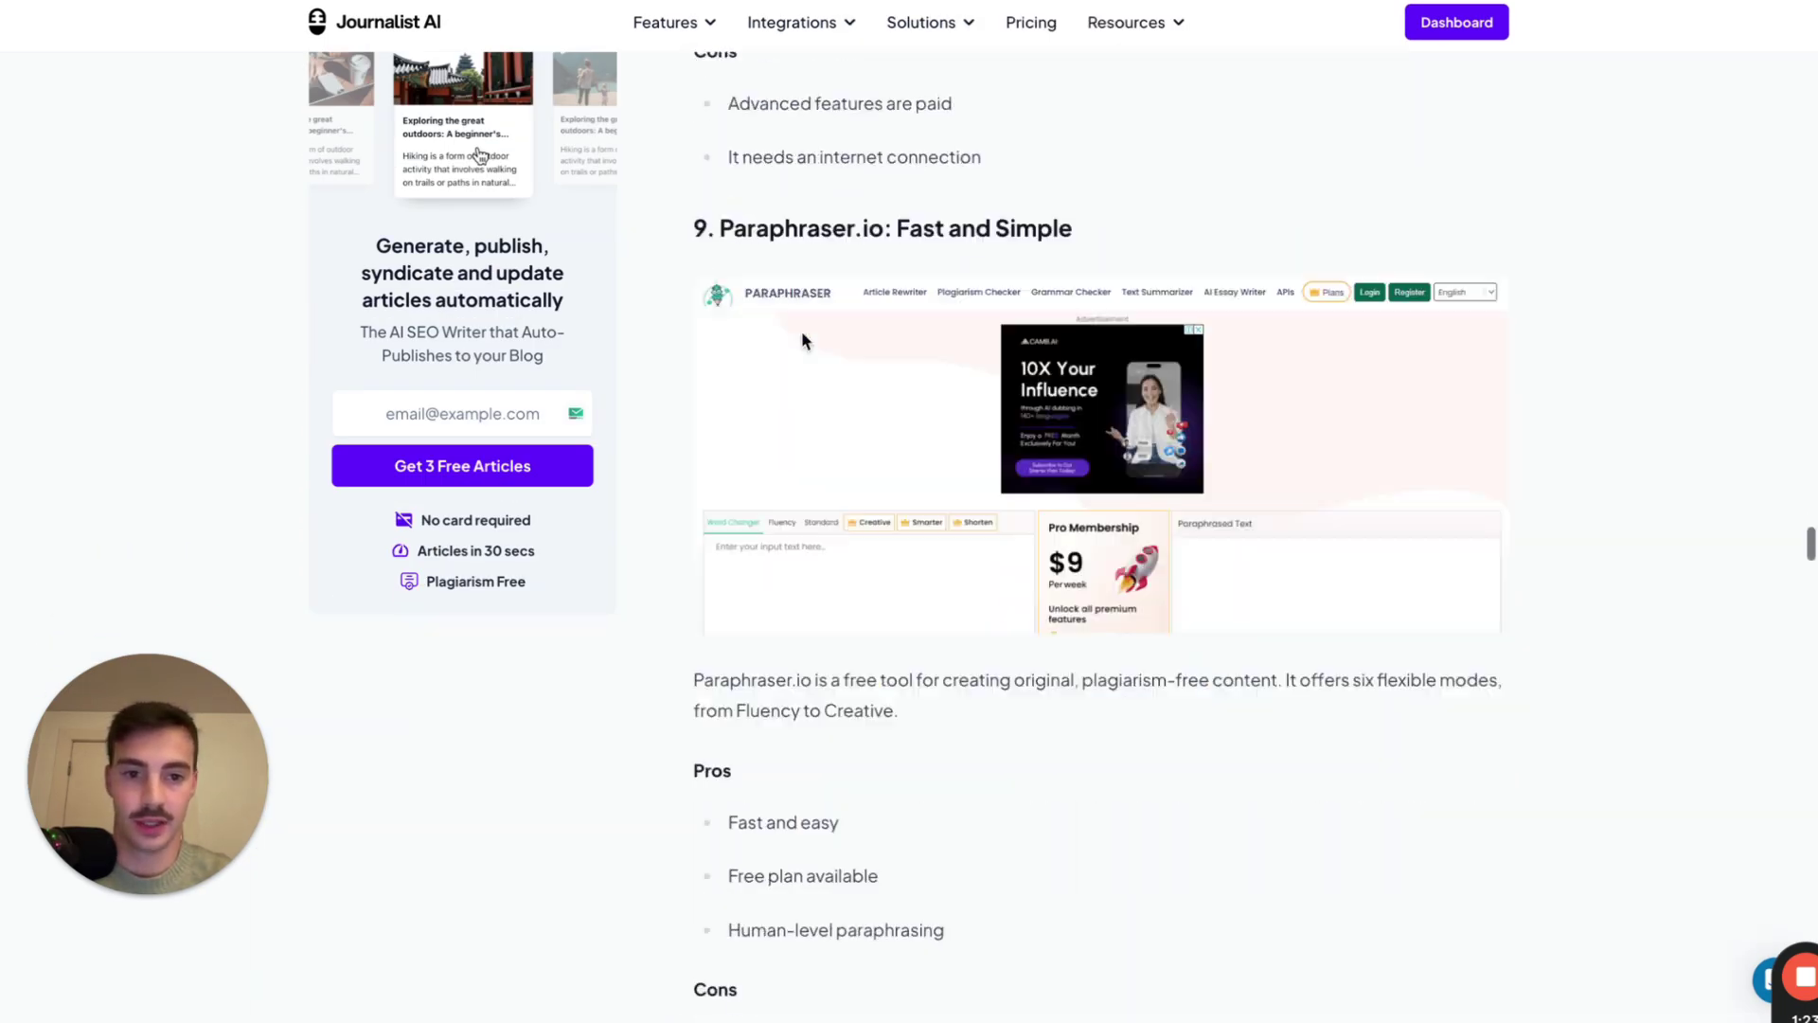
drag(1810, 554, 1802, 14)
key(ctrl+plus)
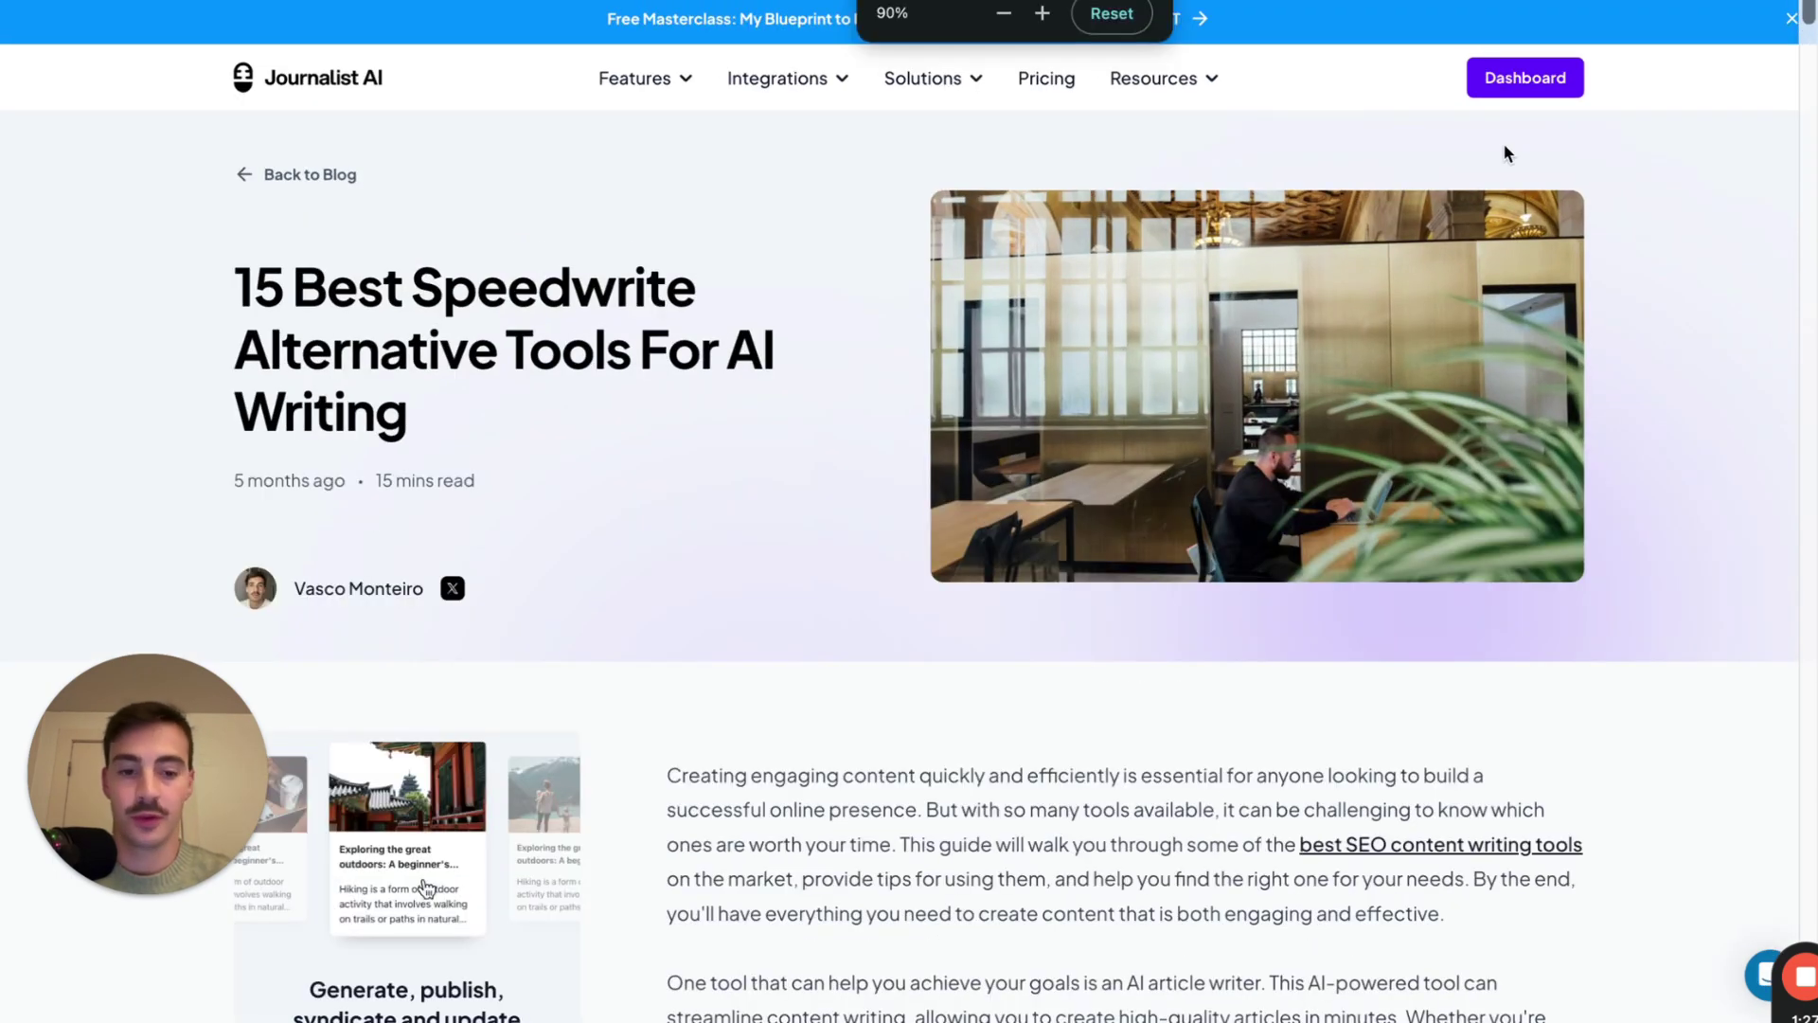
key(ctrl+plus)
scroll(1364, 189, down, 1)
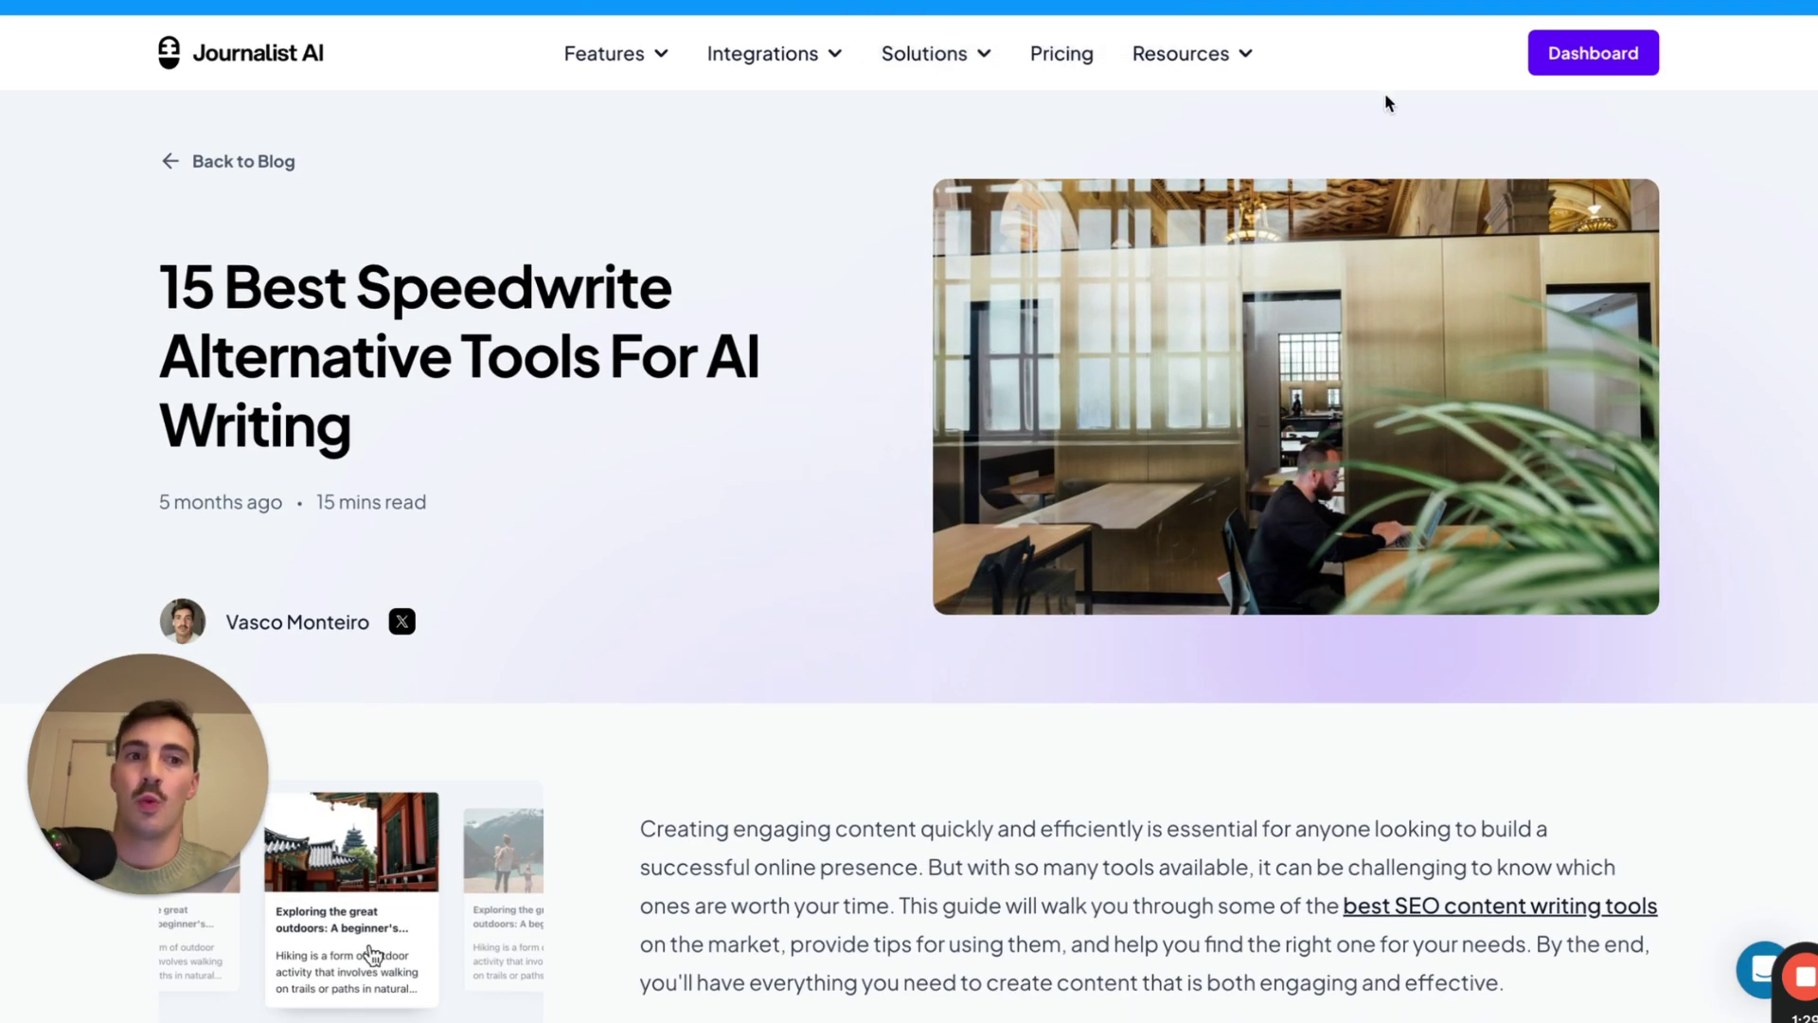
key(ctrl+Tab)
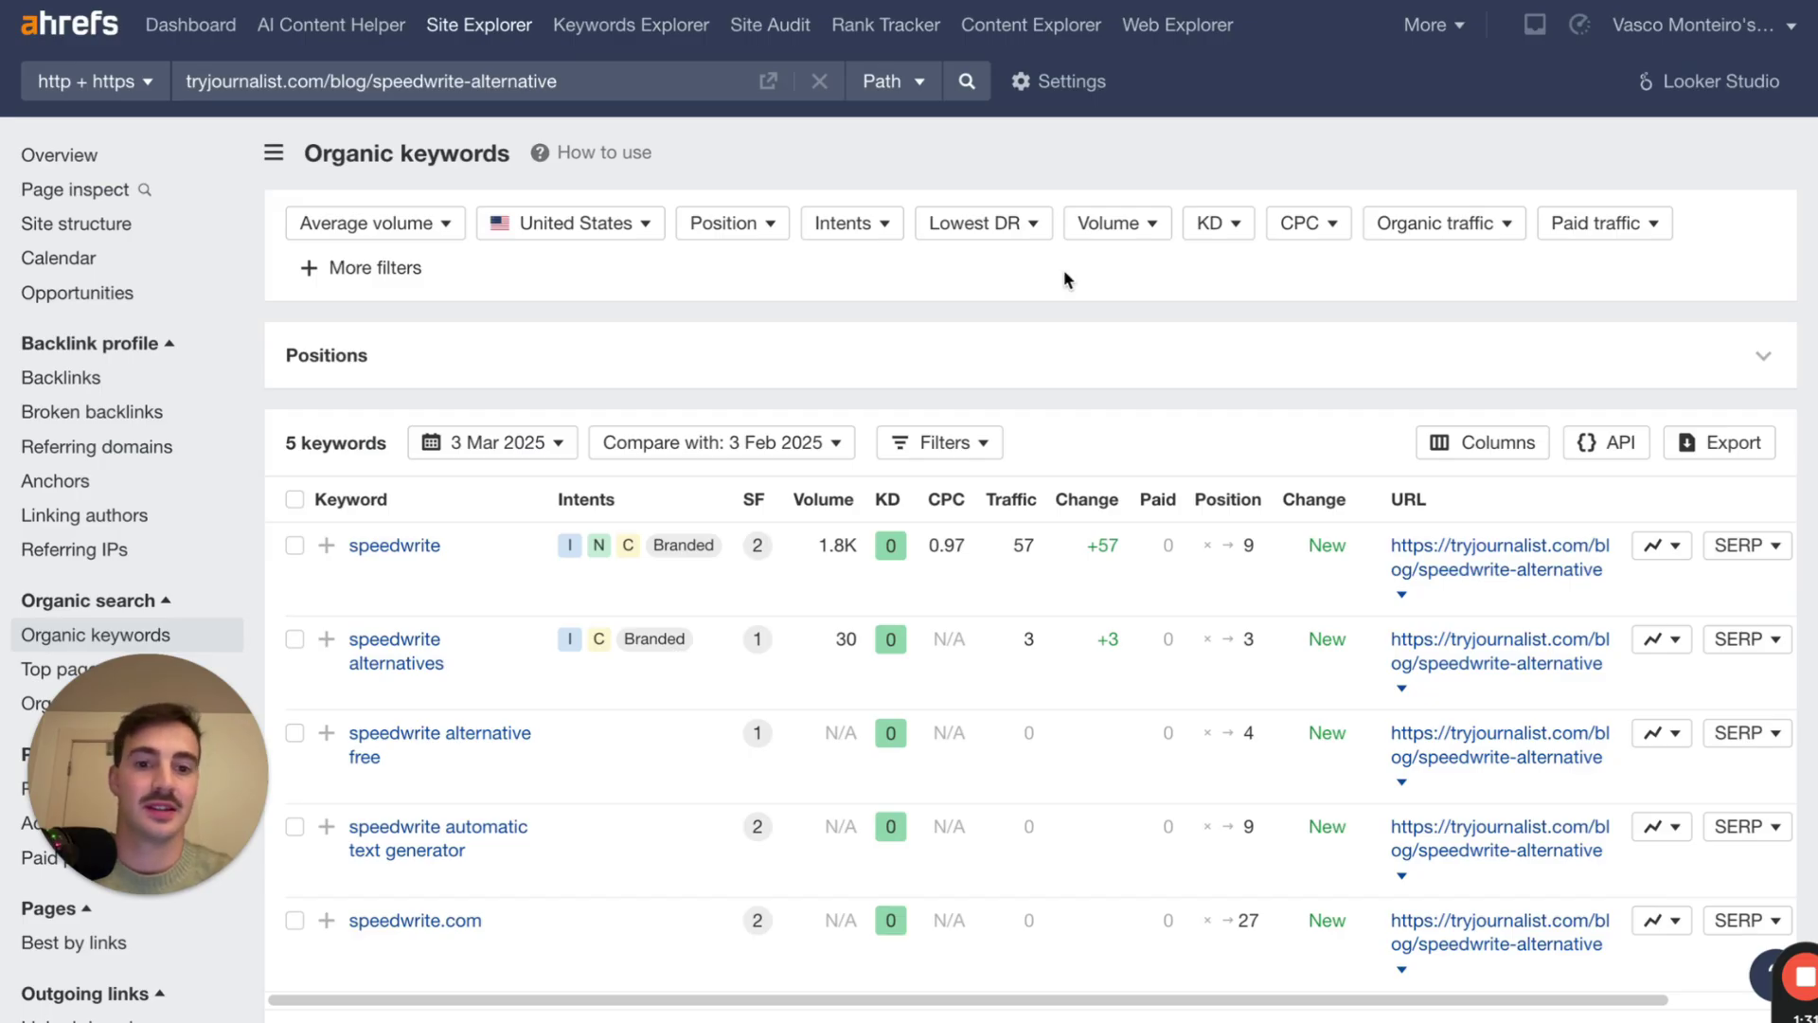
scroll(1065, 279, down, 2)
scroll(1065, 275, down, 3)
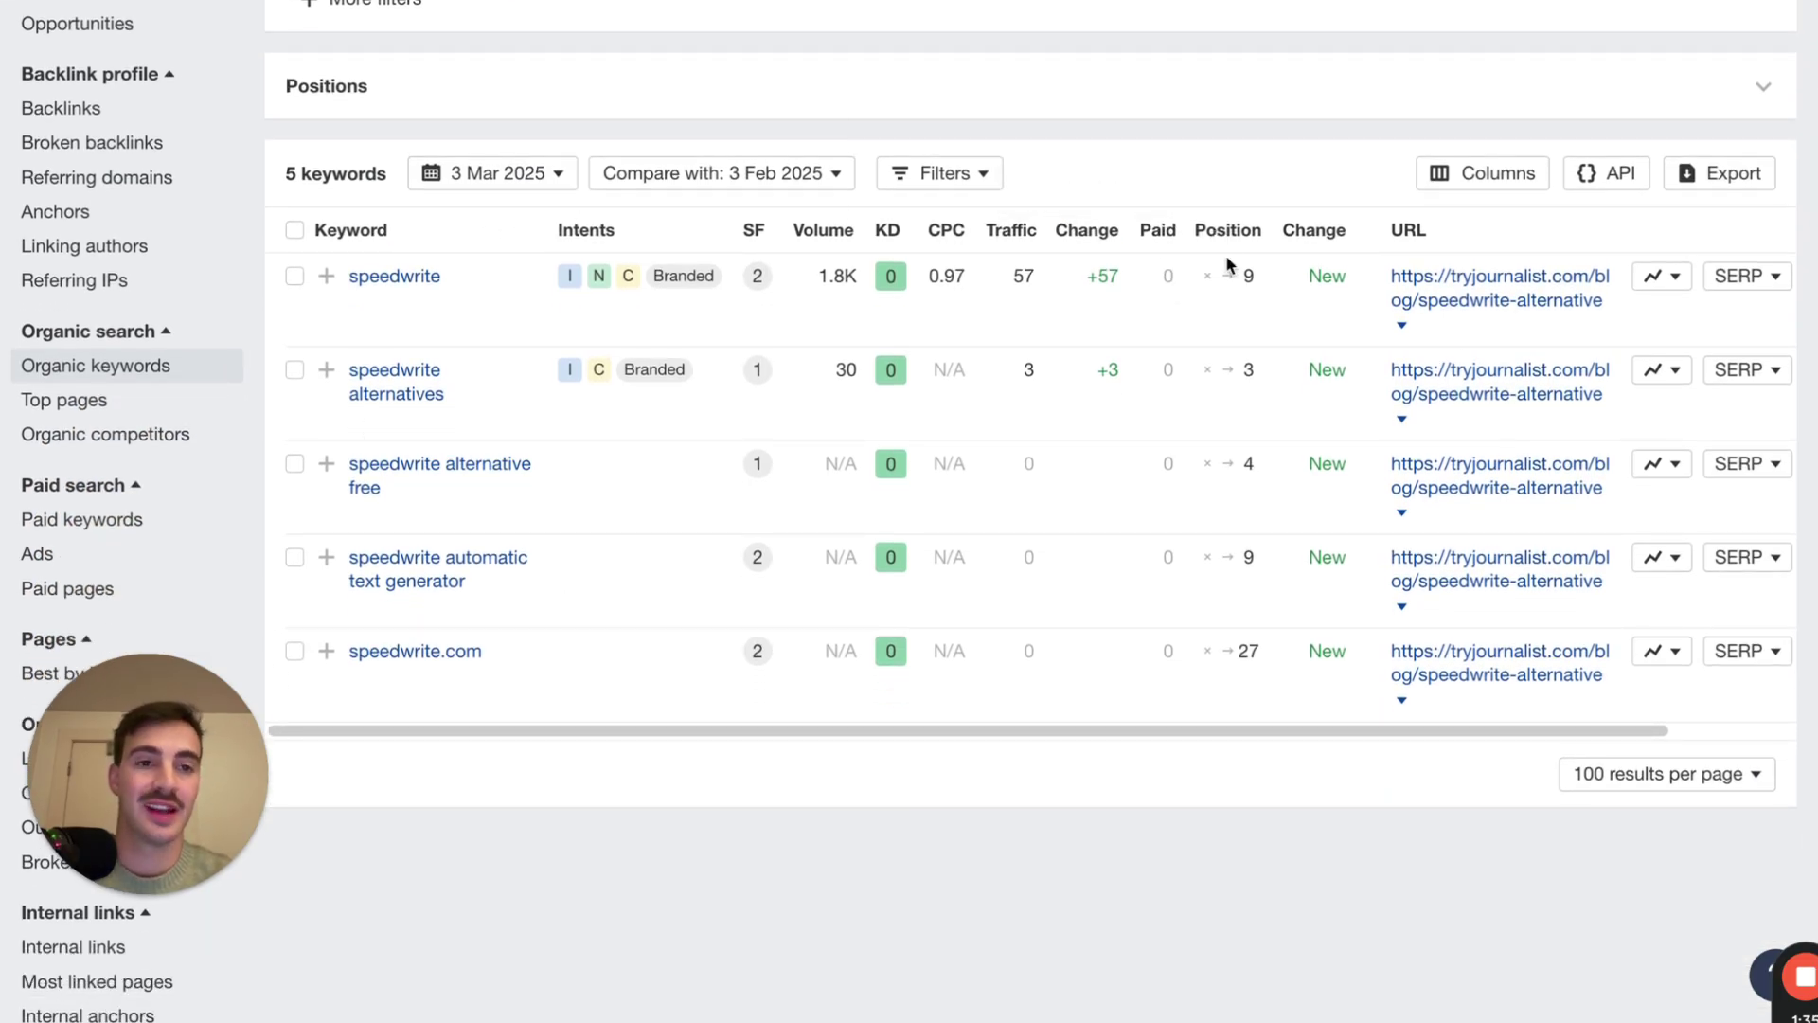
Underline 15, Speedwrite, Alternative, AI and Writing in the article title and arrow the 5 months ago date
key(ctrl+shift+Tab)
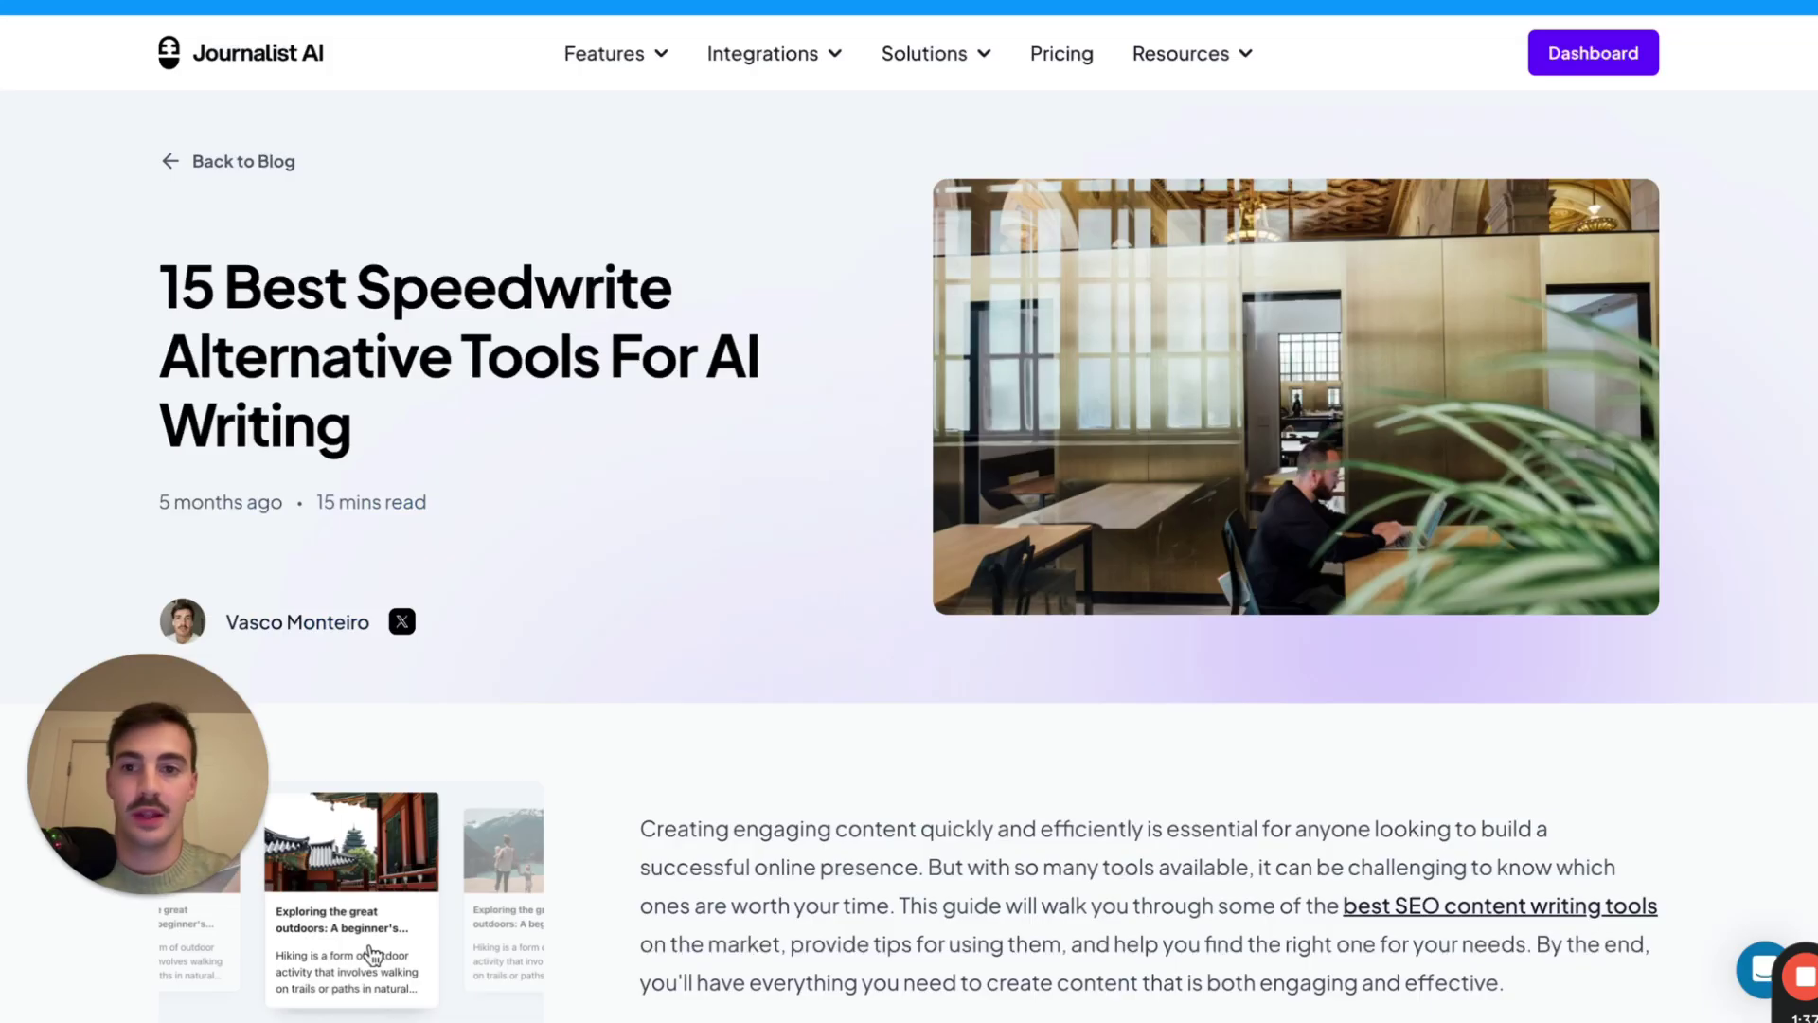
scroll(557, 412, down, 1)
key(alt+shift+d)
drag(140, 277, 196, 278)
mouse_move(351, 270)
mouse_down()
mouse_move(583, 284)
mouse_move(687, 250)
mouse_up()
drag(237, 341, 523, 340)
drag(660, 343, 882, 345)
drag(168, 423, 406, 423)
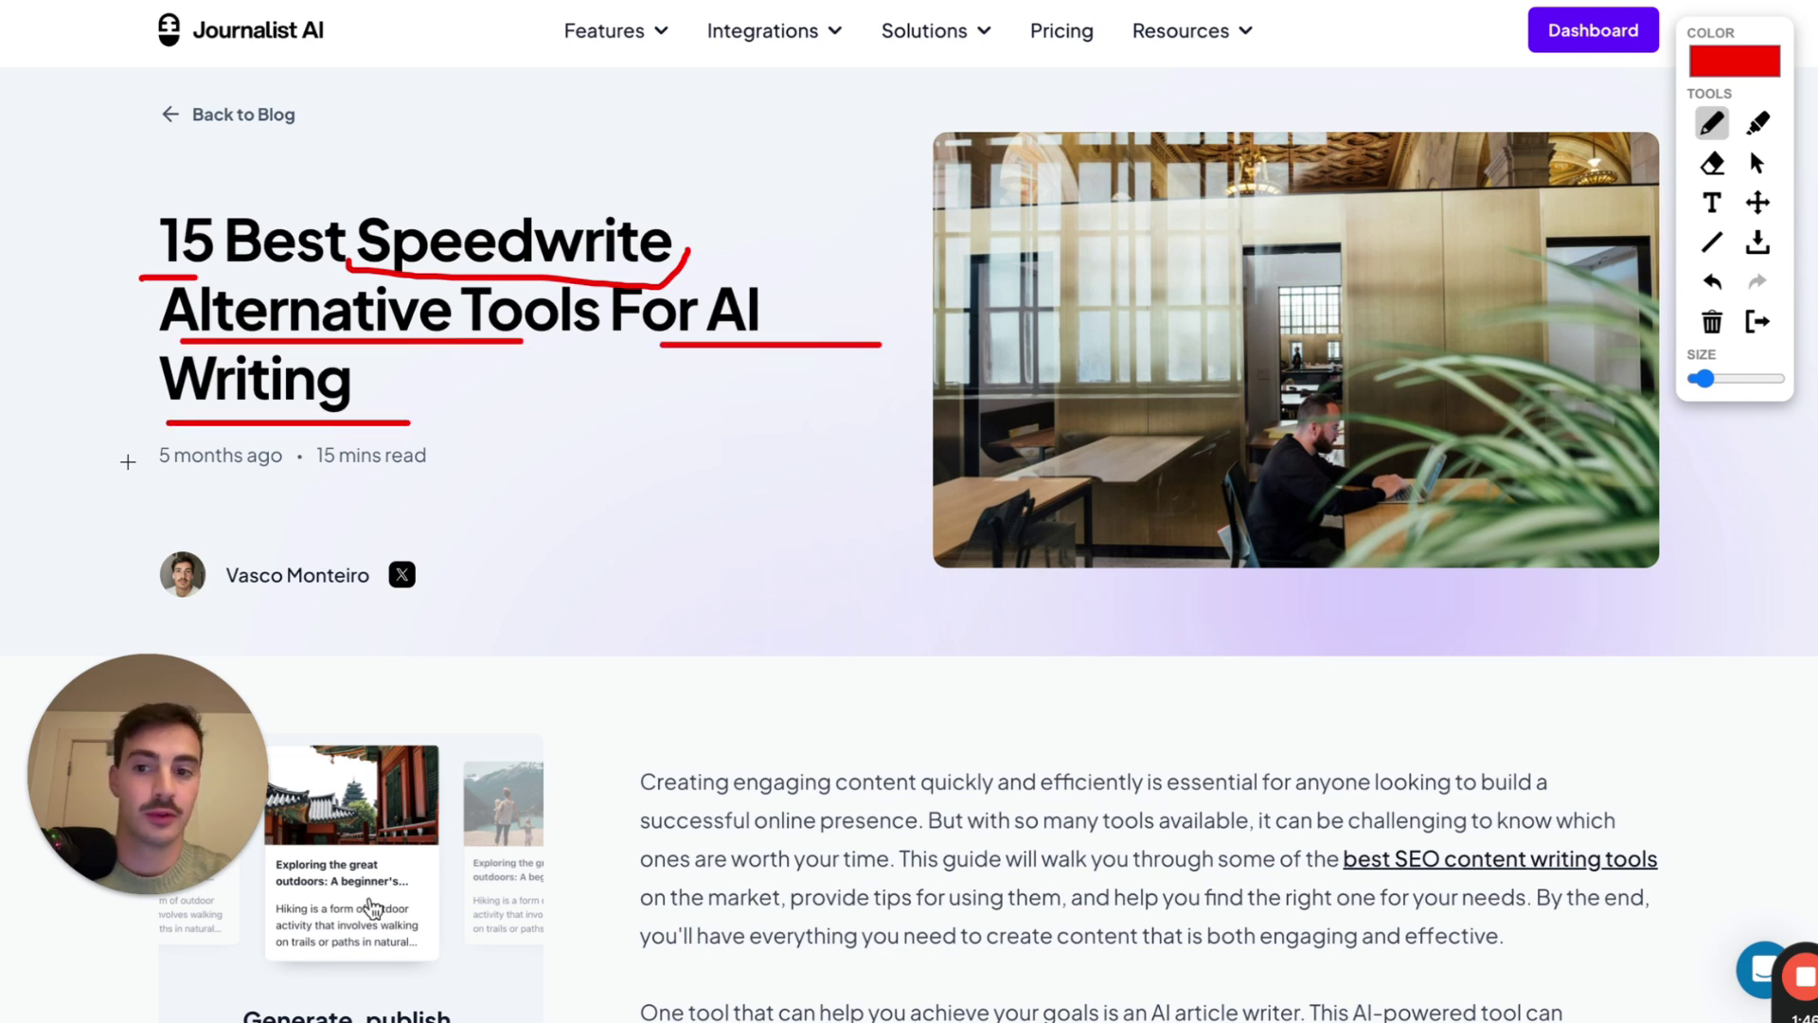
drag(54, 461, 141, 464)
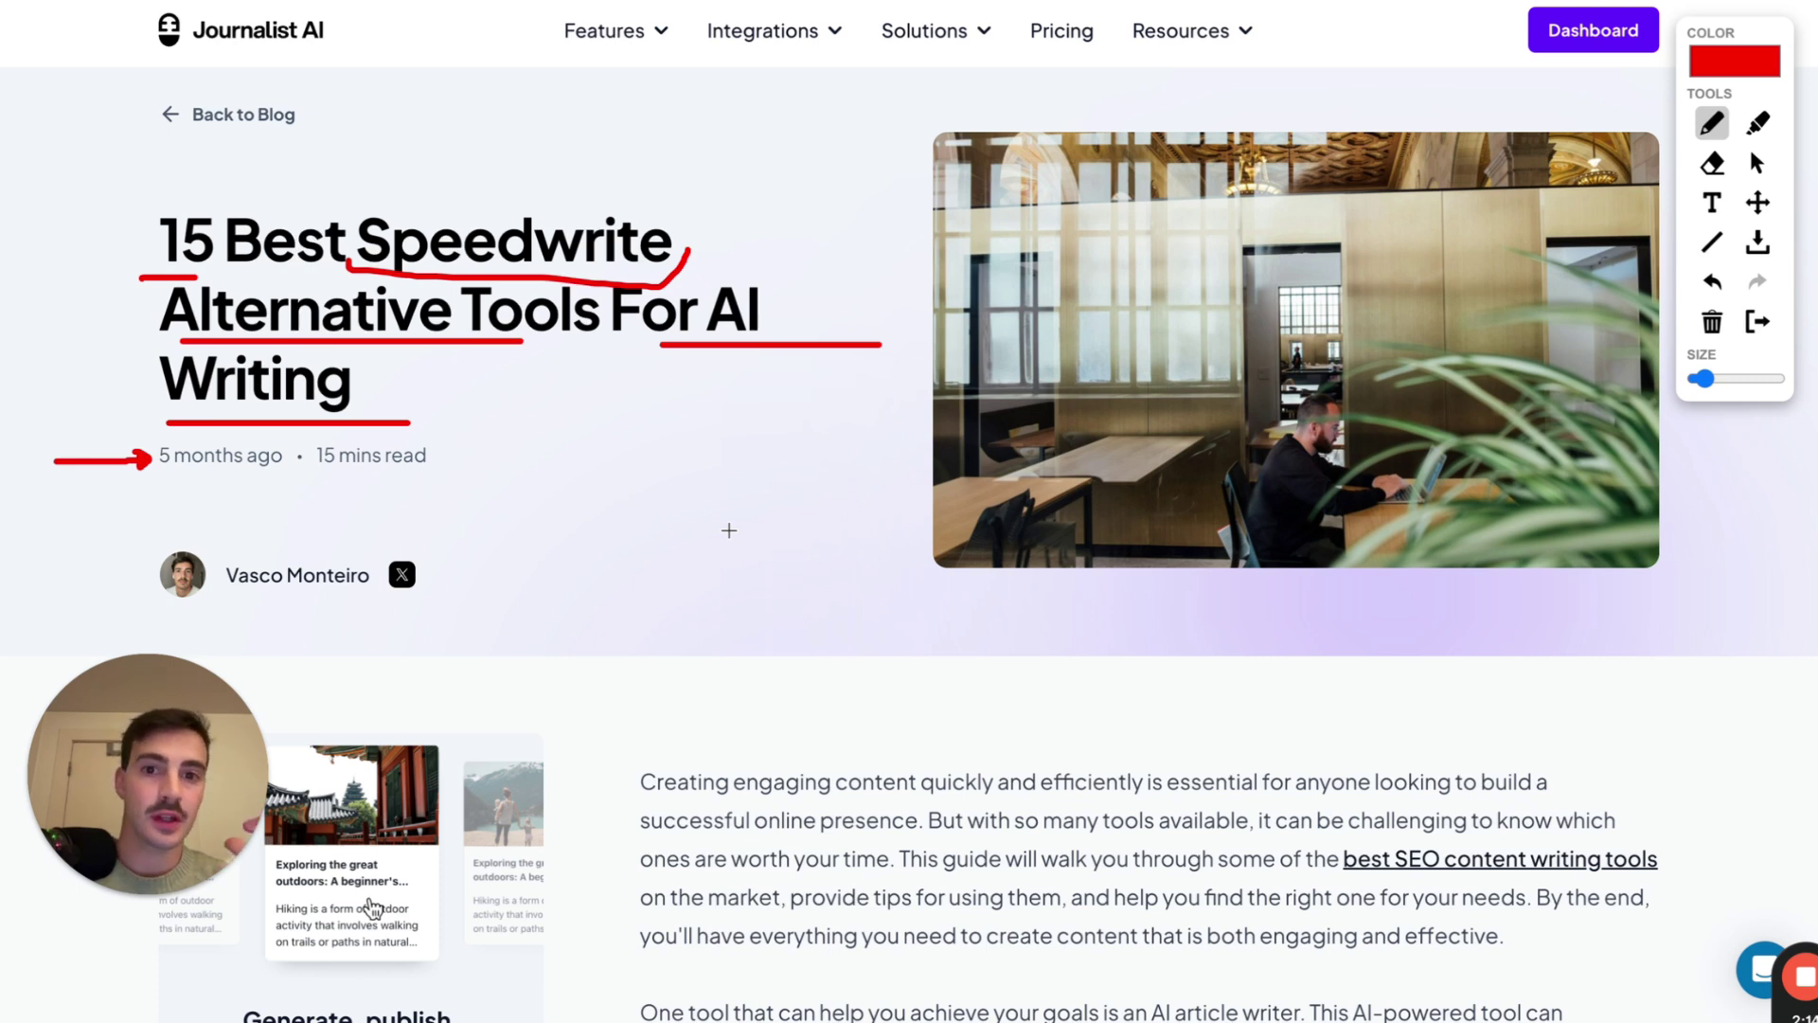
Switch to Ahrefs and open the Overview report for the speedwrite-alternative article page
key(ctrl+Tab)
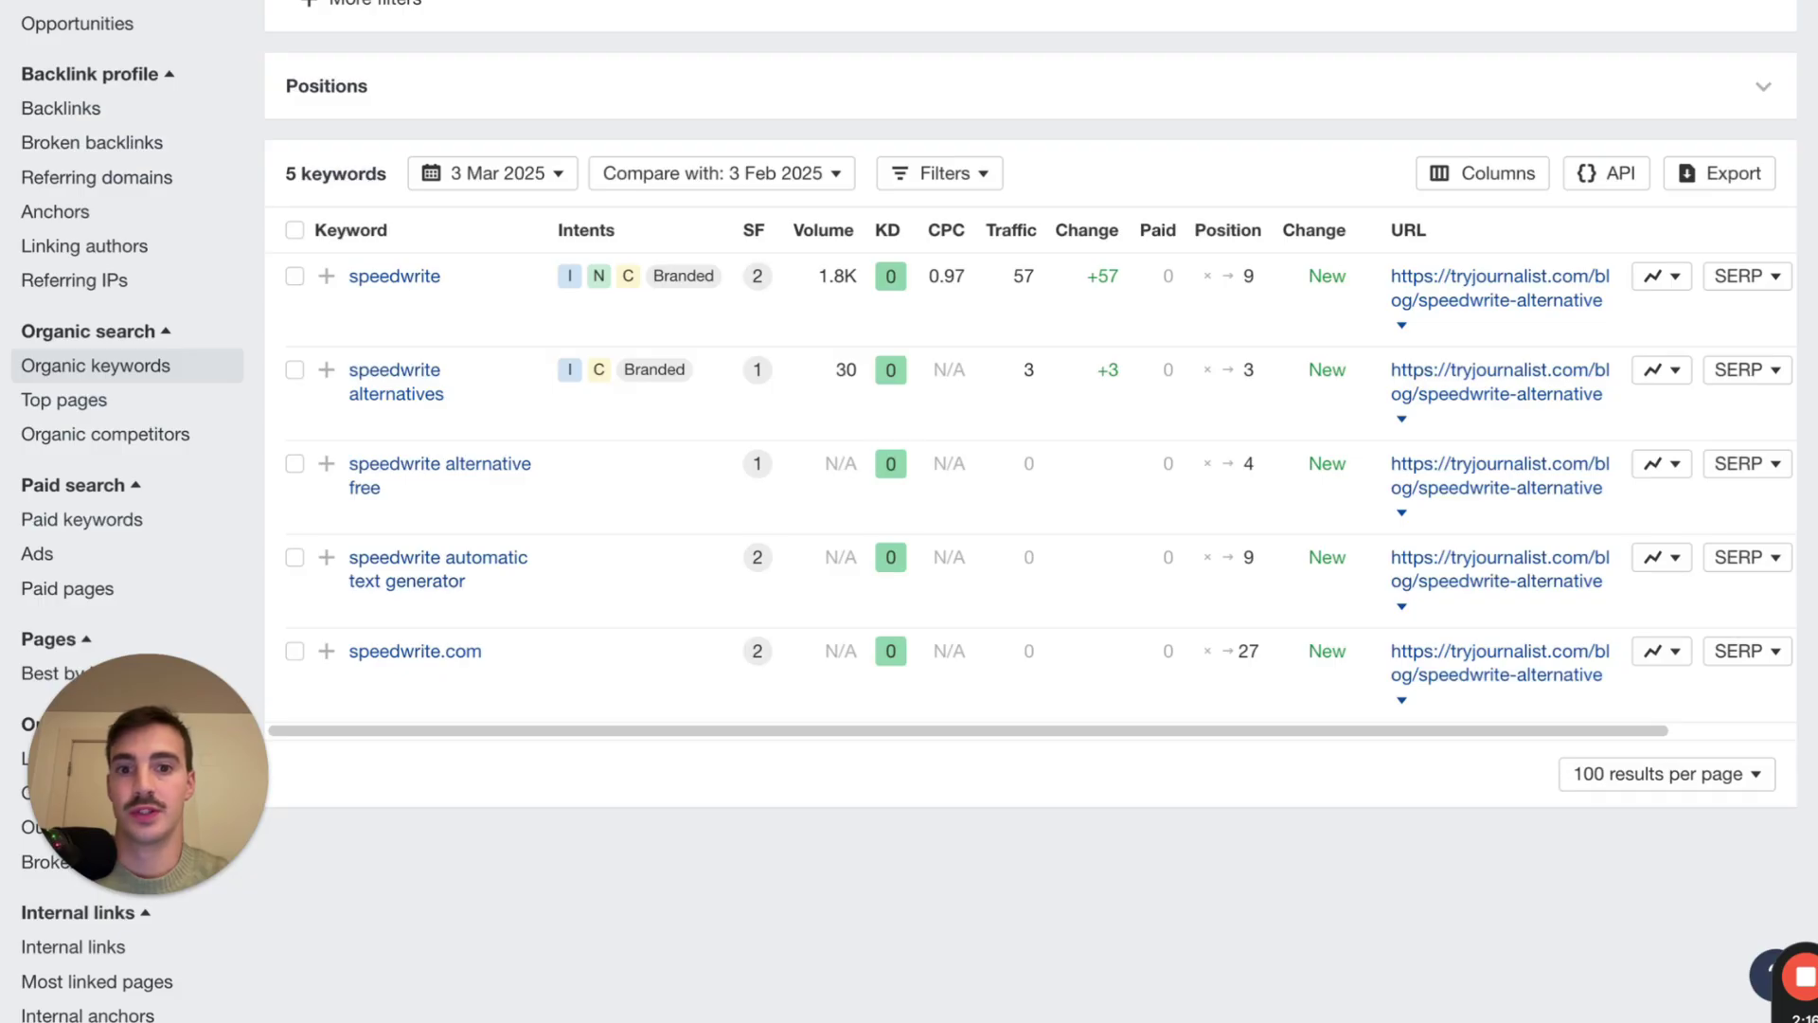
scroll(118, 216, up, 2)
scroll(97, 92, up, 2)
click(57, 79)
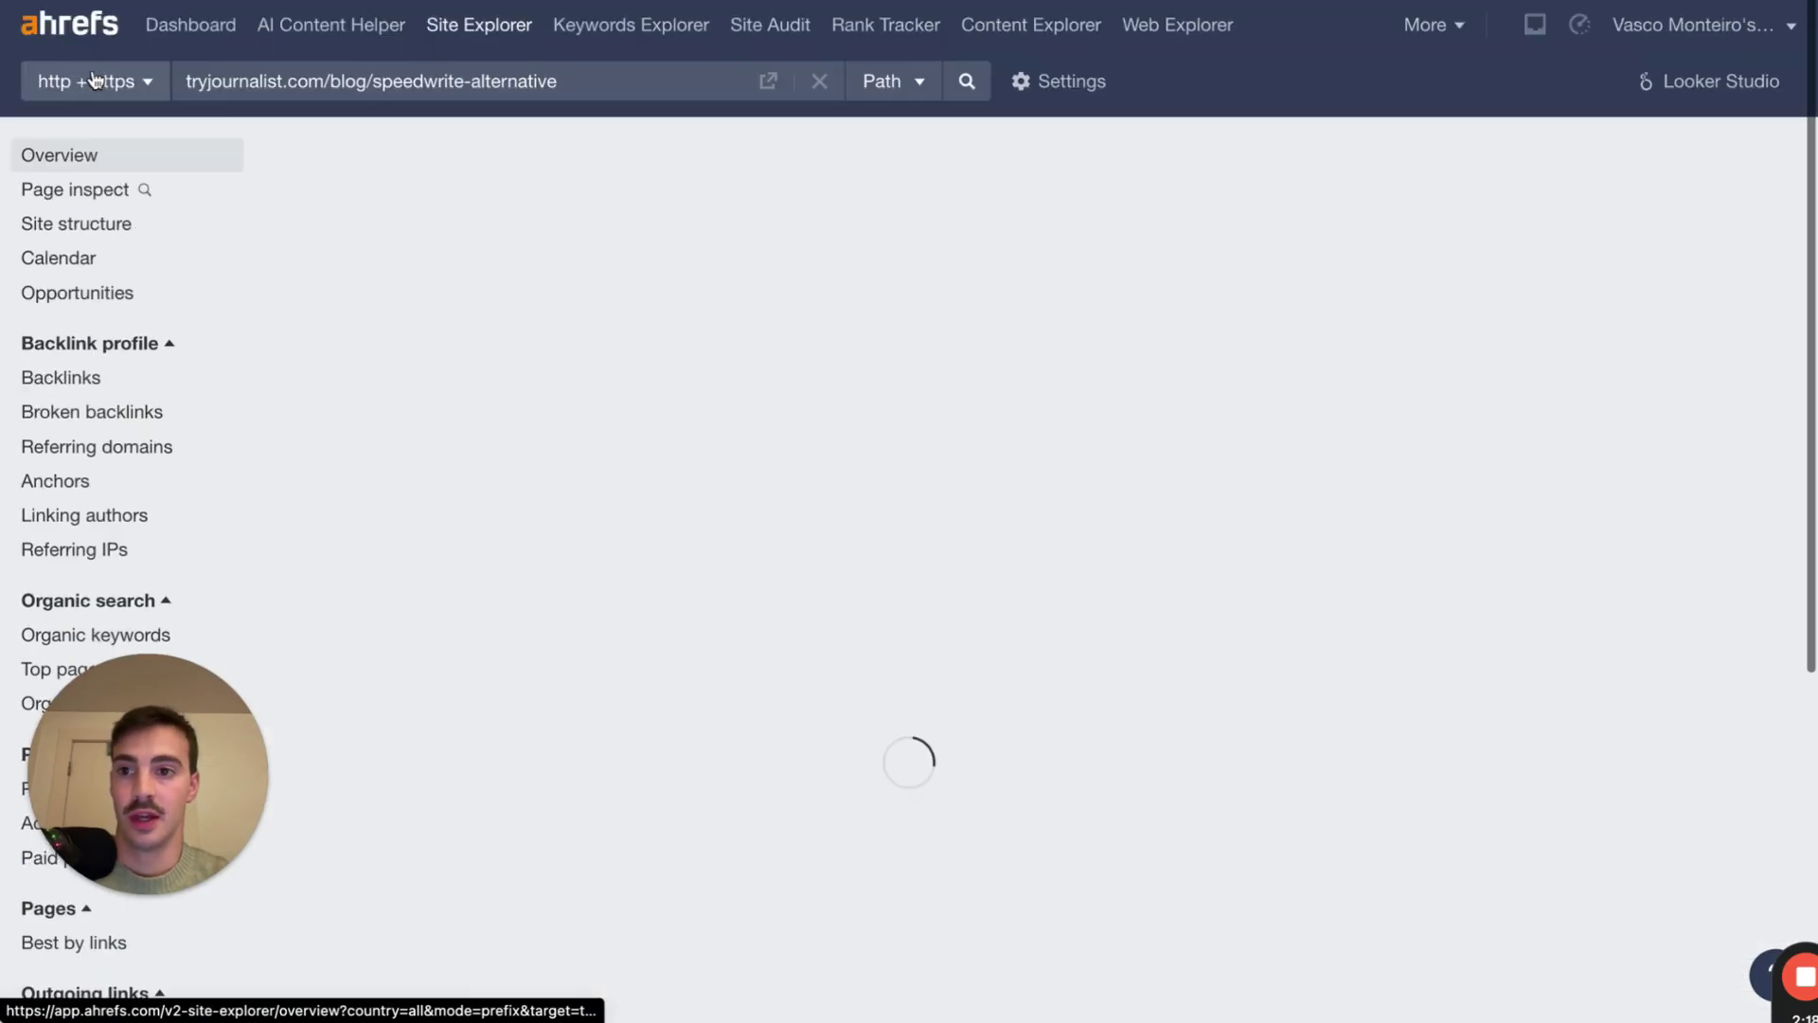
scroll(1035, 502, down, 3)
scroll(1035, 502, down, 1)
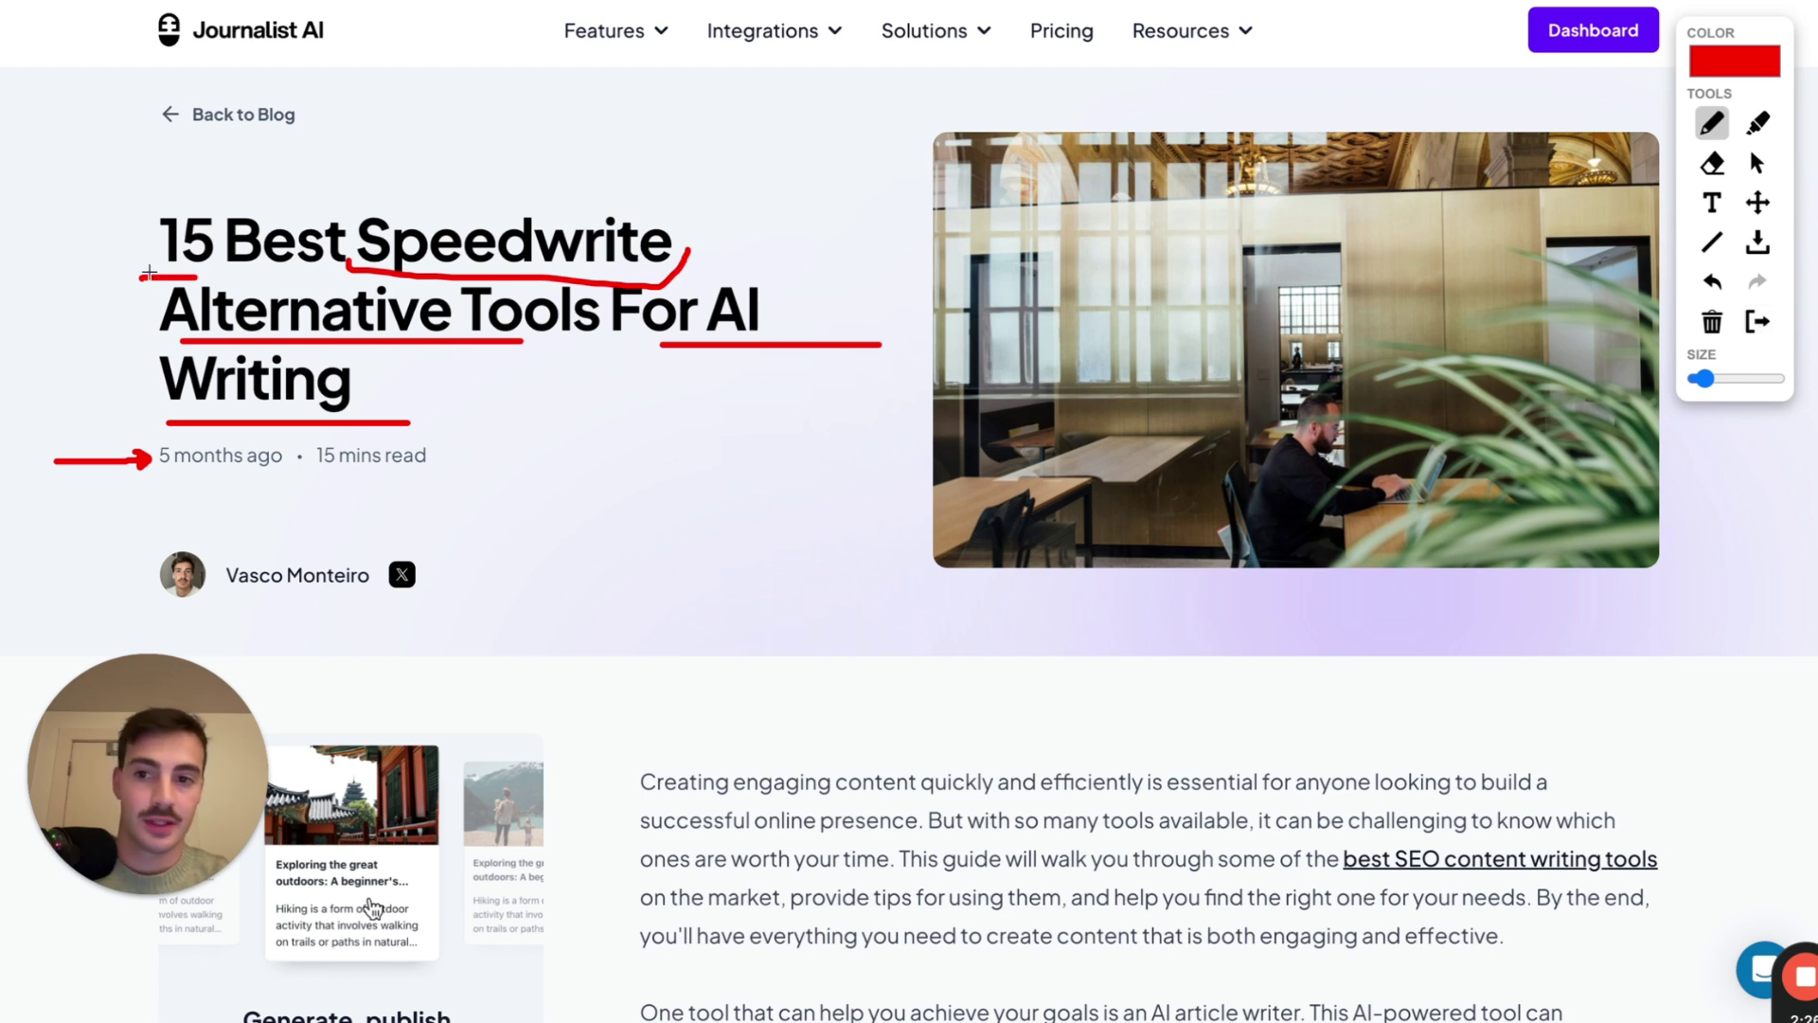
Extend the marks under 15 and Writing, loop around Speedwrite, and add strokes connecting to it
drag(191, 273, 202, 270)
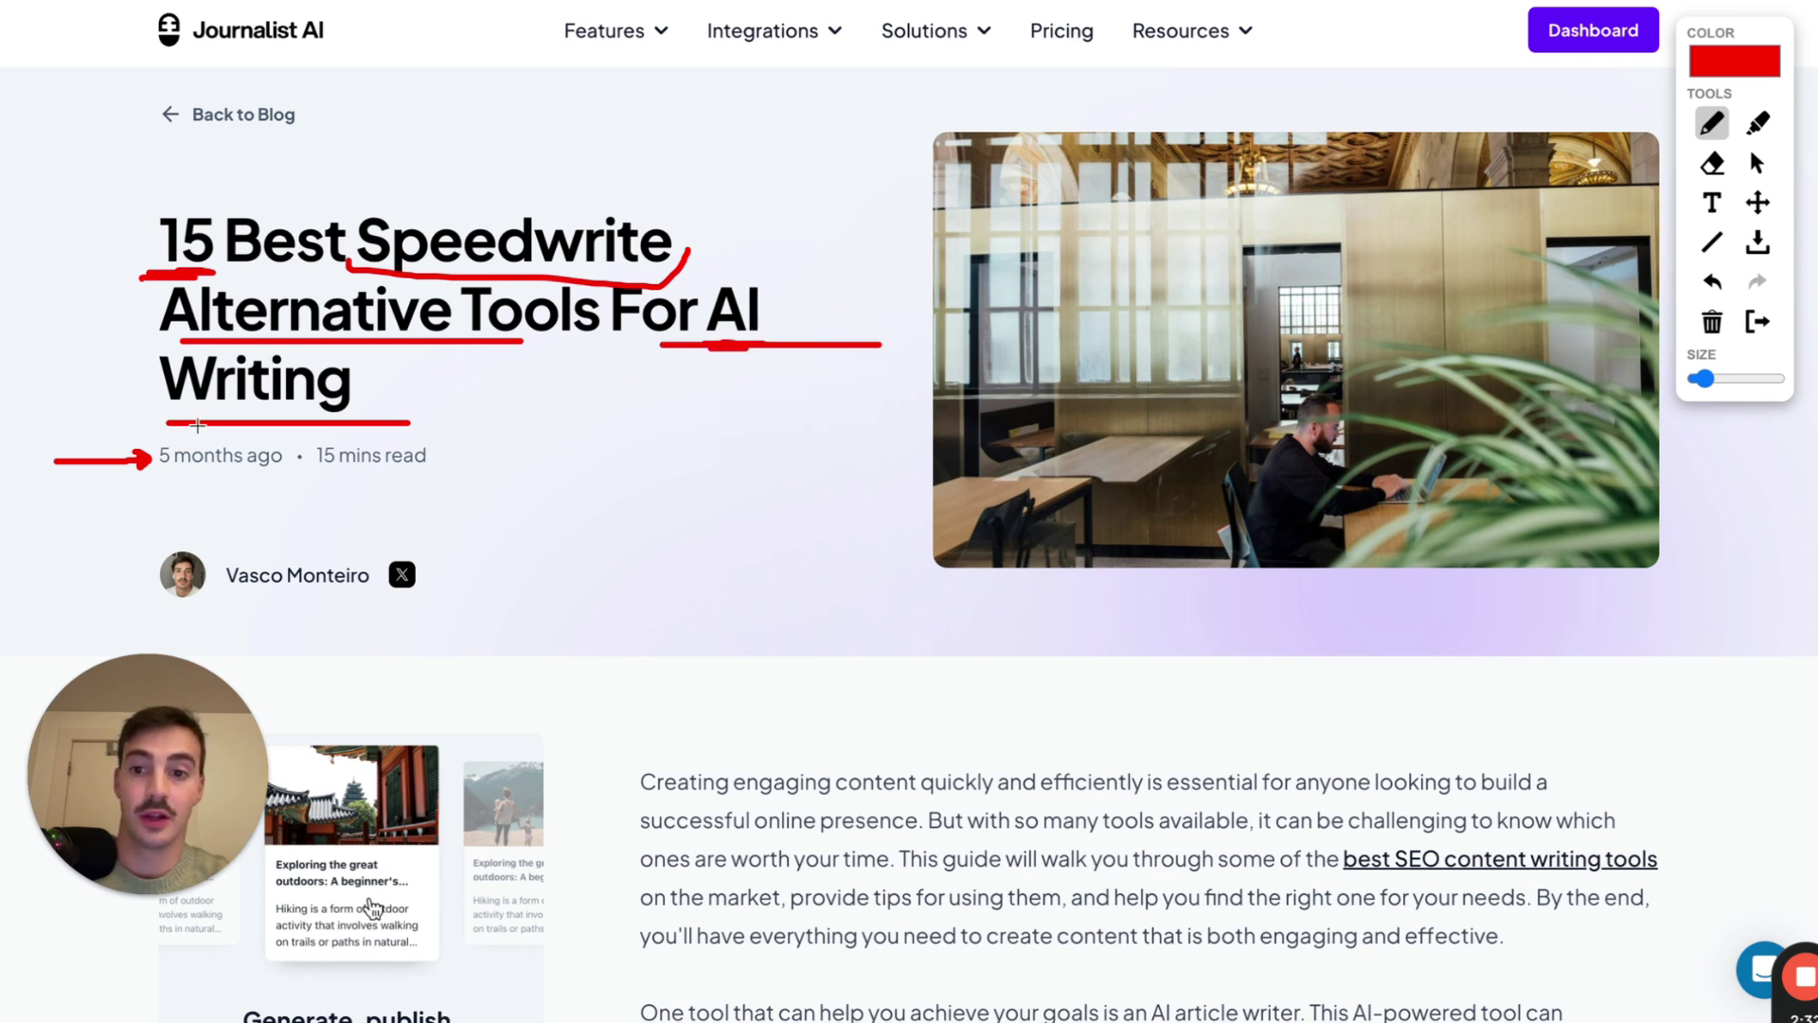
mouse_move(180, 414)
mouse_down()
mouse_move(355, 414)
mouse_move(201, 433)
mouse_up()
mouse_move(350, 273)
mouse_down()
mouse_move(393, 182)
mouse_move(692, 203)
mouse_move(689, 282)
mouse_move(667, 281)
mouse_up()
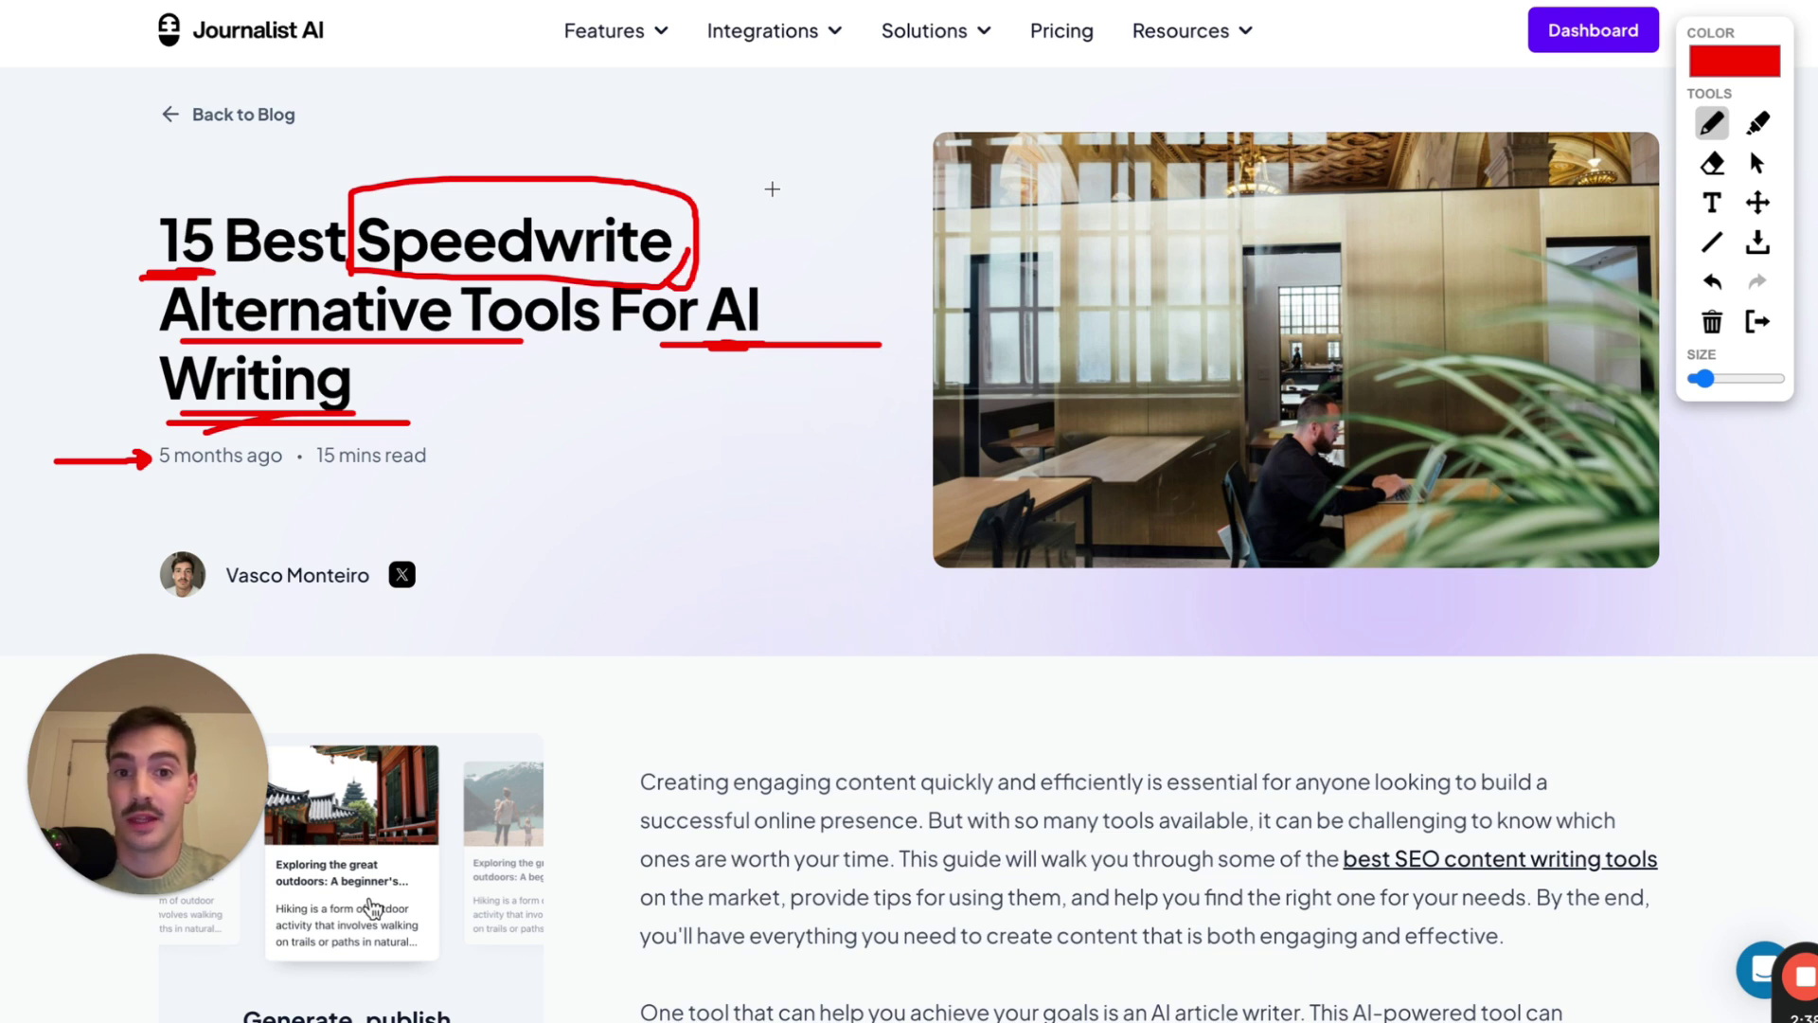
mouse_move(171, 281)
mouse_down()
mouse_move(473, 282)
mouse_move(453, 343)
mouse_move(244, 350)
mouse_move(149, 320)
mouse_up()
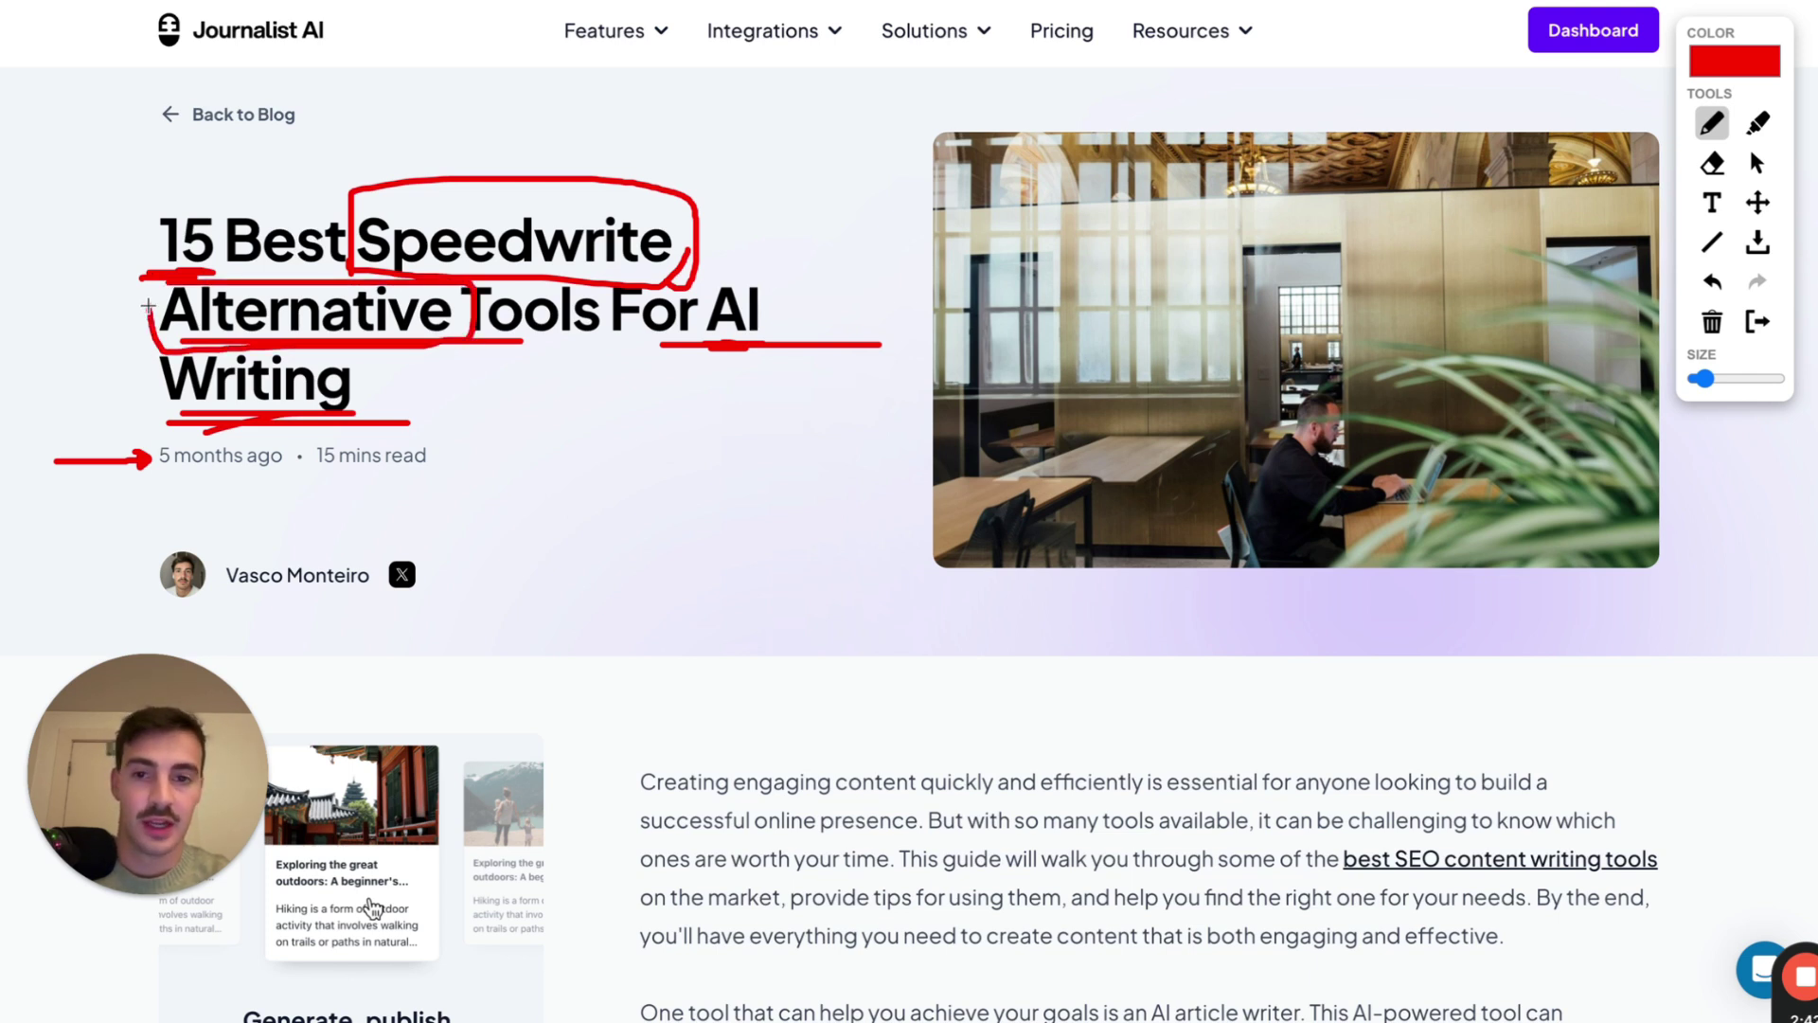
mouse_move(742, 70)
mouse_down()
mouse_move(740, 150)
mouse_move(822, 114)
mouse_move(838, 64)
mouse_move(854, 110)
mouse_move(851, 93)
mouse_up()
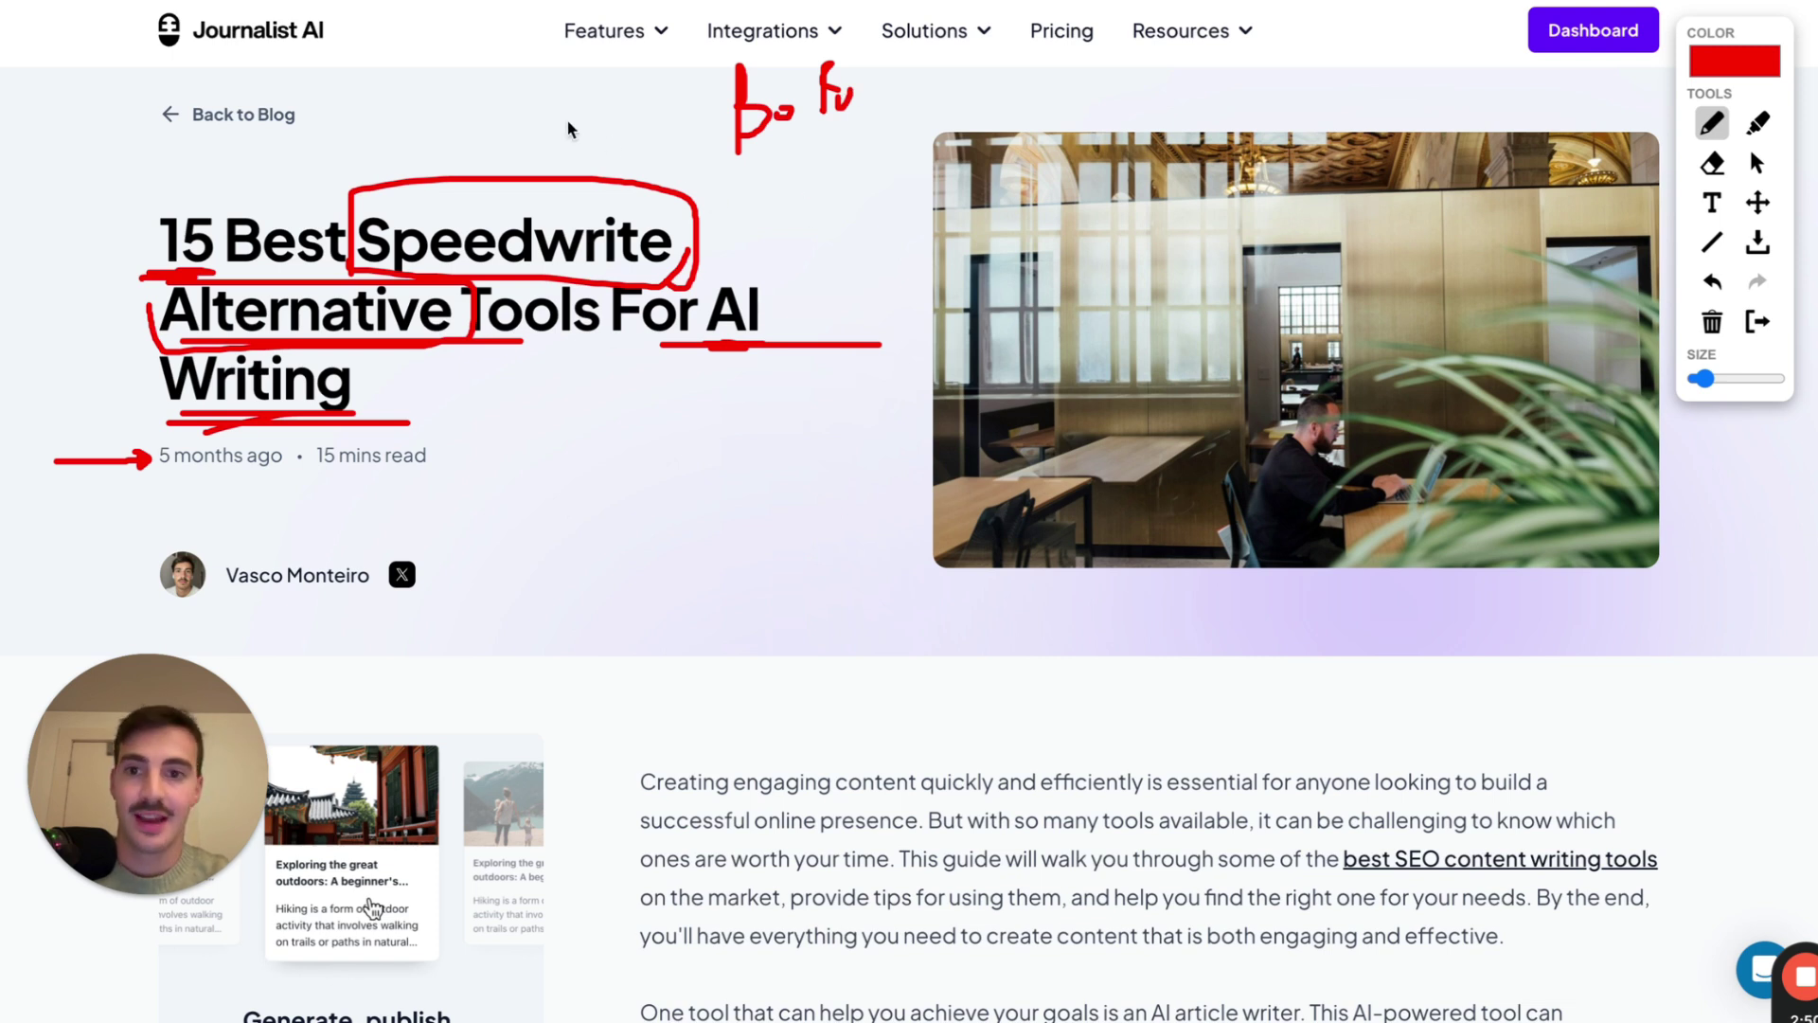
mouse_move(489, 42)
mouse_down()
mouse_move(535, 210)
mouse_move(559, 174)
mouse_up()
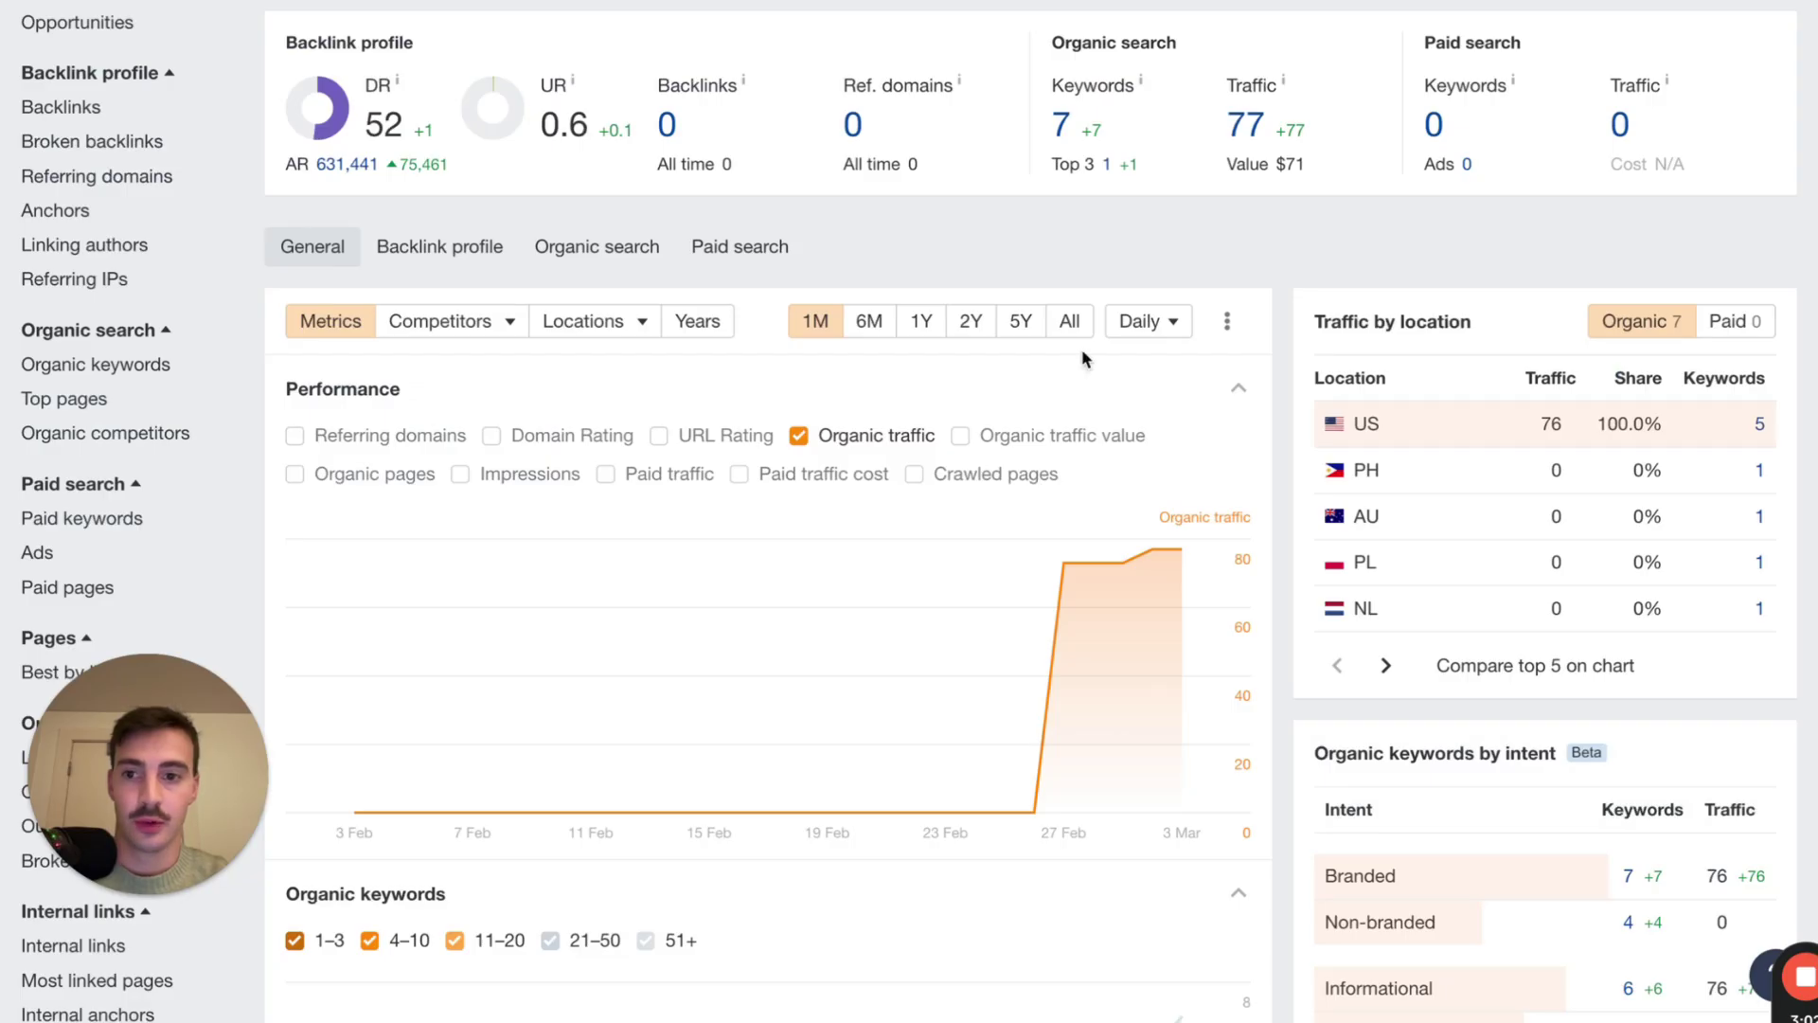
click(142, 367)
scroll(1385, 2, down, 2)
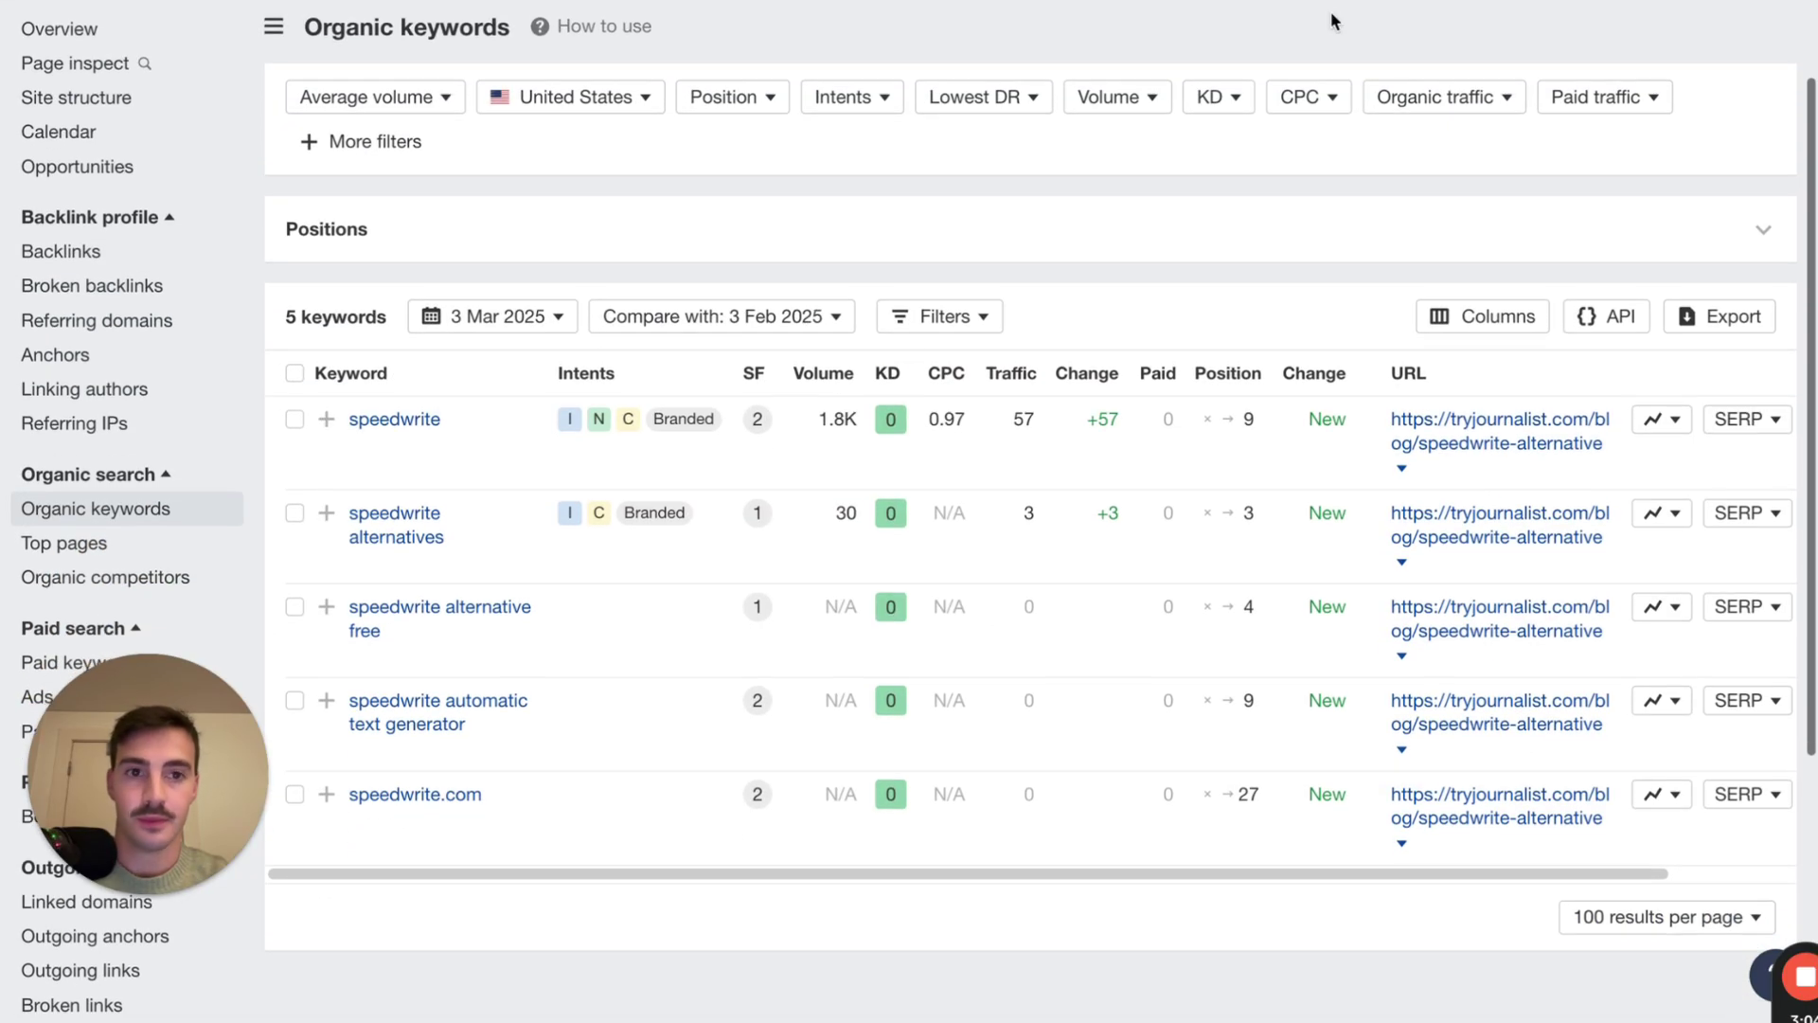
key(alt+shift+d)
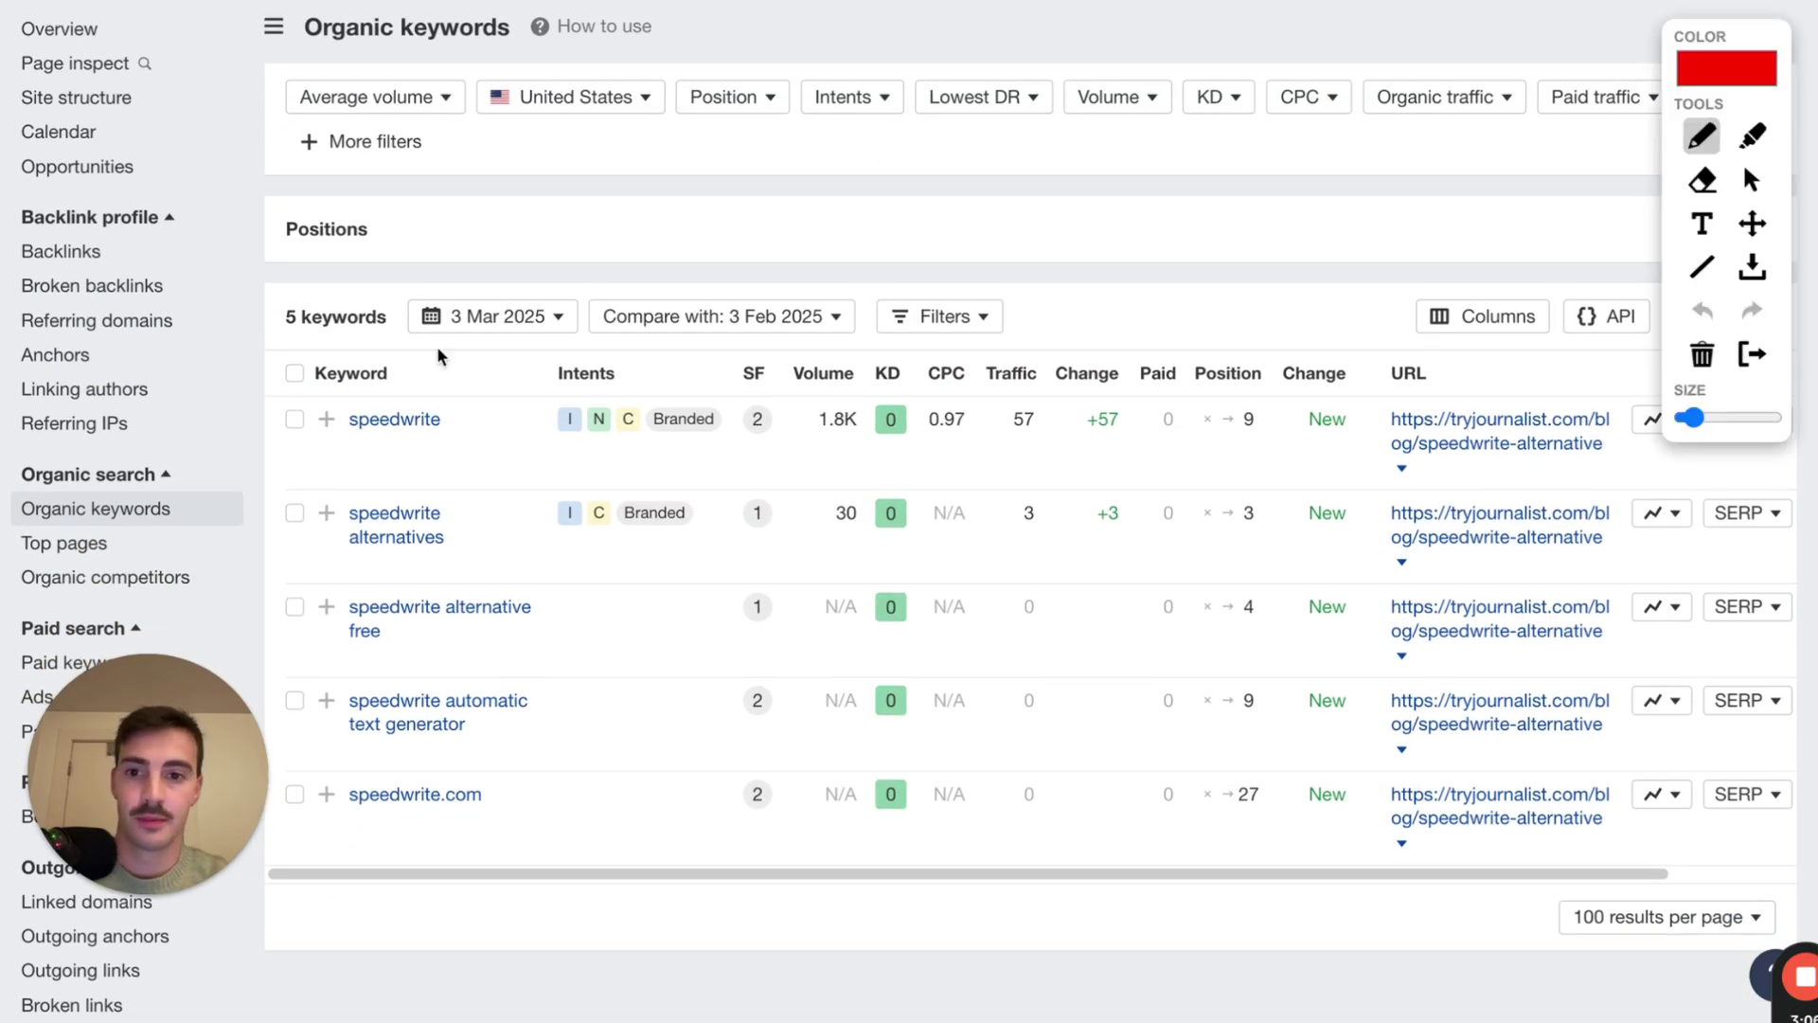
drag(237, 424, 315, 427)
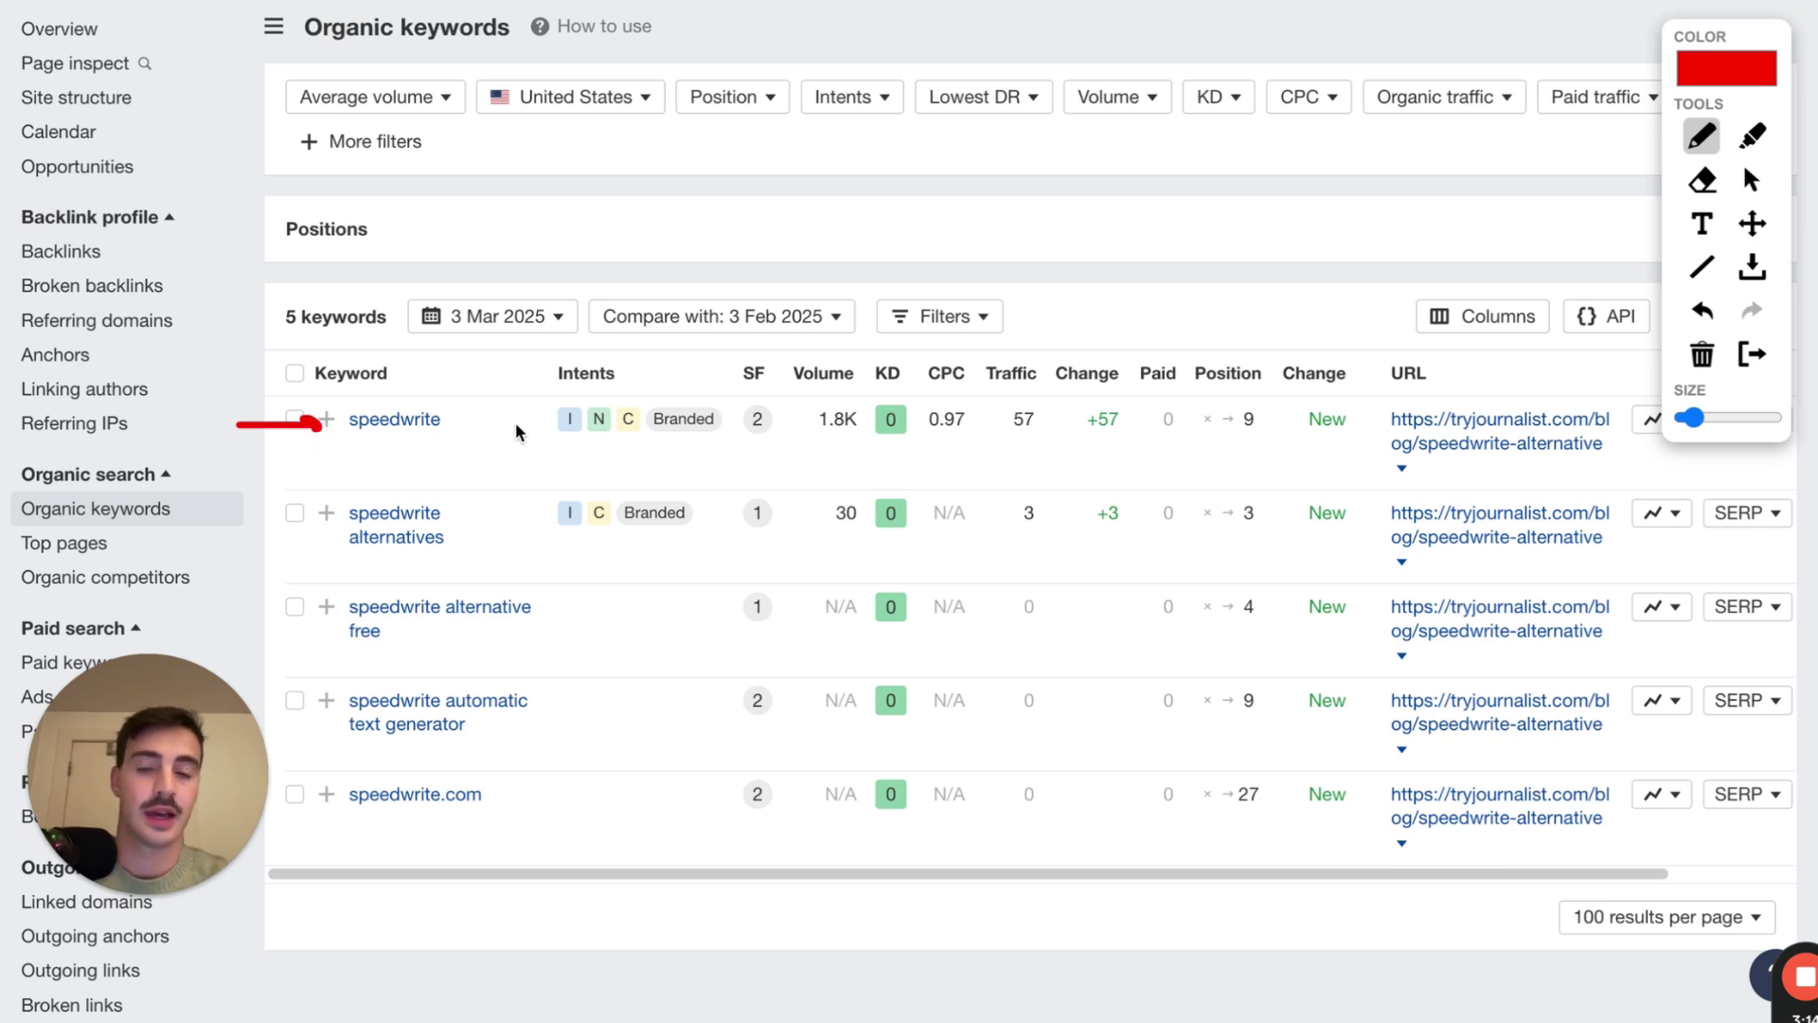
drag(1231, 440, 1246, 440)
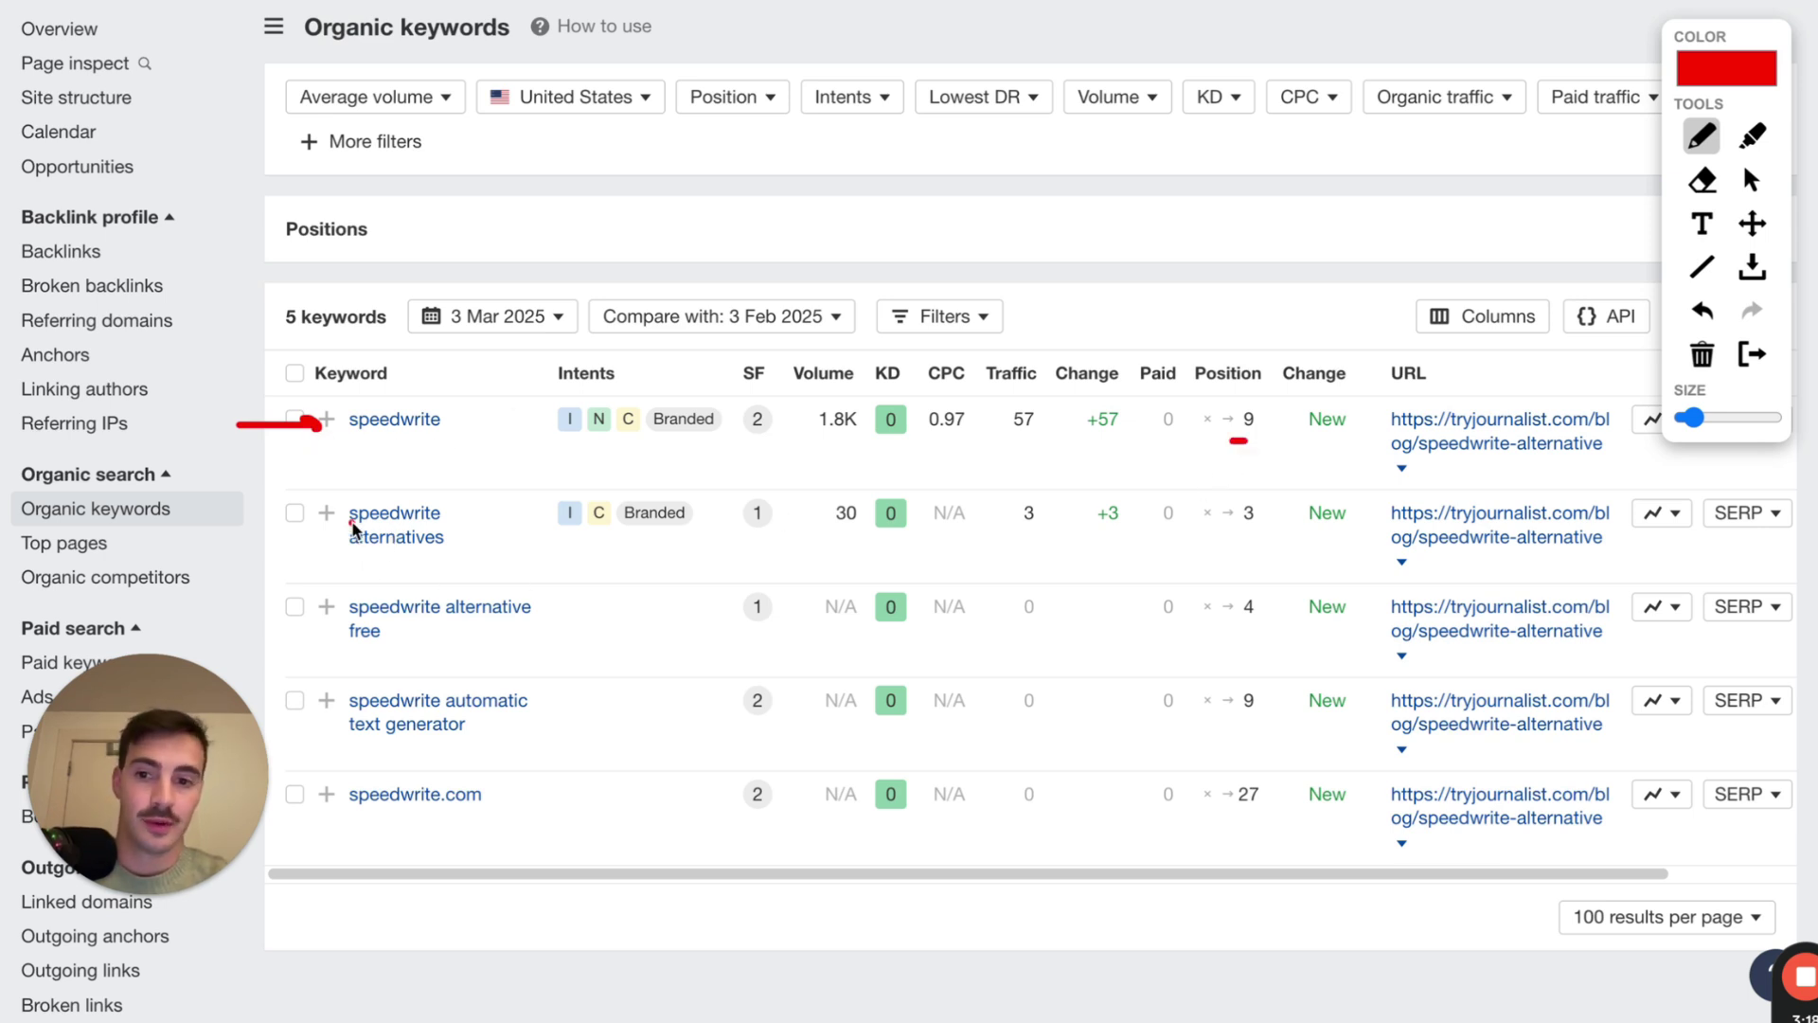
drag(350, 521, 466, 521)
drag(362, 562, 479, 562)
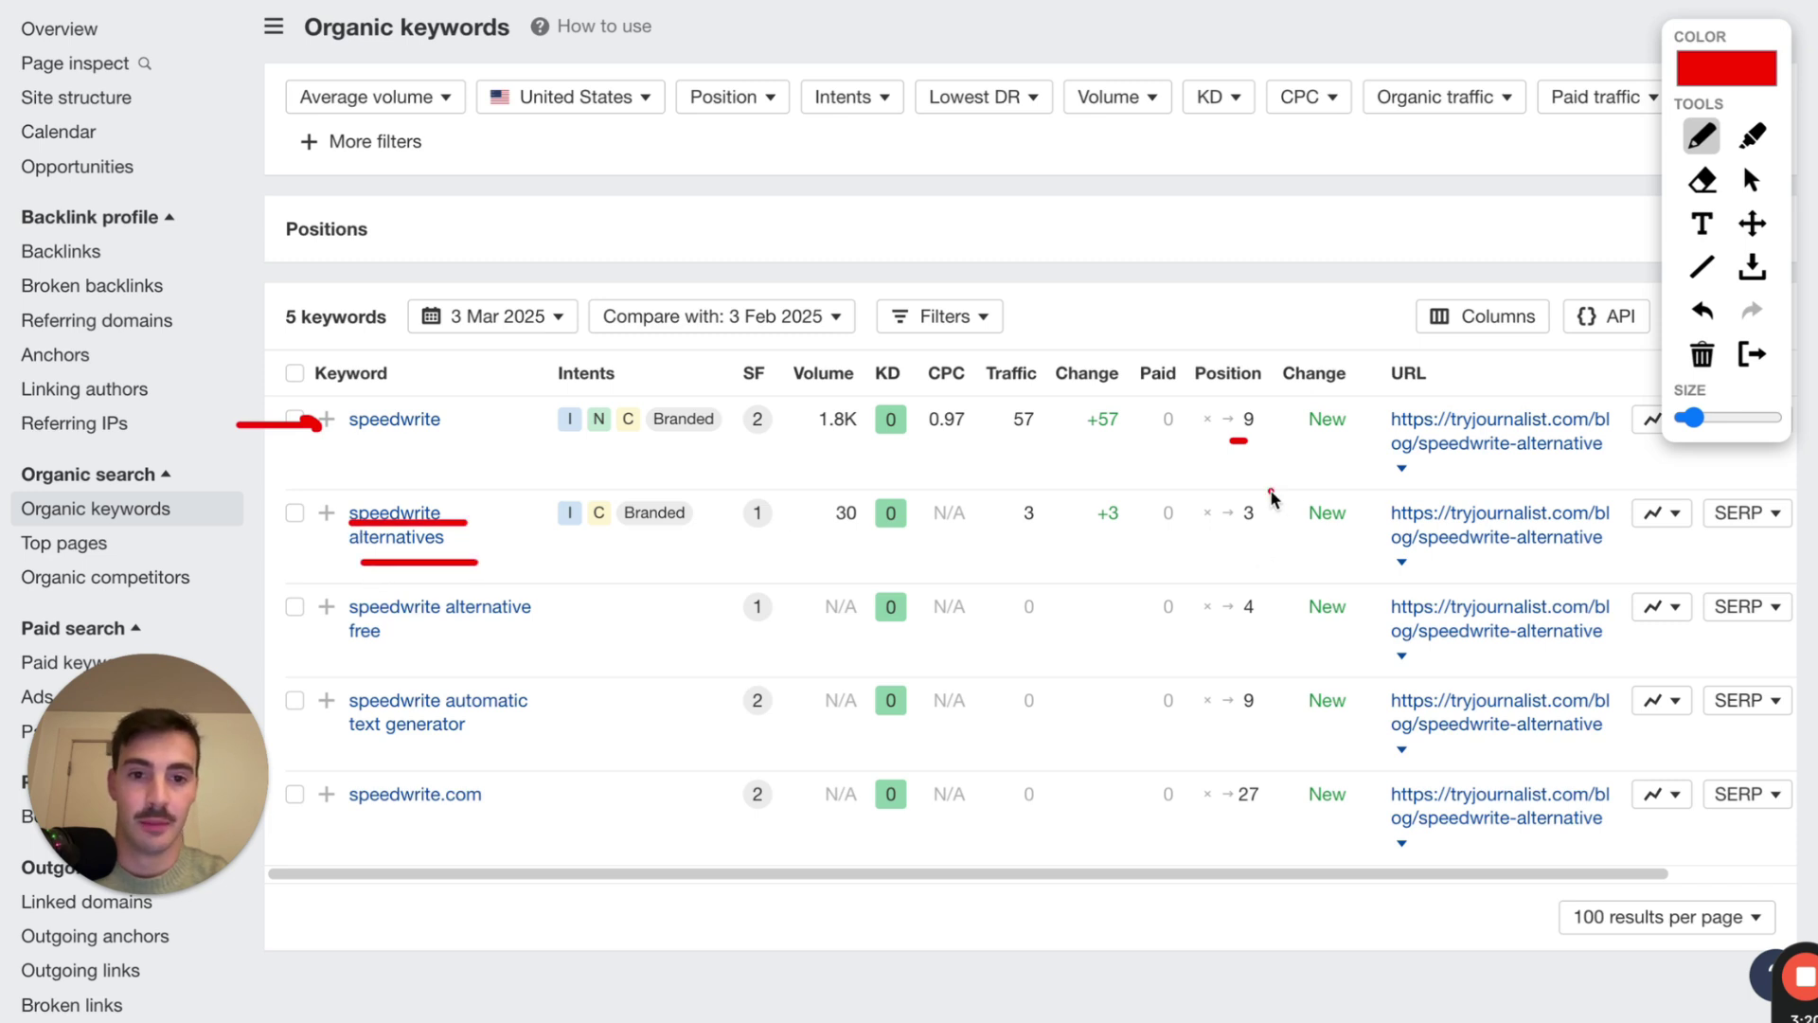
mouse_move(1273, 490)
mouse_down()
mouse_move(1248, 539)
mouse_move(1263, 519)
mouse_up()
click(822, 530)
mouse_move(823, 532)
mouse_down()
mouse_move(880, 504)
mouse_move(832, 490)
mouse_move(821, 533)
mouse_up()
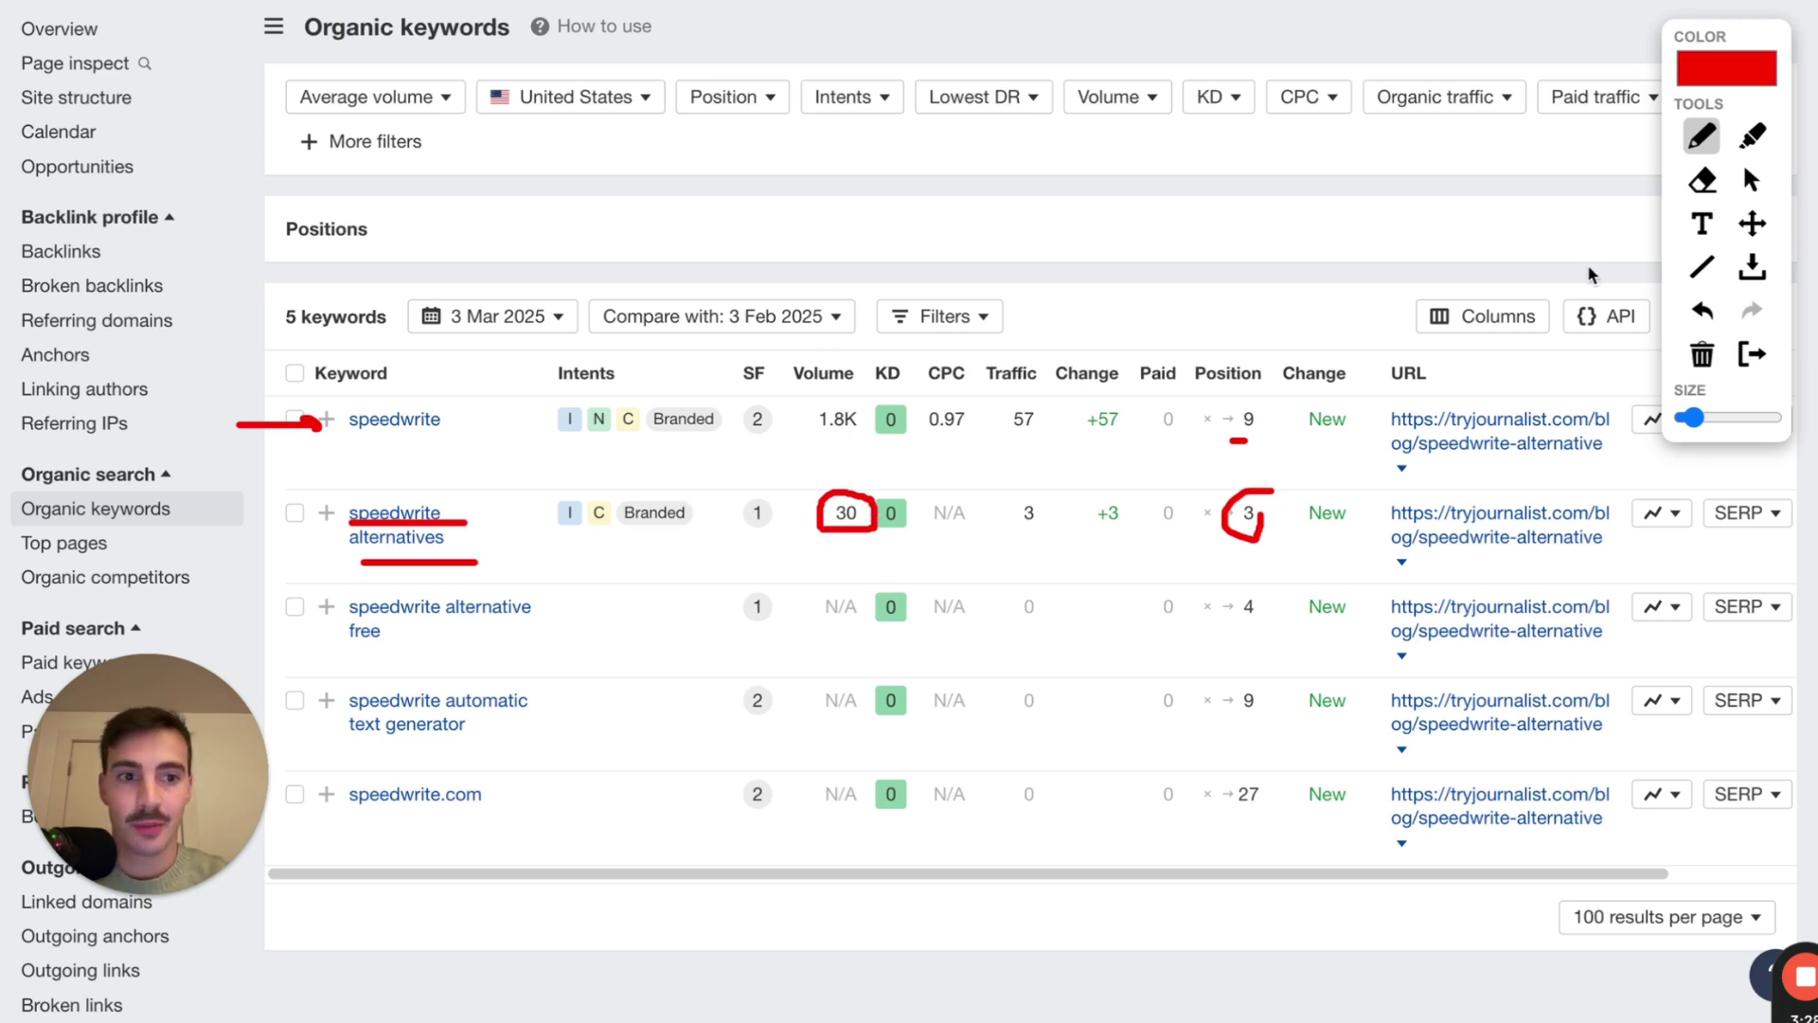
click(1702, 223)
text(i wnt)
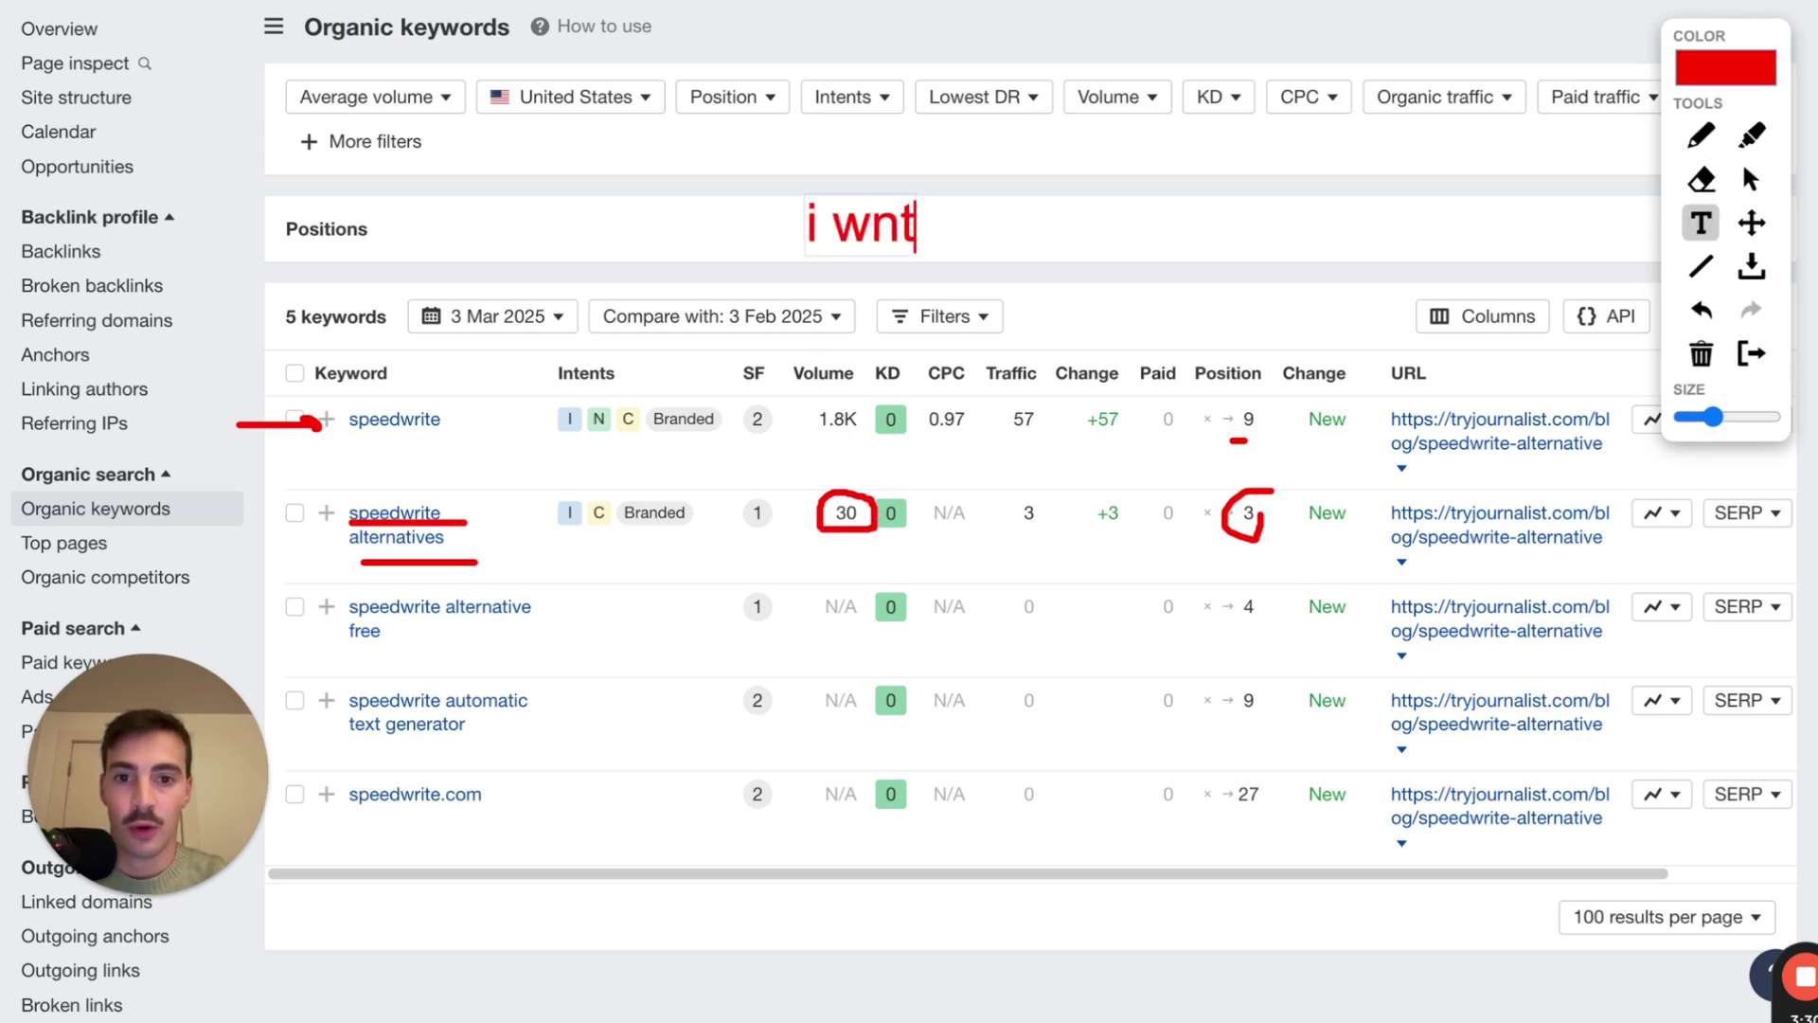
key(BackSpace)
key(BackSpace)
text(ant to buy an ipj)
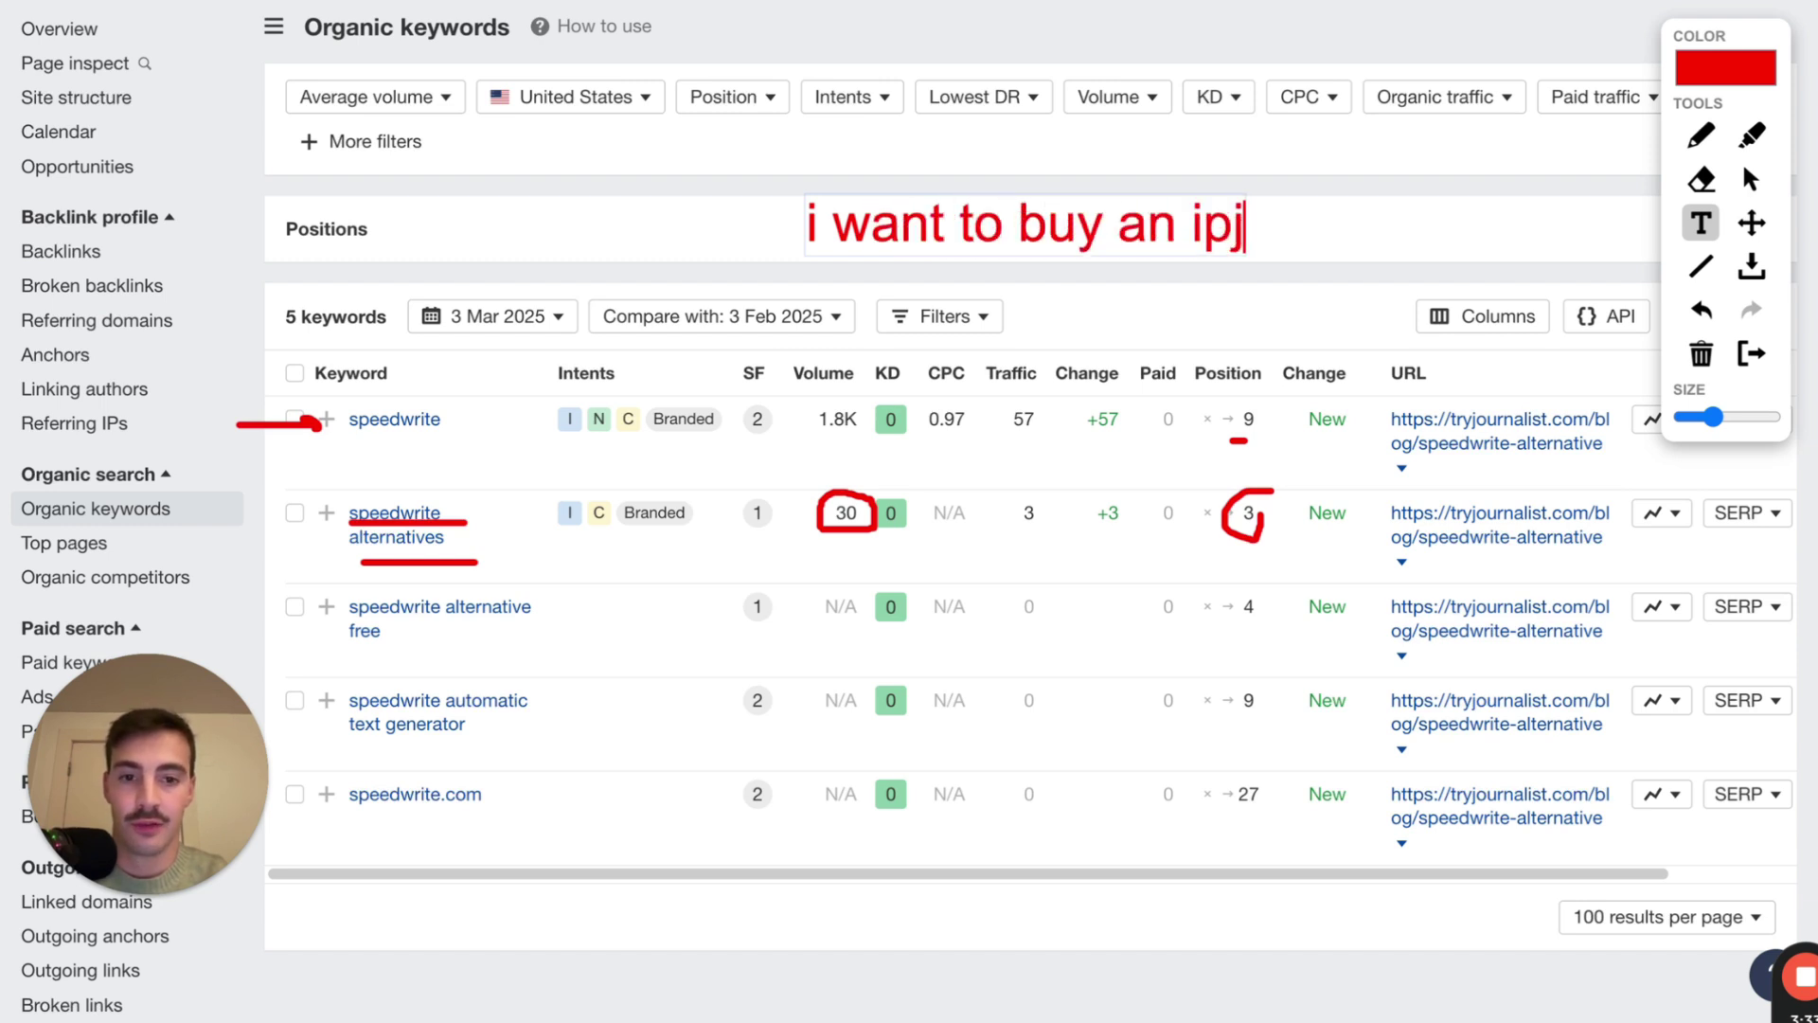
key(BackSpace)
text(hone rn and )
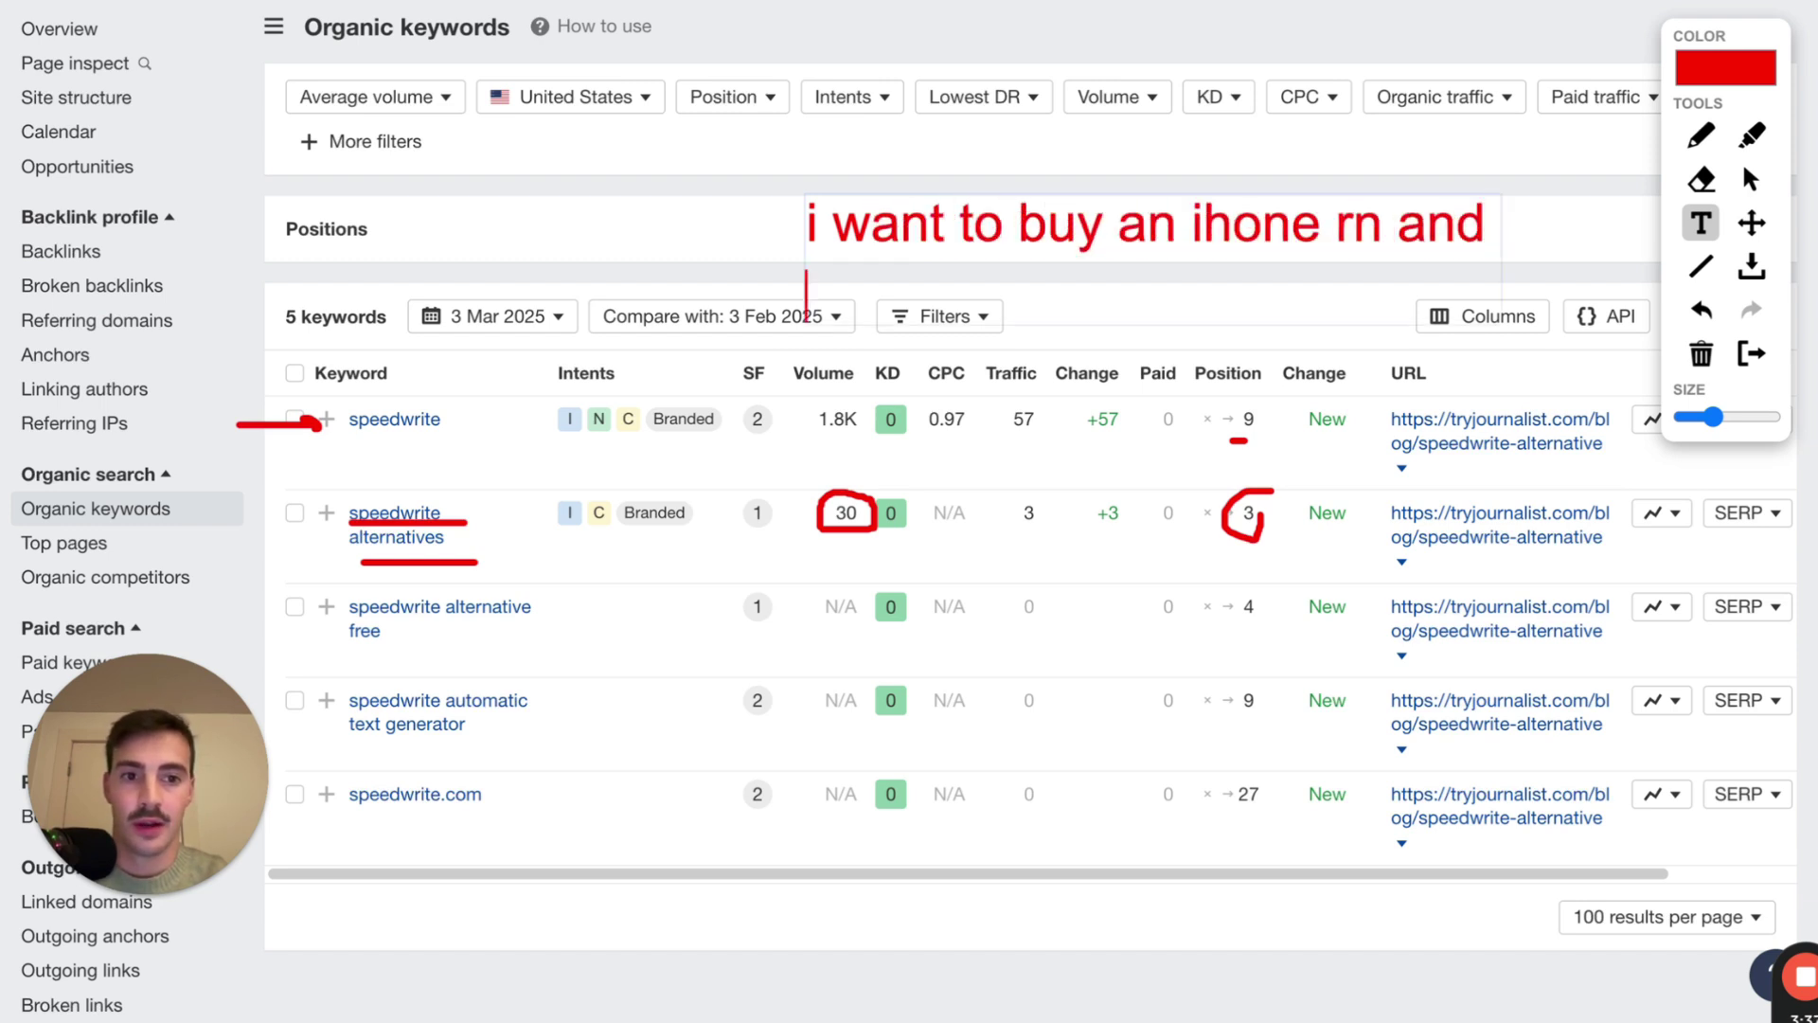
text(jhave $1500 in m)
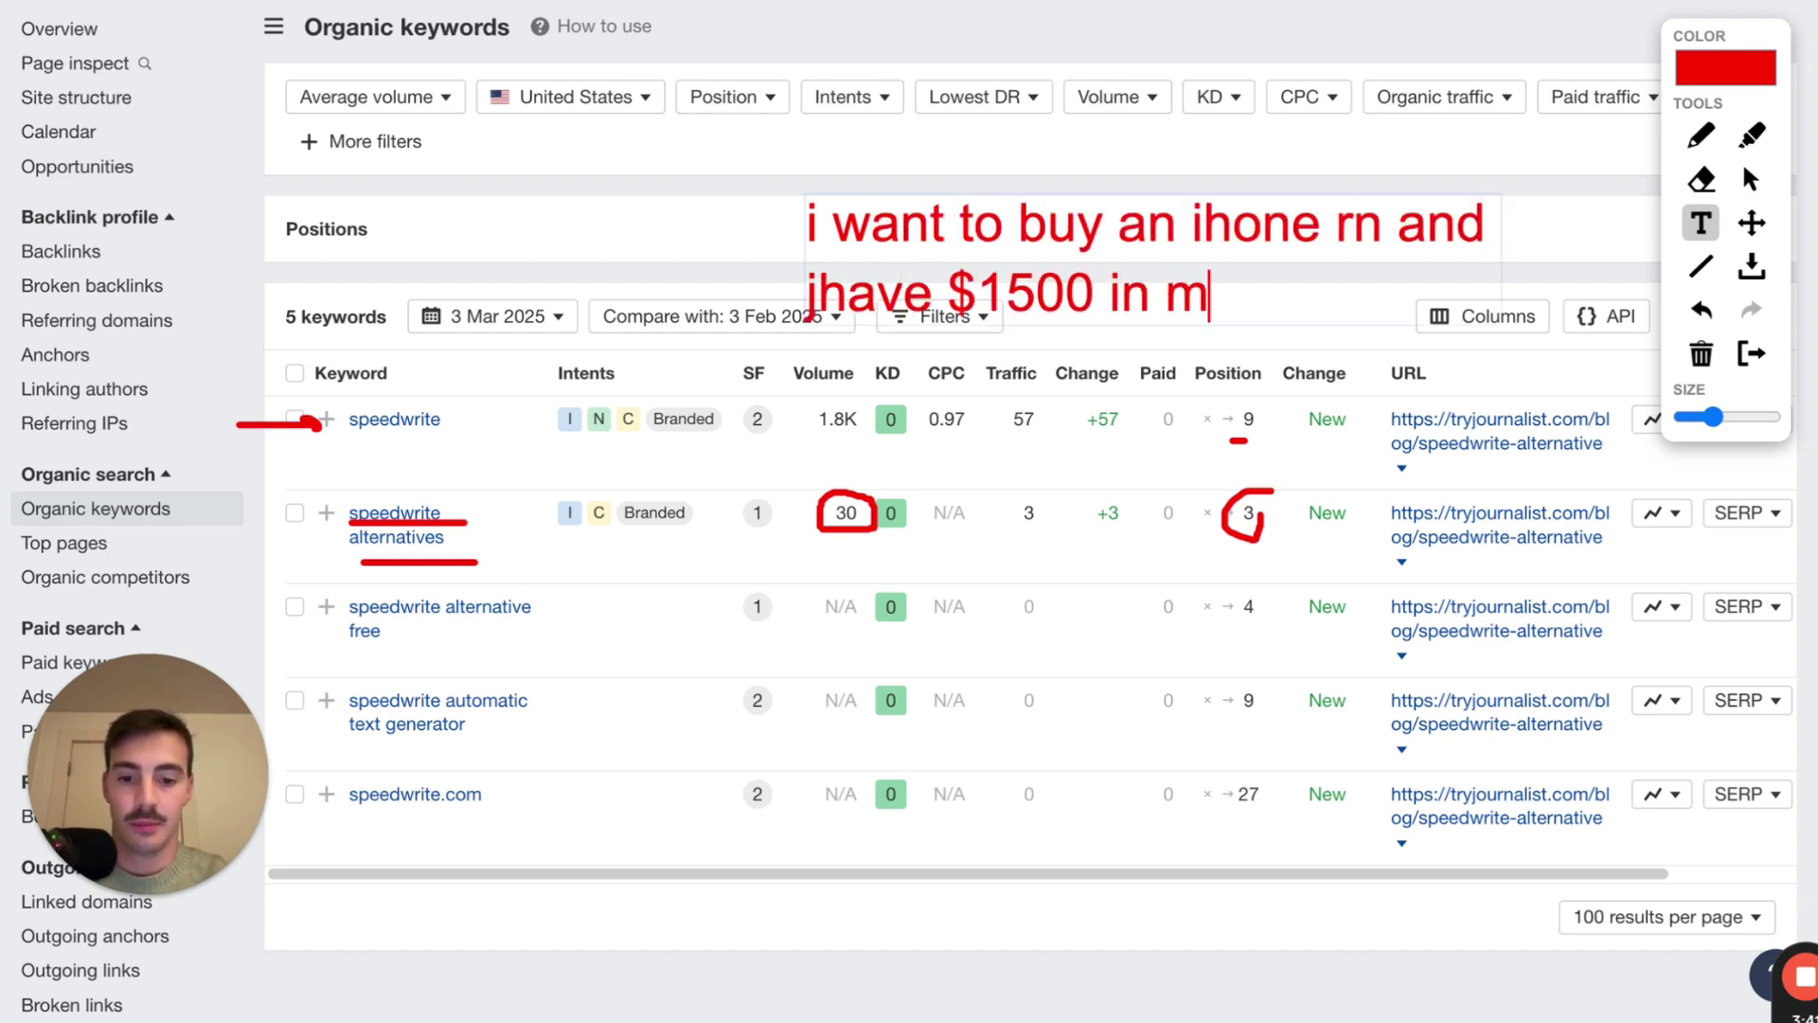
text(y bank to spend in th)
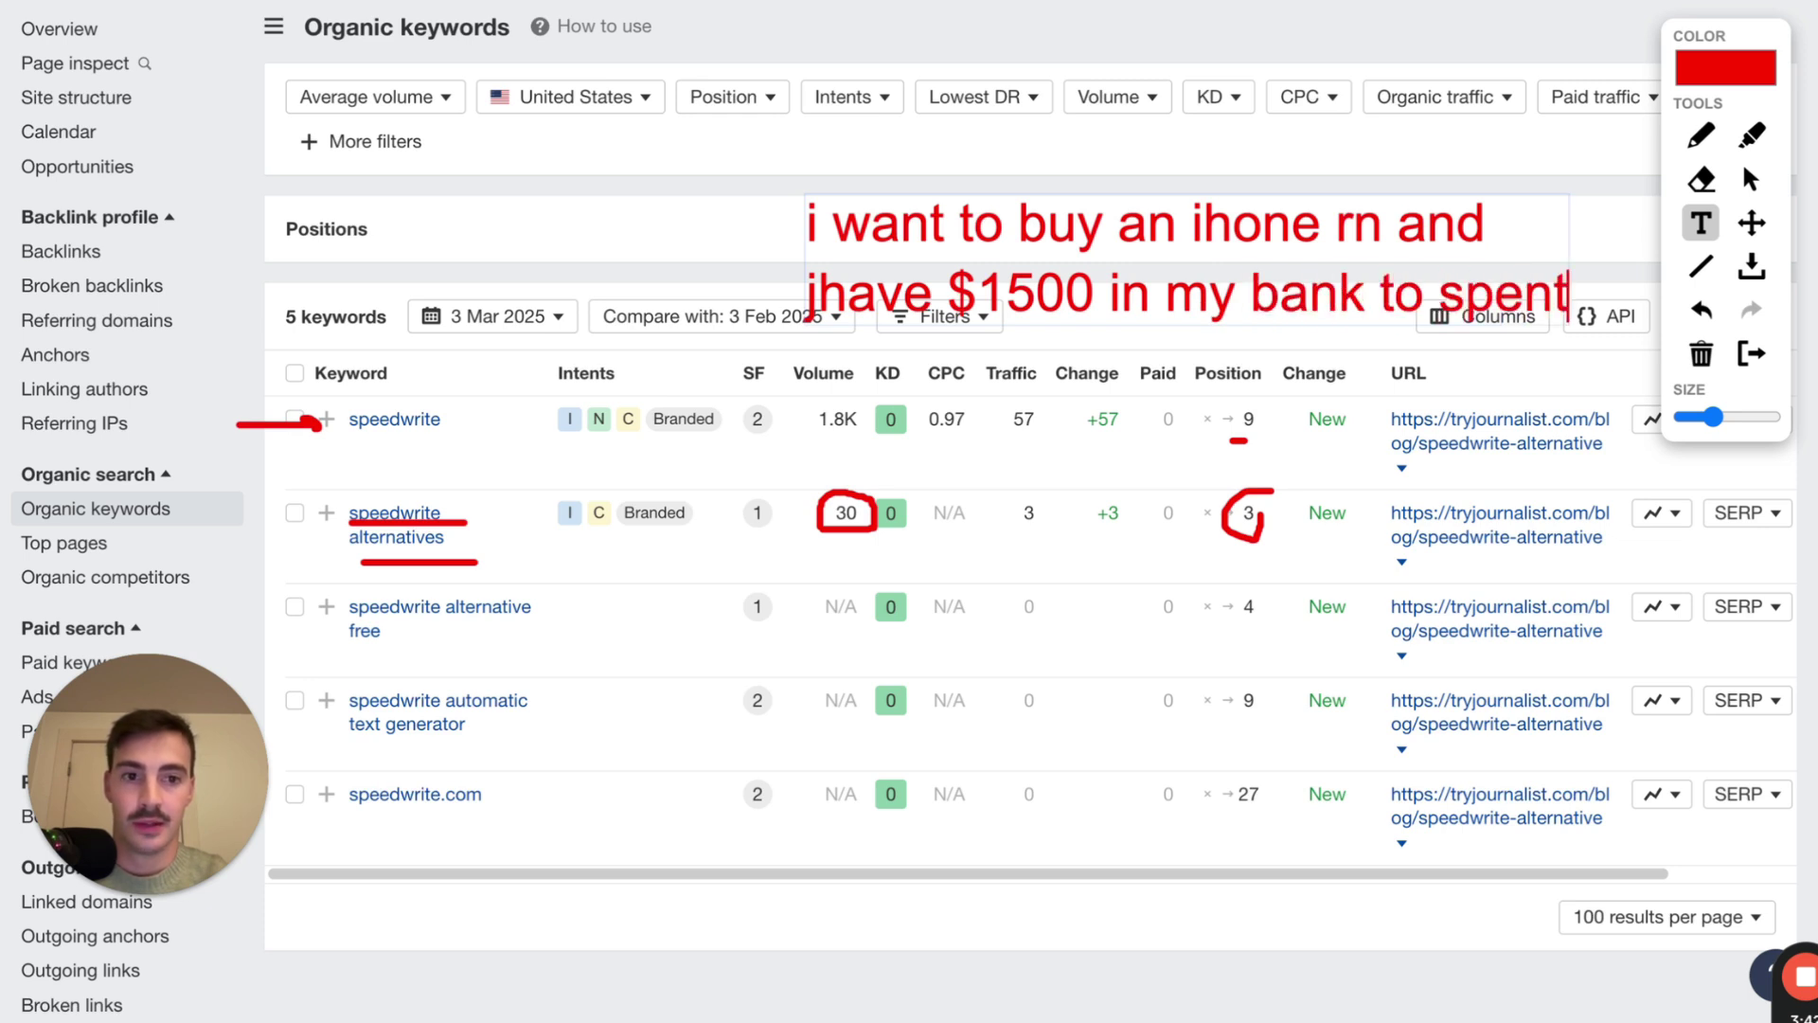
text(e next n)
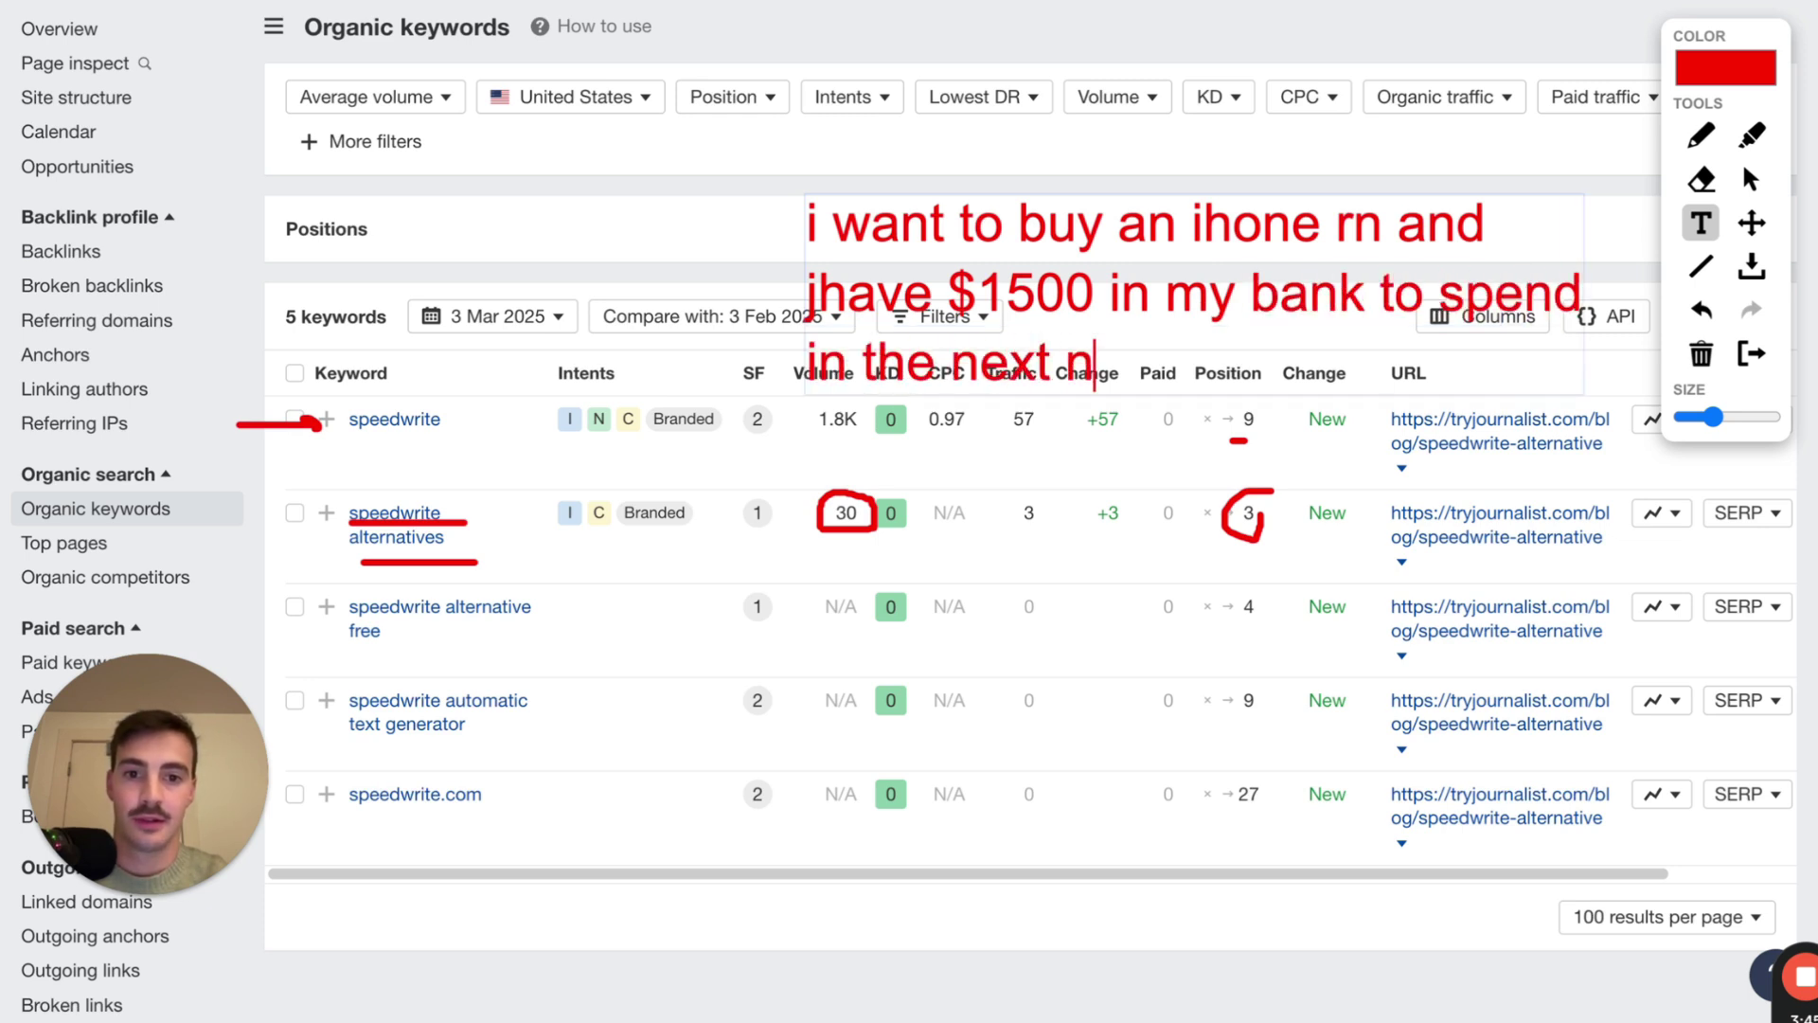
key(BackSpace)
text(few mintutes)
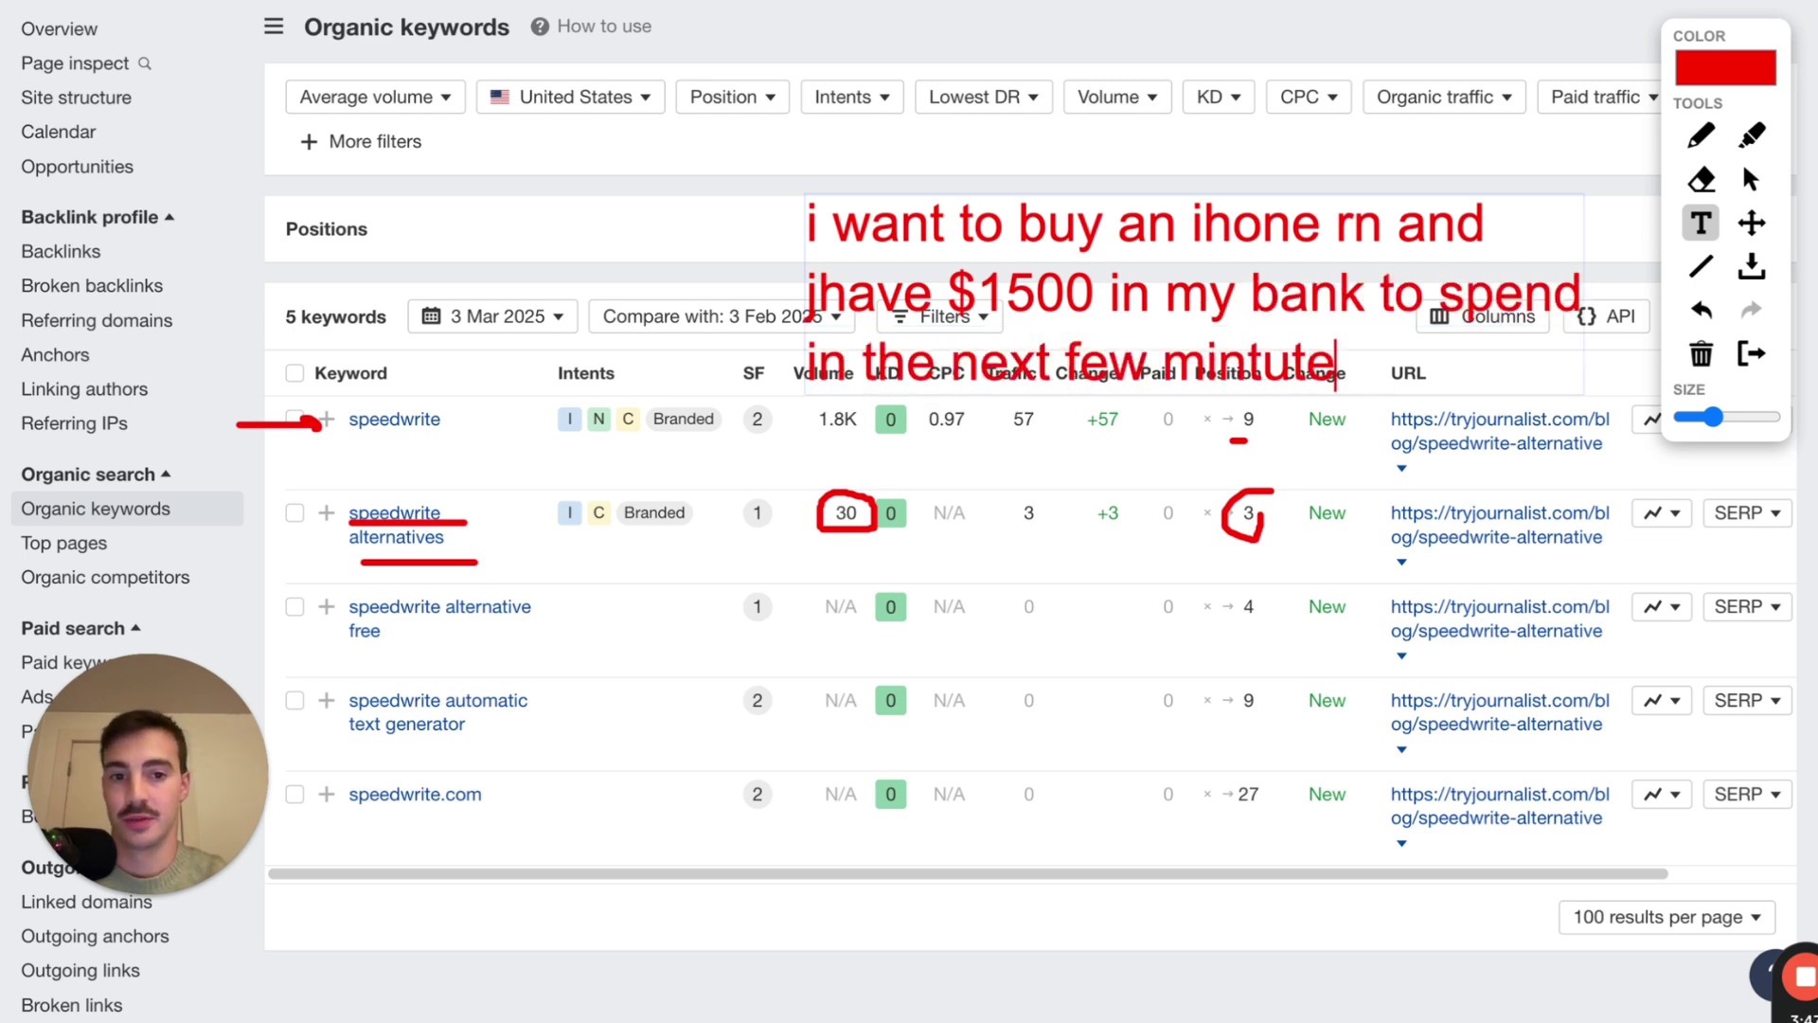
click(1425, 428)
mouse_move(1304, 350)
mouse_down()
mouse_move(1239, 290)
mouse_move(997, 232)
mouse_up()
click(1701, 140)
drag(1235, 202, 1309, 199)
mouse_move(1369, 122)
mouse_down()
mouse_move(1577, 104)
mouse_move(1321, 72)
mouse_up()
mouse_move(1427, 212)
mouse_down()
mouse_move(1538, 232)
mouse_move(1425, 213)
mouse_up()
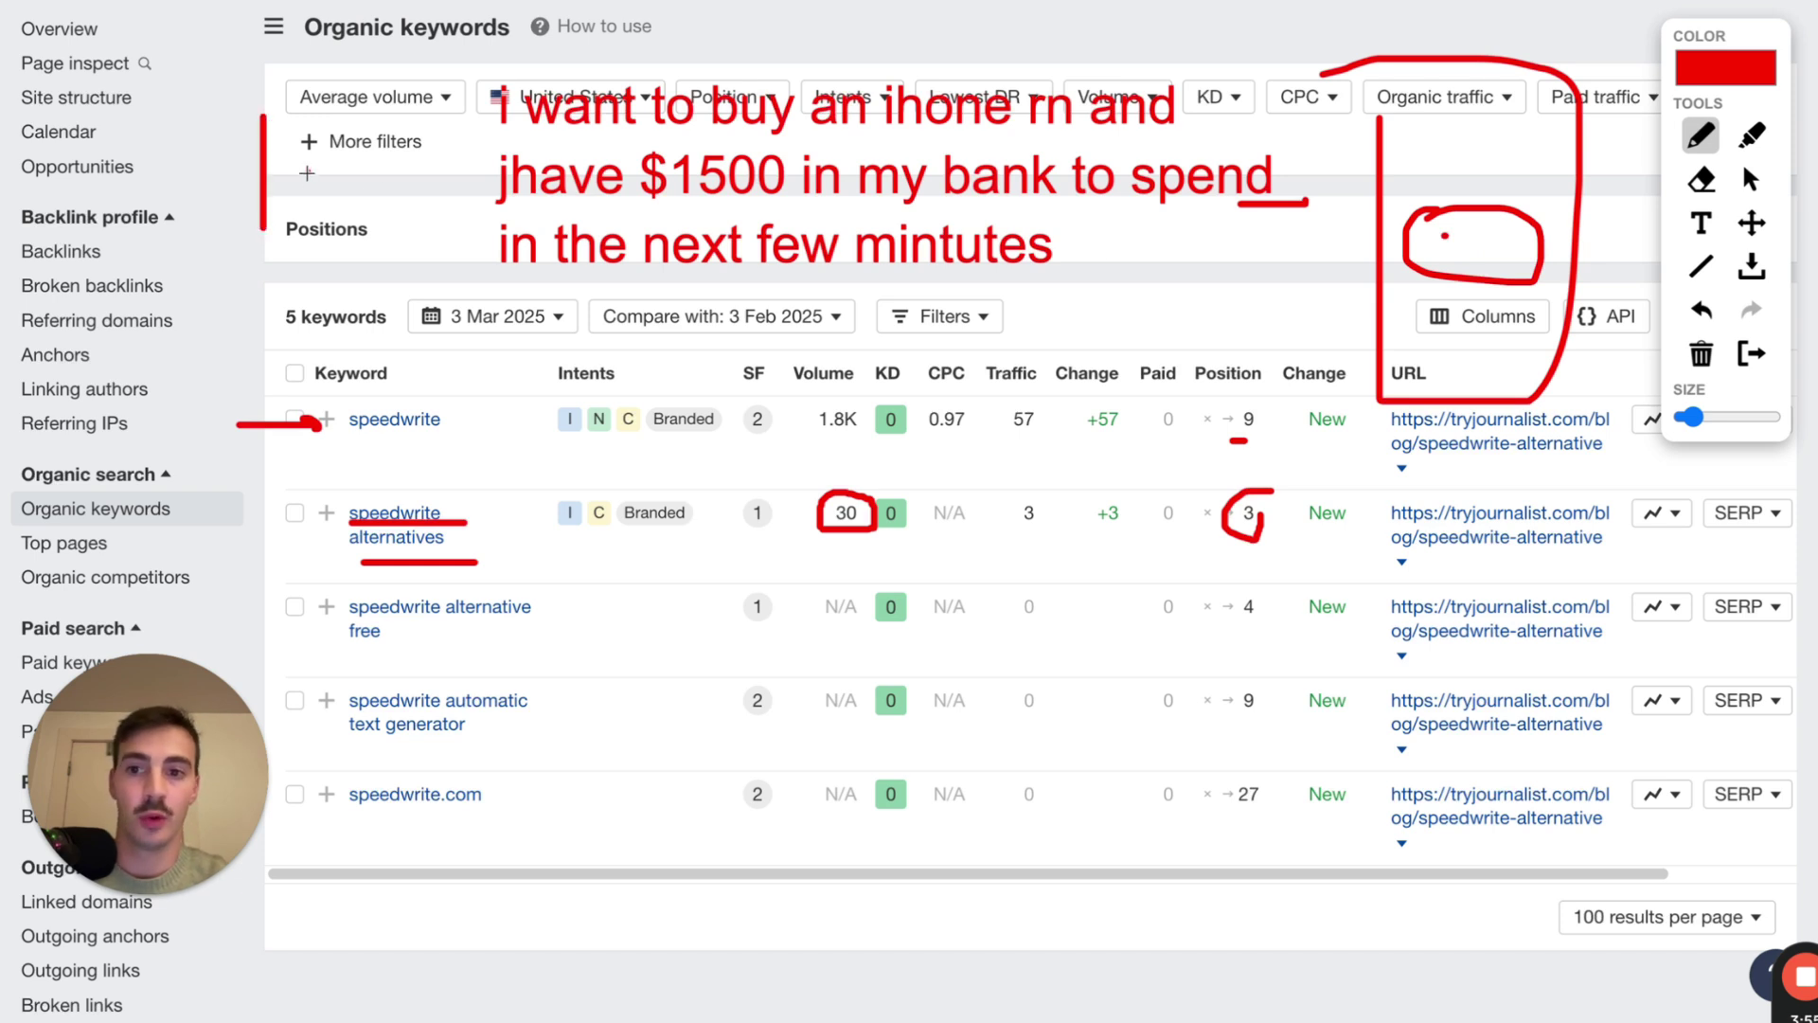
drag(306, 176, 338, 216)
drag(343, 178, 279, 241)
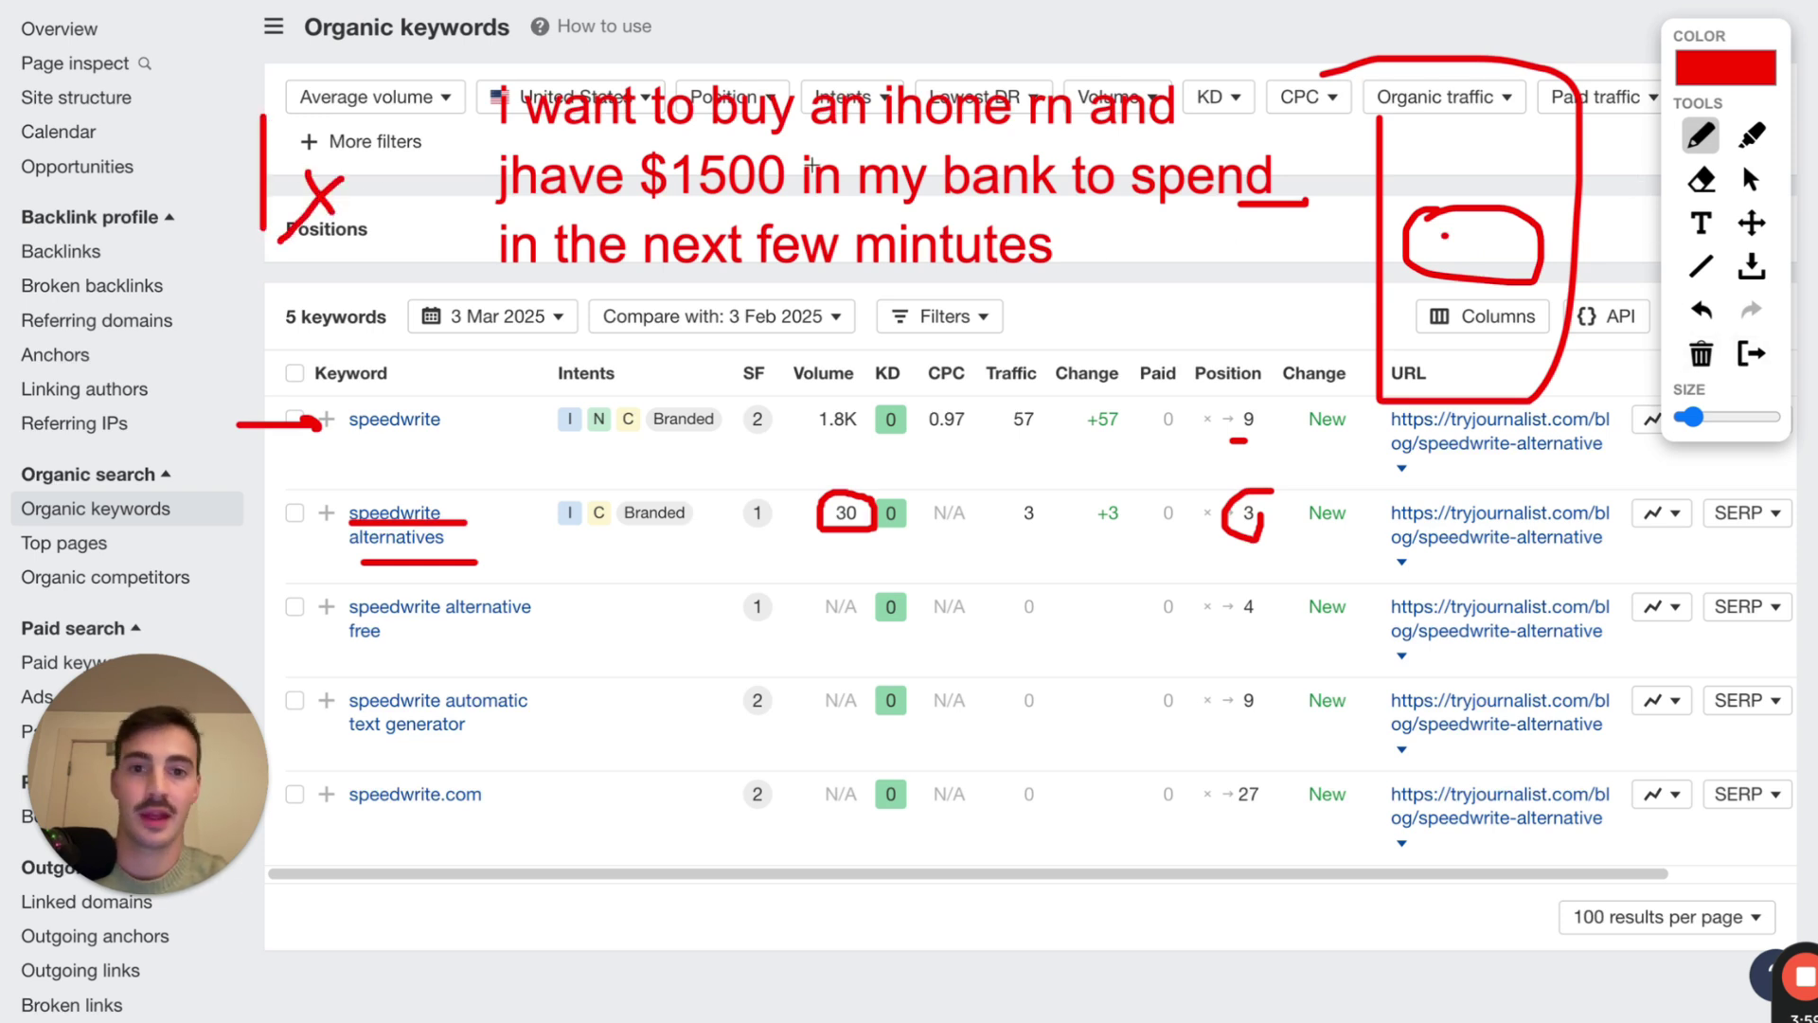
click(1760, 358)
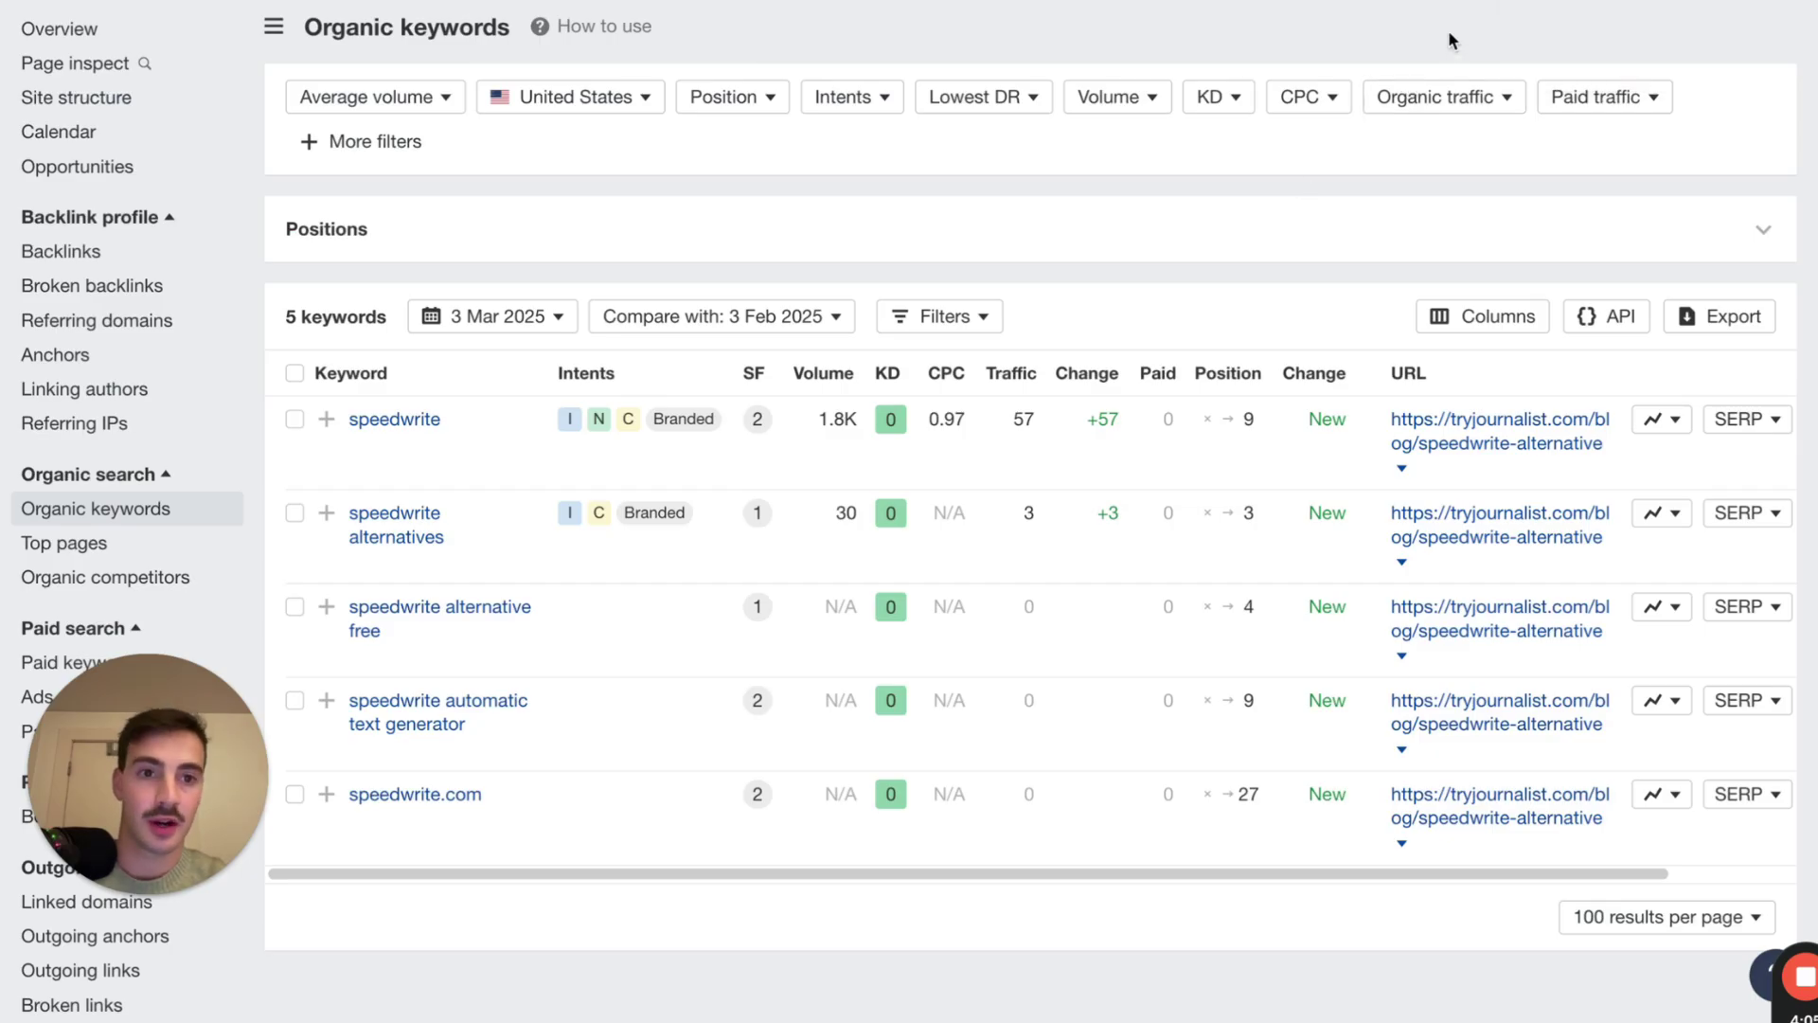
mouse_move(344, 524)
mouse_down()
mouse_move(396, 524)
mouse_move(371, 557)
mouse_move(397, 557)
mouse_up()
mouse_move(346, 644)
mouse_down()
mouse_move(393, 633)
mouse_move(391, 660)
mouse_move(514, 659)
mouse_move(692, 637)
mouse_move(669, 675)
mouse_move(1068, 658)
mouse_up()
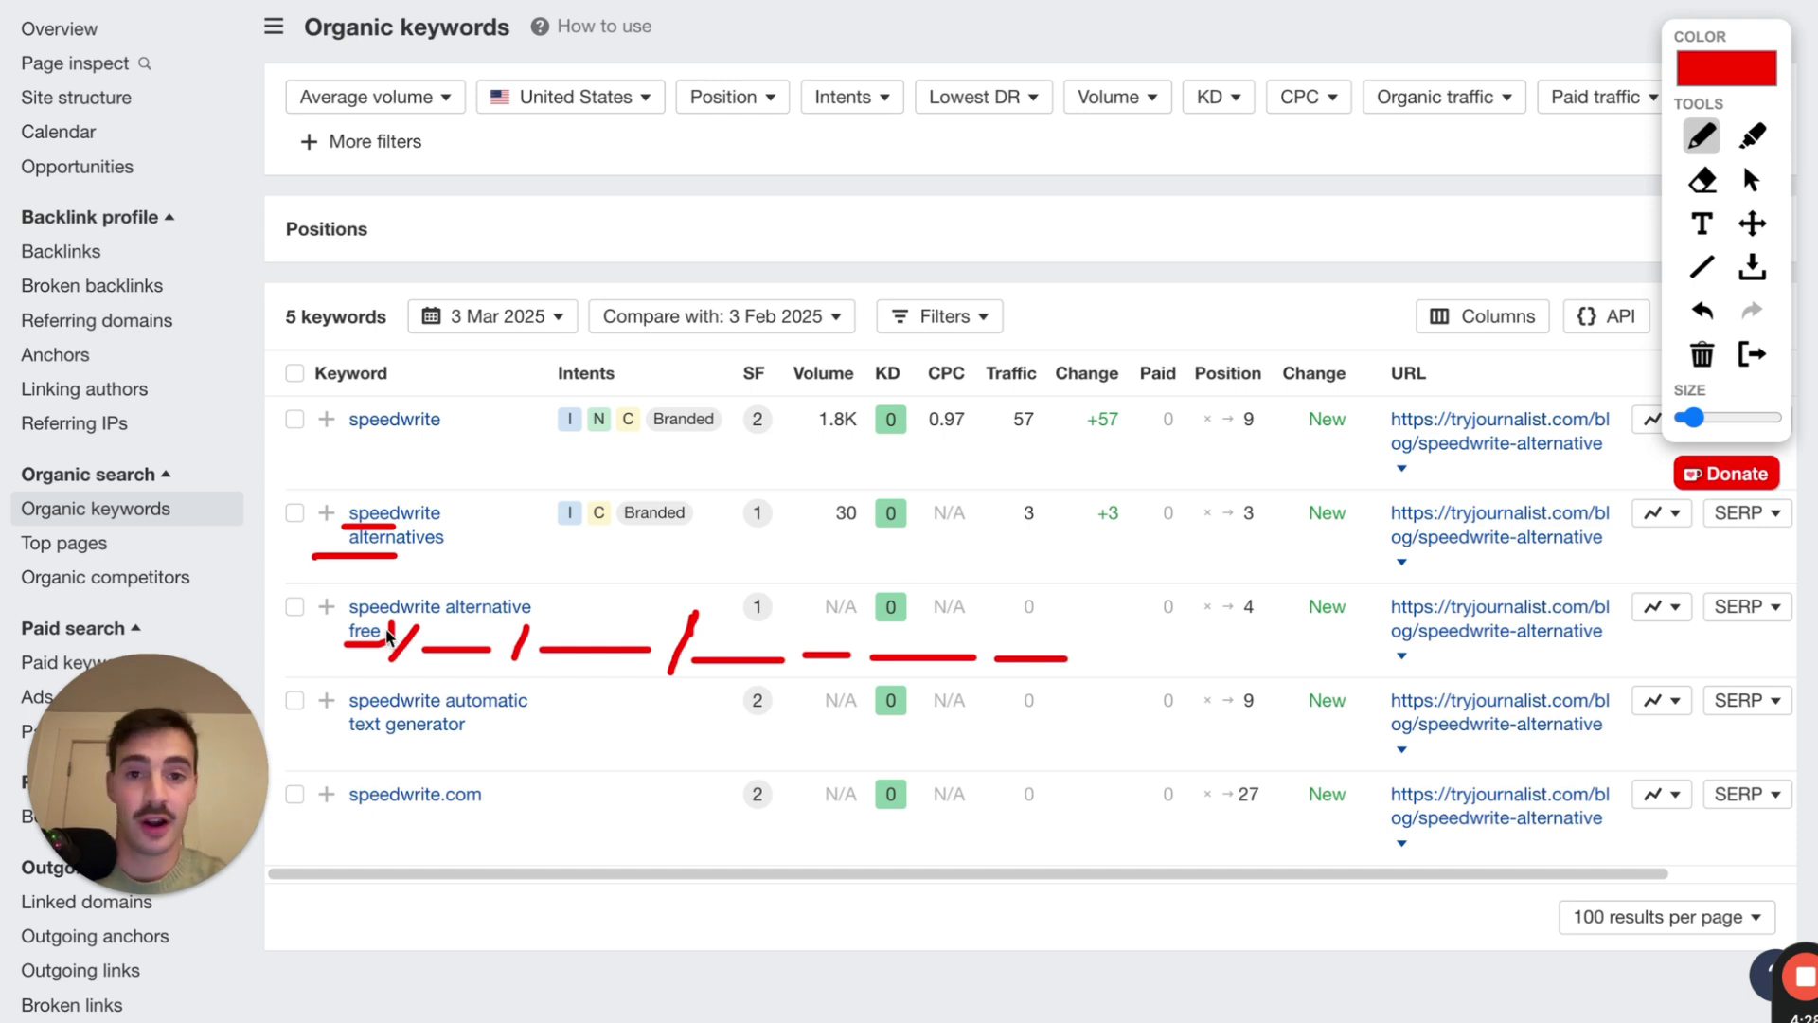
Exit annotation mode, clearing the drawings, and scroll through the Speedwrite alternatives article
click(1752, 354)
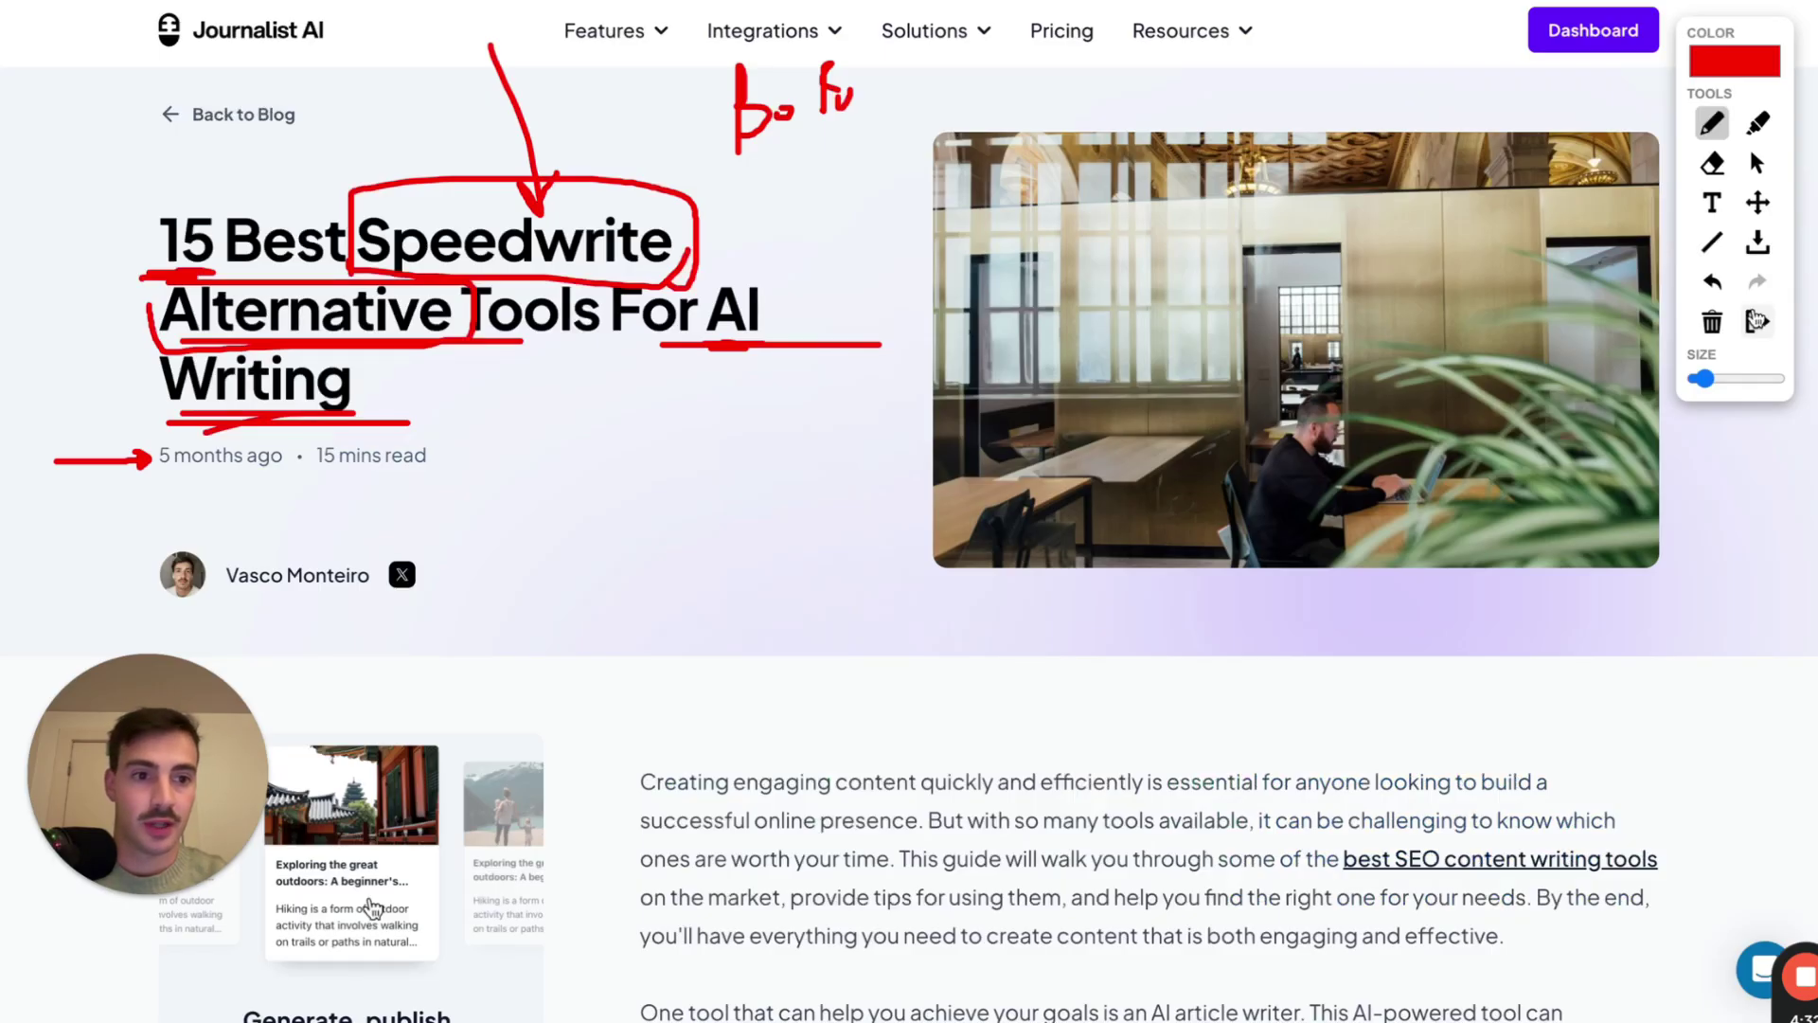
click(1750, 320)
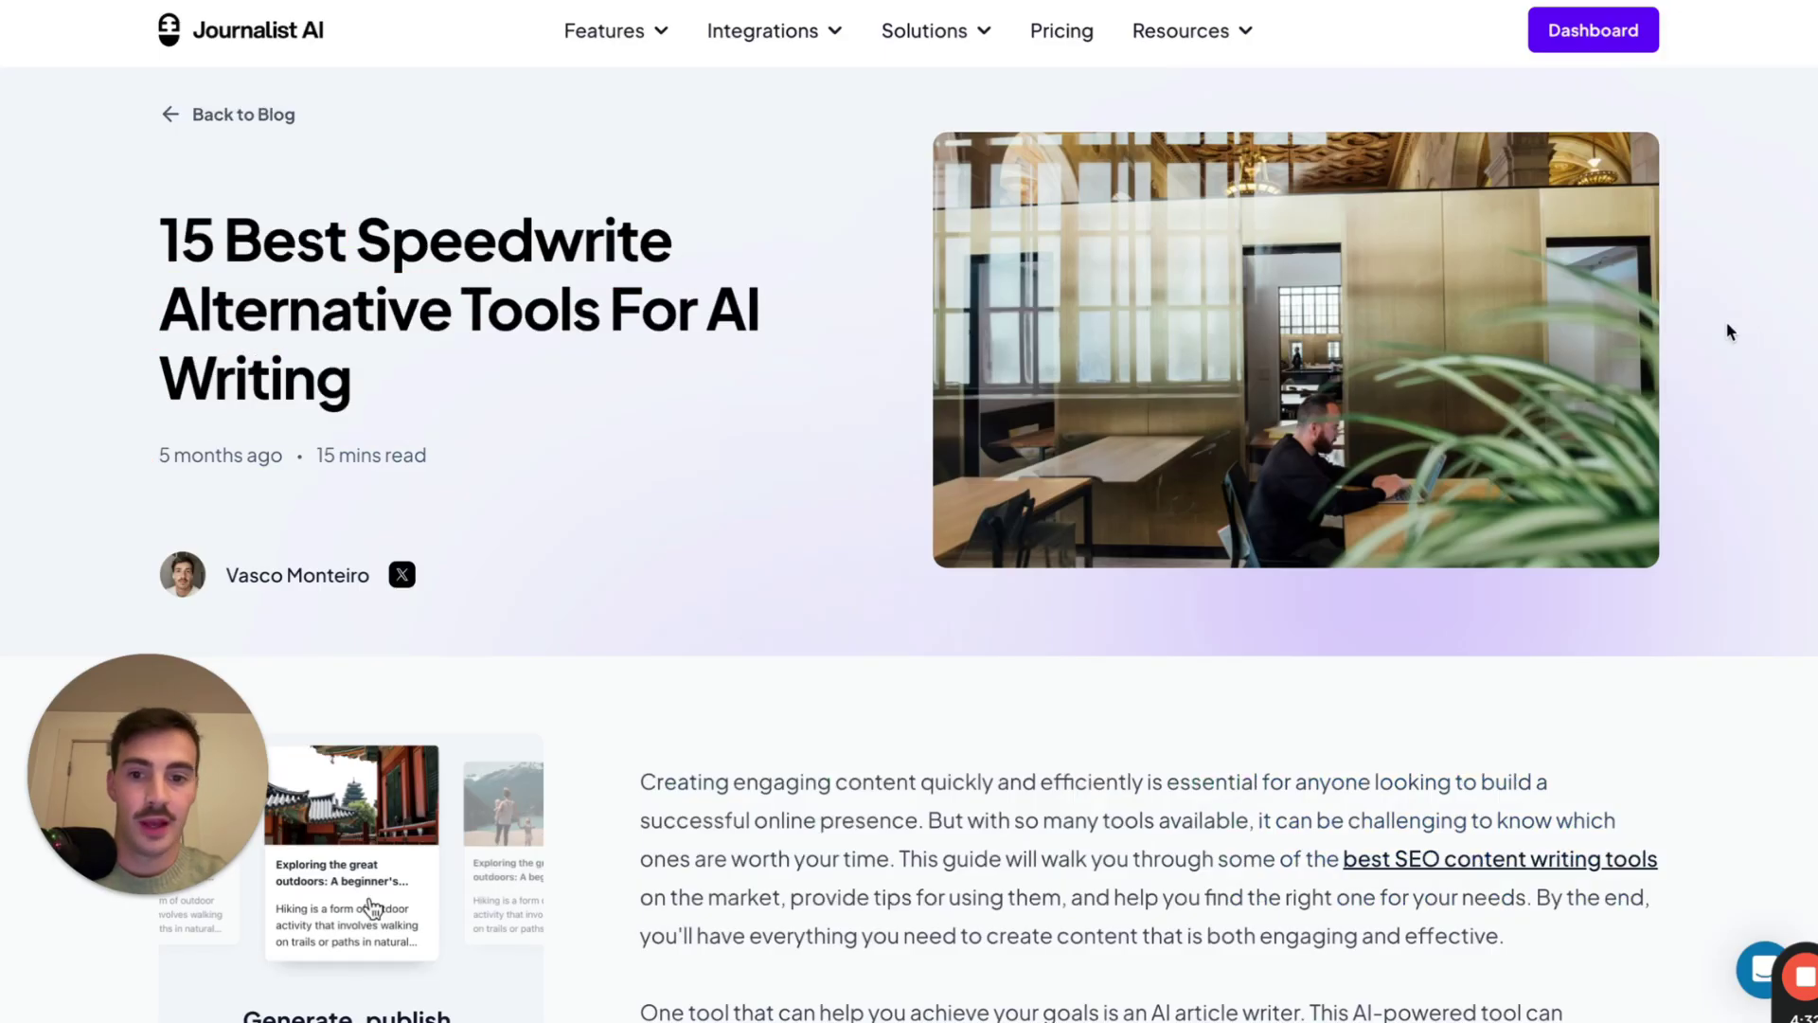
scroll(890, 423, down, 2)
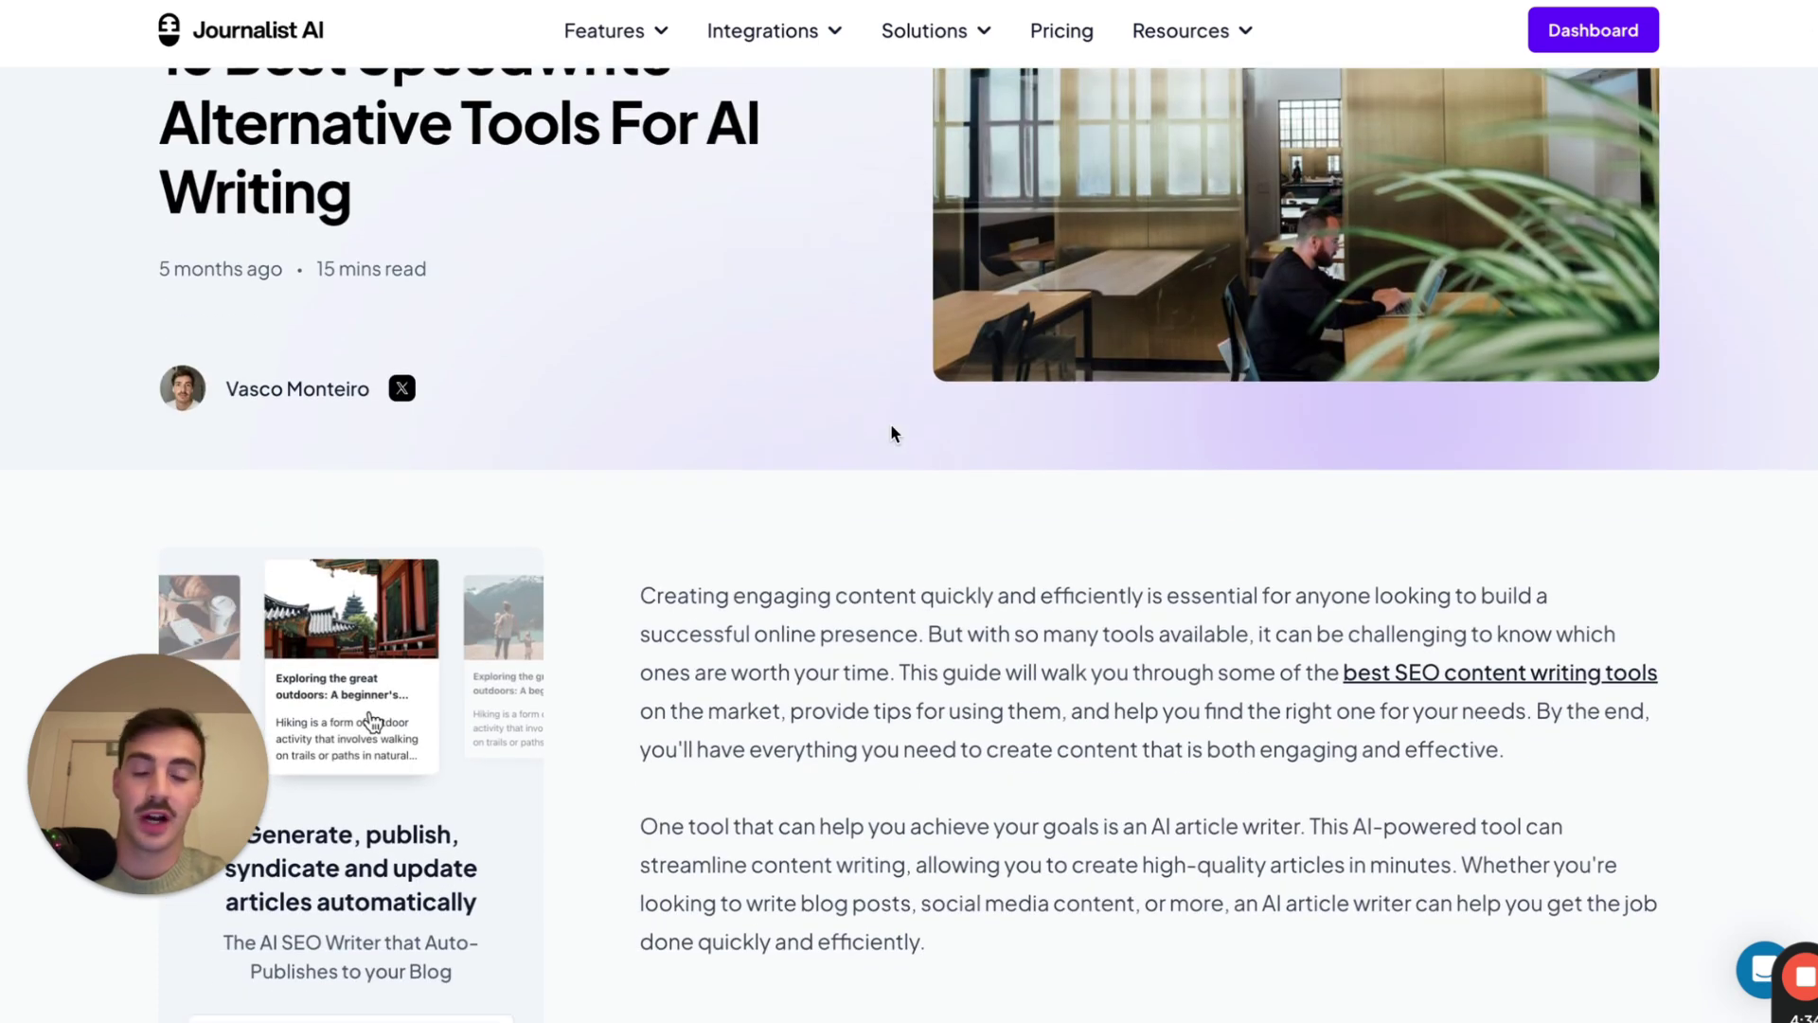
scroll(890, 433, down, 15)
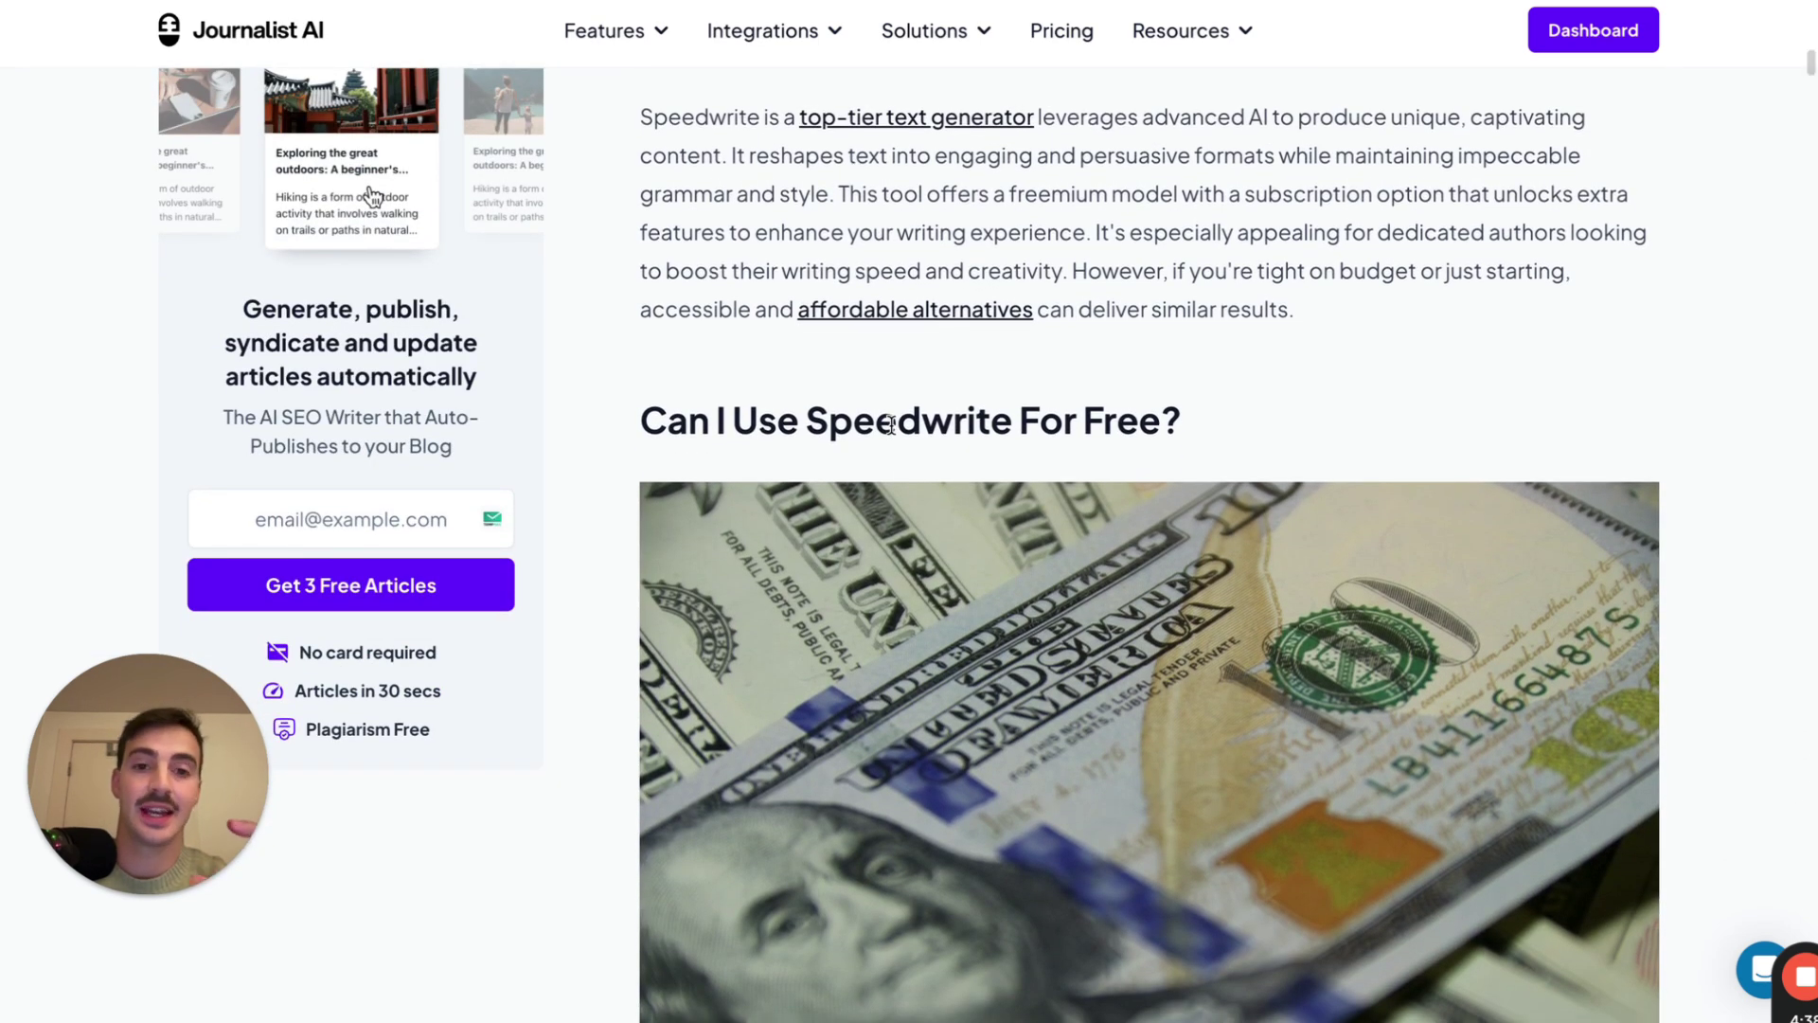
scroll(890, 423, up, 8)
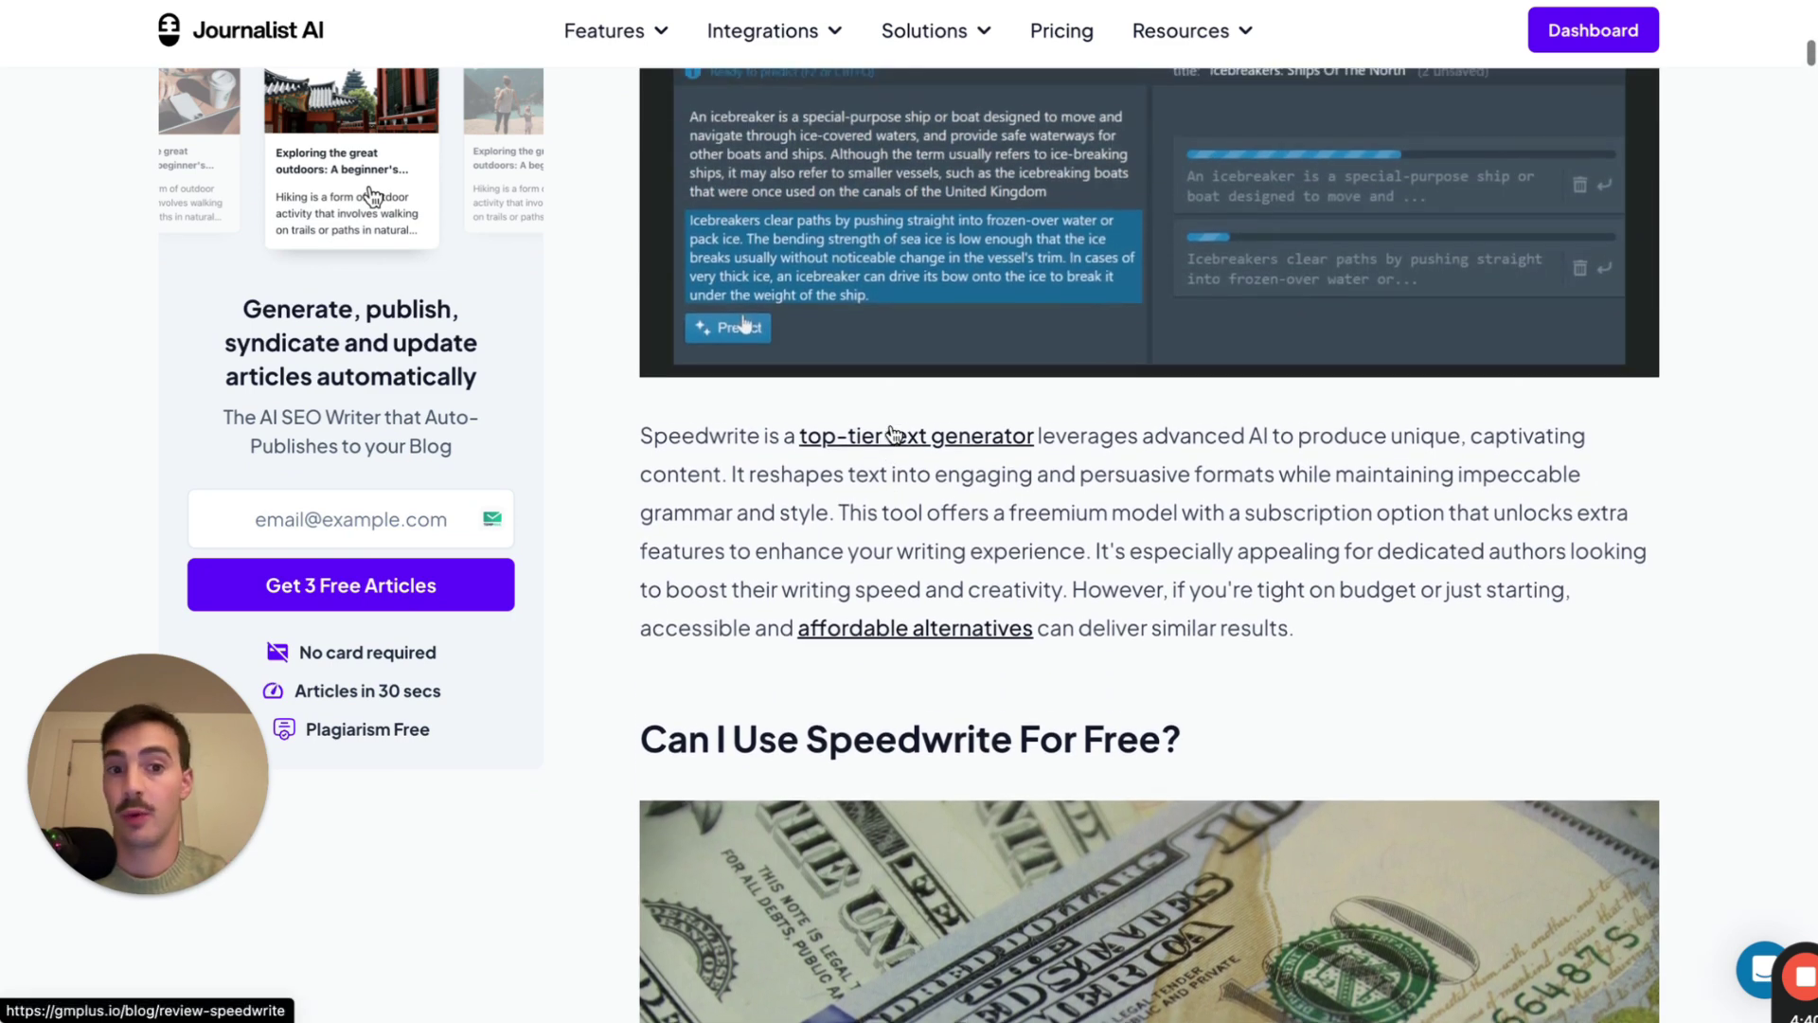
scroll(891, 430, up, 3)
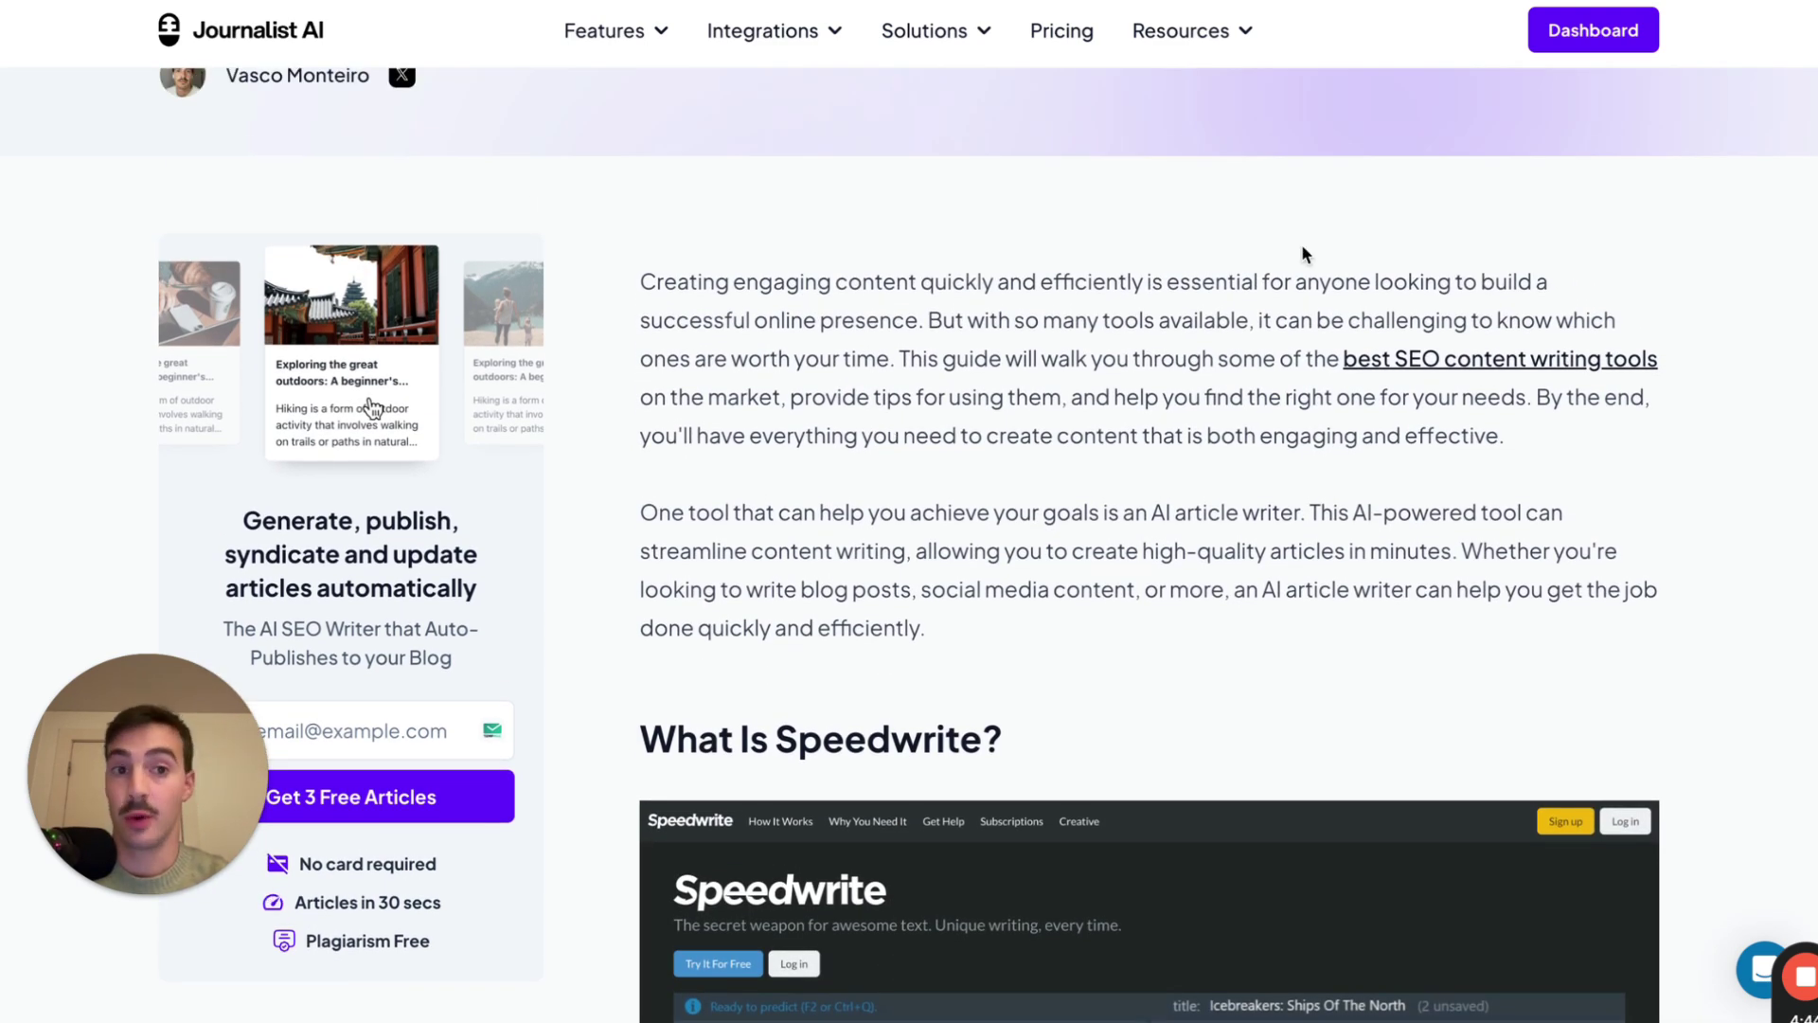
scroll(1314, 243, up, 1)
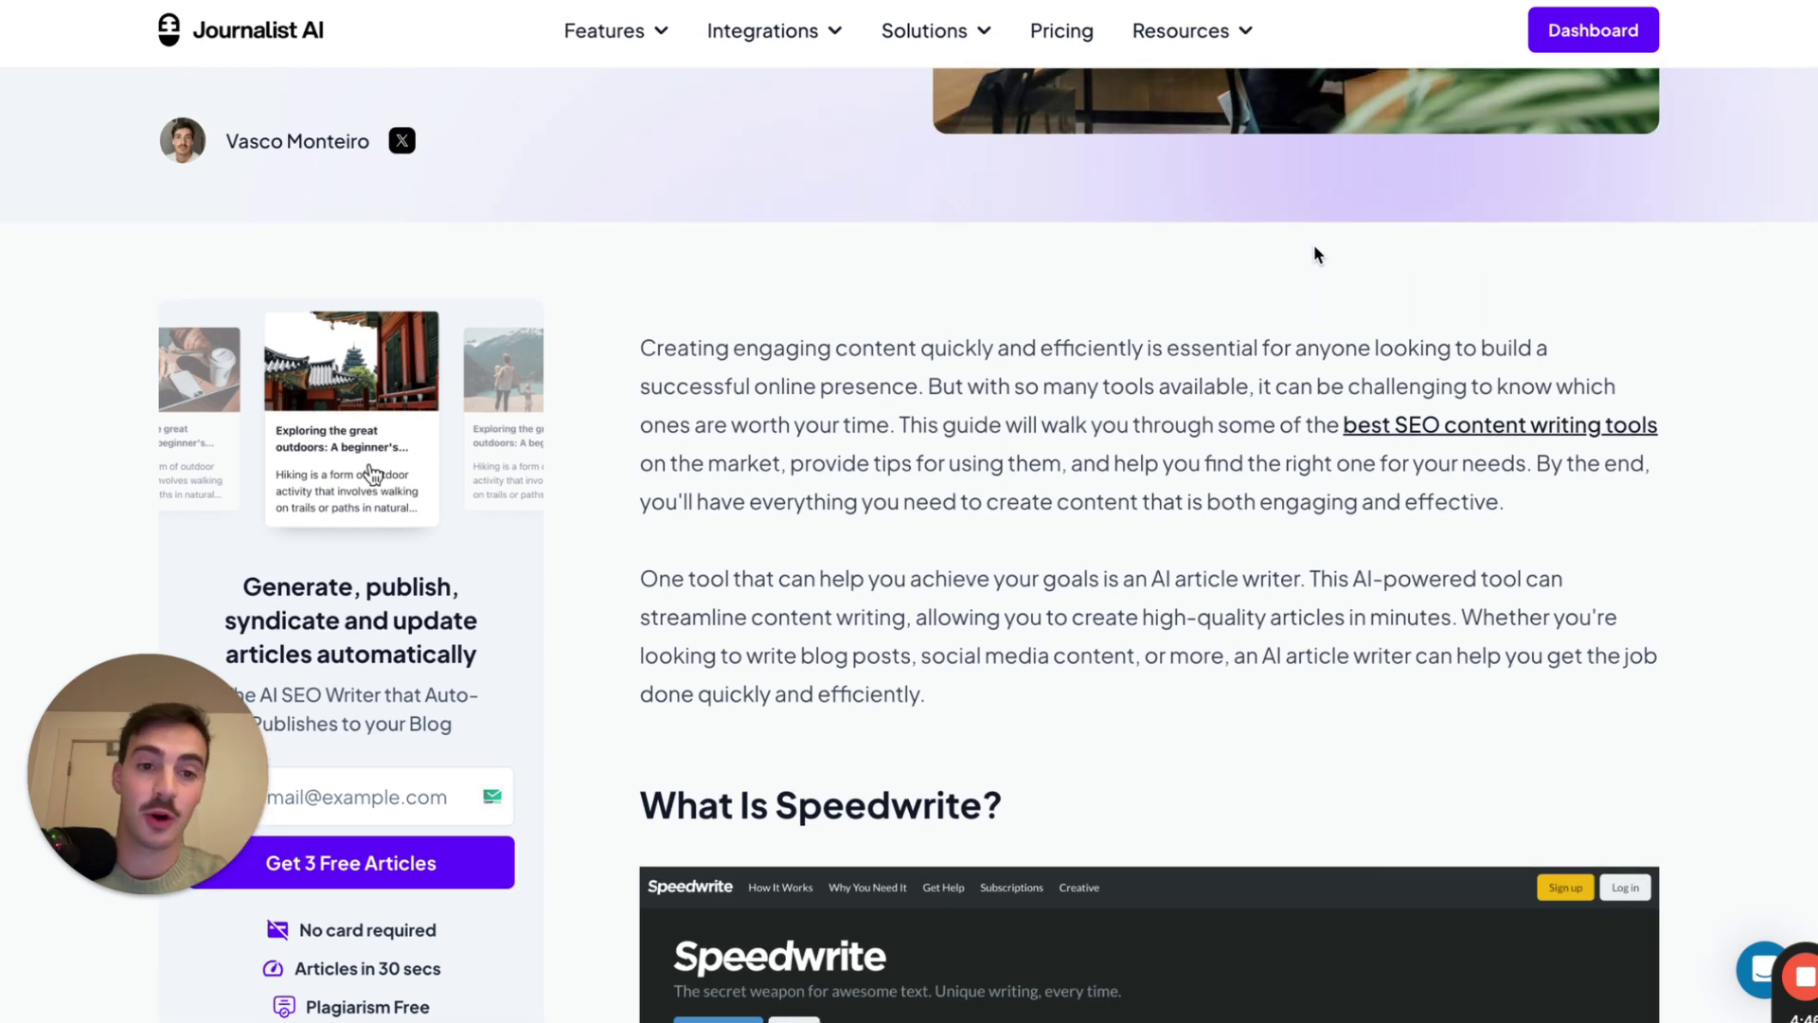
scroll(1301, 331, down, 3)
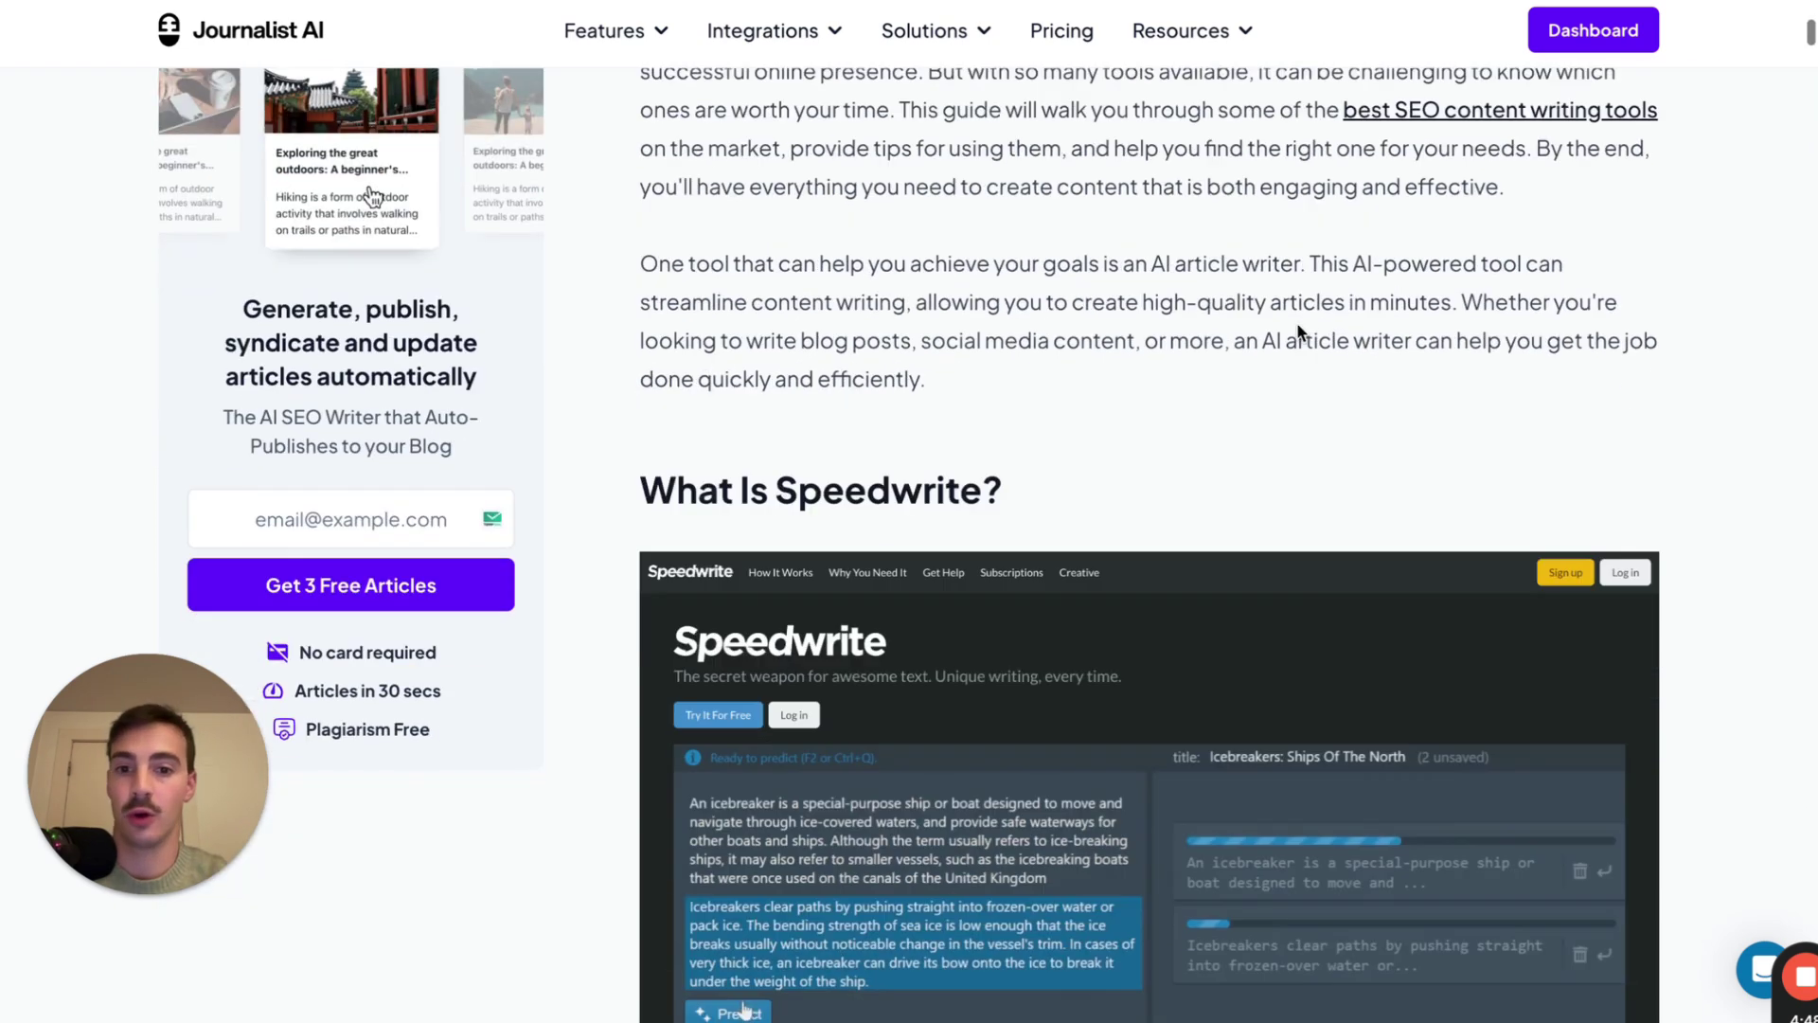
Zoom the article to 90% and scroll back near its top
key(ctrl+minus)
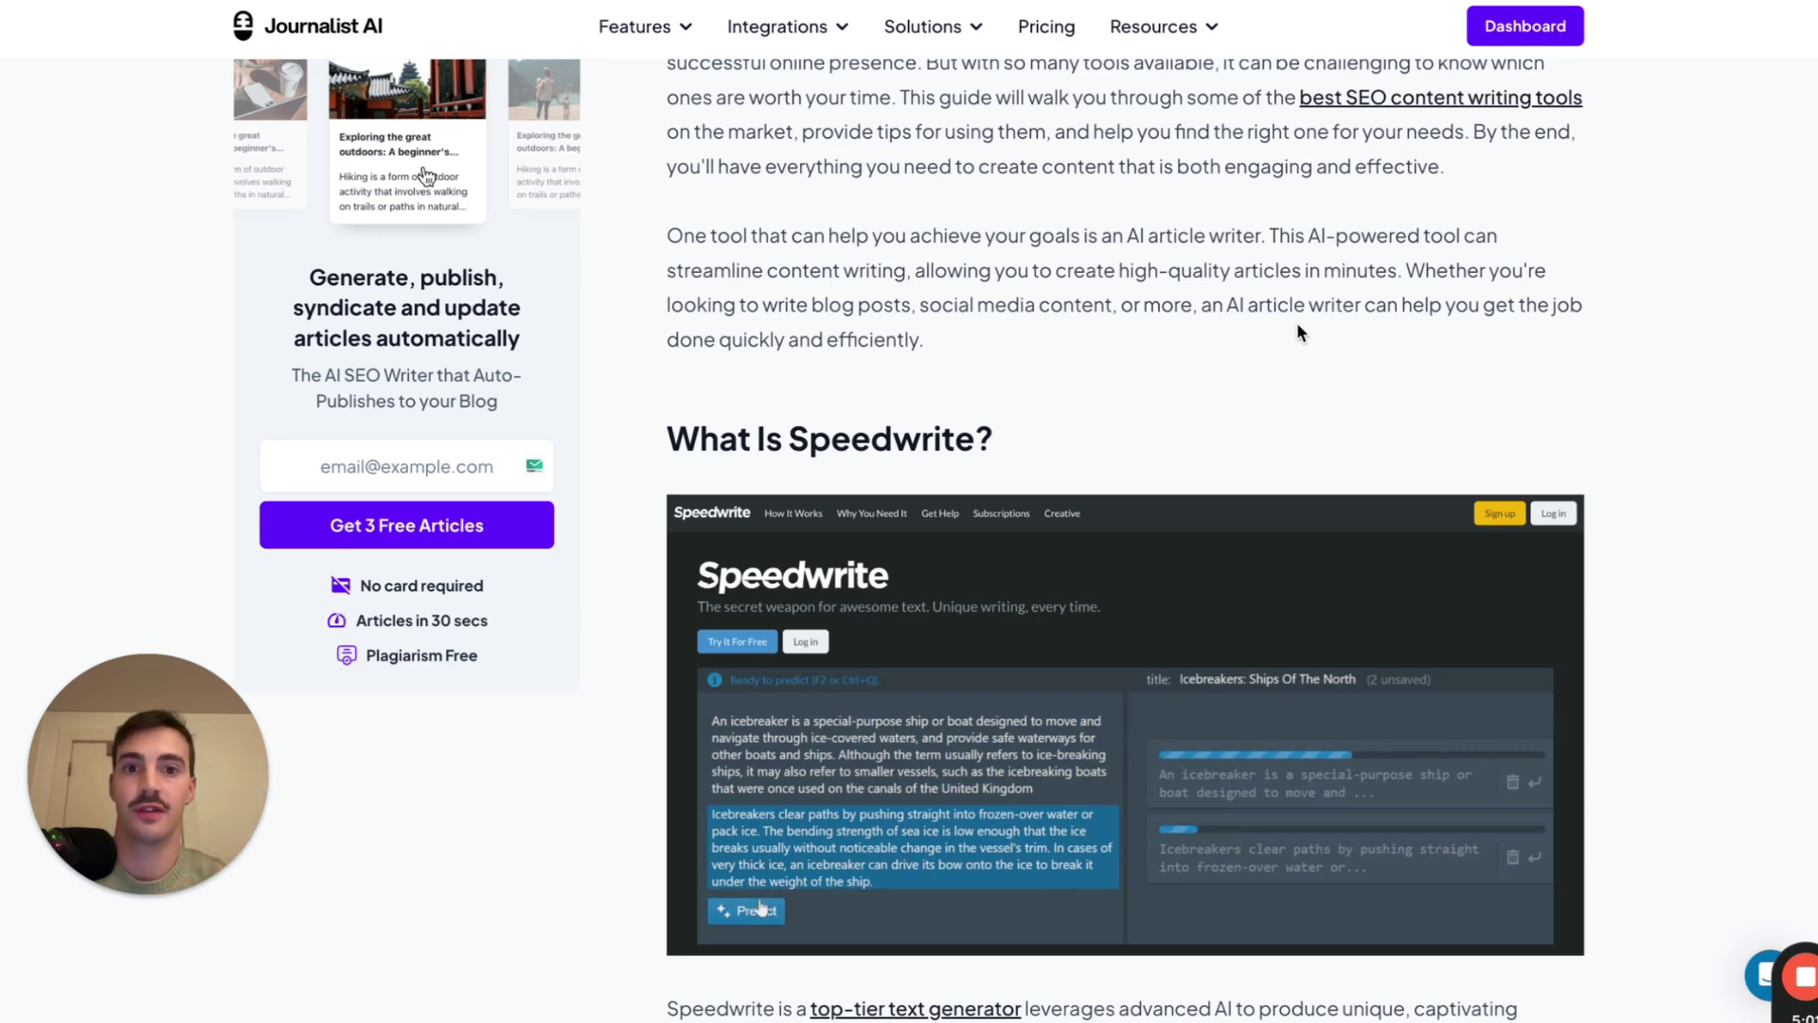
scroll(1298, 331, up, 5)
scroll(1012, 350, down, 1)
scroll(1012, 355, down, 5)
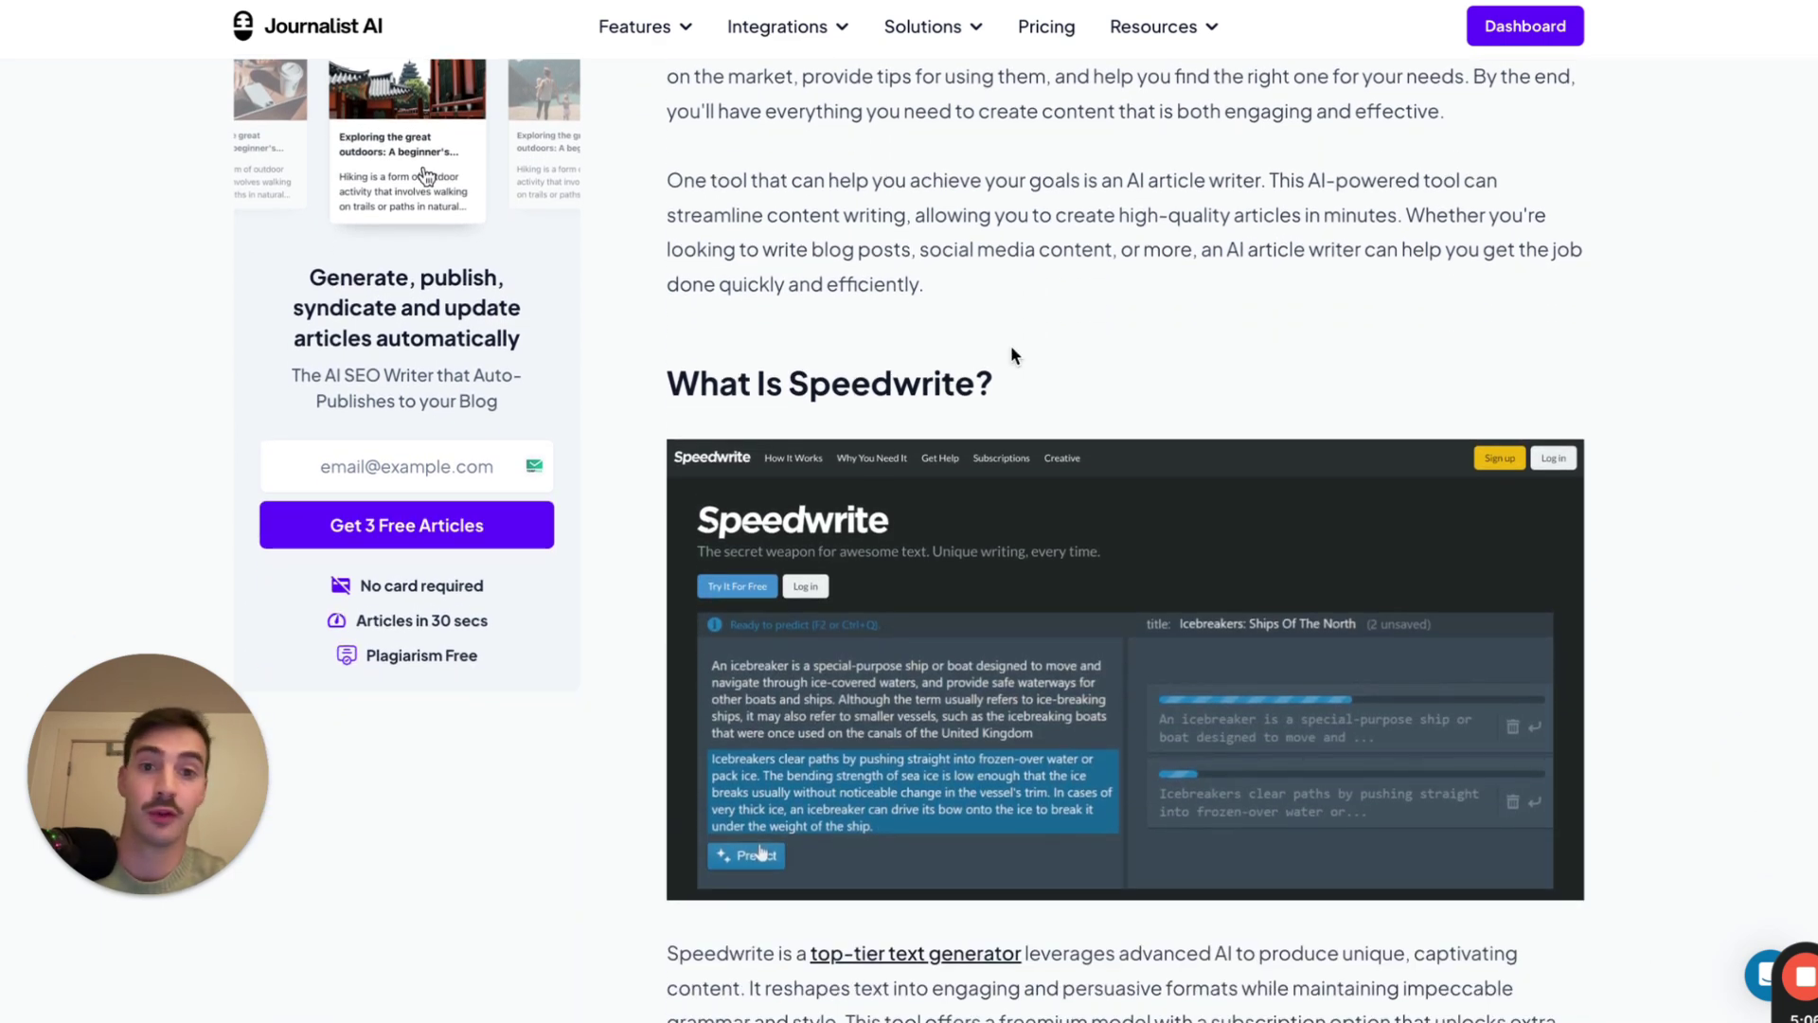
scroll(1011, 355, up, 3)
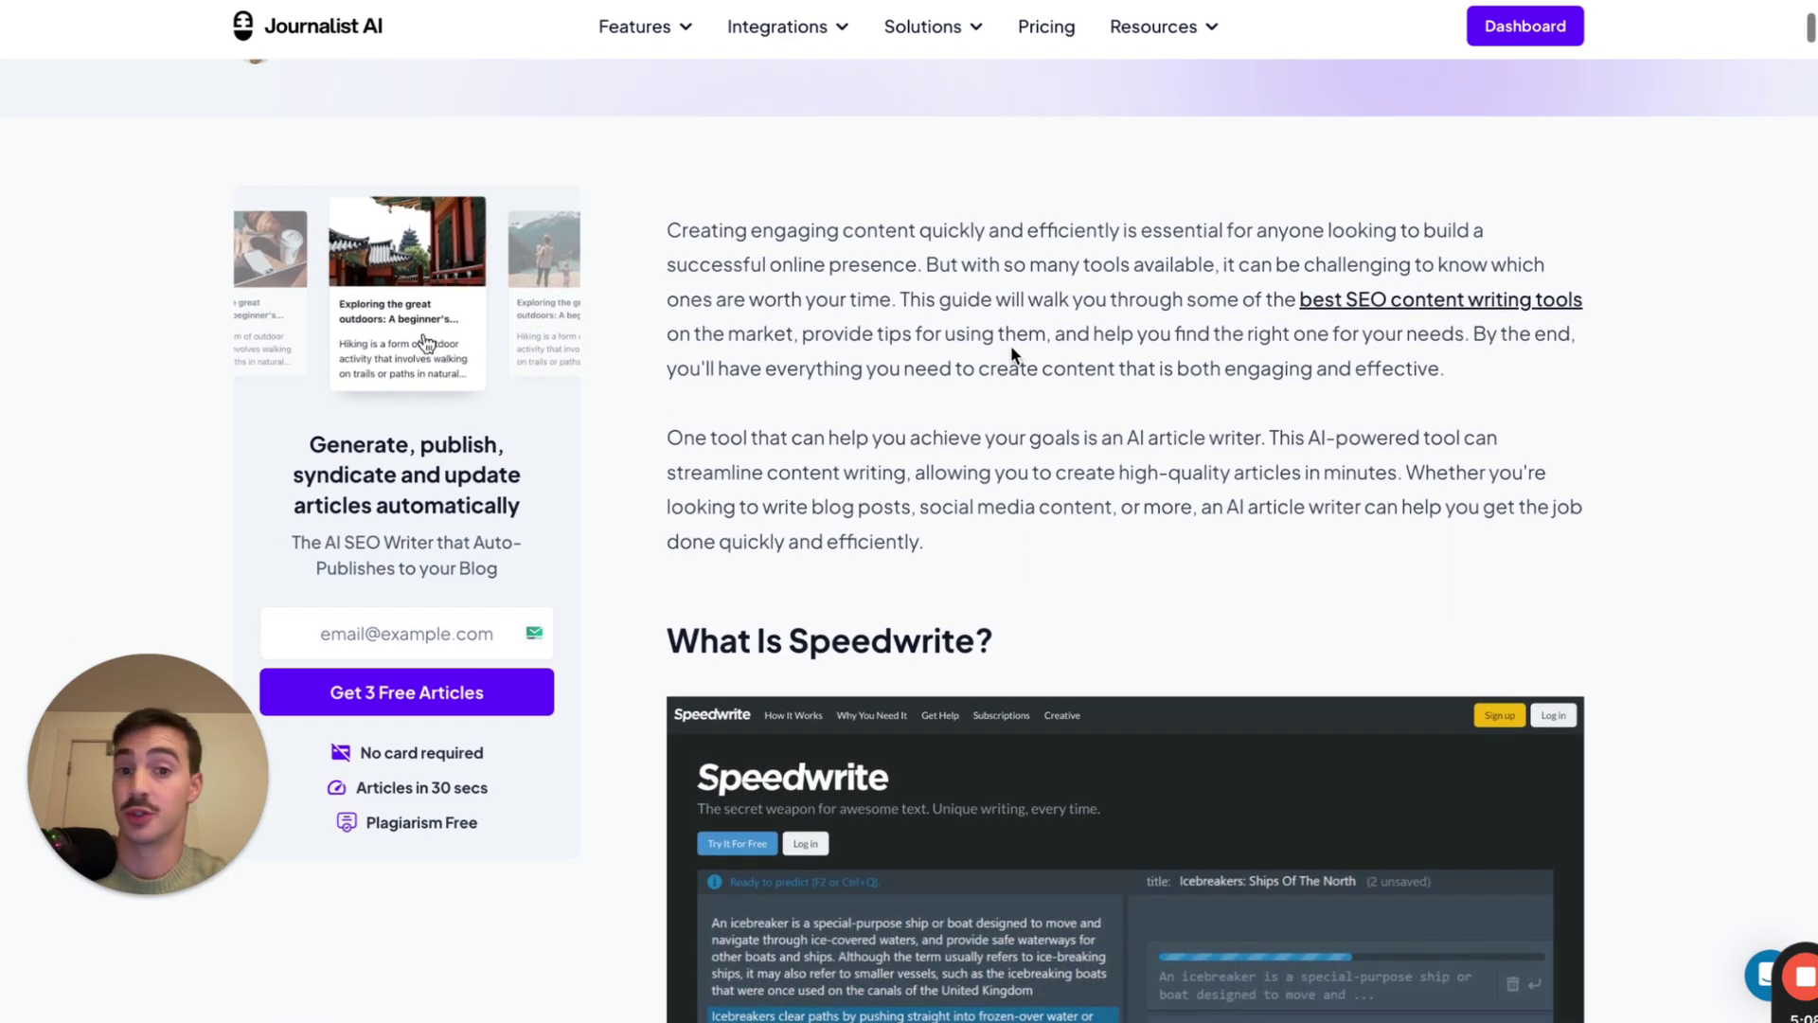
scroll(1009, 354, up, 5)
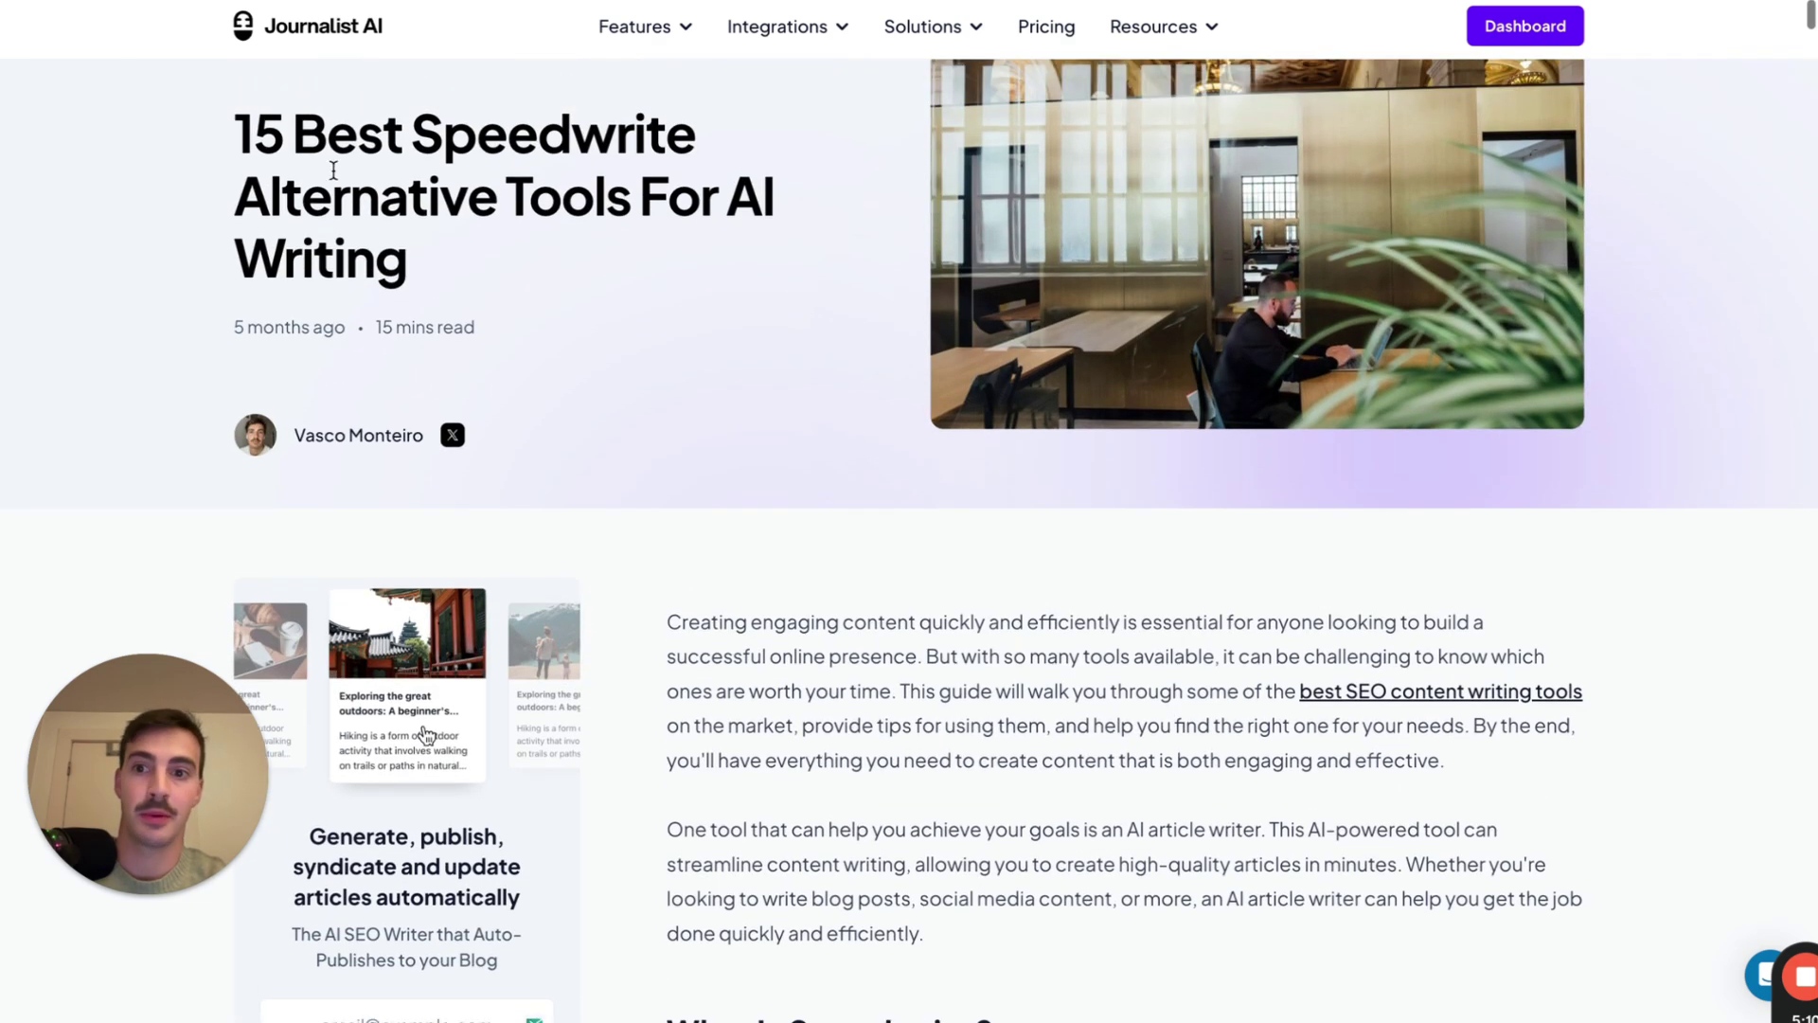
Open the best SEO content writing tools article, highlight the What Is Speedwrite? heading, and restore 100% zoom
drag(254, 132, 484, 280)
scroll(485, 275, down, 5)
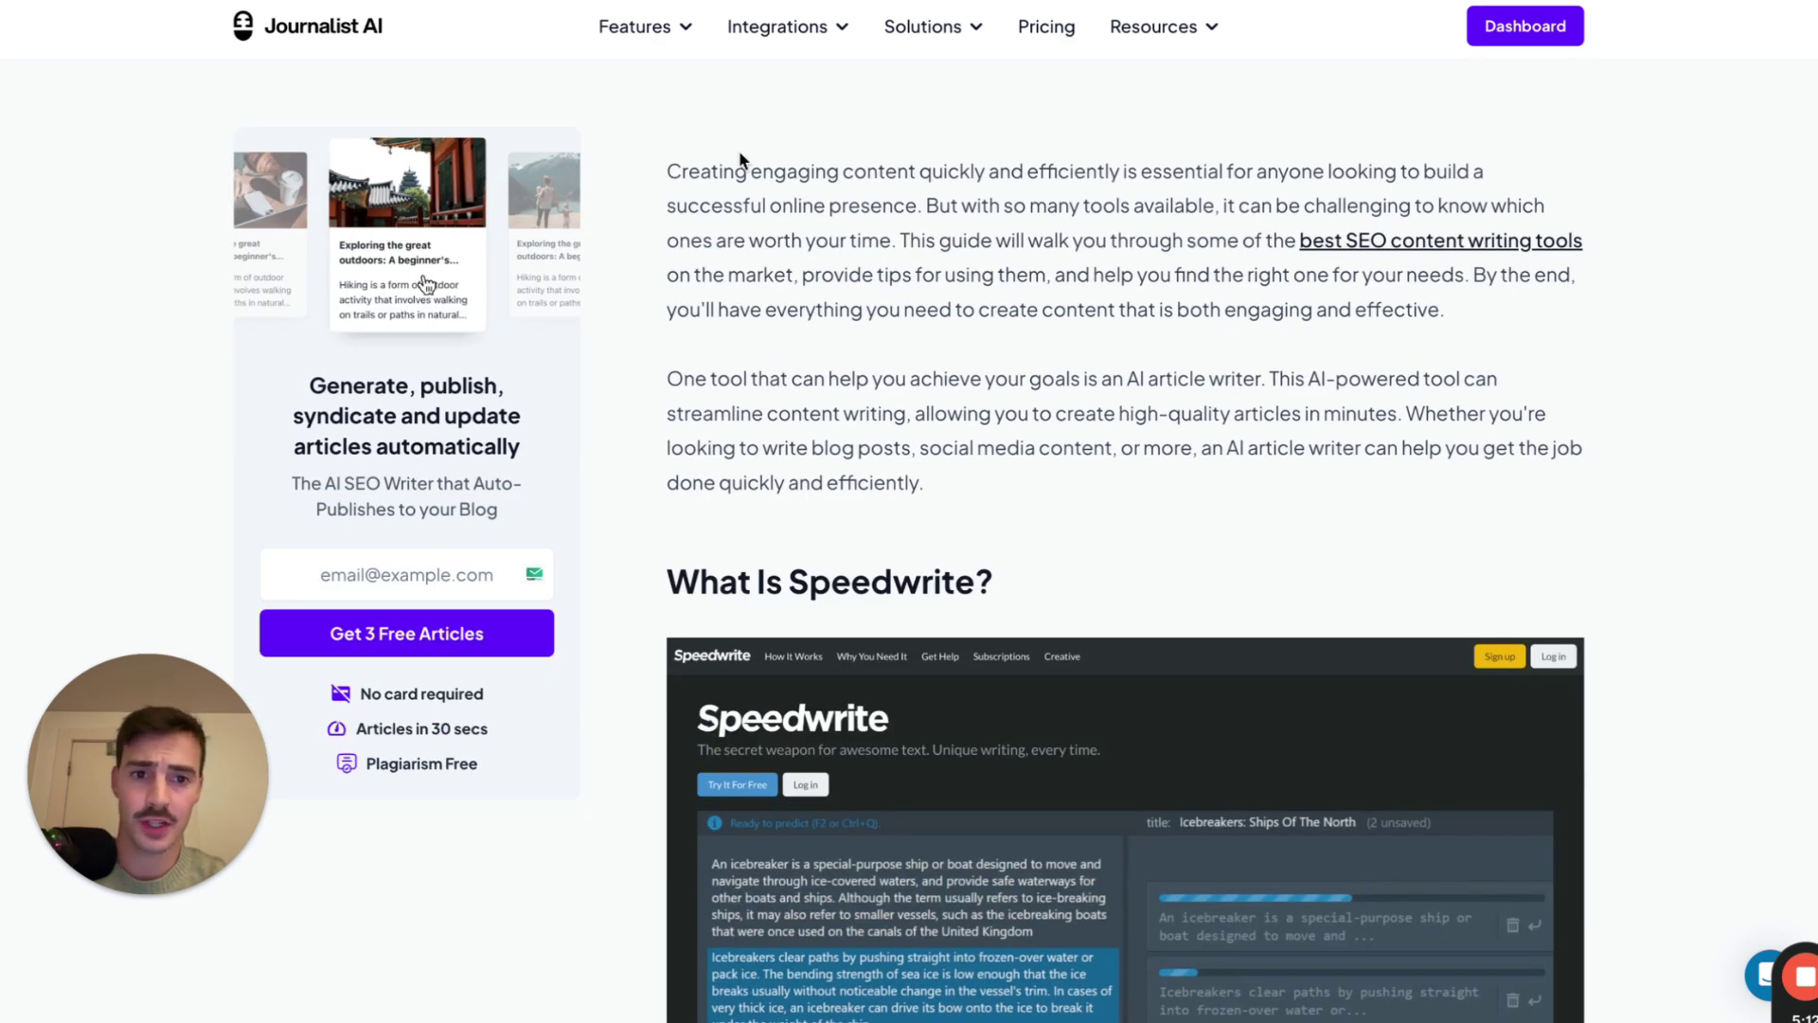
click(1487, 245)
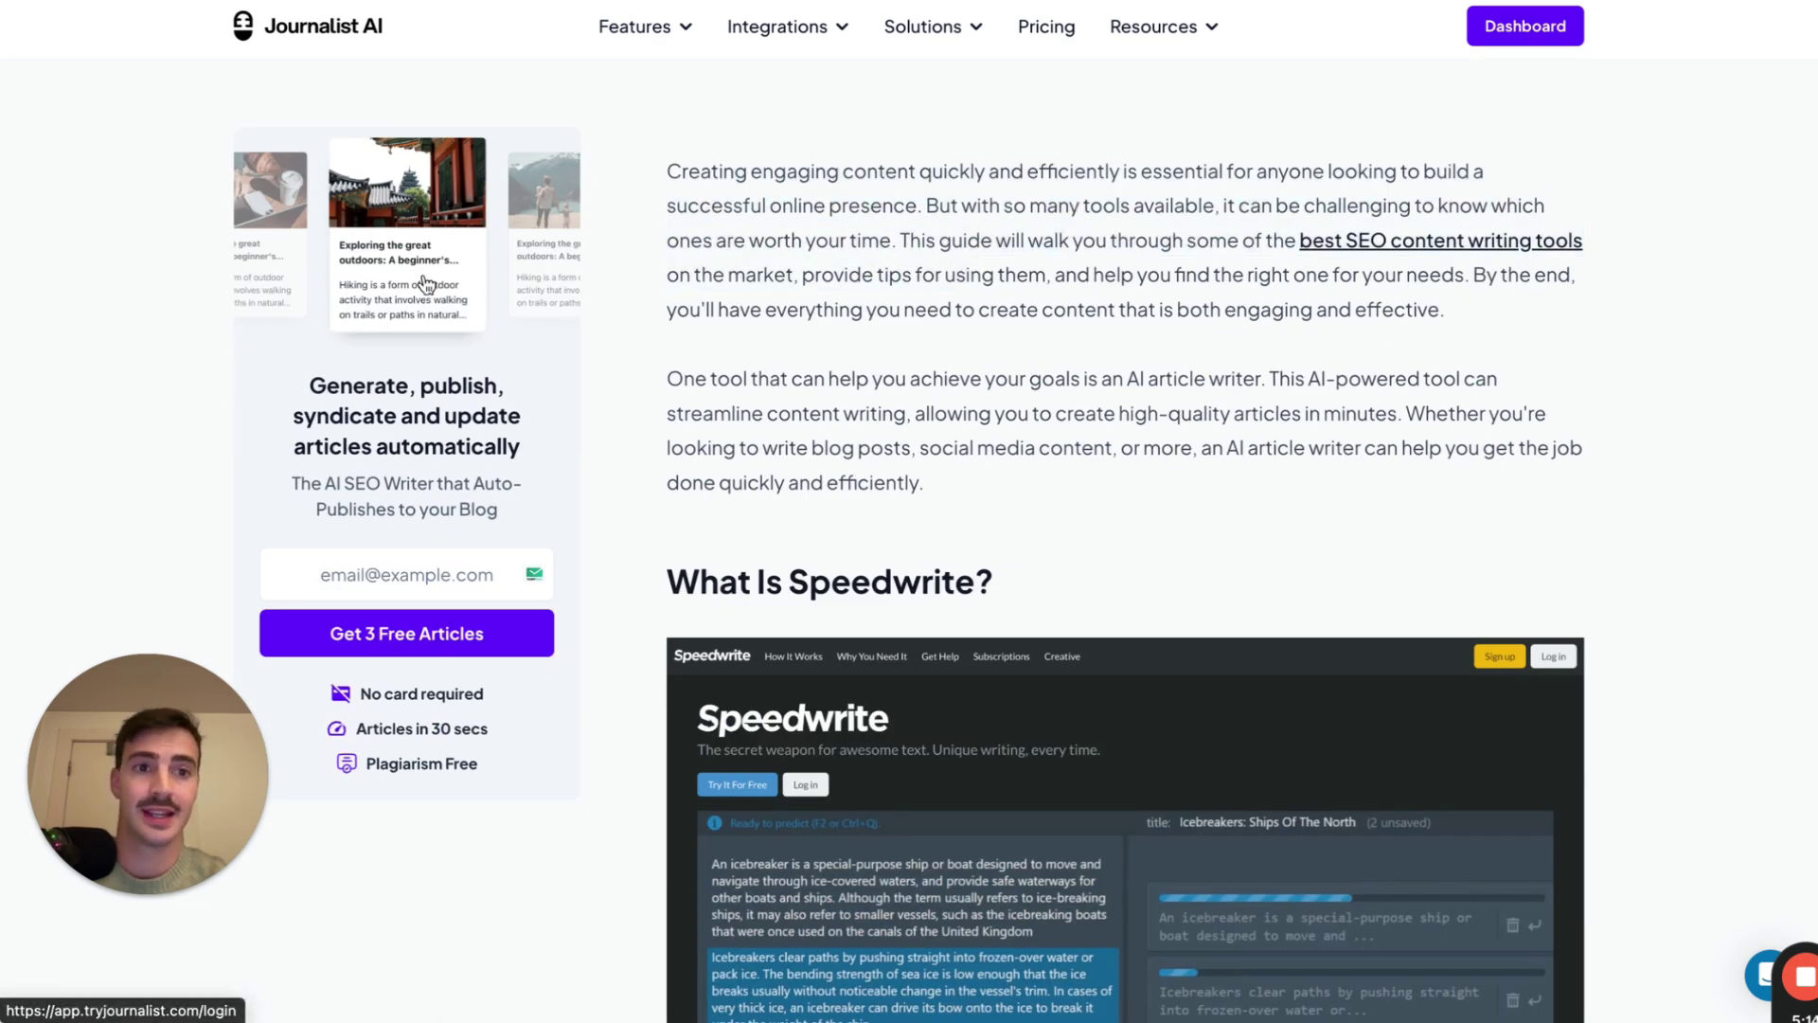
scroll(1240, 278, down, 3)
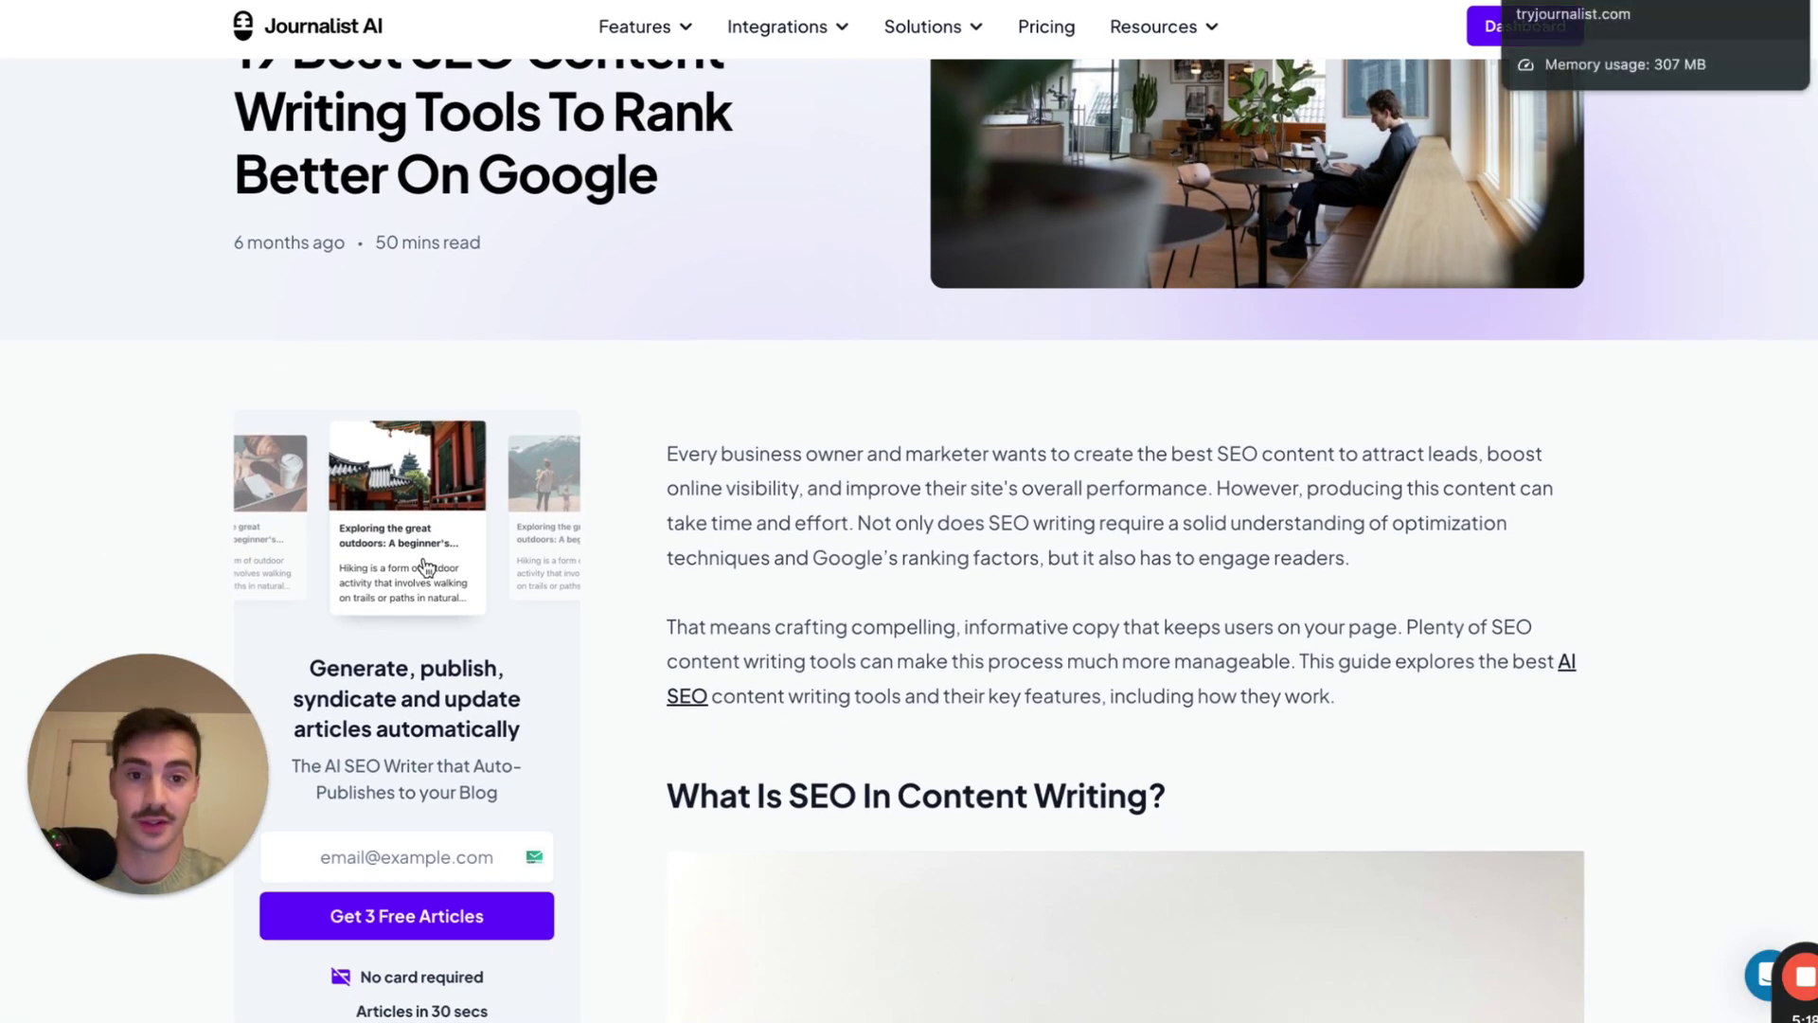
scroll(1197, 349, down, 15)
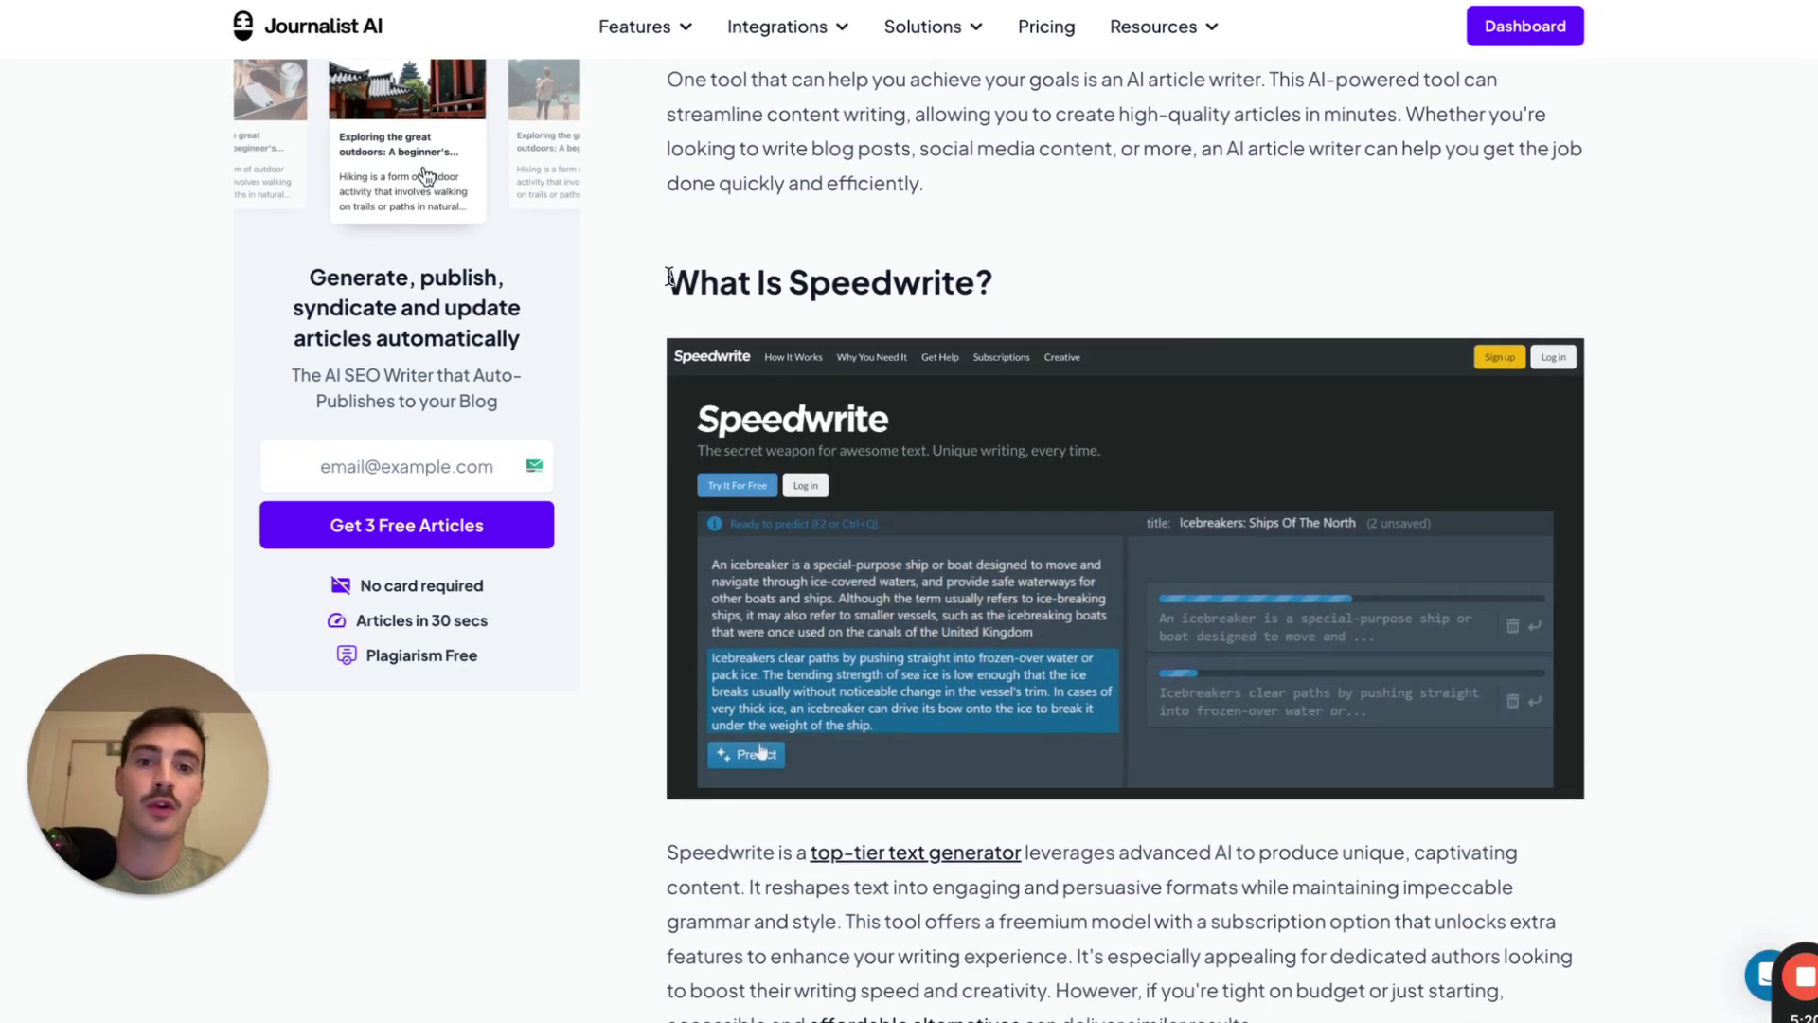
drag(668, 277, 1080, 284)
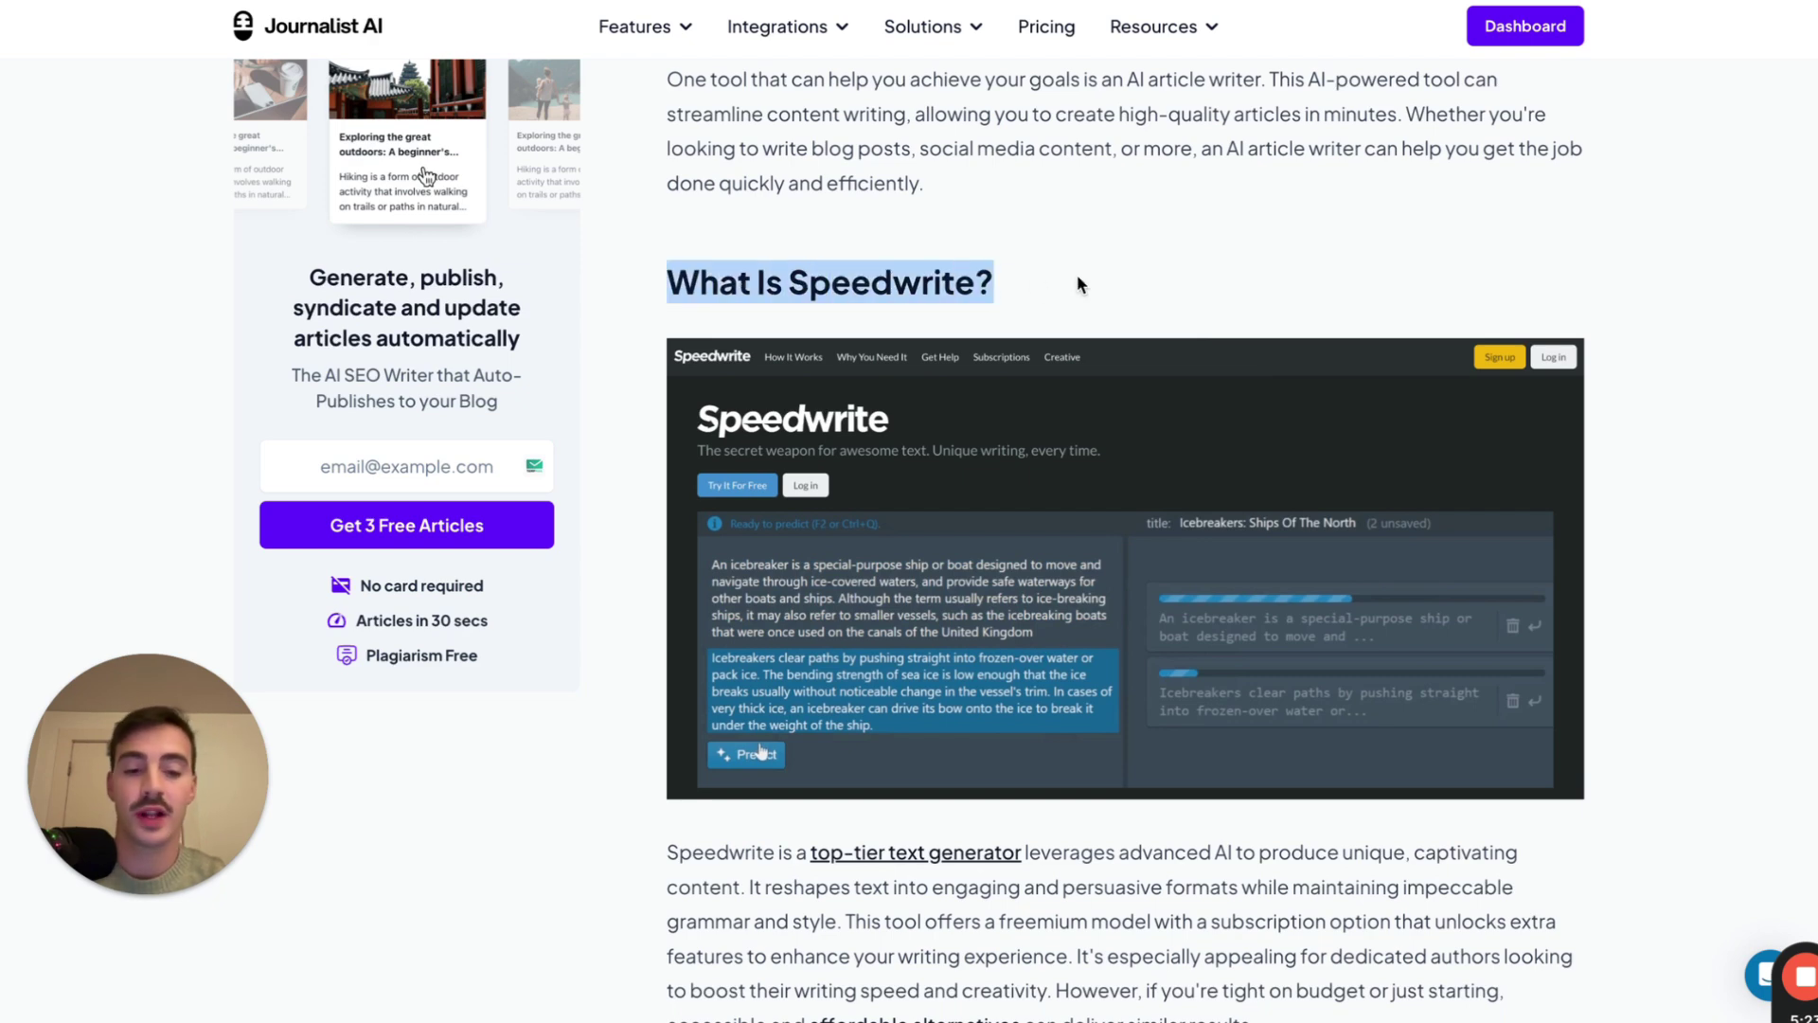
key(ctrl+plus)
Scroll down to the Speedwrite description paragraph, select it, then clear the selection
scroll(1076, 284, down, 1)
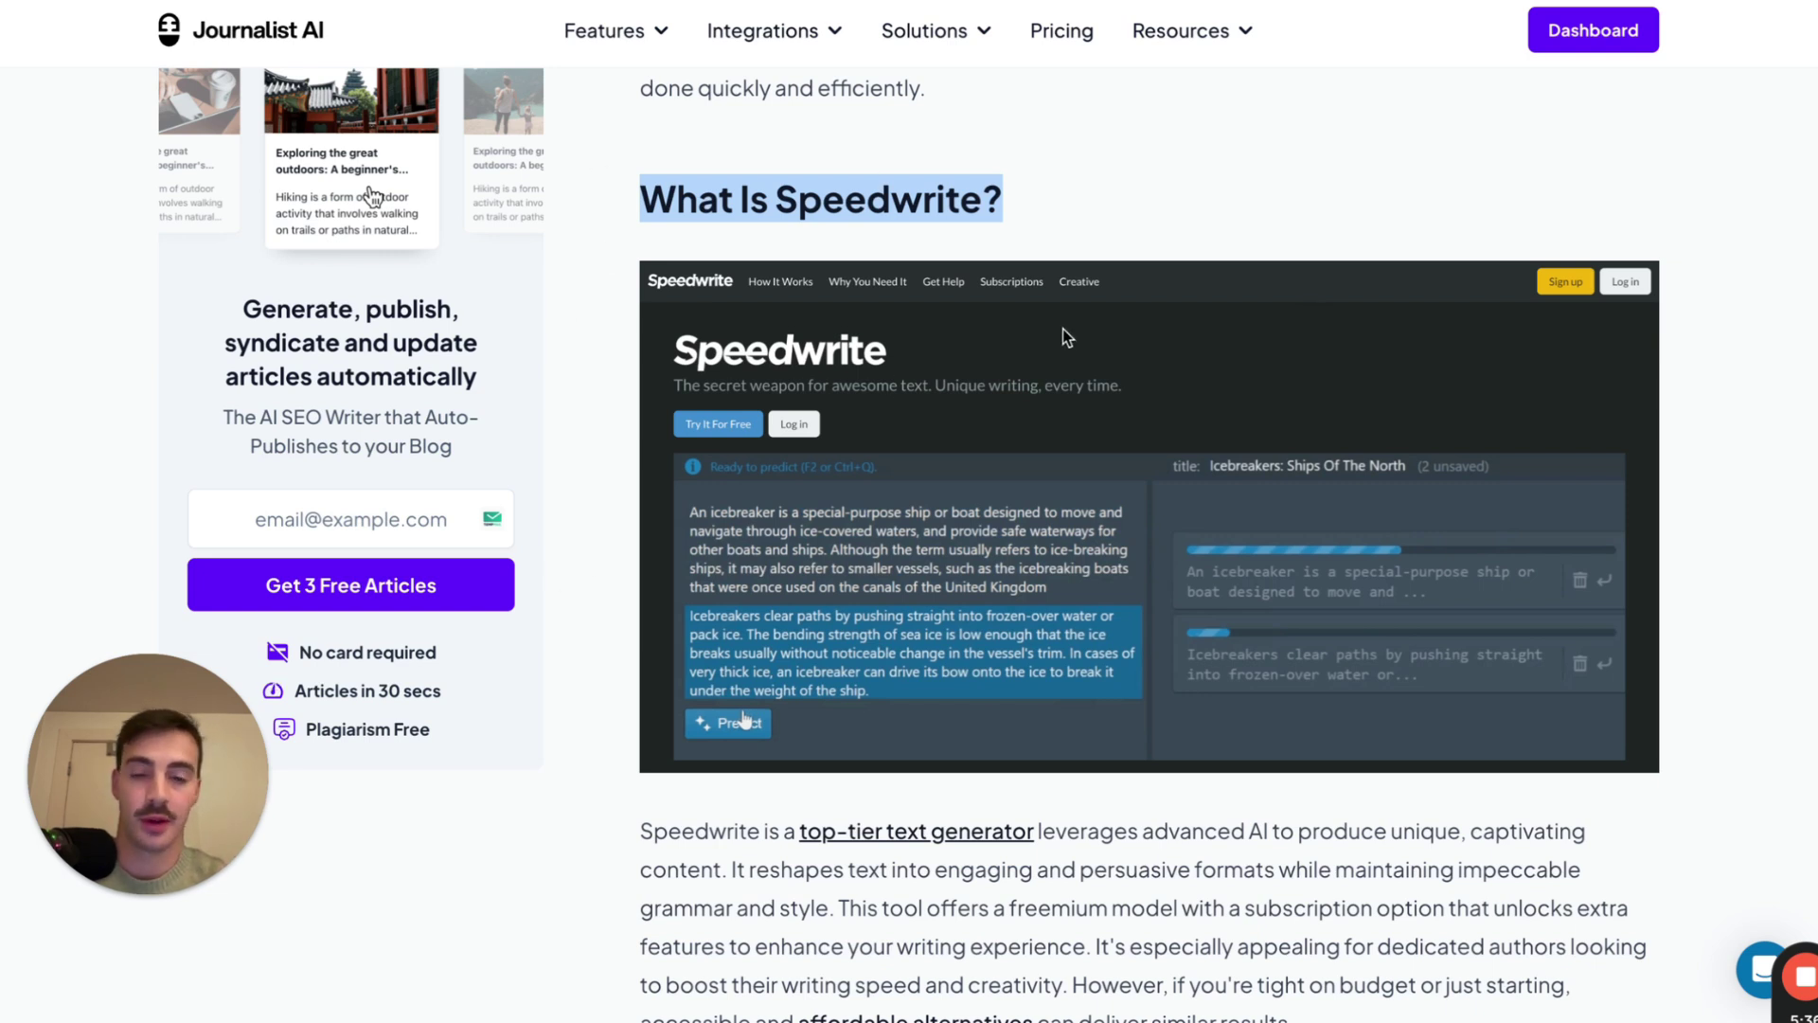
drag(994, 201, 701, 201)
scroll(1316, 254, down, 2)
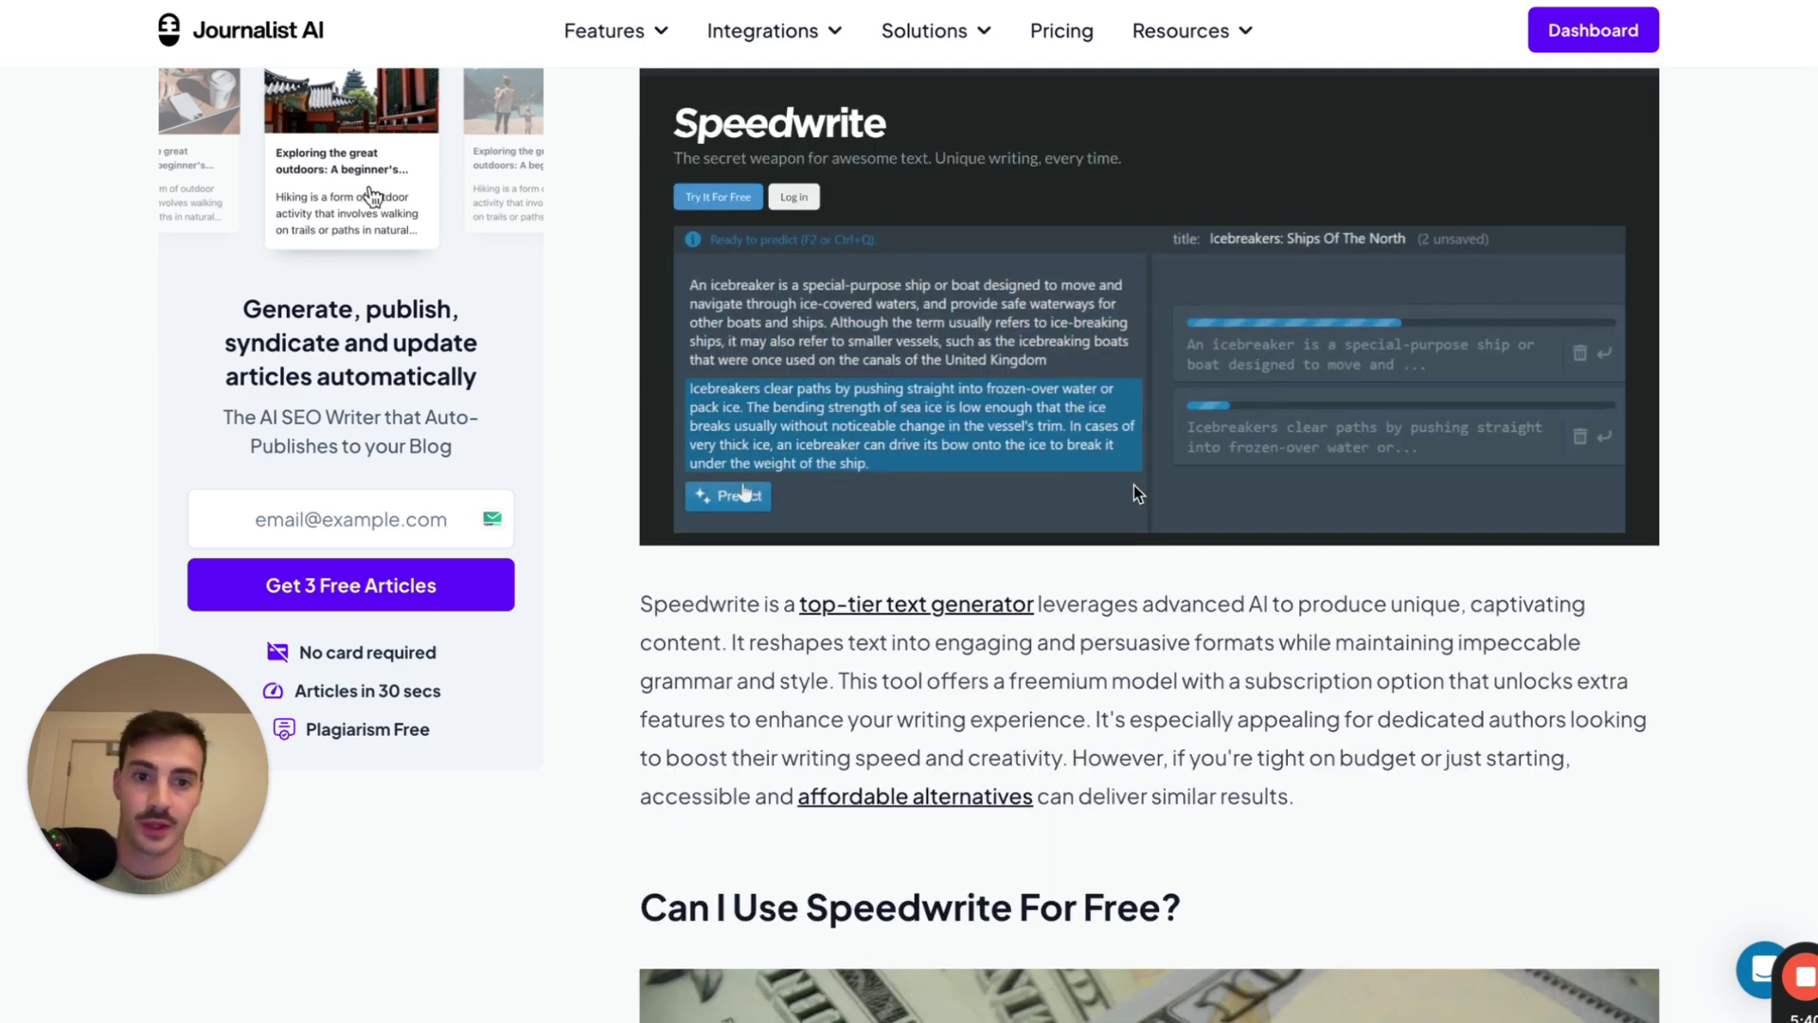
scroll(1133, 485, down, 1)
drag(636, 507, 1332, 705)
click(1021, 561)
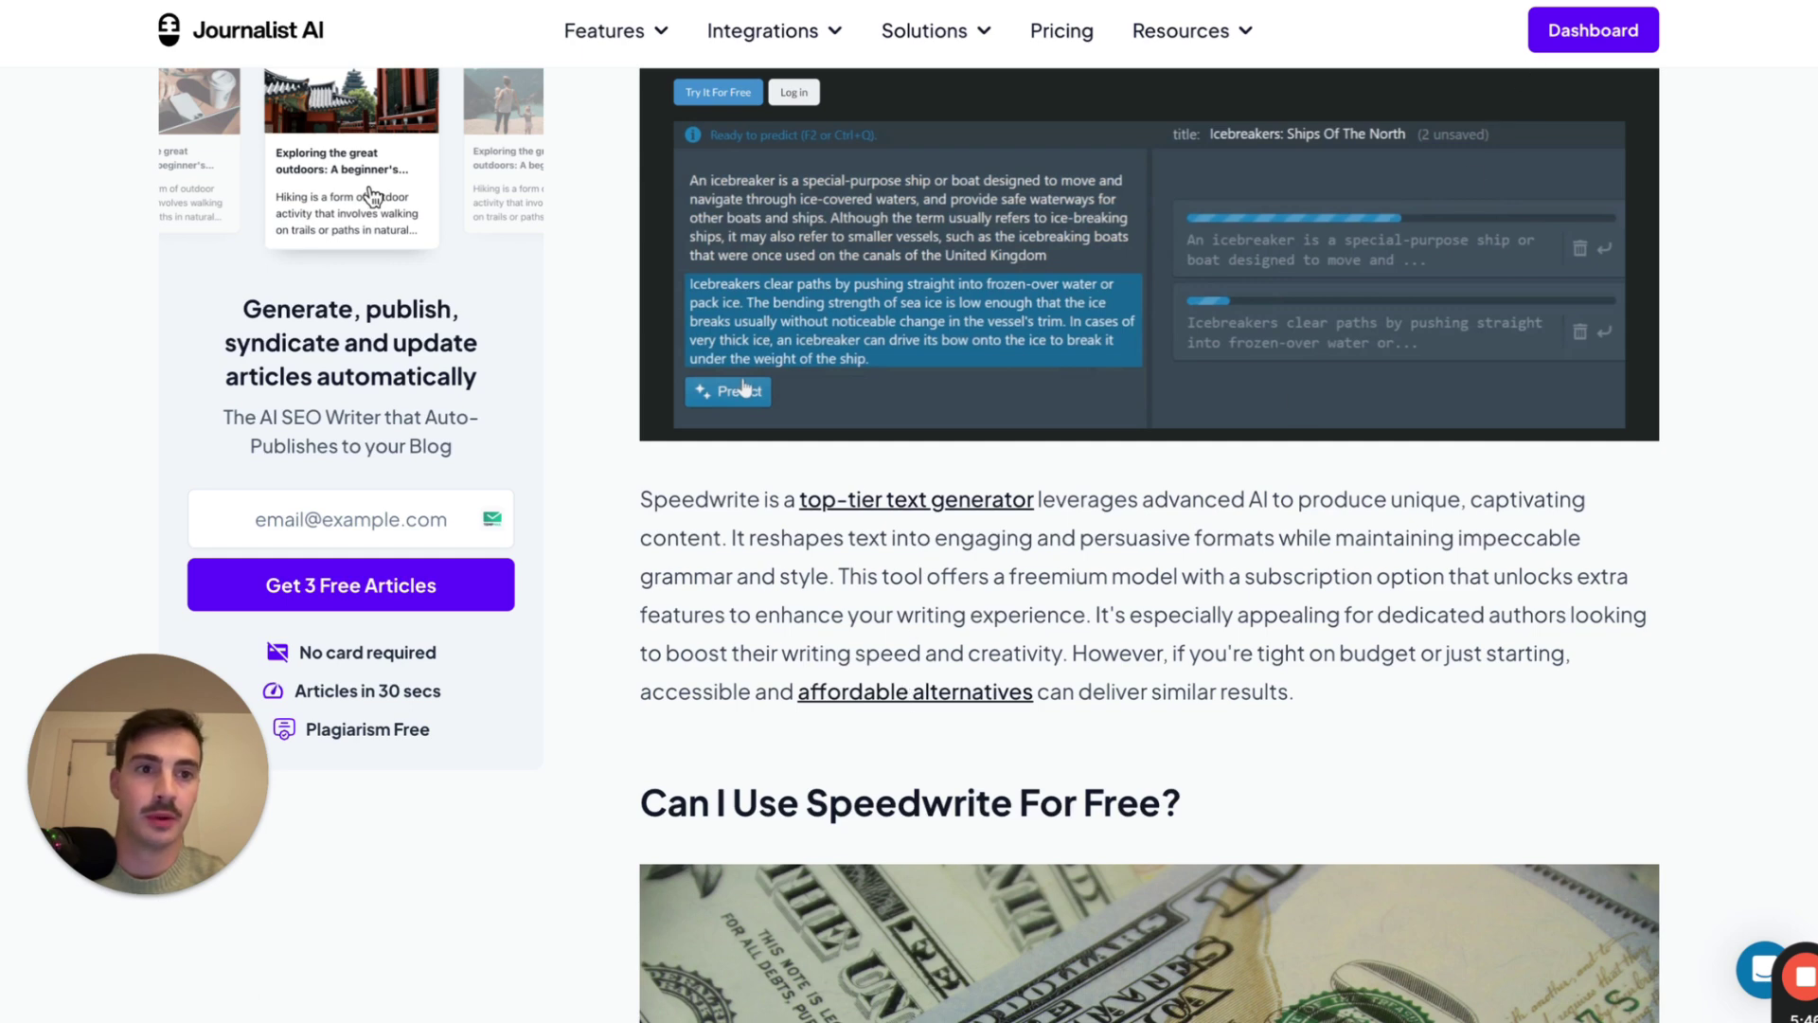
click(1538, 13)
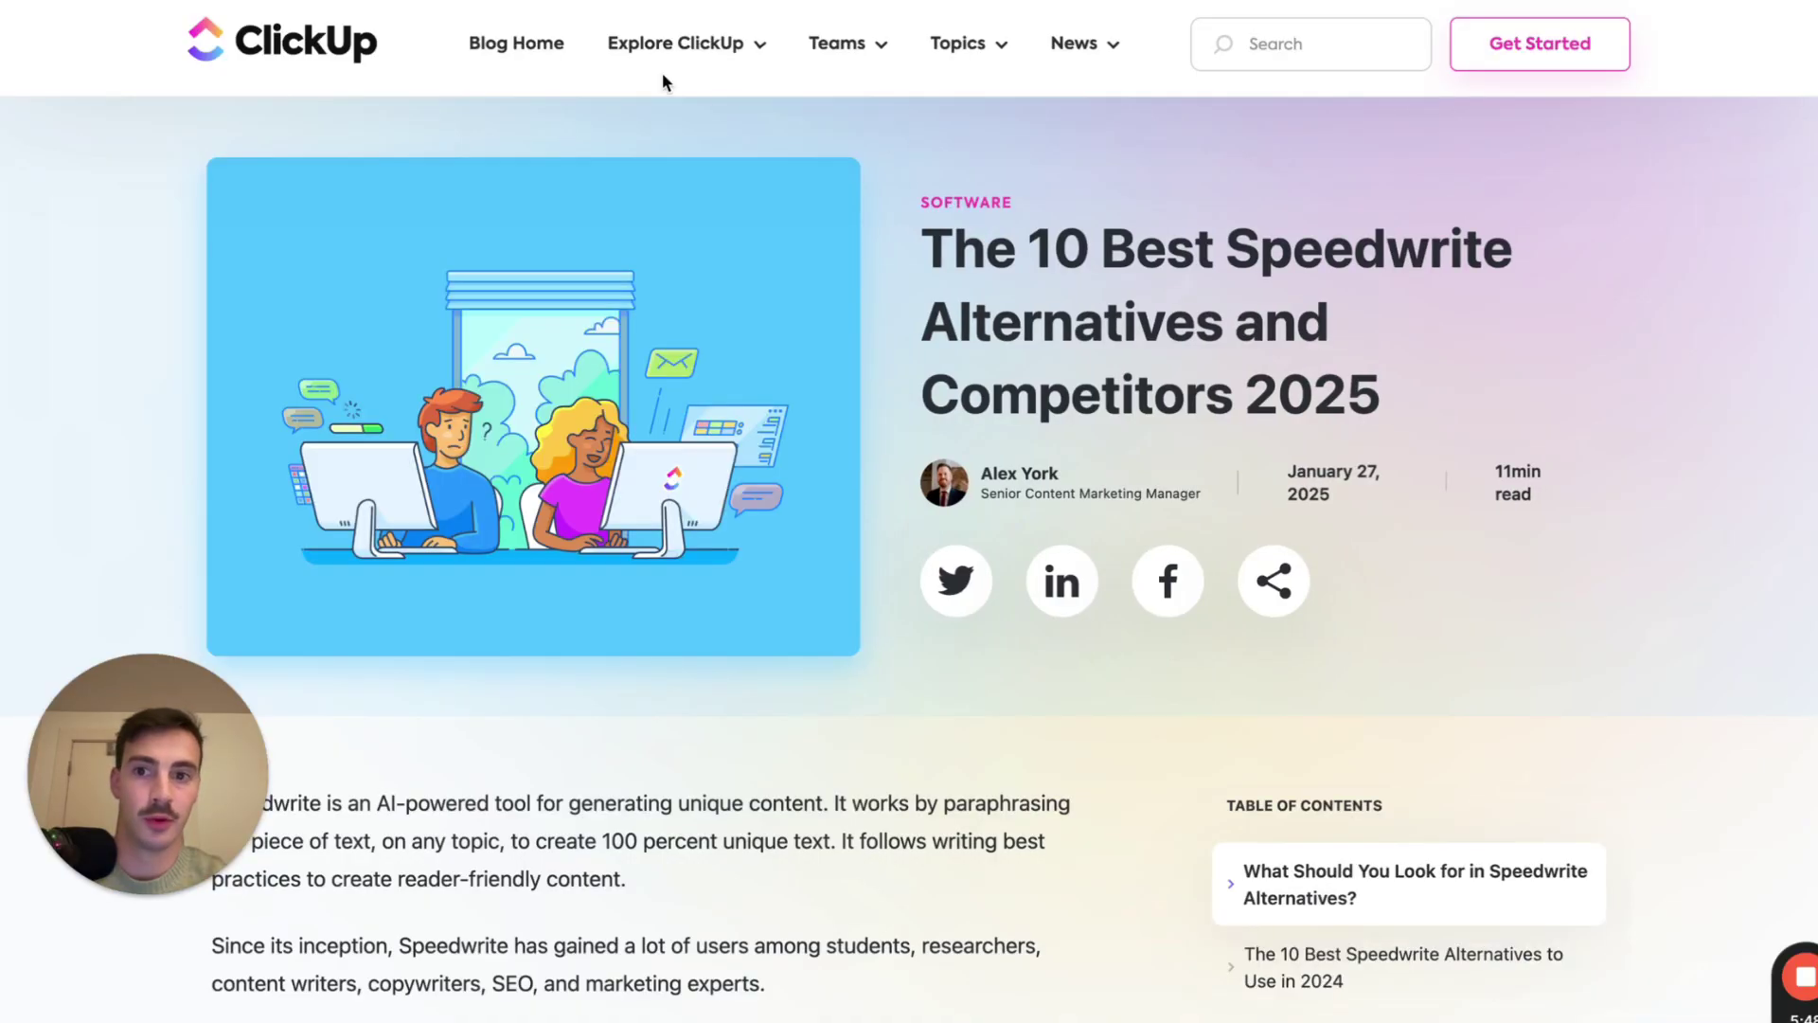
scroll(939, 363, down, 10)
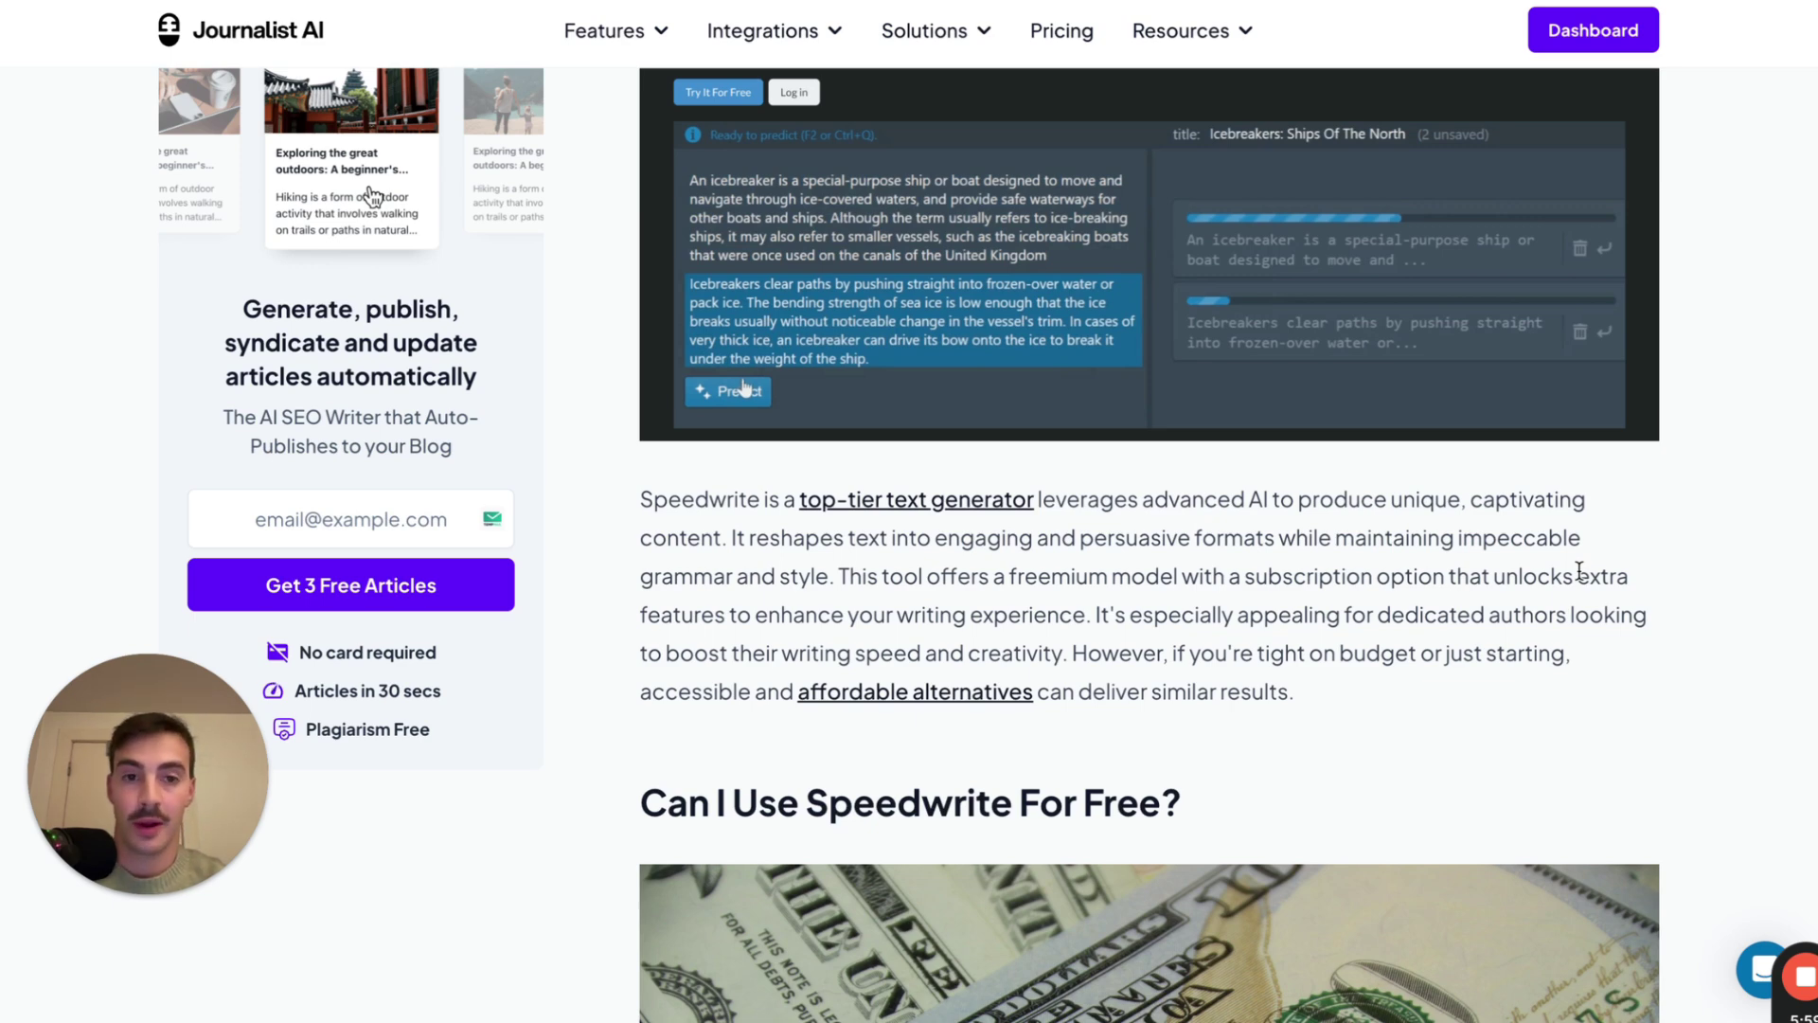
Scroll through the Speedwrite pricing and OtioAI sections, selecting headings along the way
scroll(1580, 572, down, 5)
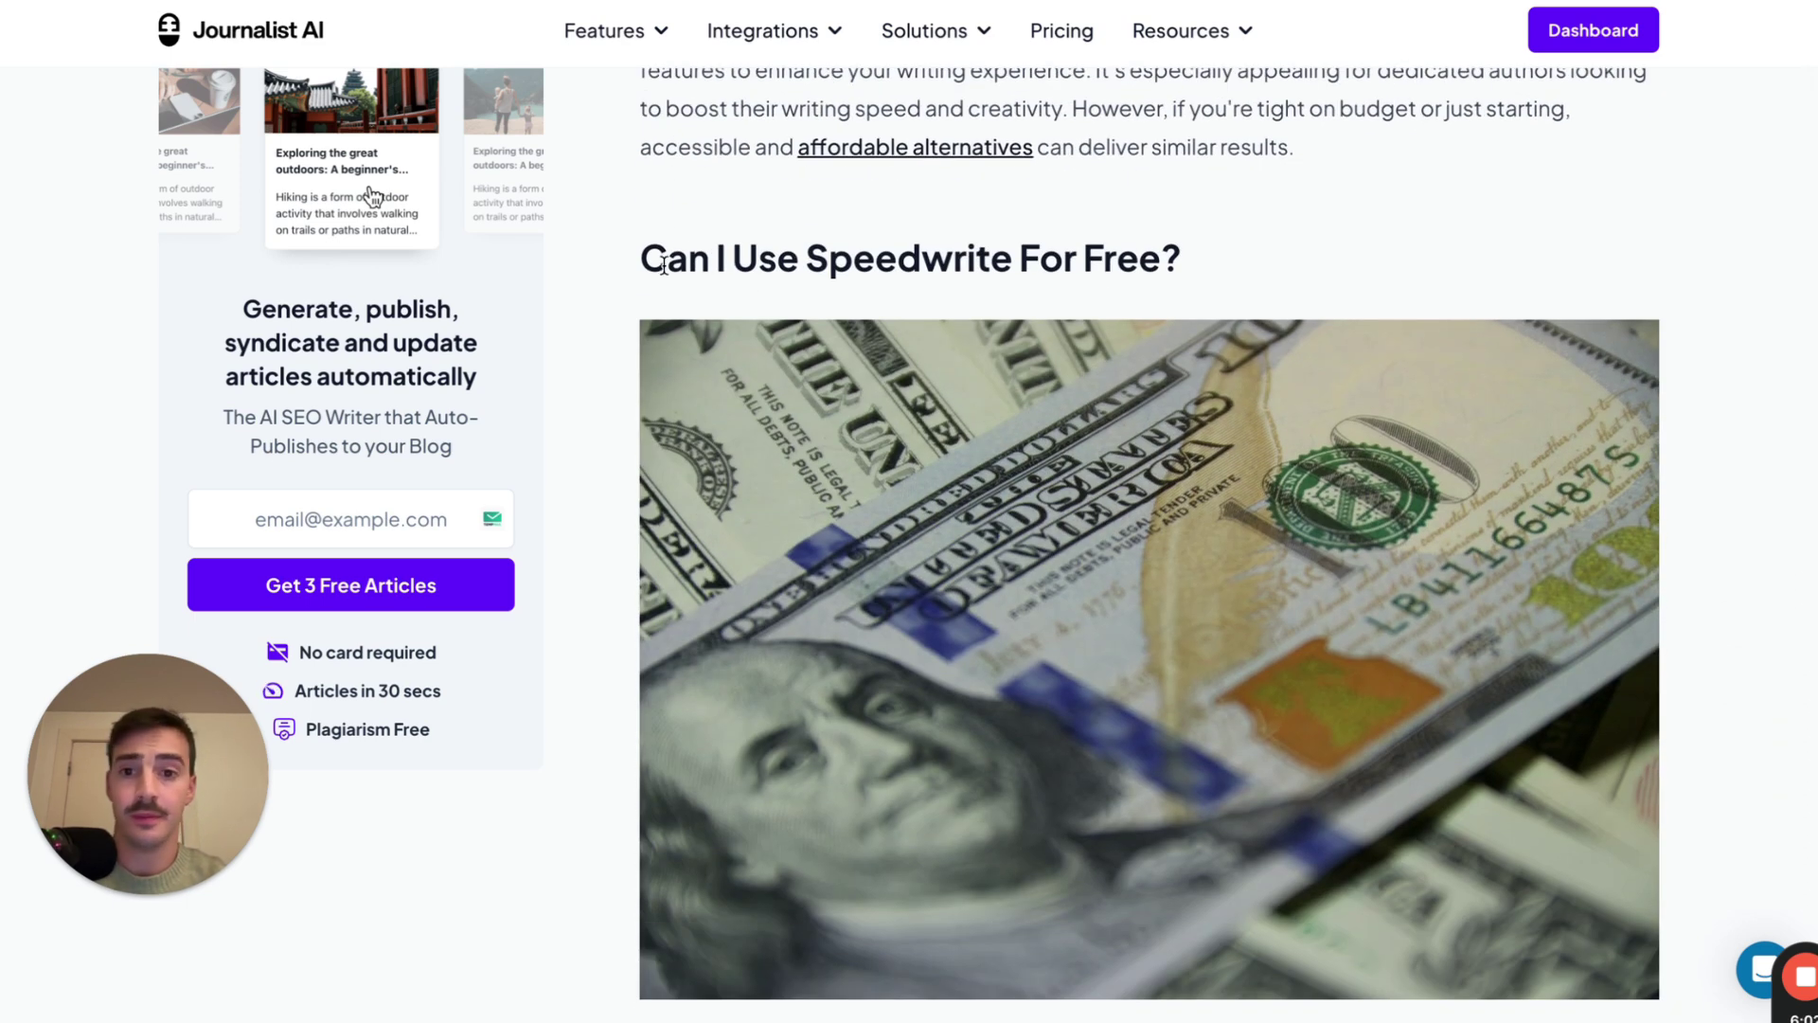
drag(664, 265, 1224, 263)
scroll(1223, 263, down, 3)
scroll(1225, 272, down, 5)
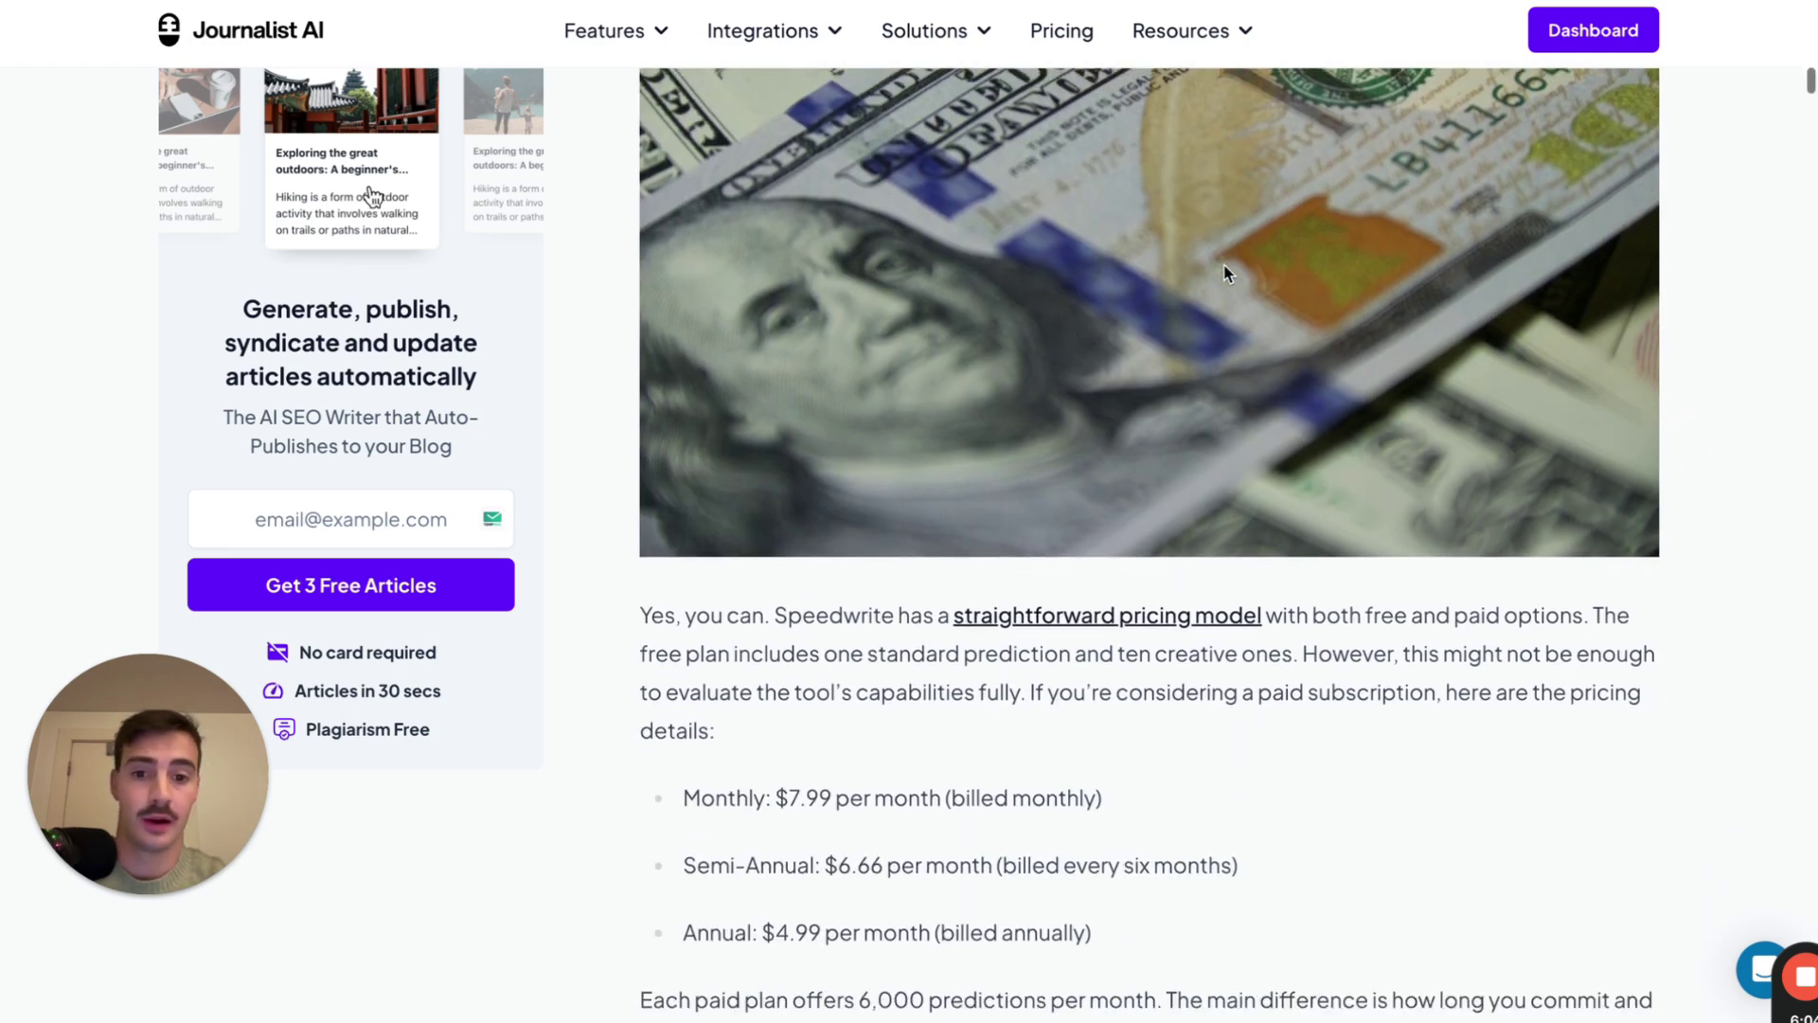
scroll(1224, 272, up, 5)
scroll(1224, 273, down, 6)
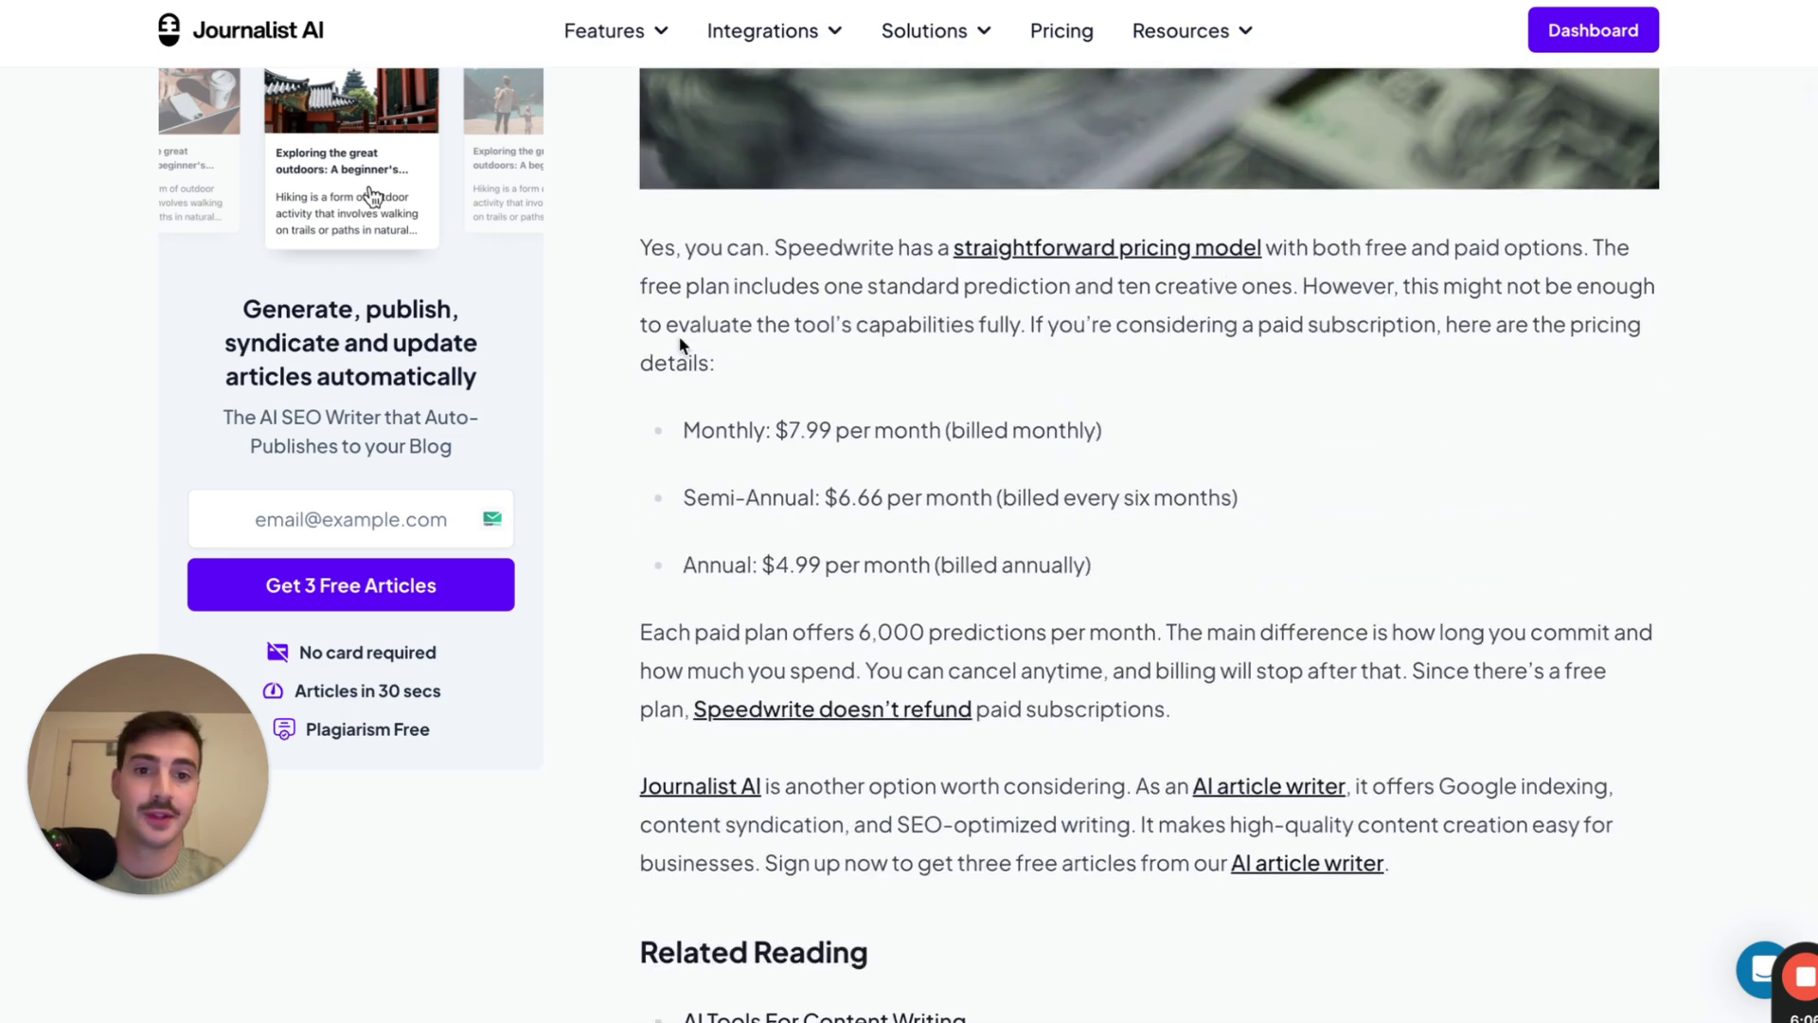
drag(674, 319, 872, 508)
scroll(872, 507, down, 5)
scroll(861, 514, down, 9)
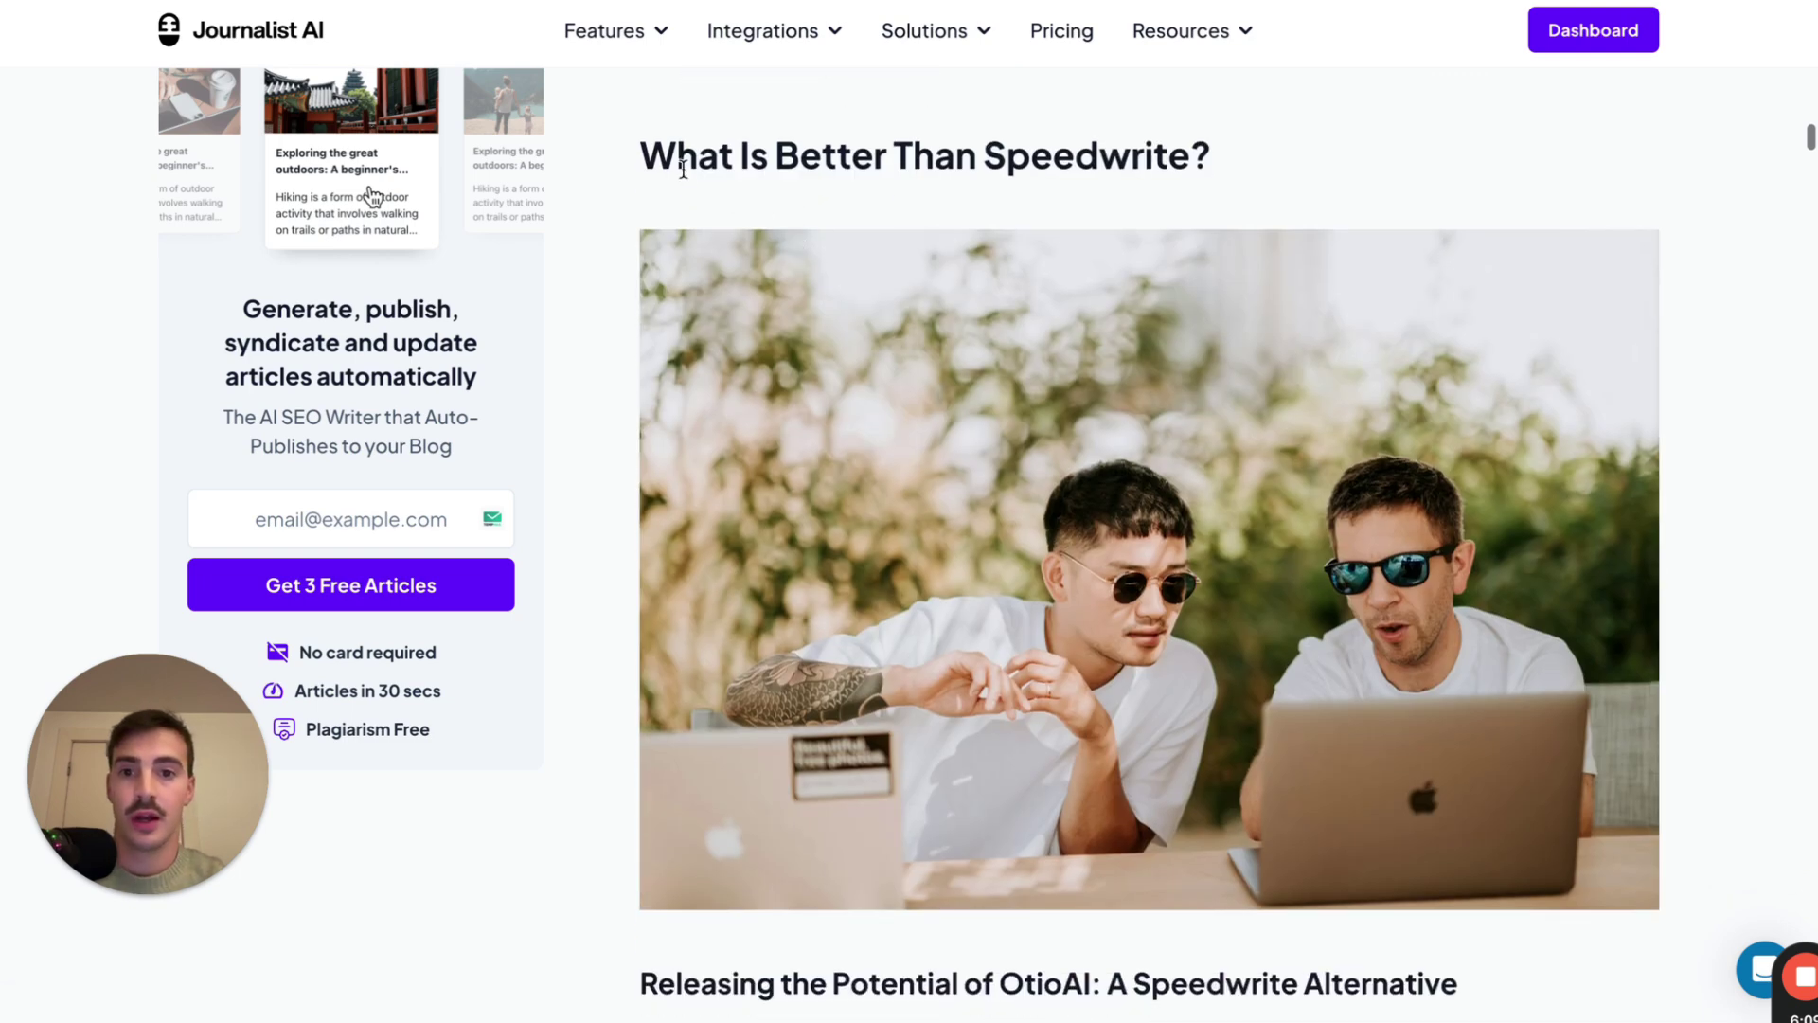
Highlight the What Is Better Than Speedwrite? heading, scroll to Key Features, and zoom the page out twice
drag(655, 165, 1241, 169)
scroll(1237, 161, down, 7)
scroll(1064, 276, down, 1)
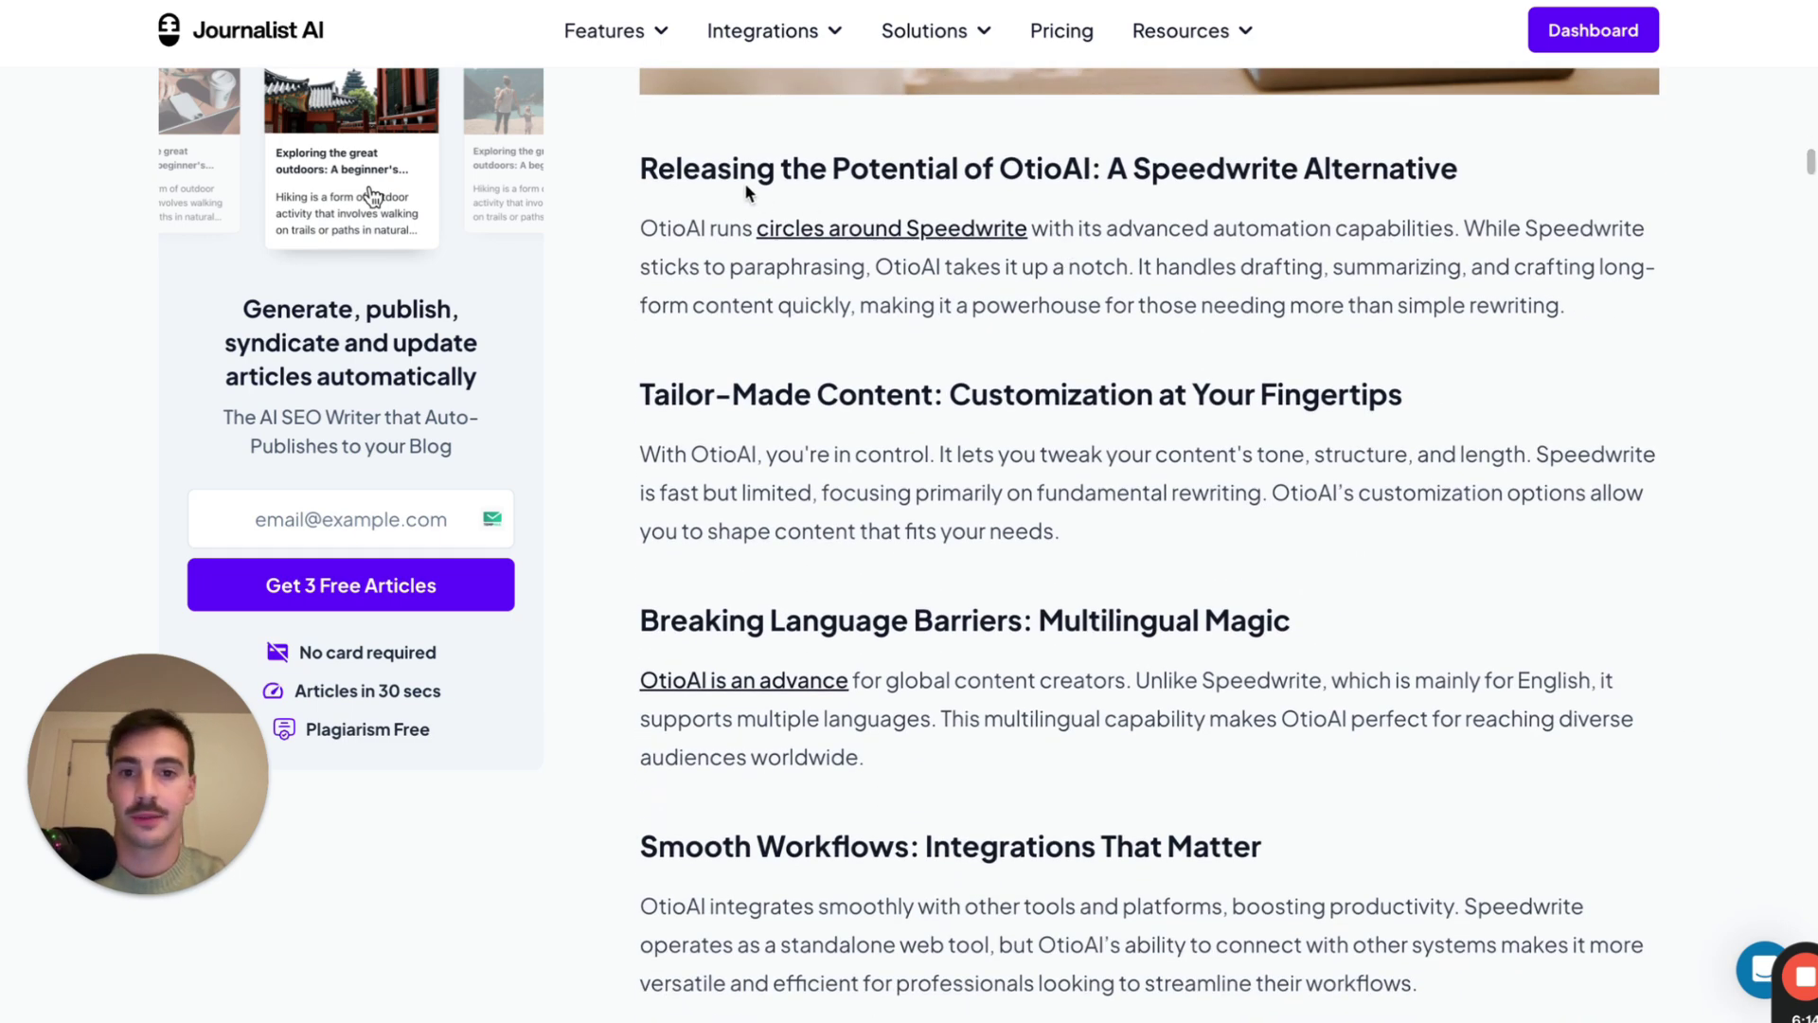
scroll(1217, 388, down, 1)
scroll(1219, 396, down, 6)
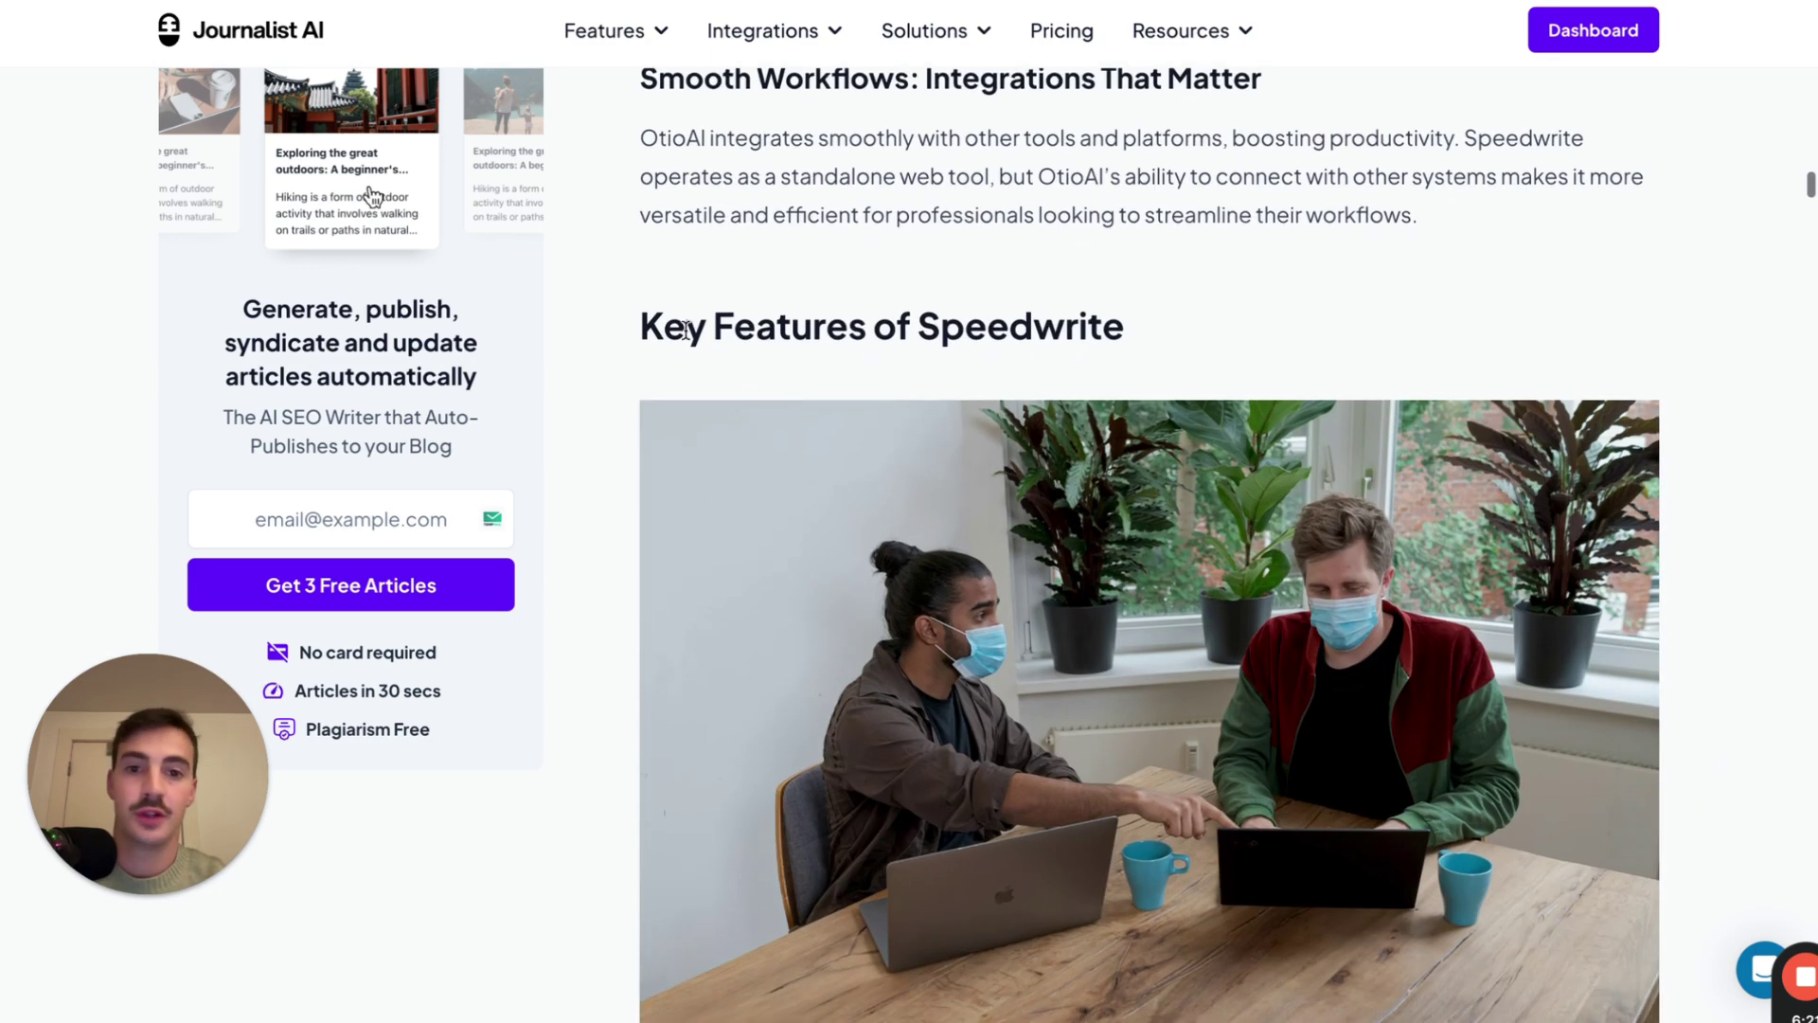
drag(685, 330, 1027, 331)
scroll(1026, 343, down, 9)
key(ctrl+minus)
scroll(1028, 350, up, 4)
key(ctrl+minus)
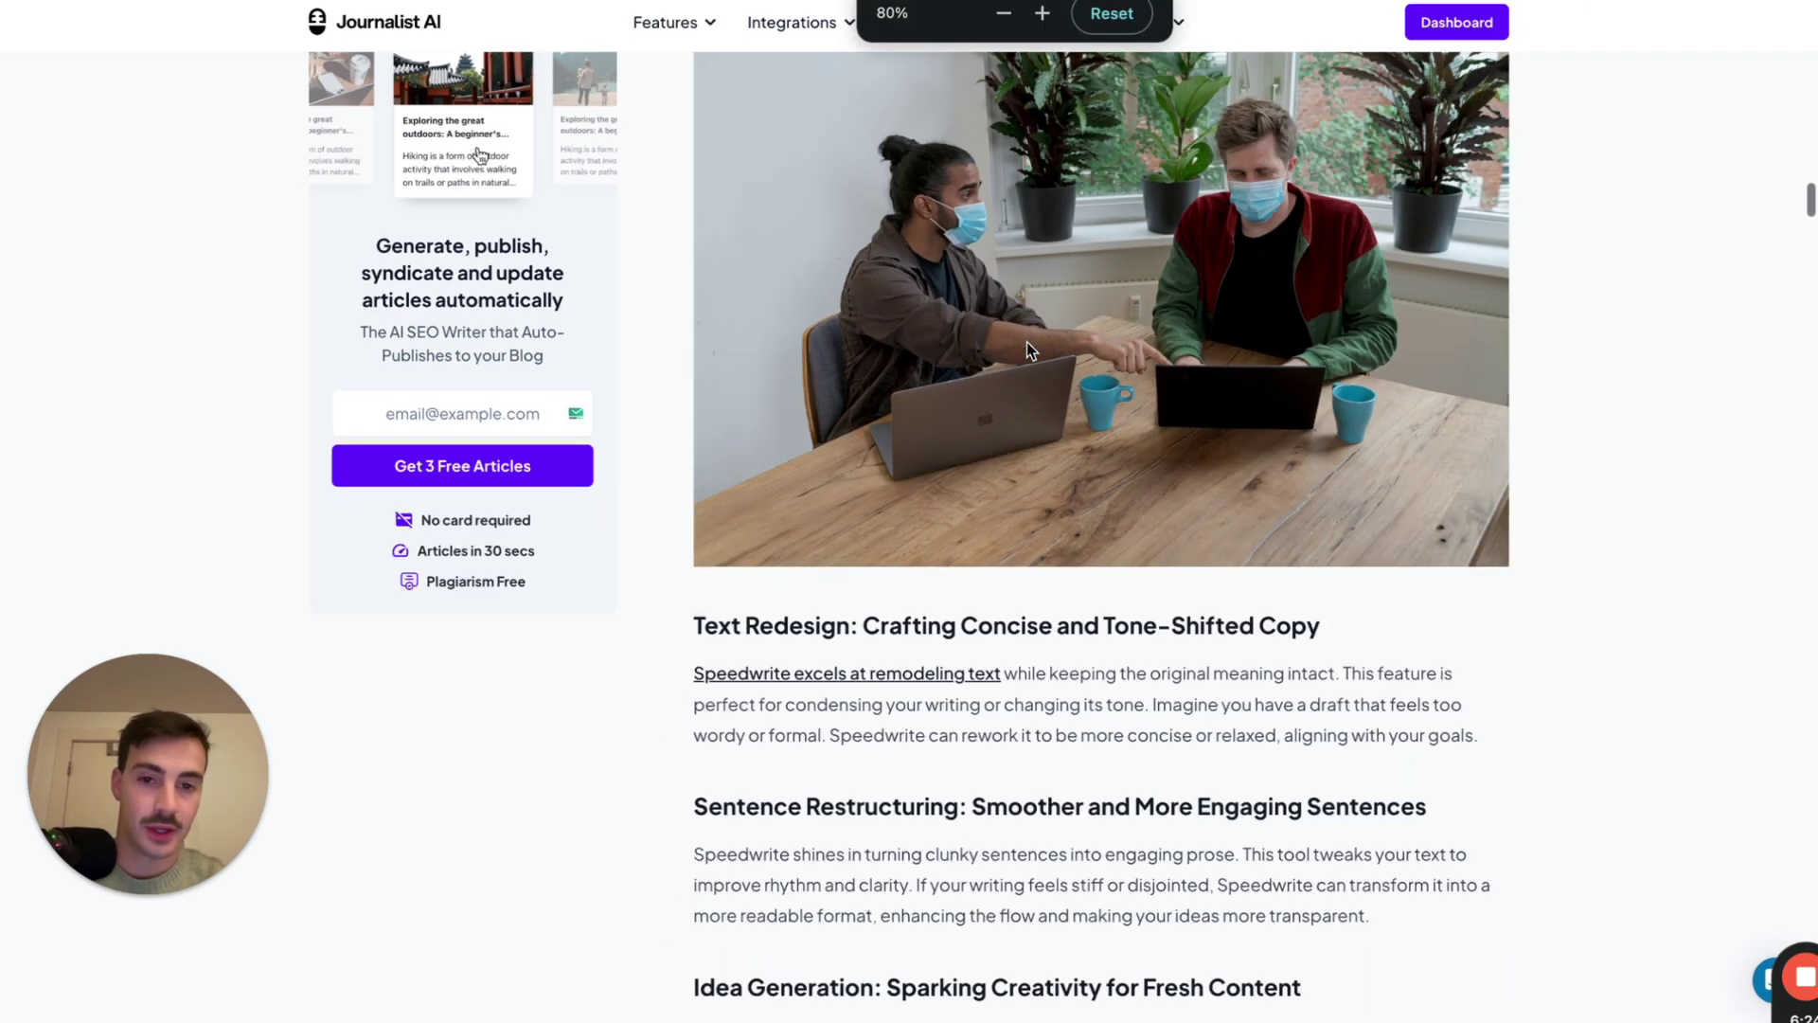
scroll(1028, 349, up, 3)
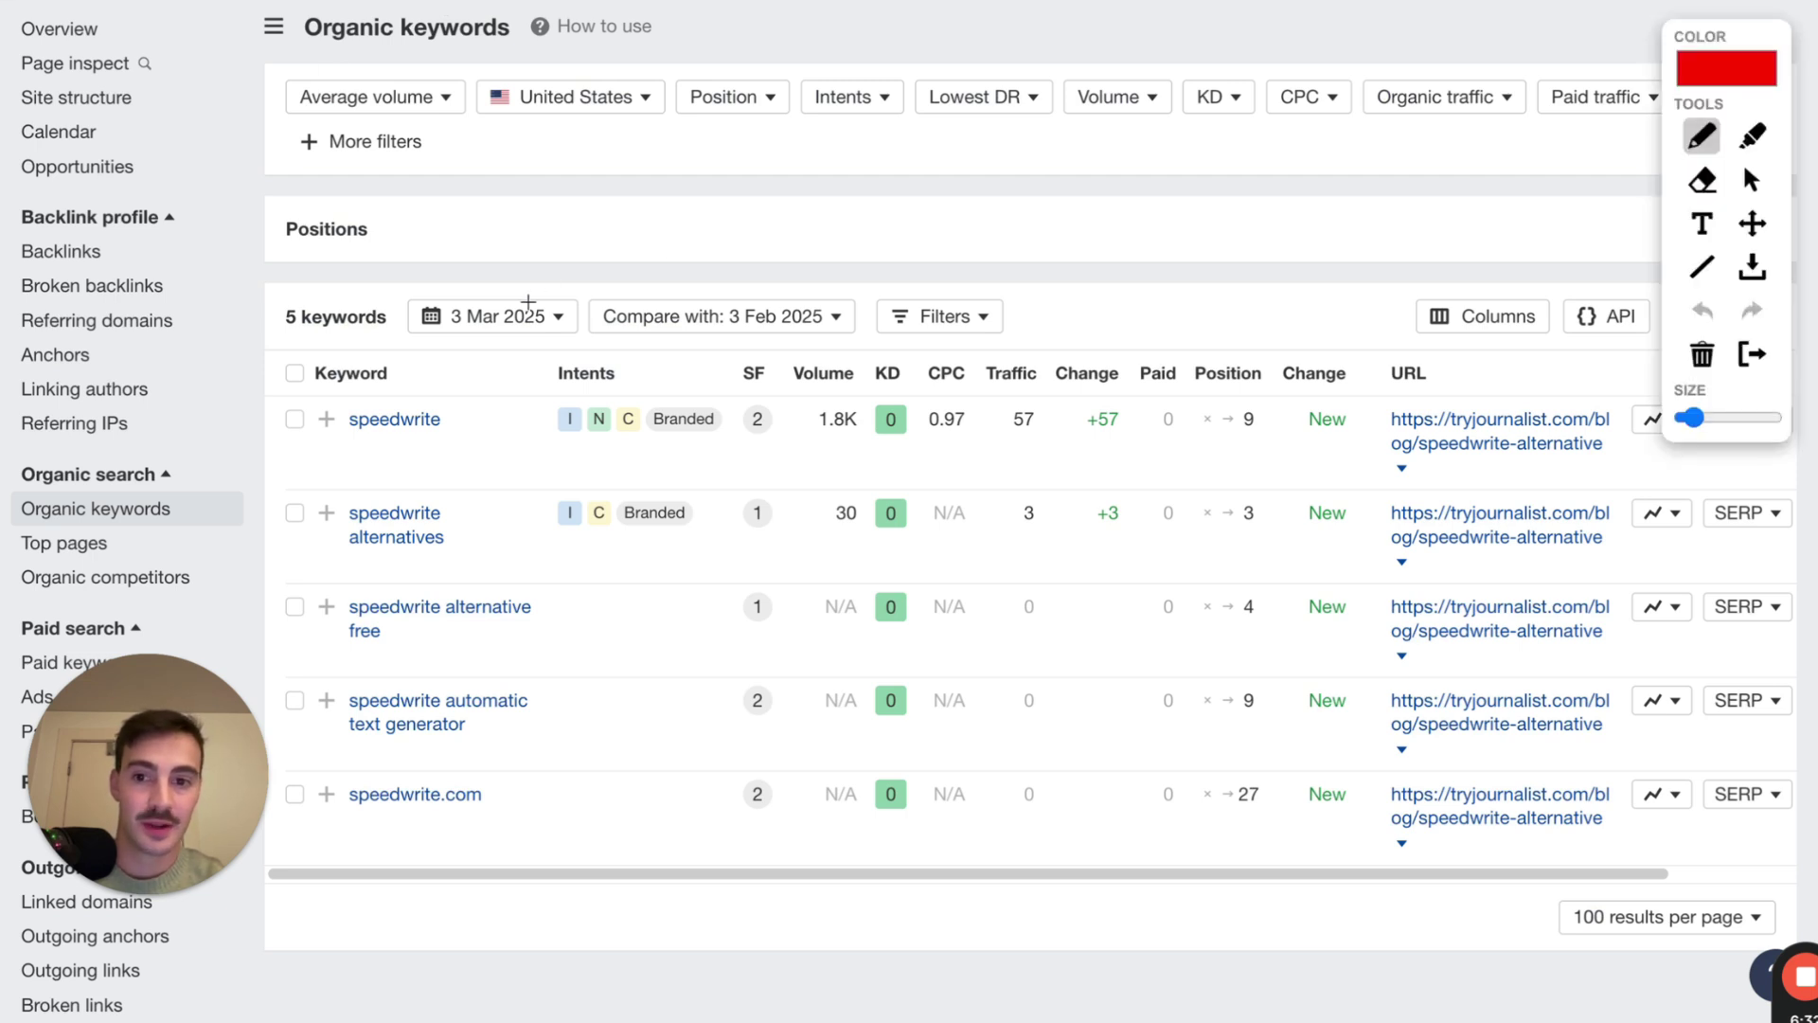
Circle and underline the speedwrite keyword row in red, then draw arrows toward the report date and Keyword column
mouse_move(447, 366)
mouse_down()
mouse_move(392, 370)
mouse_move(502, 428)
mouse_move(423, 368)
mouse_up()
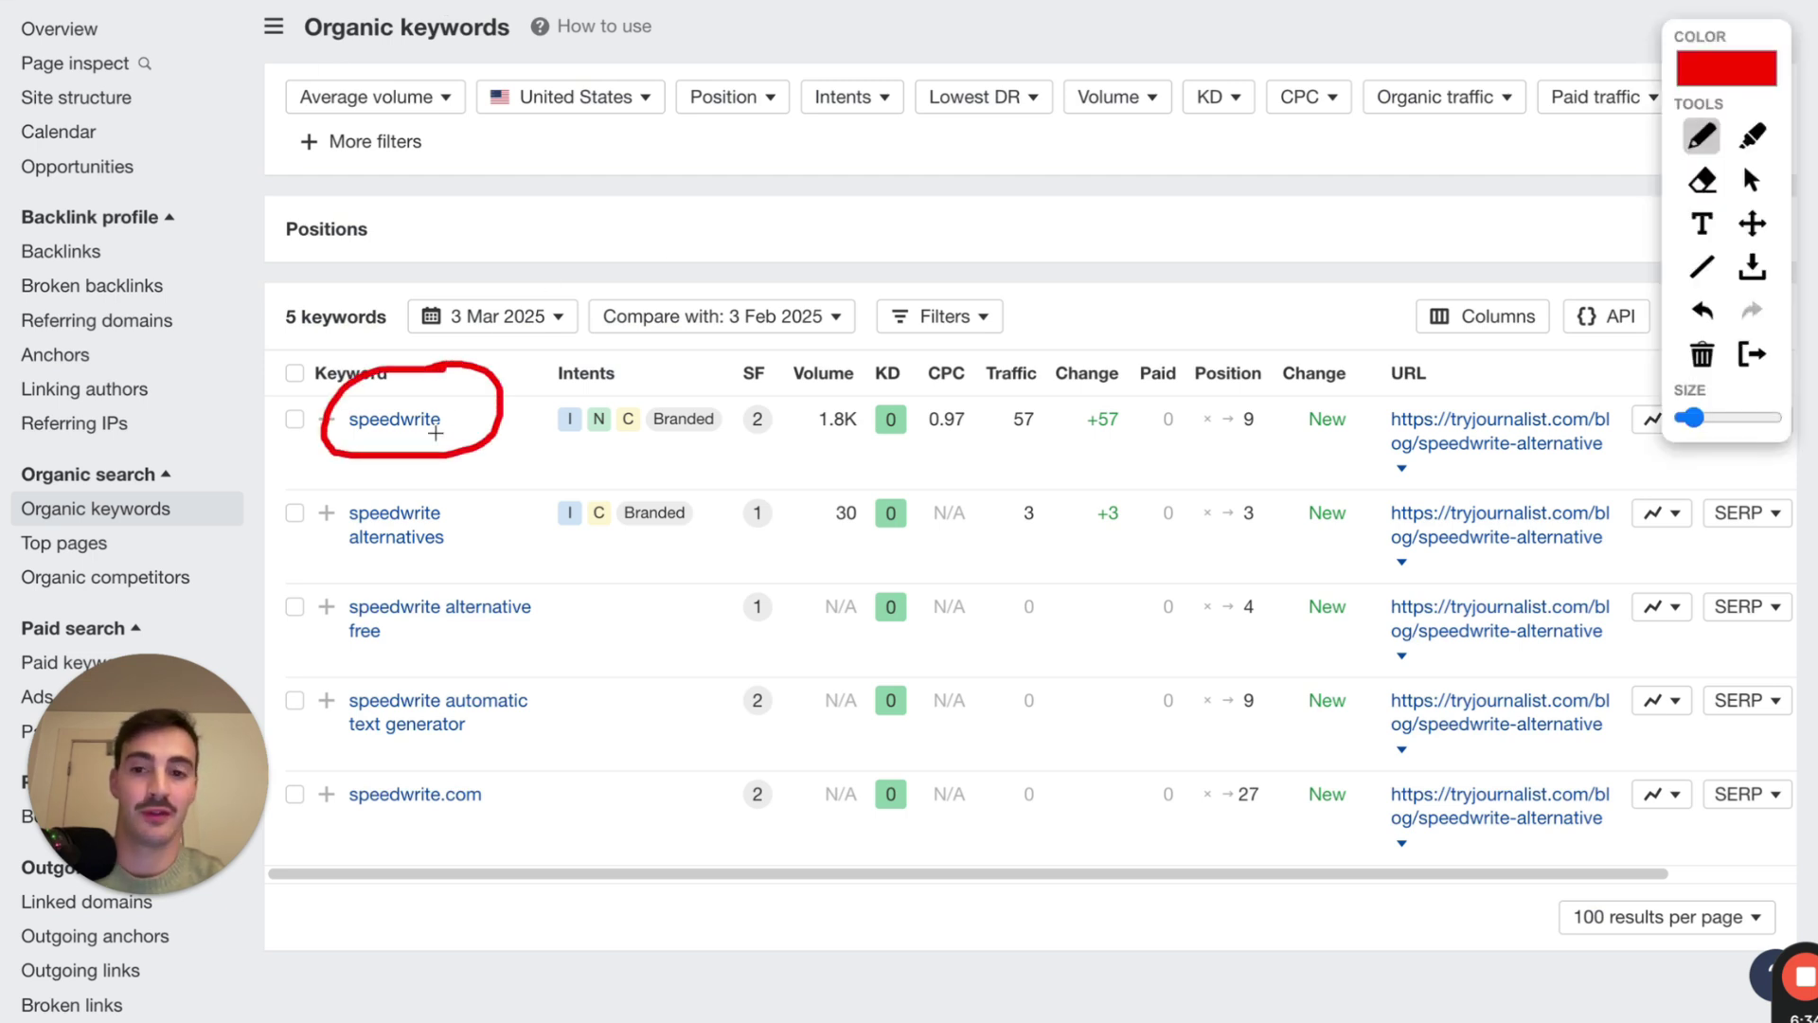
drag(457, 428, 741, 428)
drag(510, 284, 682, 284)
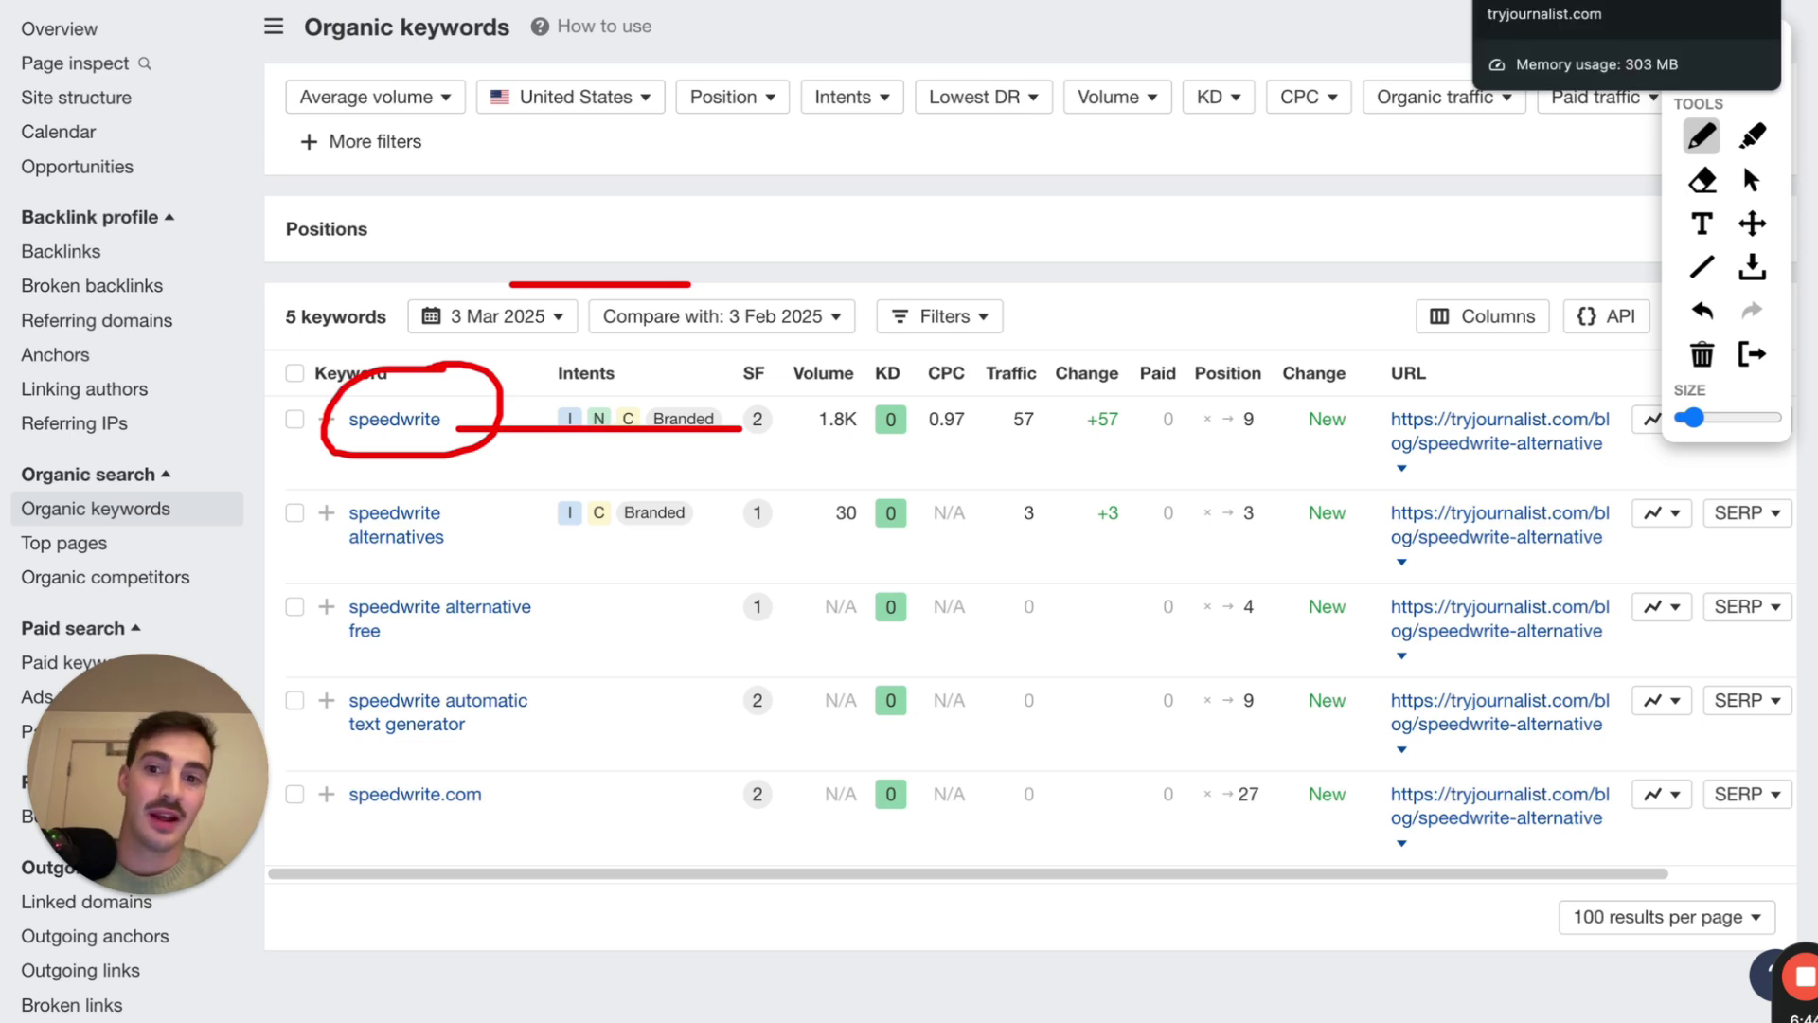
mouse_move(538, 202)
mouse_down()
mouse_move(418, 334)
mouse_move(428, 317)
mouse_up()
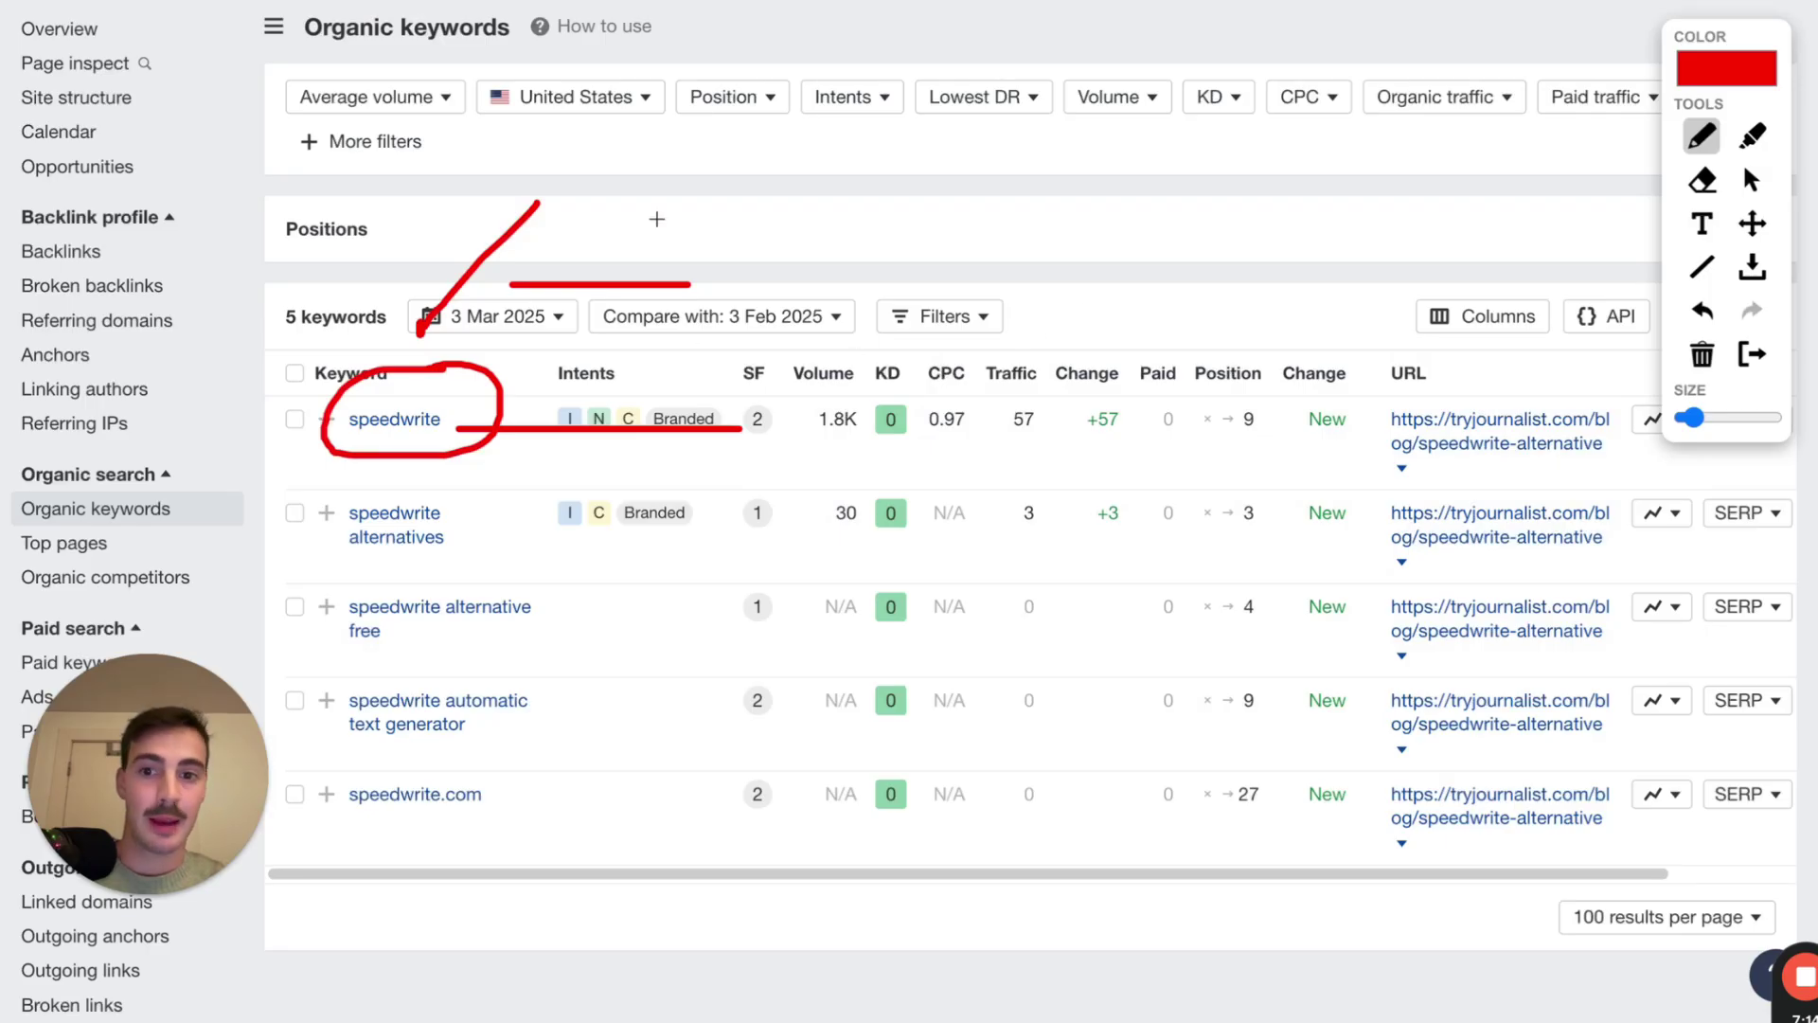
drag(674, 168, 531, 358)
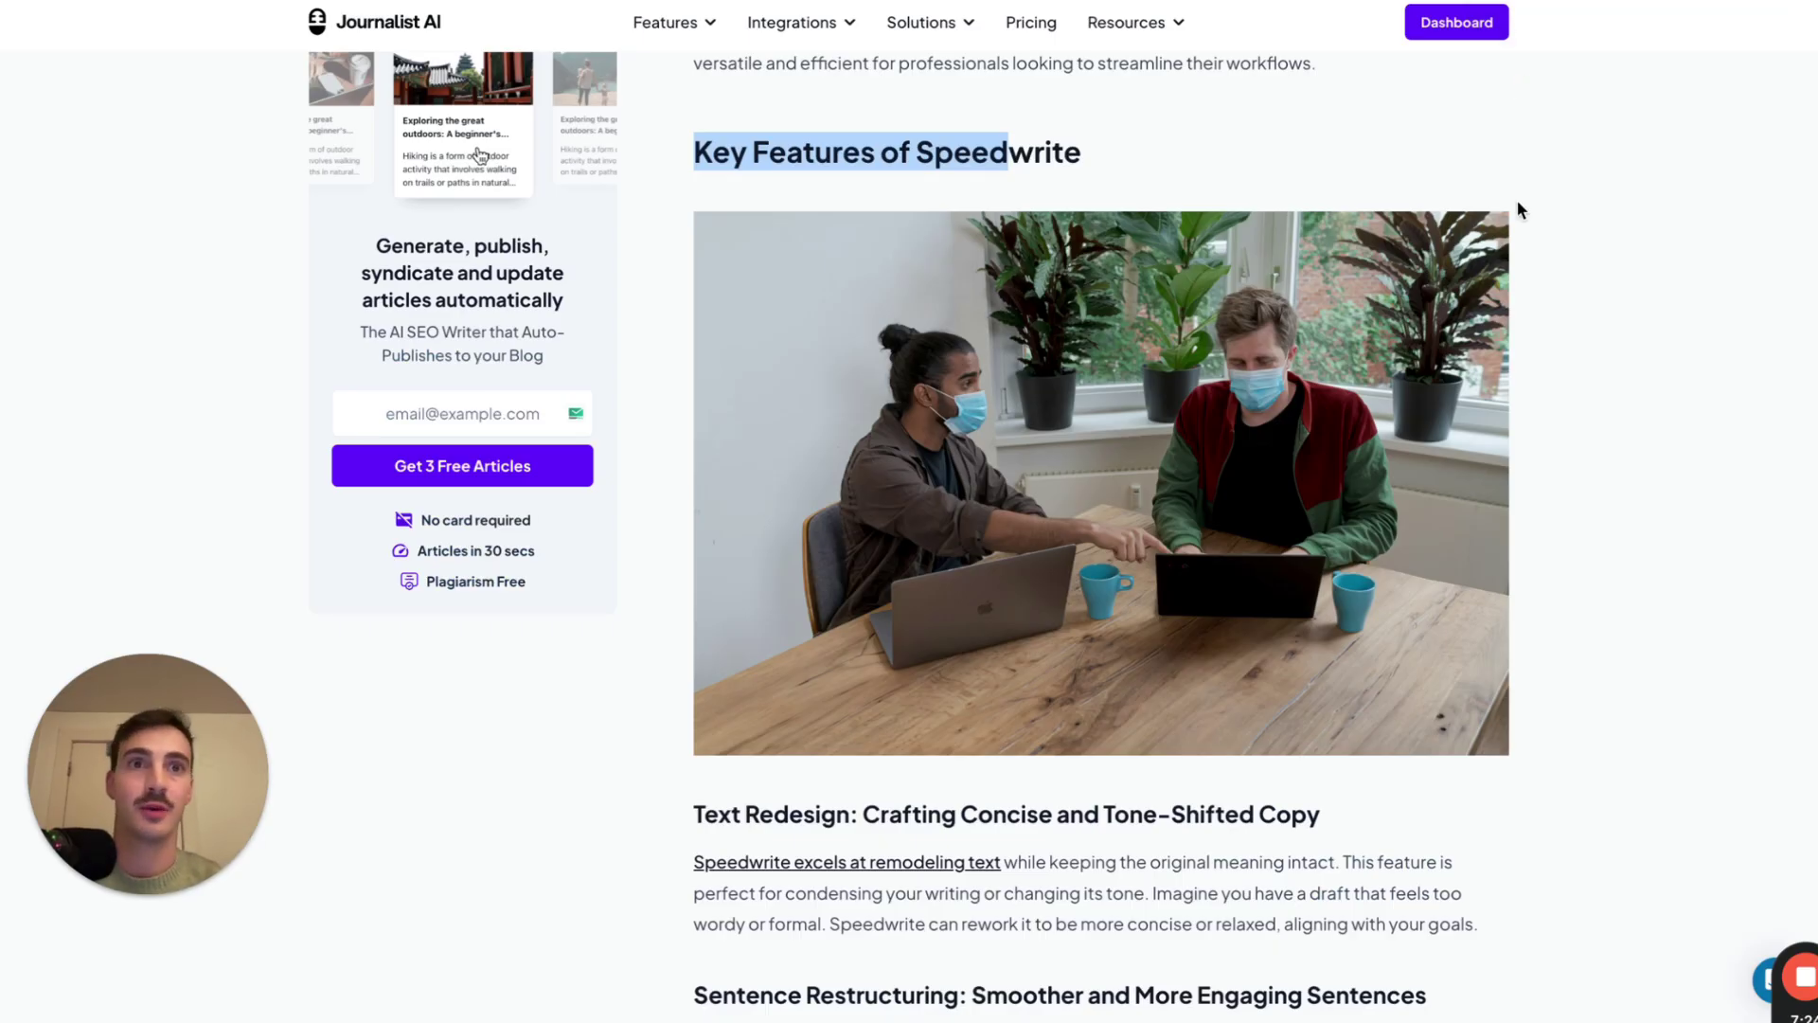
Clear the heading highlight, zoom in slightly, and scroll through the alternatives list topped by Journalist AI
click(1518, 204)
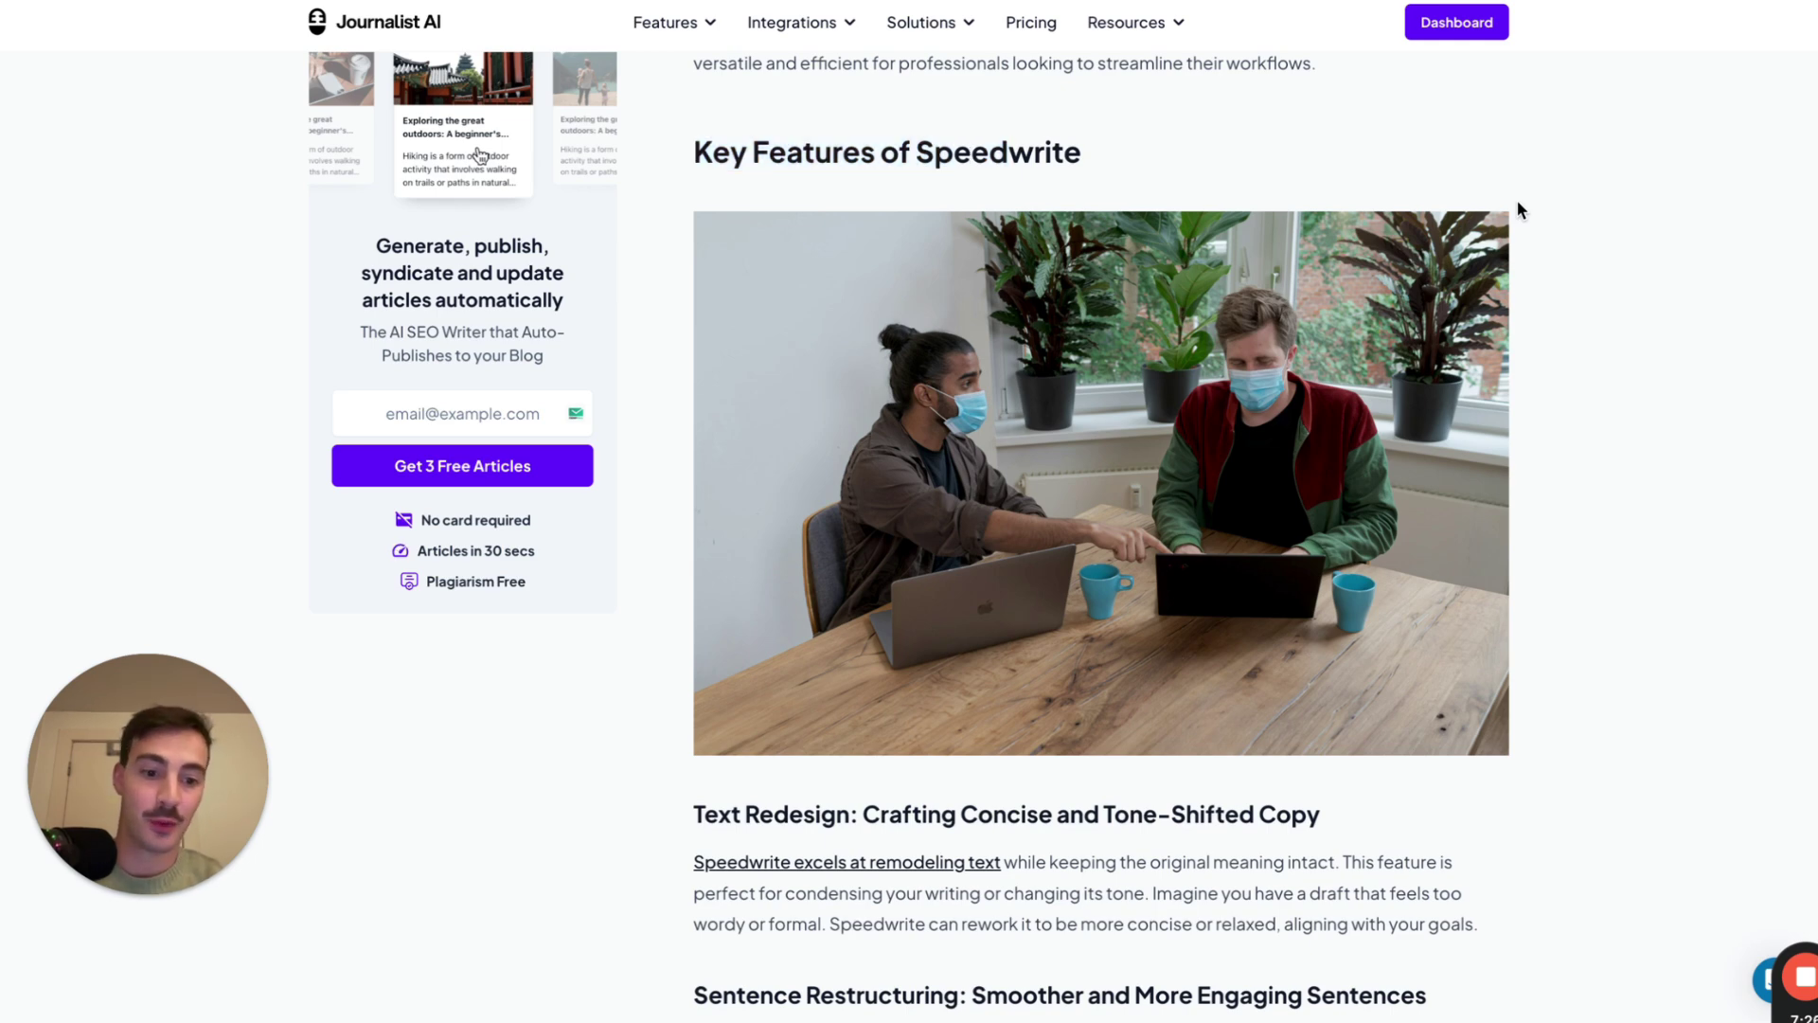
key(ctrl+plus)
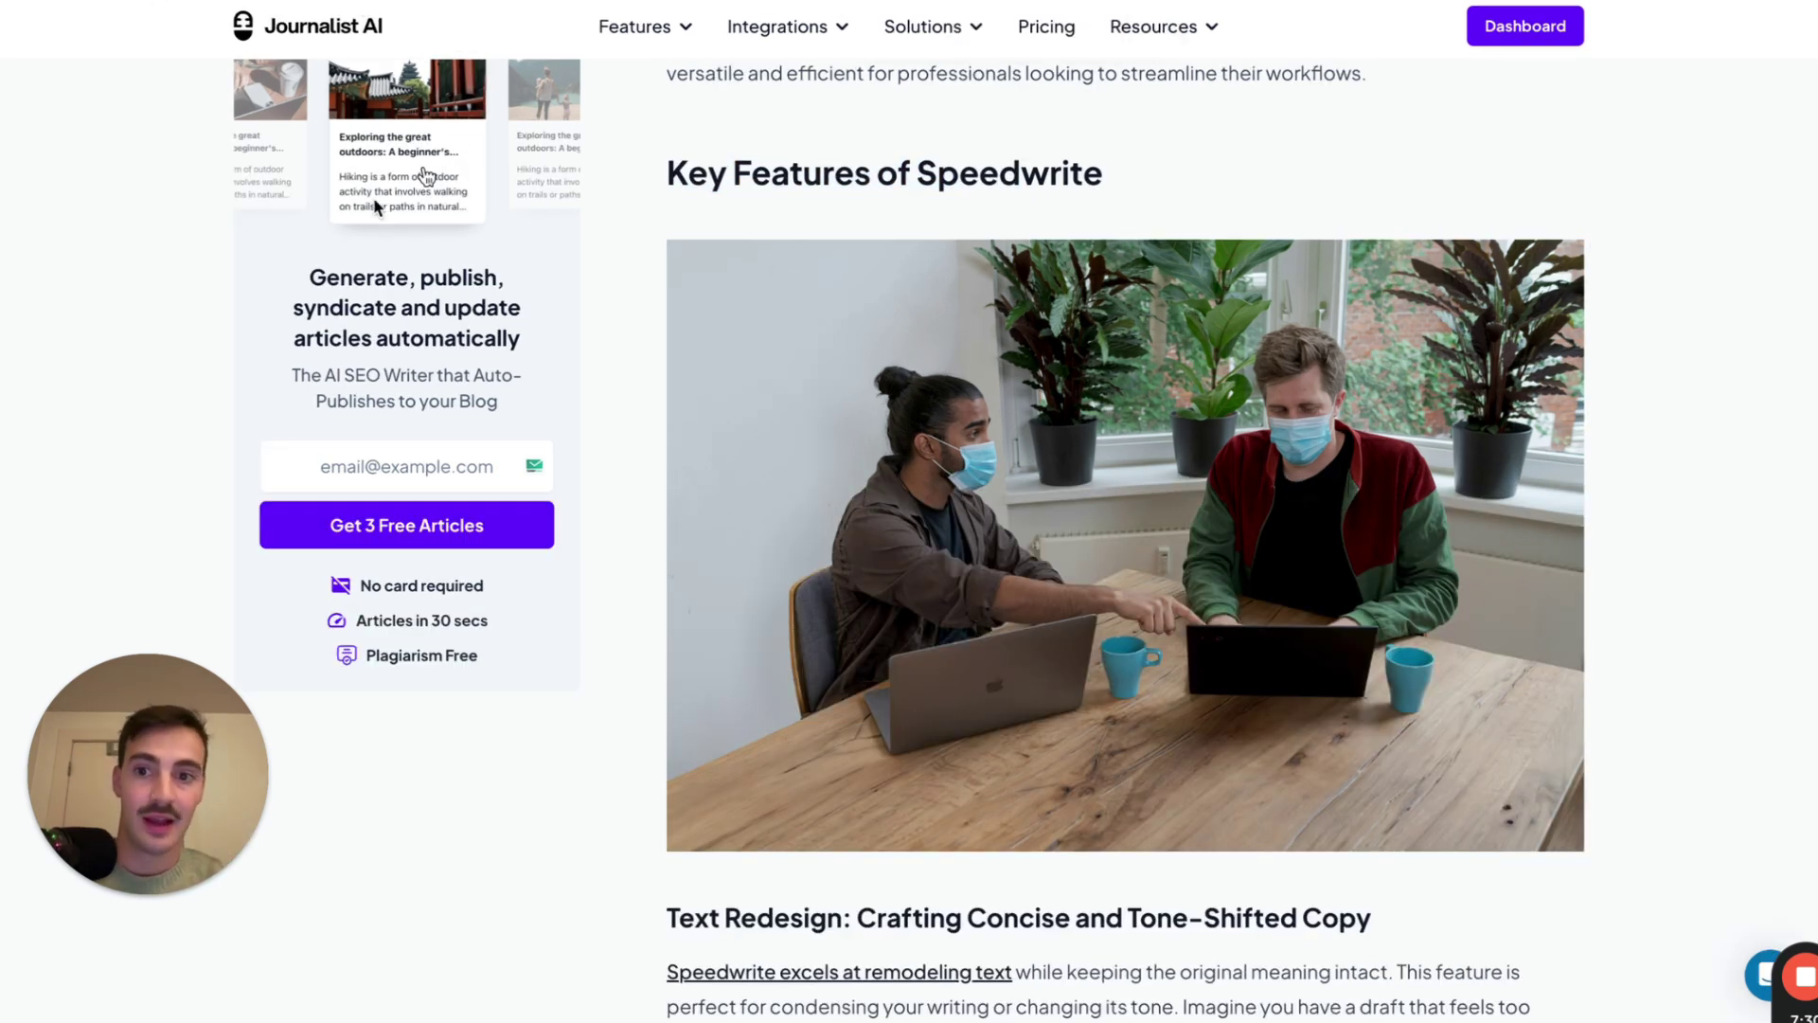
scroll(1188, 142, down, 6)
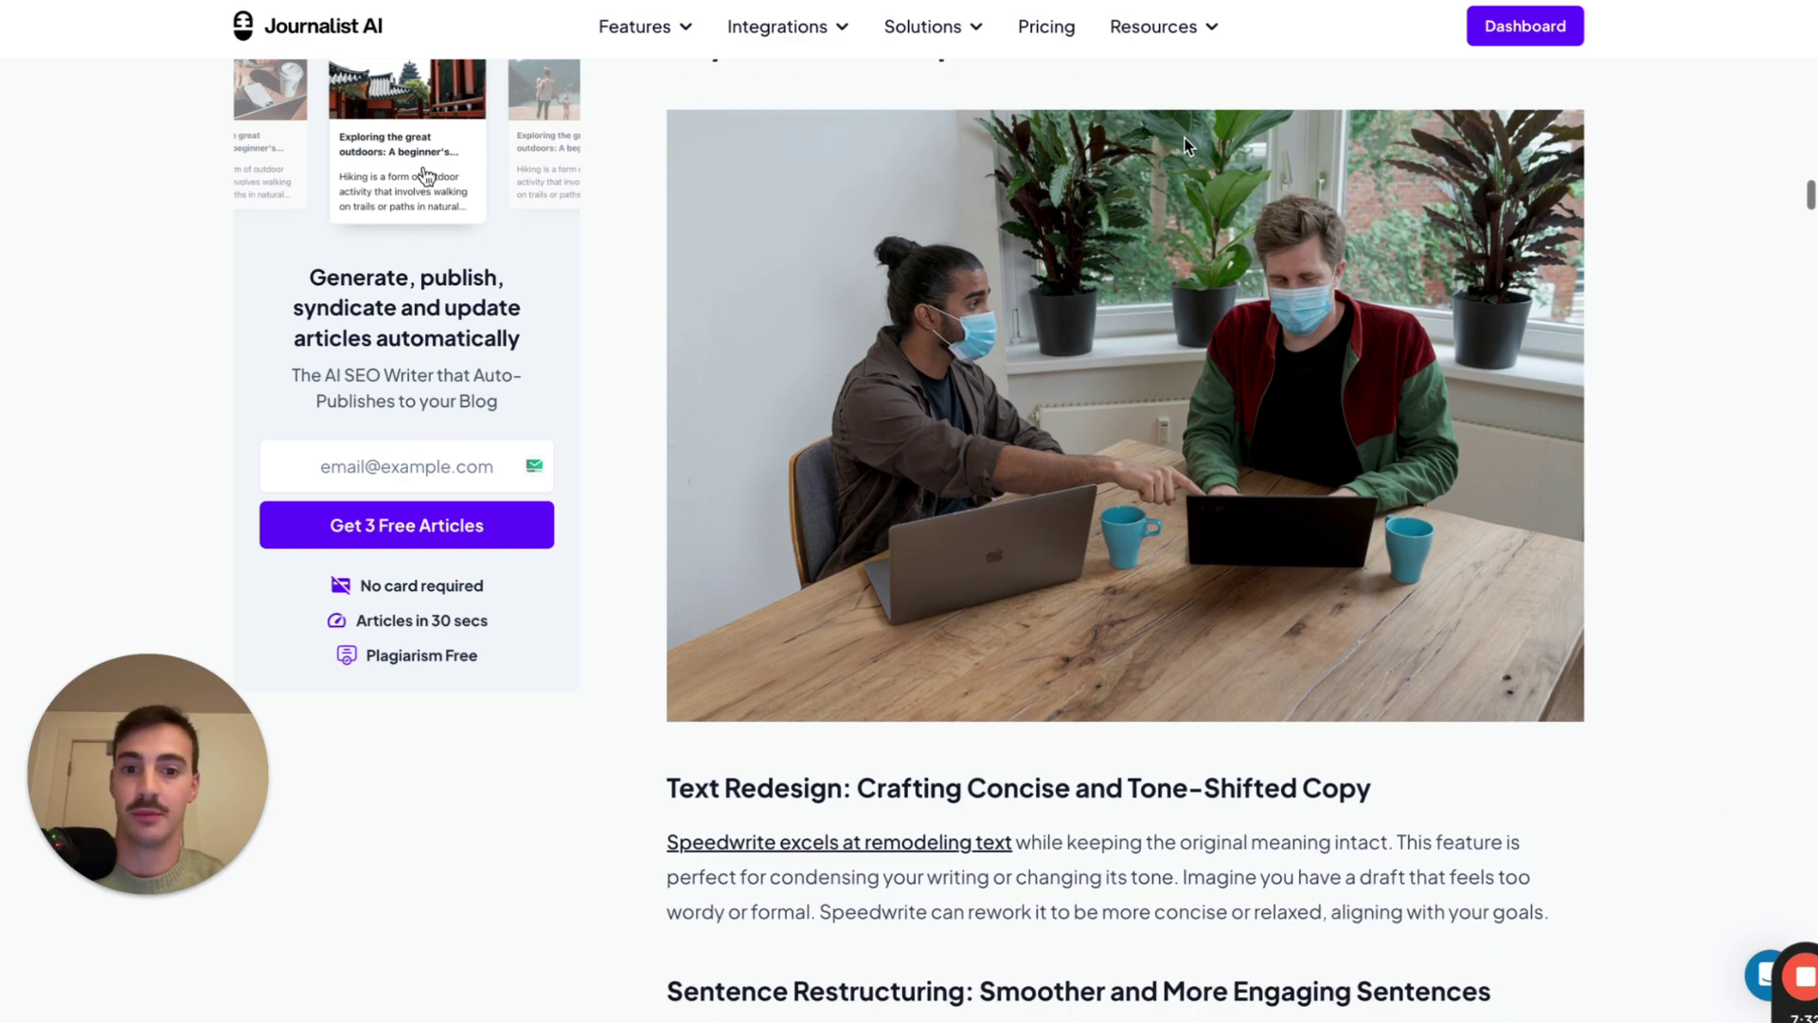
scroll(1288, 337, down, 5)
scroll(1278, 341, up, 12)
scroll(1100, 208, down, 18)
scroll(1101, 208, down, 3)
scroll(1018, 405, down, 1)
scroll(1018, 405, down, 1)
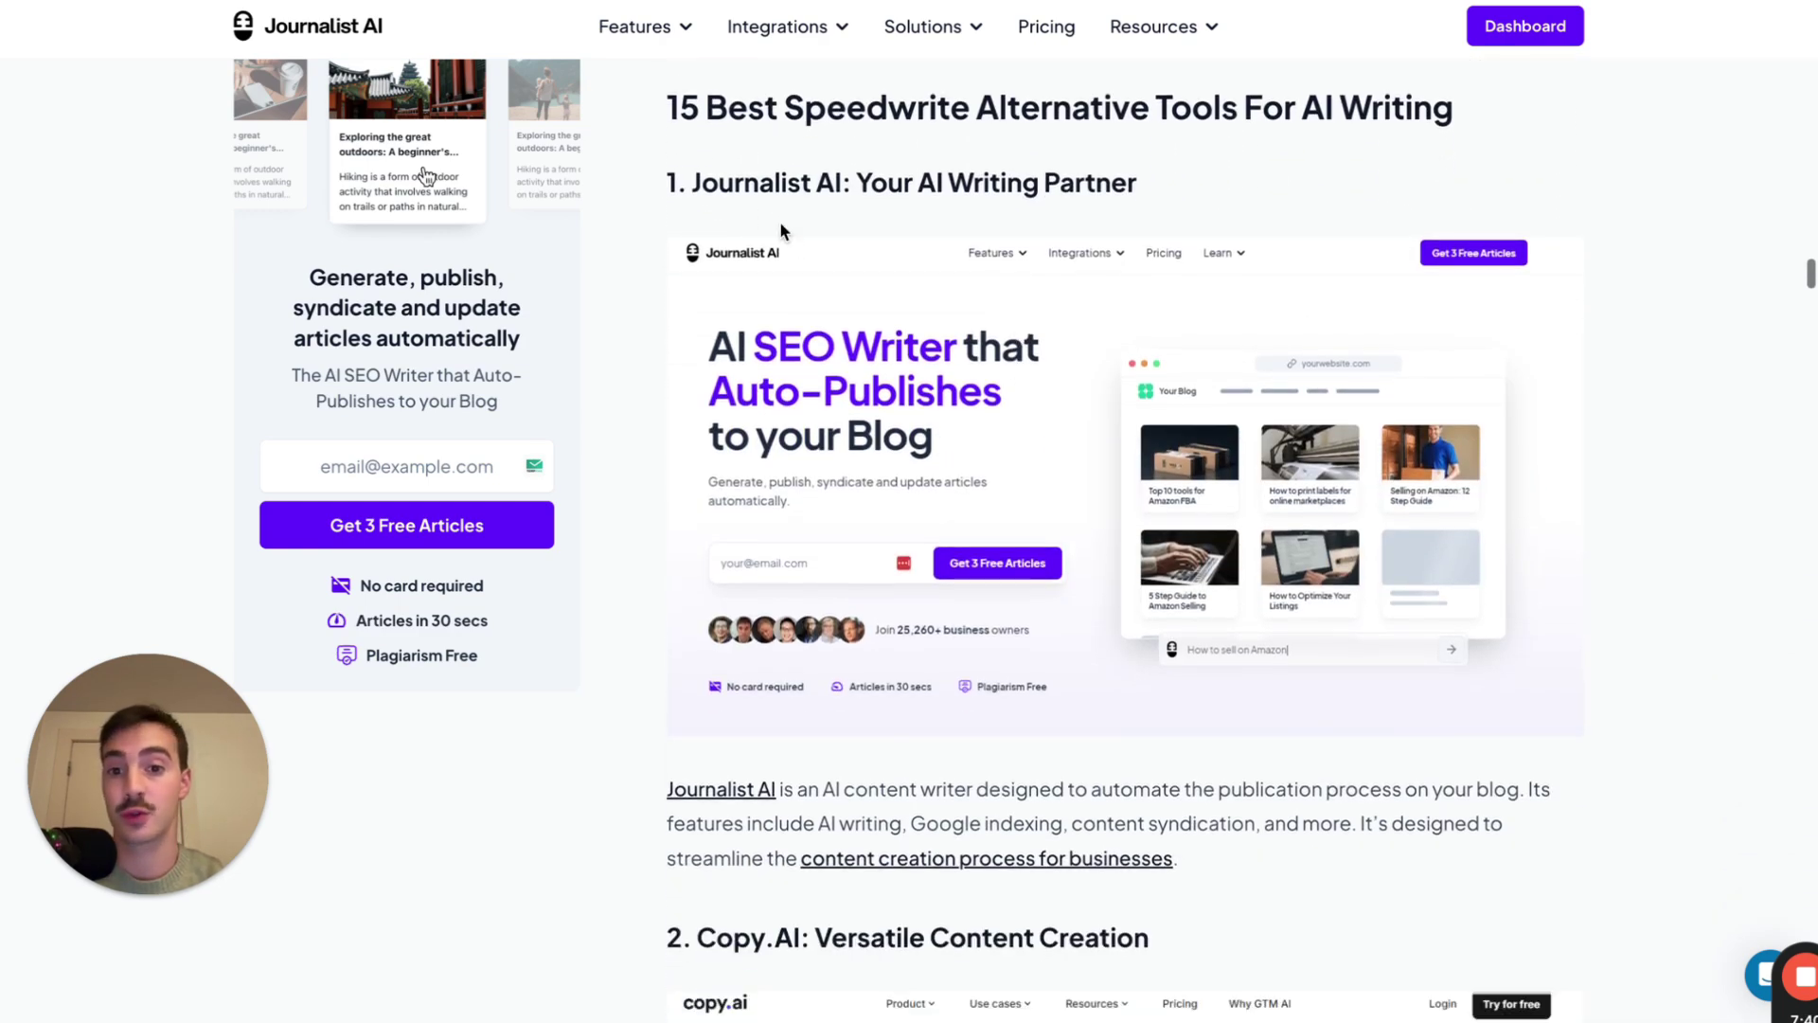
scroll(757, 218, down, 5)
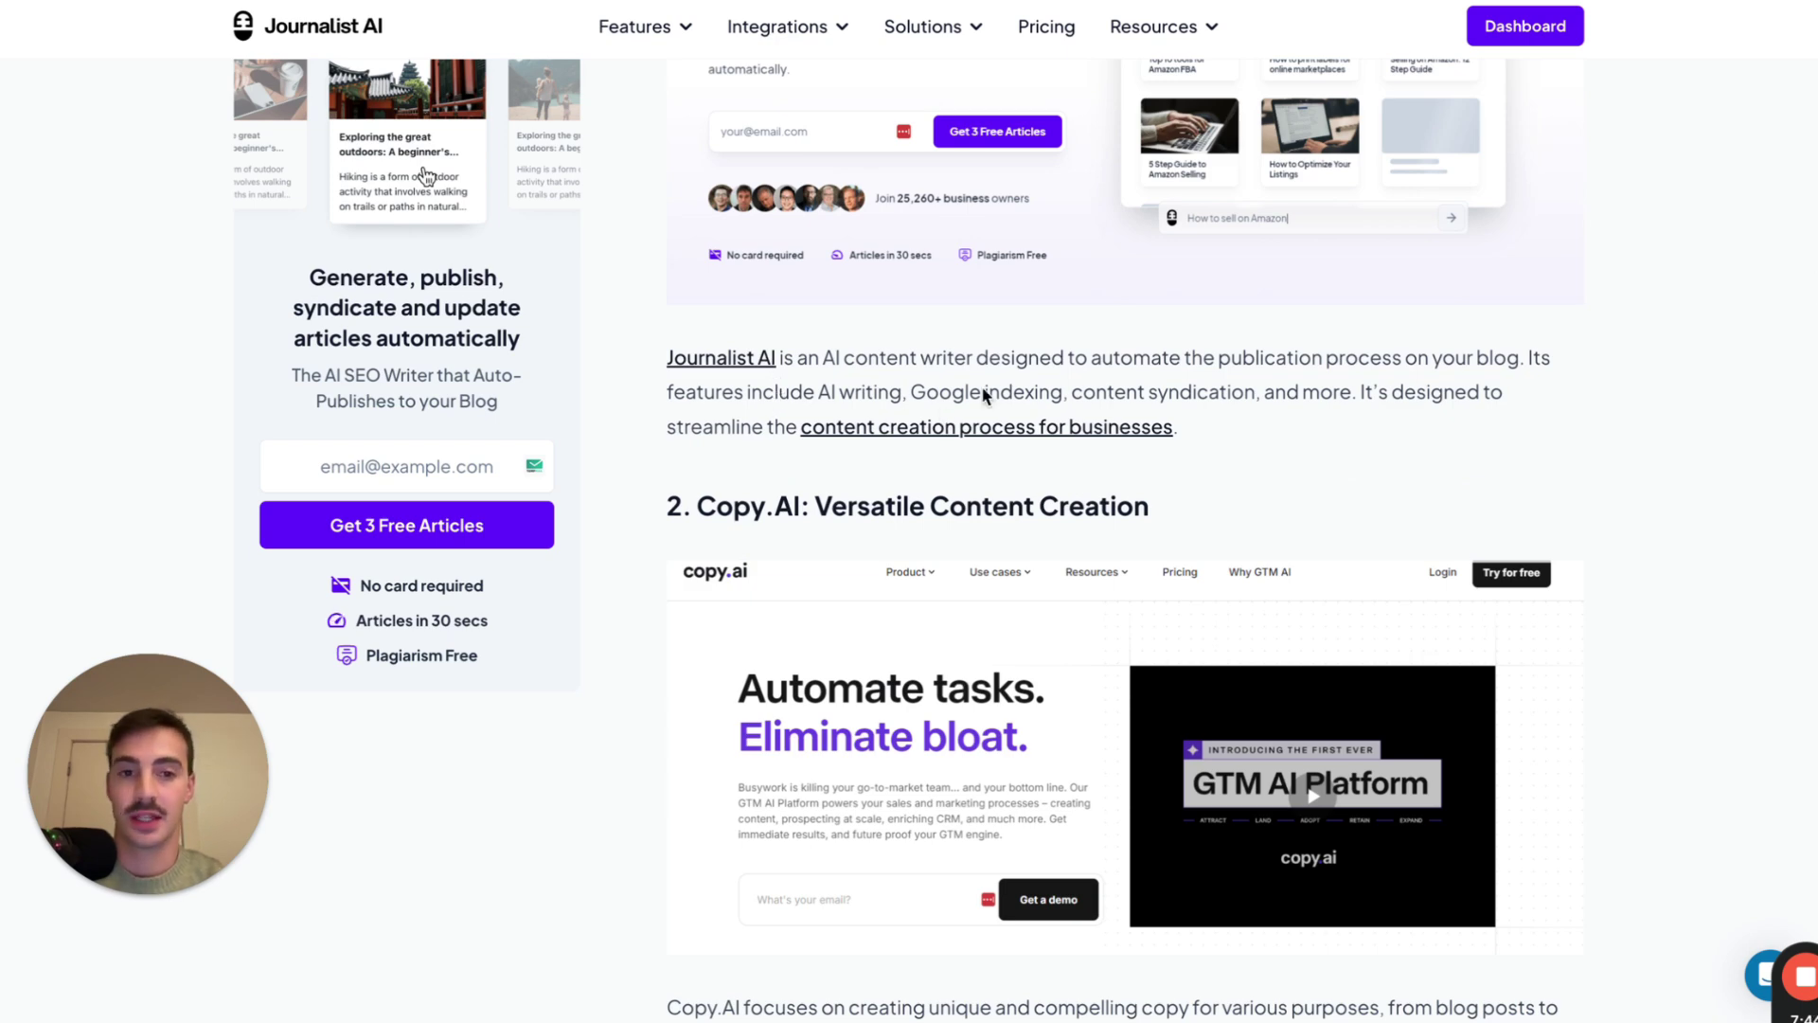
scroll(1295, 388, down, 1)
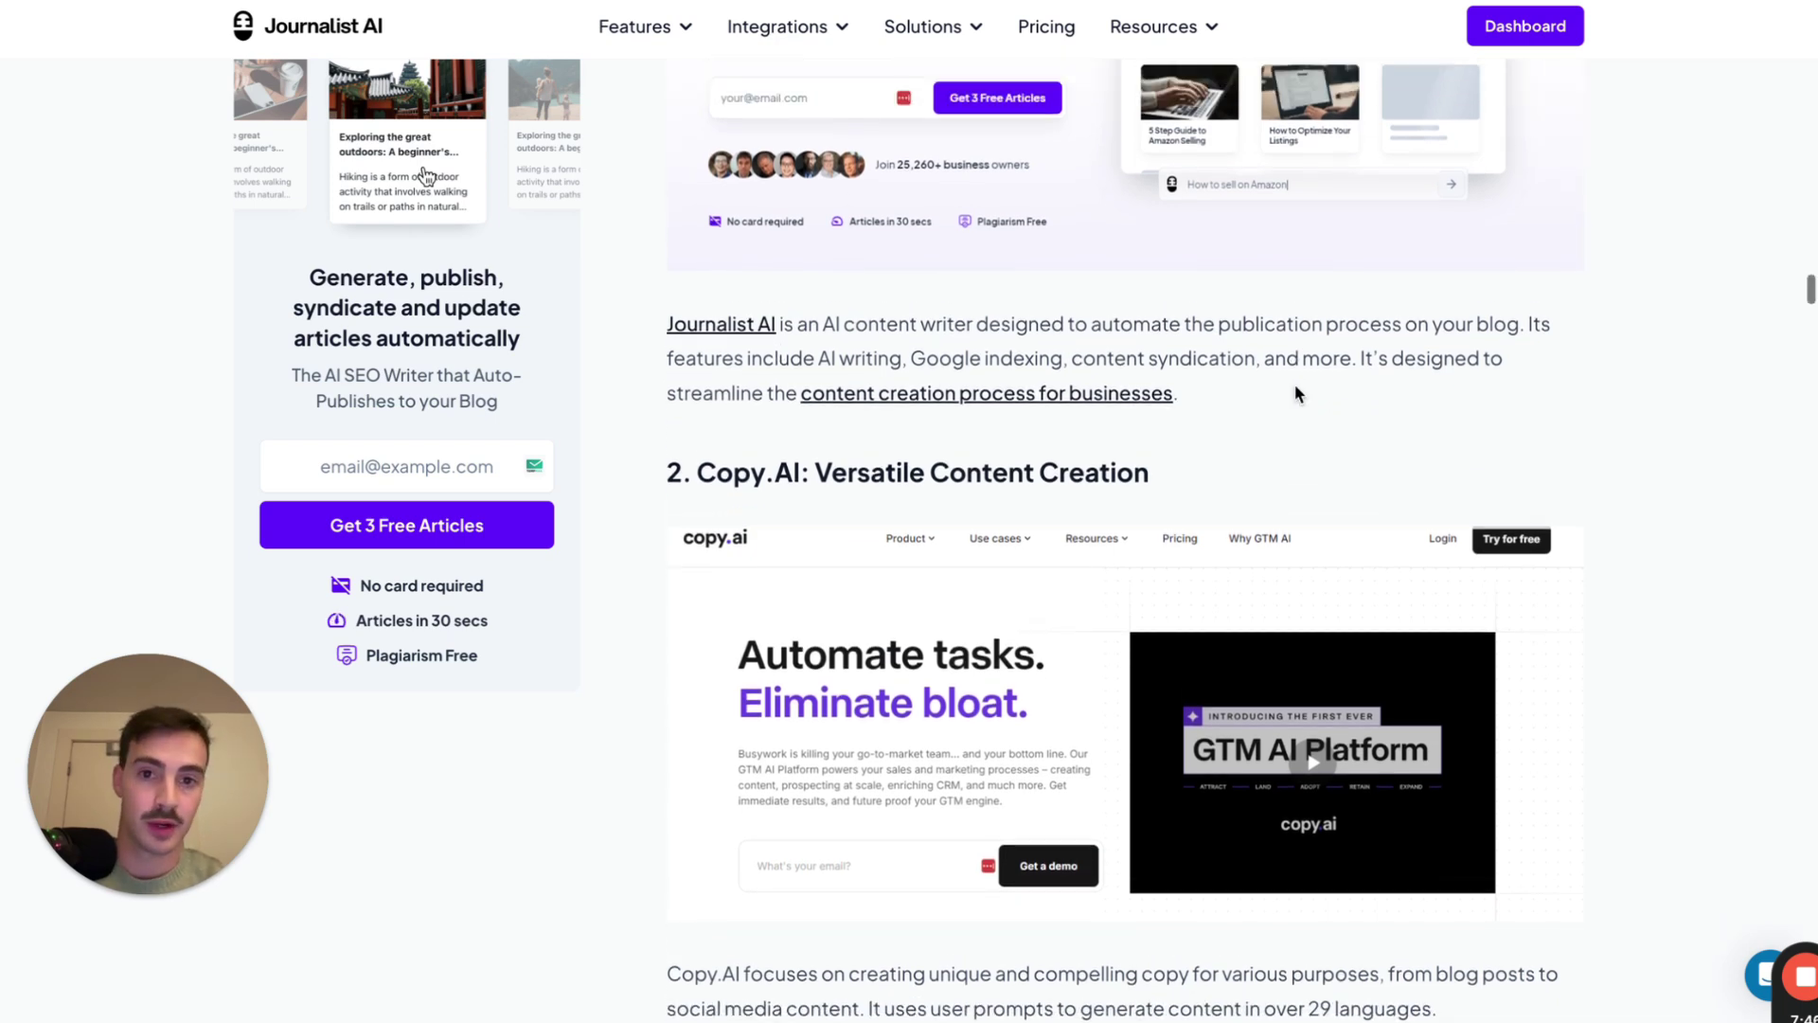
scroll(1296, 393, up, 6)
Select a heading, zoom the page out, and scroll further down the article
drag(679, 176, 1023, 177)
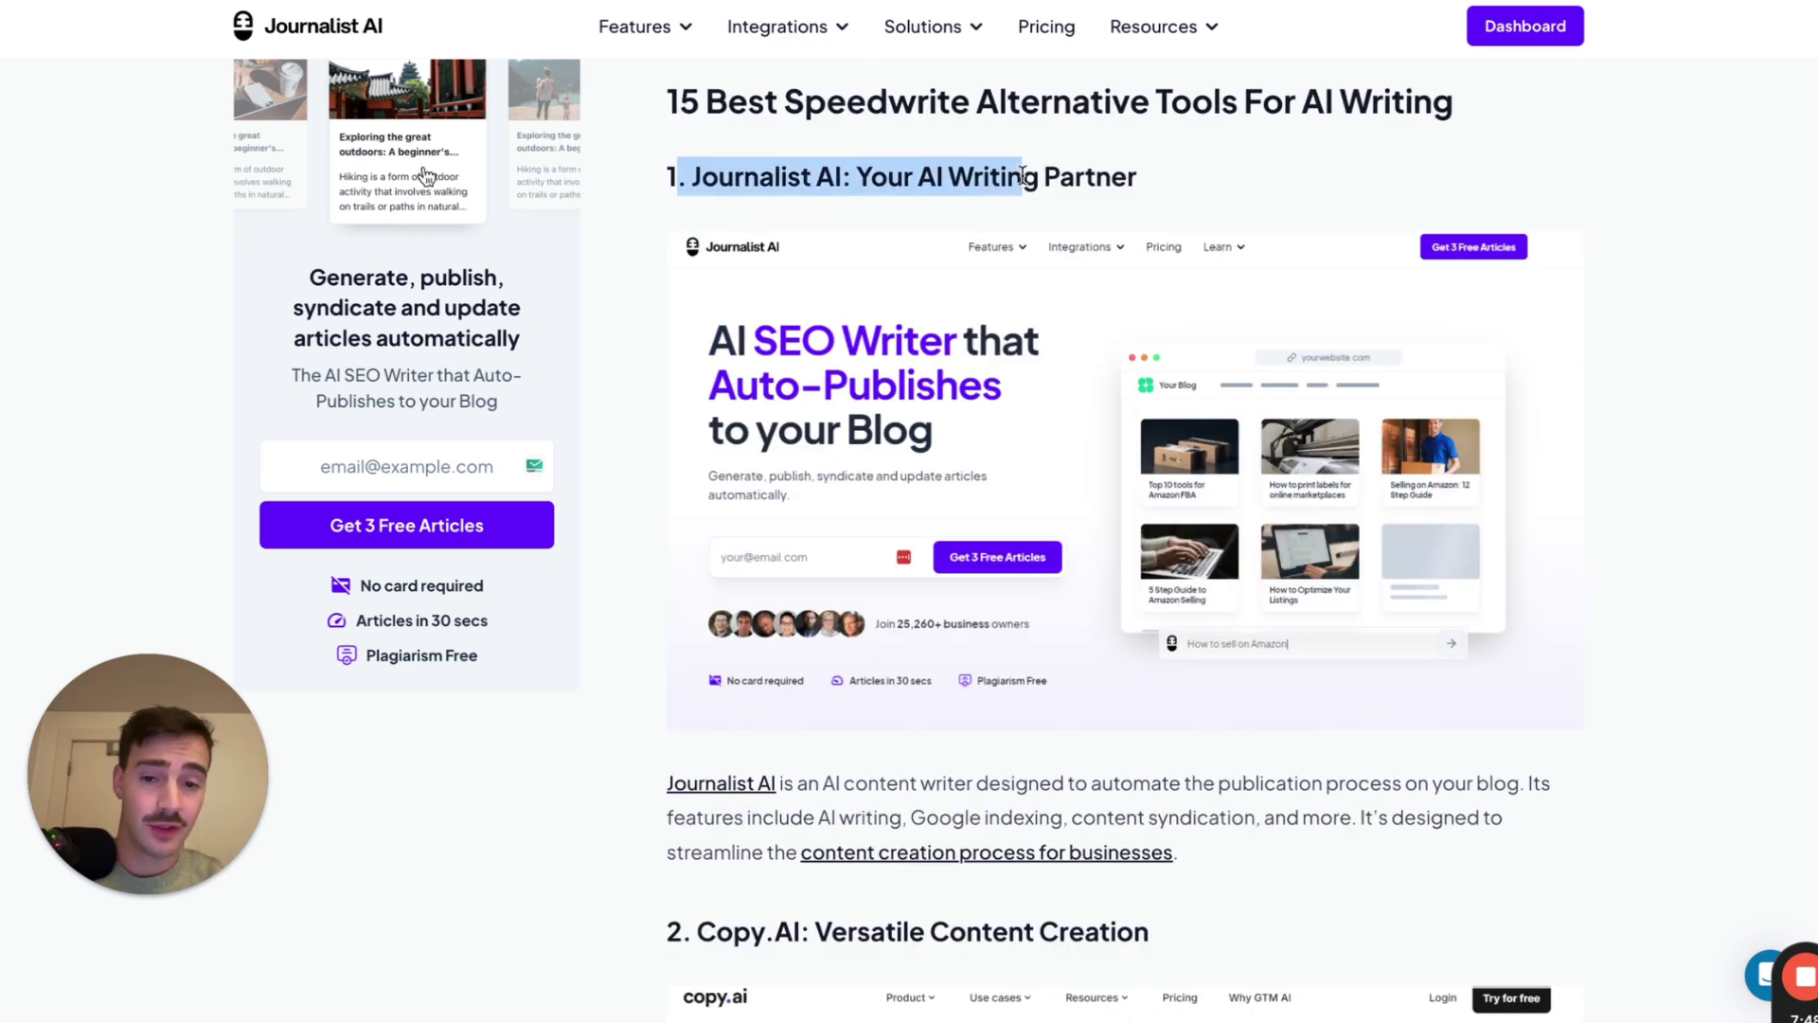
scroll(1023, 208, down, 8)
scroll(1095, 385, down, 6)
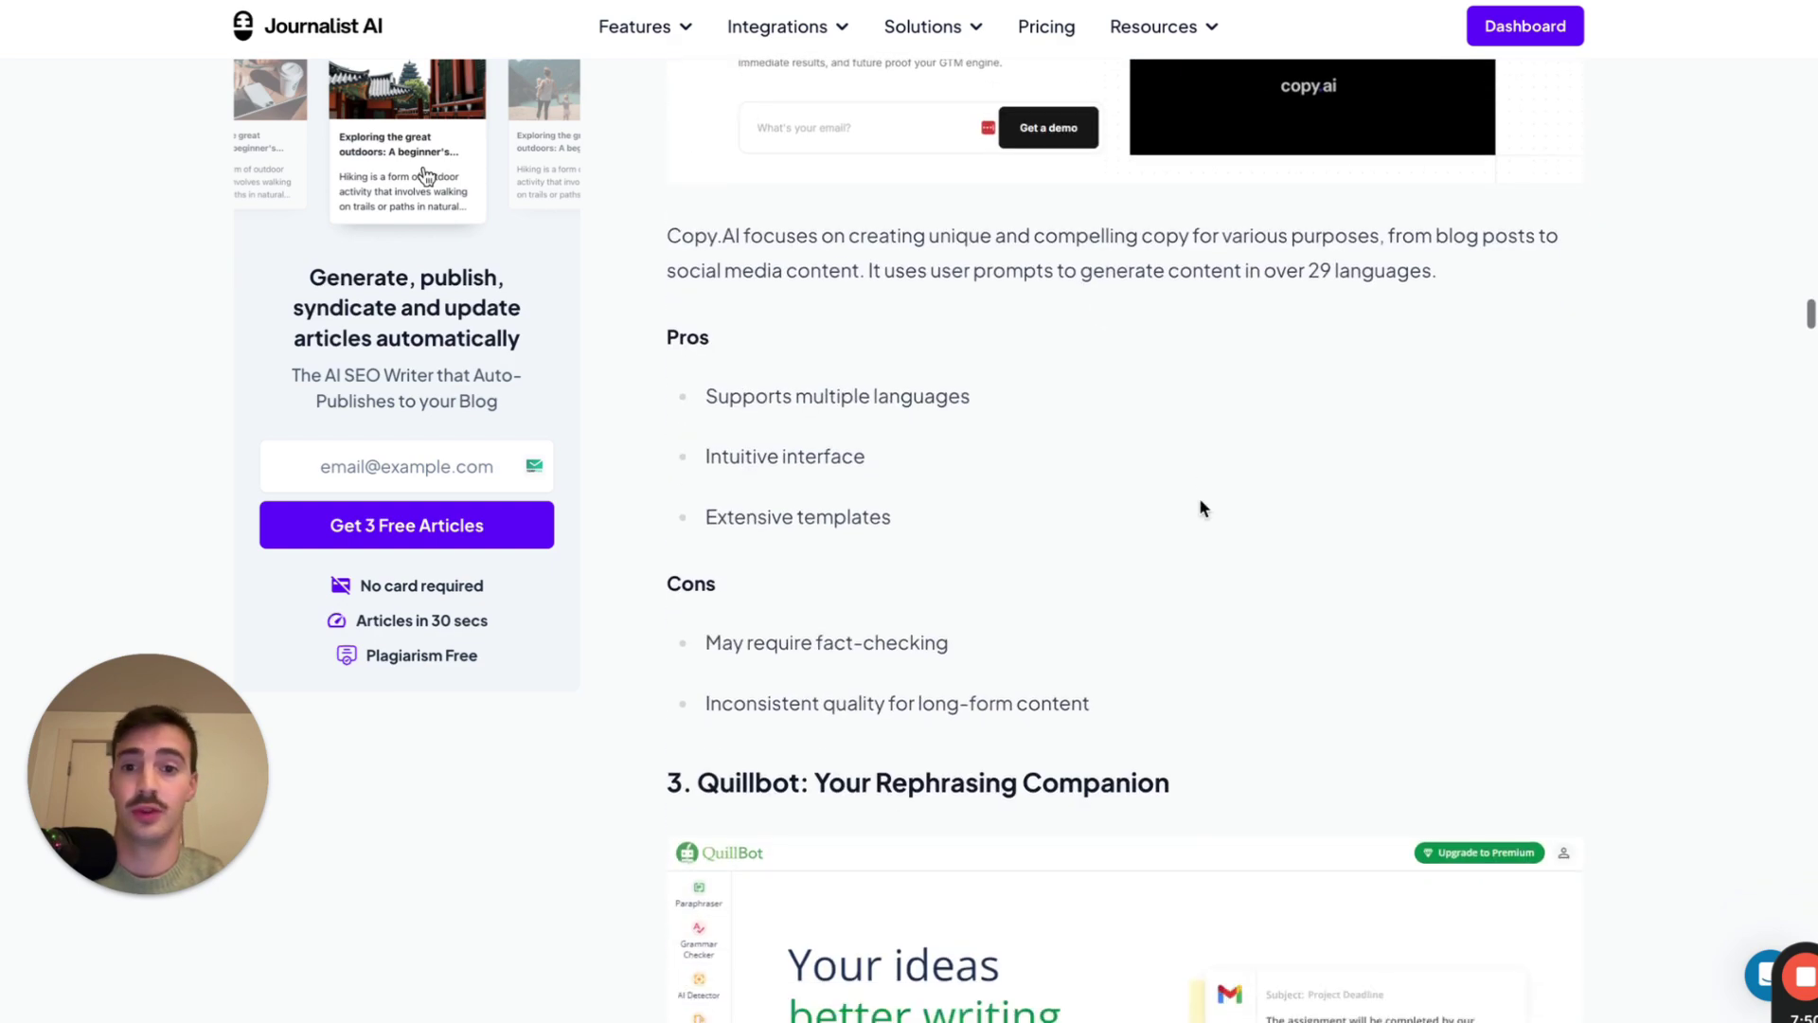
scroll(1199, 499, down, 9)
key(ctrl+minus)
scroll(1199, 499, down, 20)
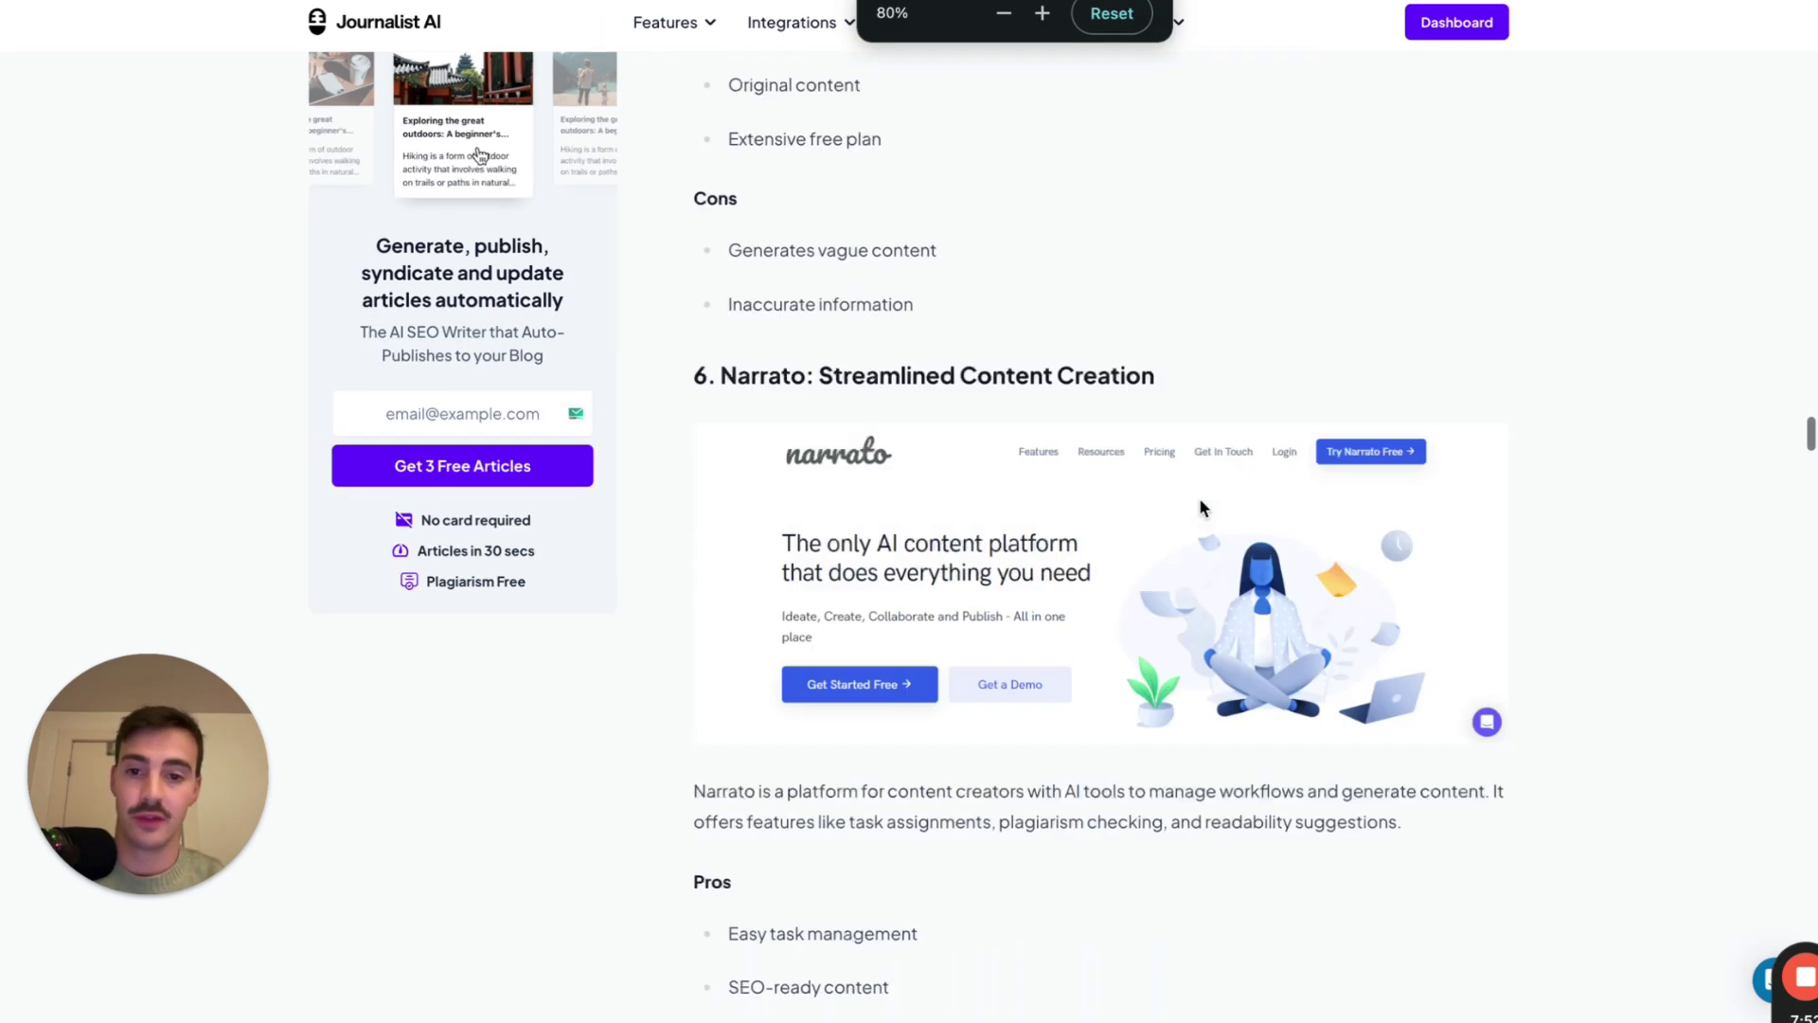
scroll(1200, 507, down, 20)
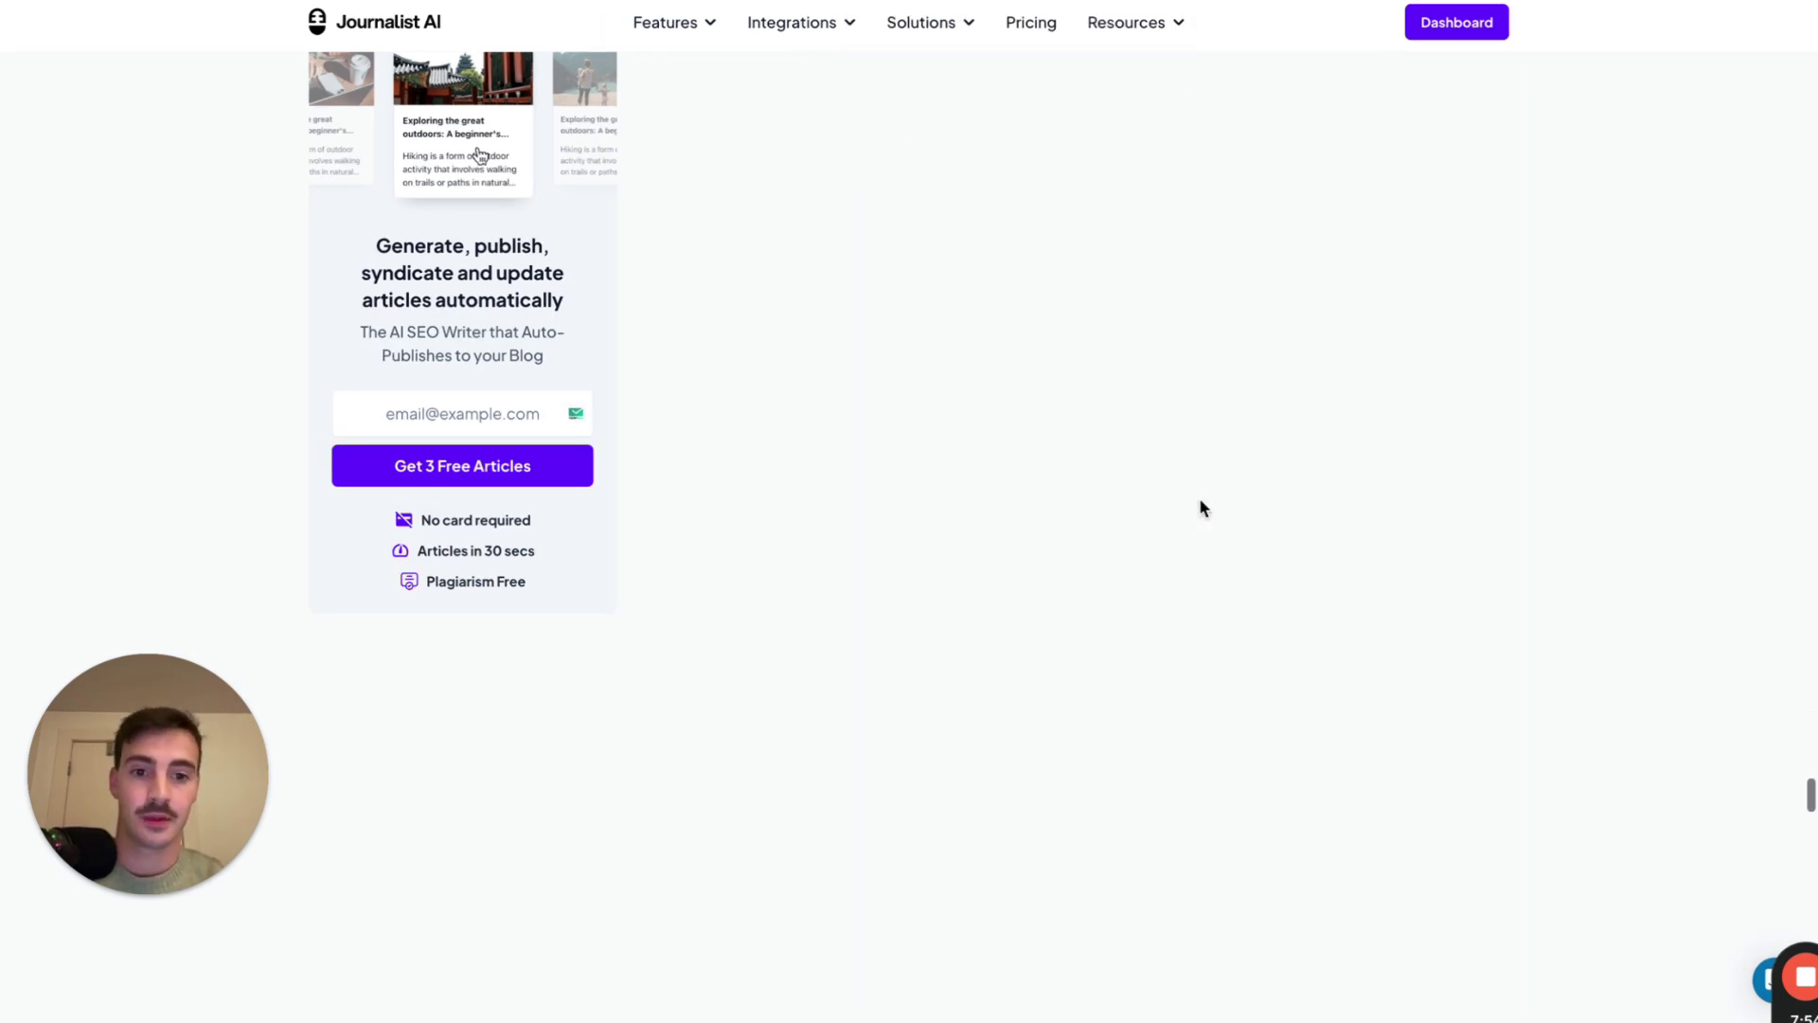
scroll(1201, 509, down, 6)
Try annotating the long article page and dismiss the page-height warning
key(alt+shift+d)
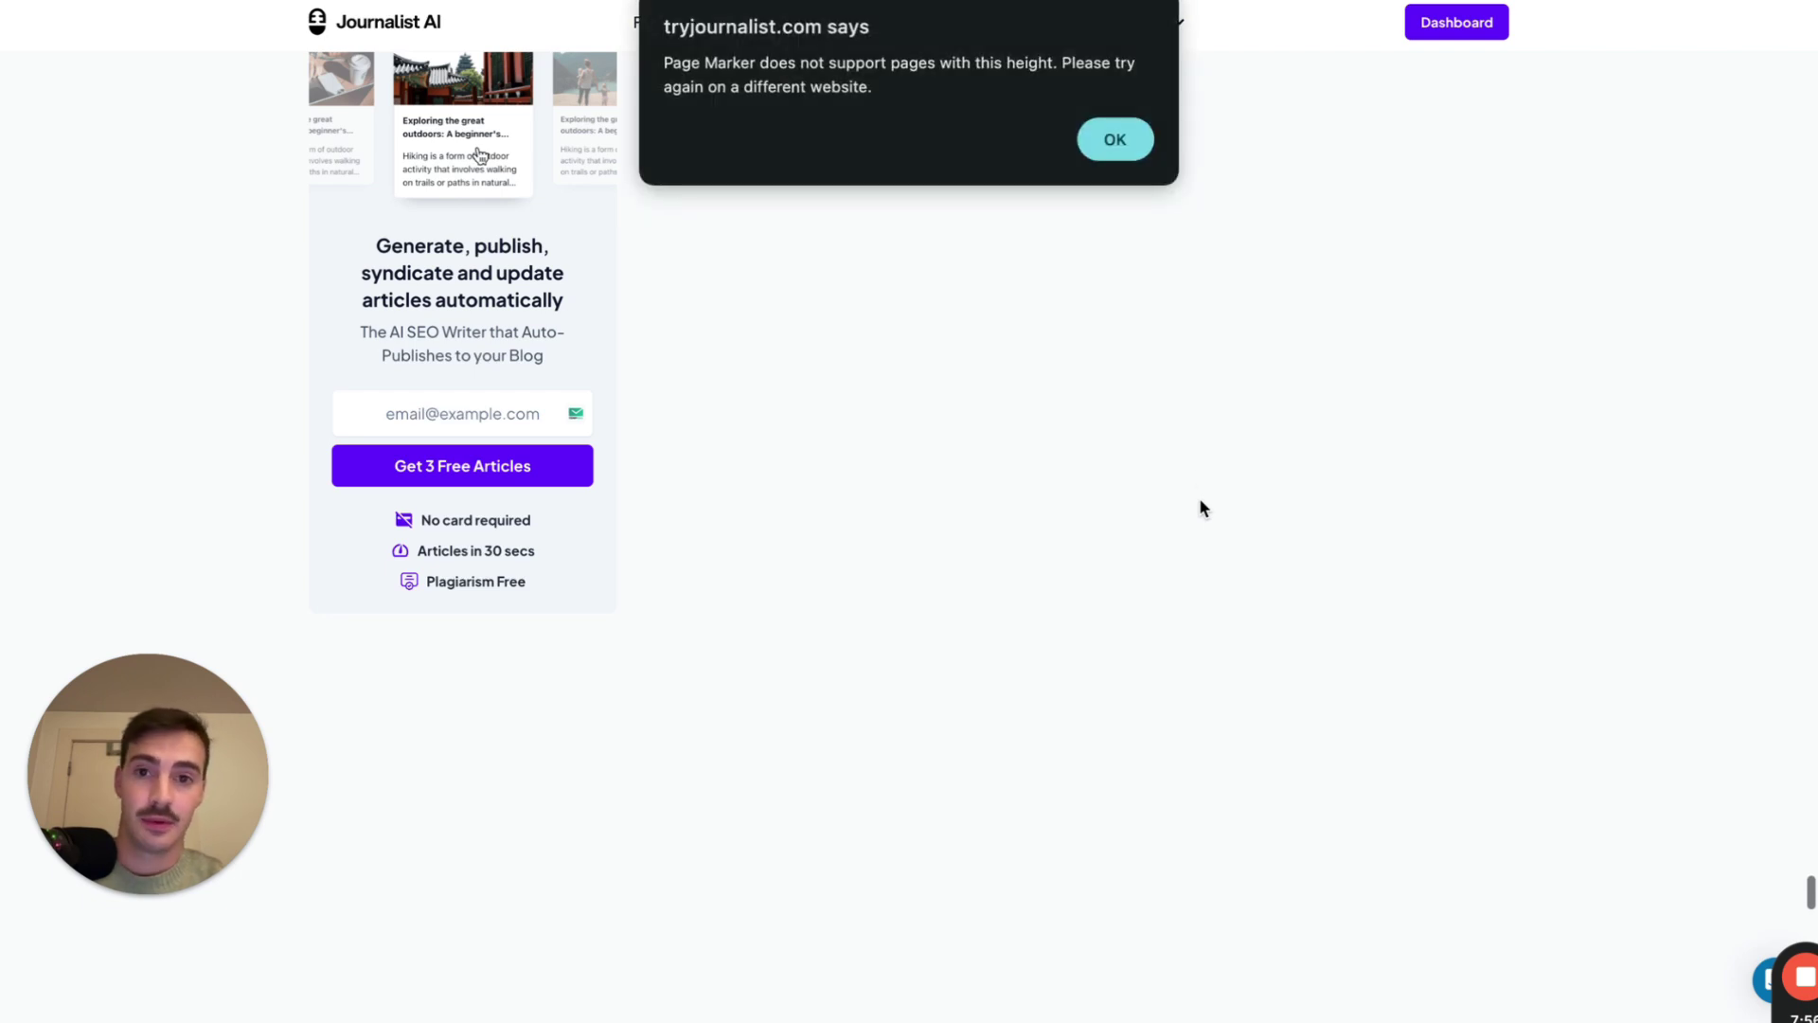
click(1116, 139)
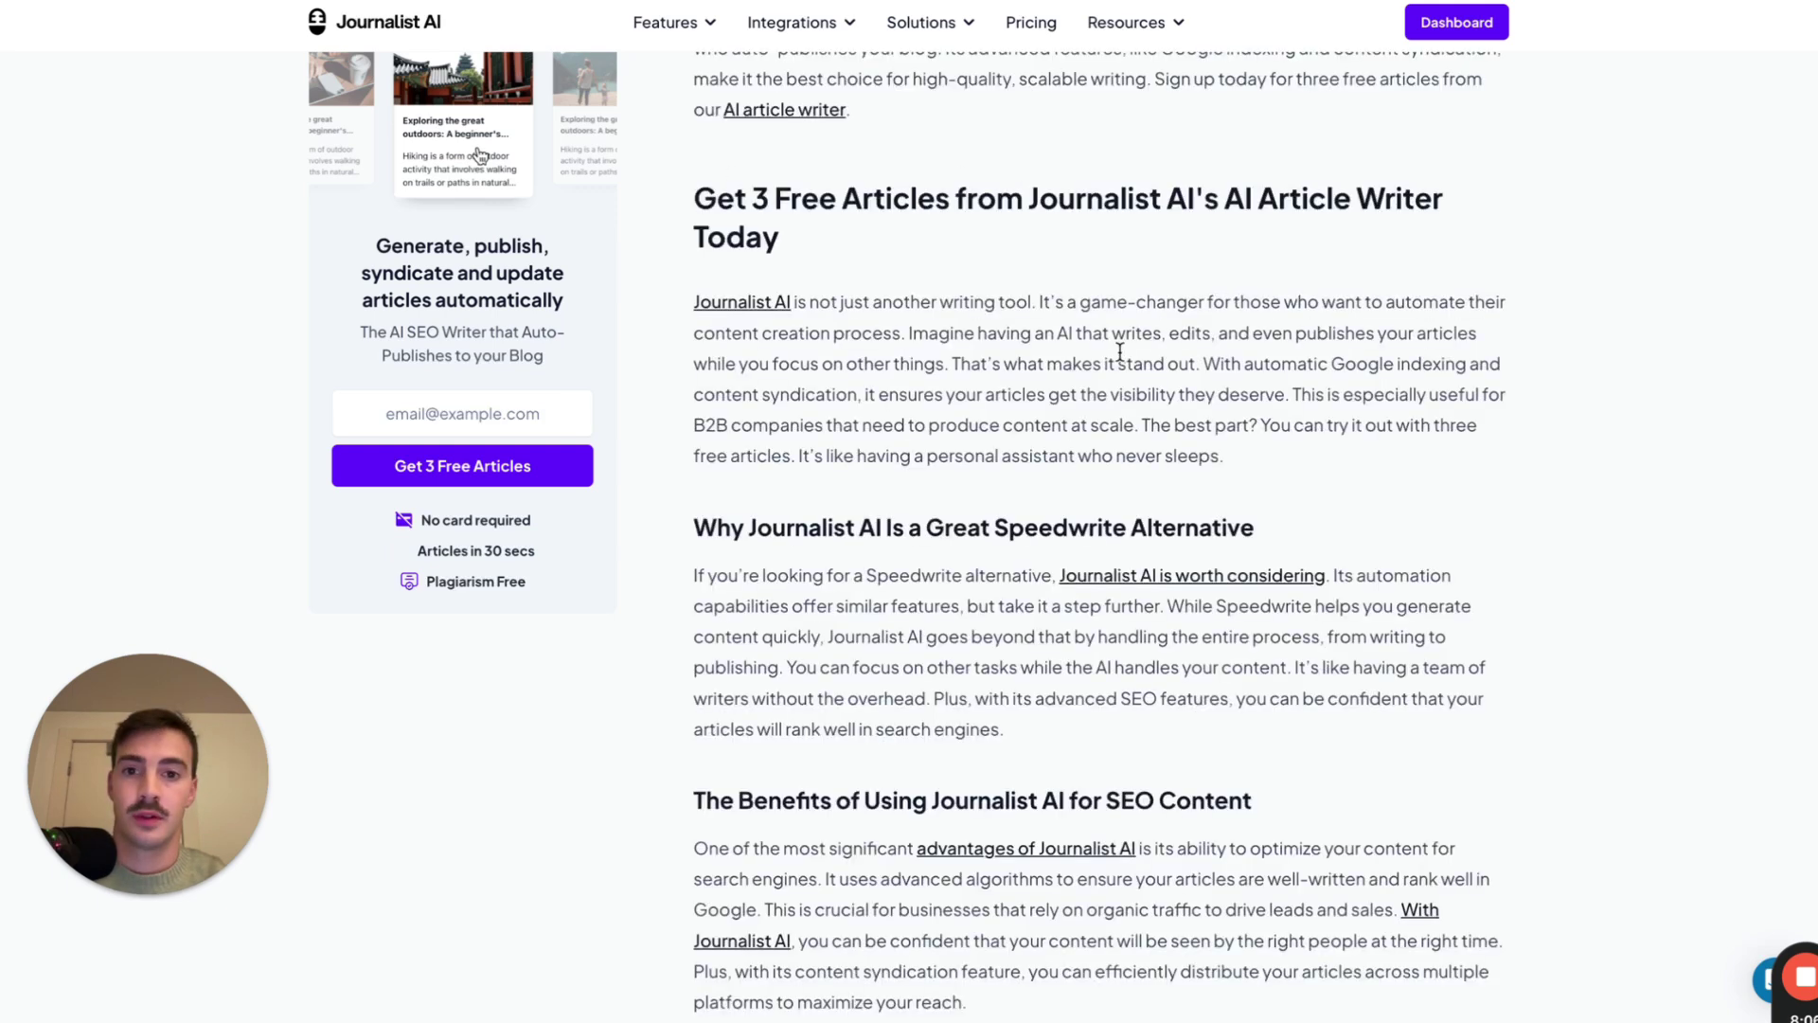
drag(654, 168, 958, 277)
scroll(958, 277, down, 15)
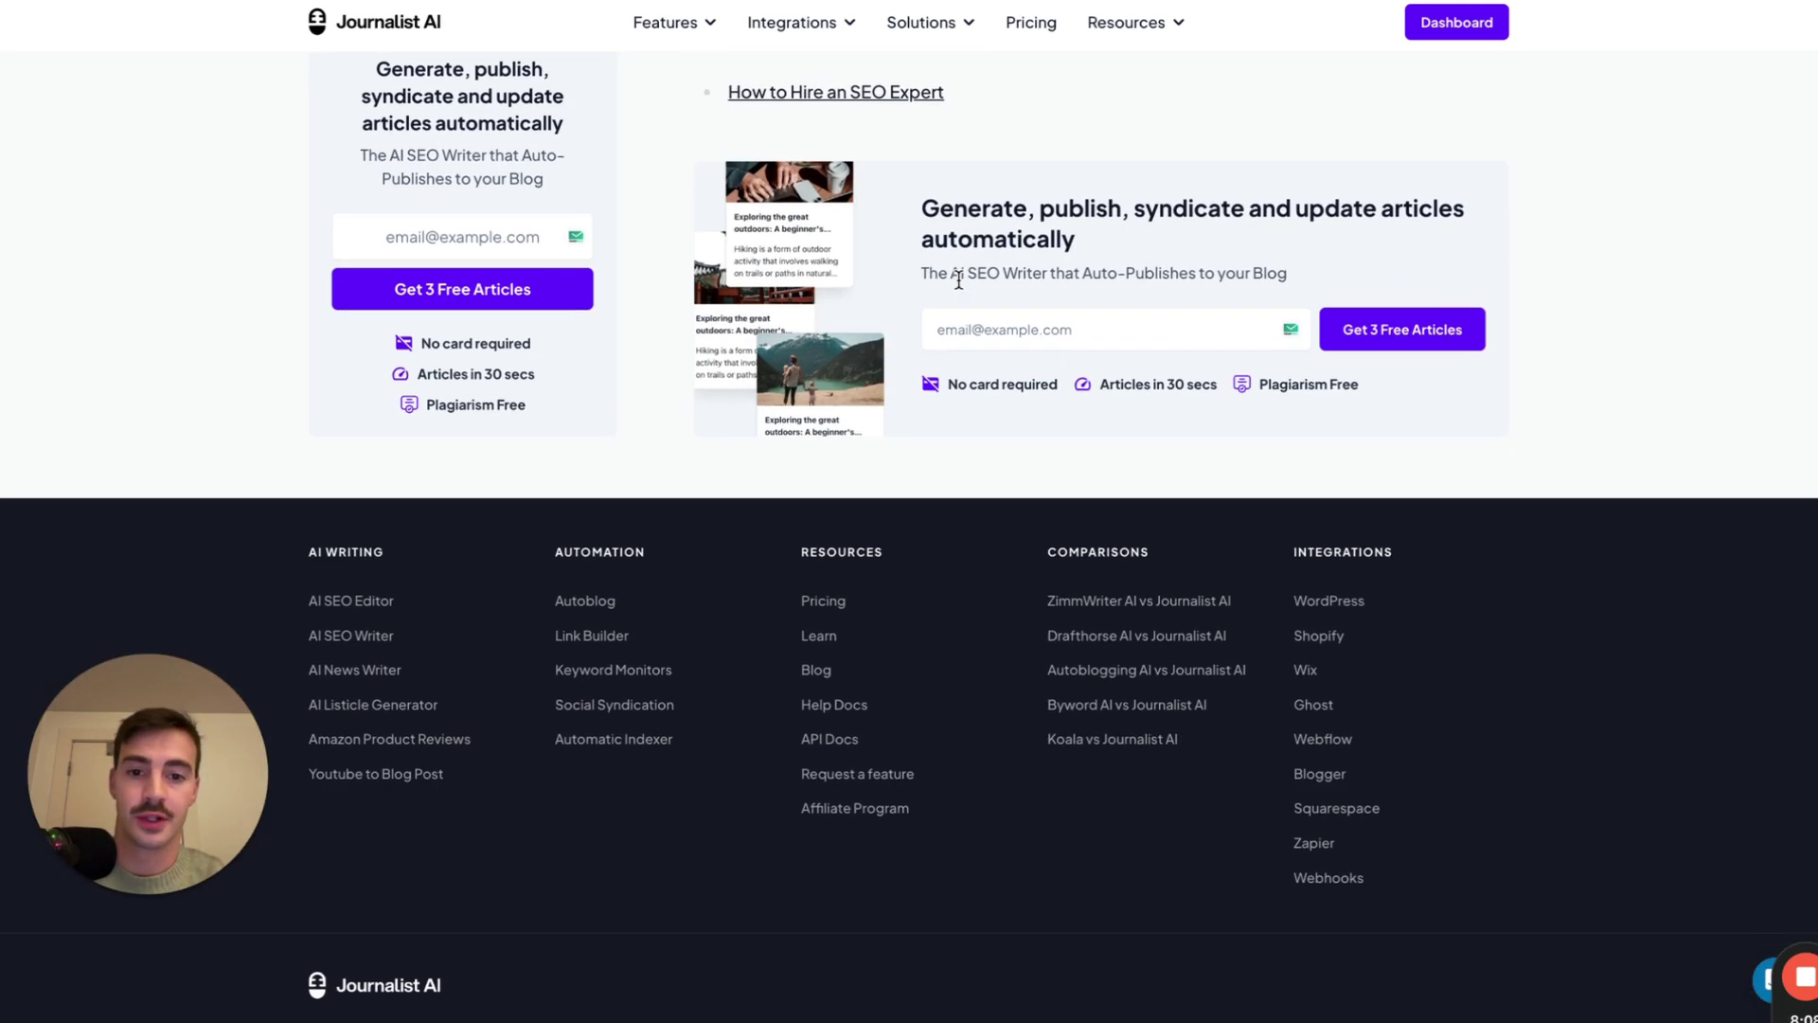
Restore the page to full size and scroll back up to the article's title before leaving it
key(ctrl+plus)
scroll(1051, 259, up, 5)
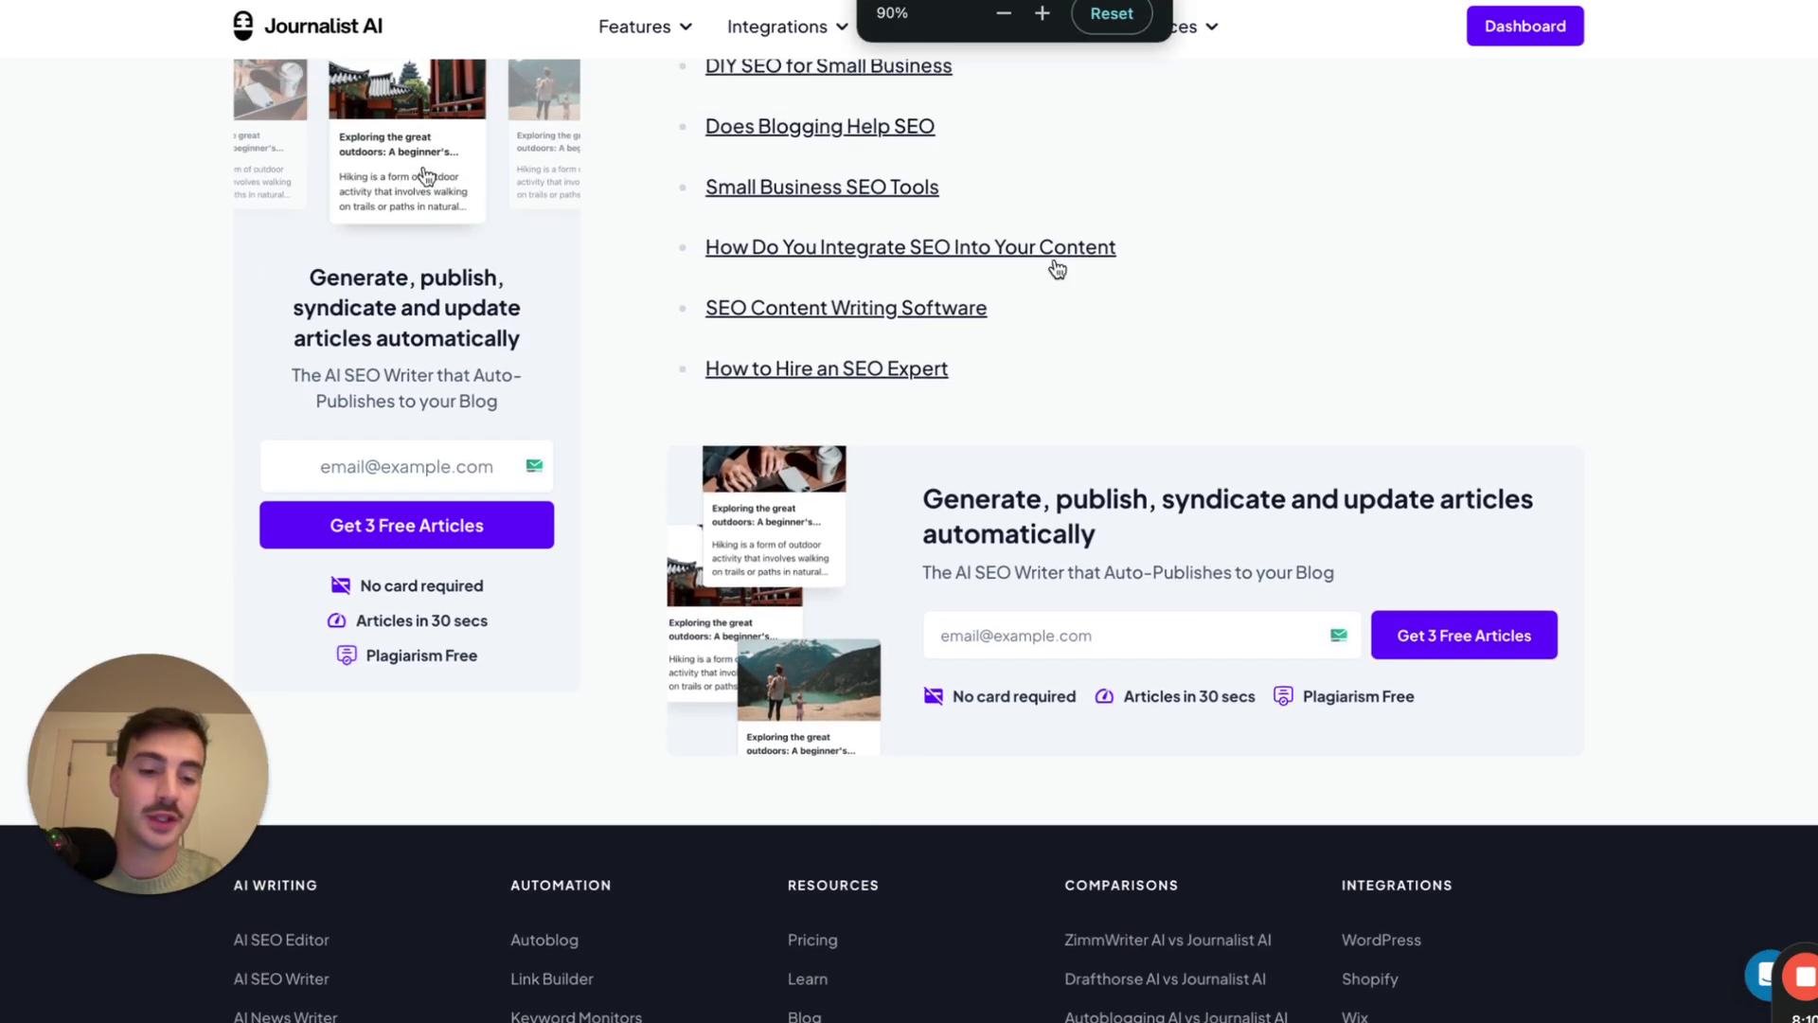
key(ctrl+plus)
scroll(1054, 265, up, 20)
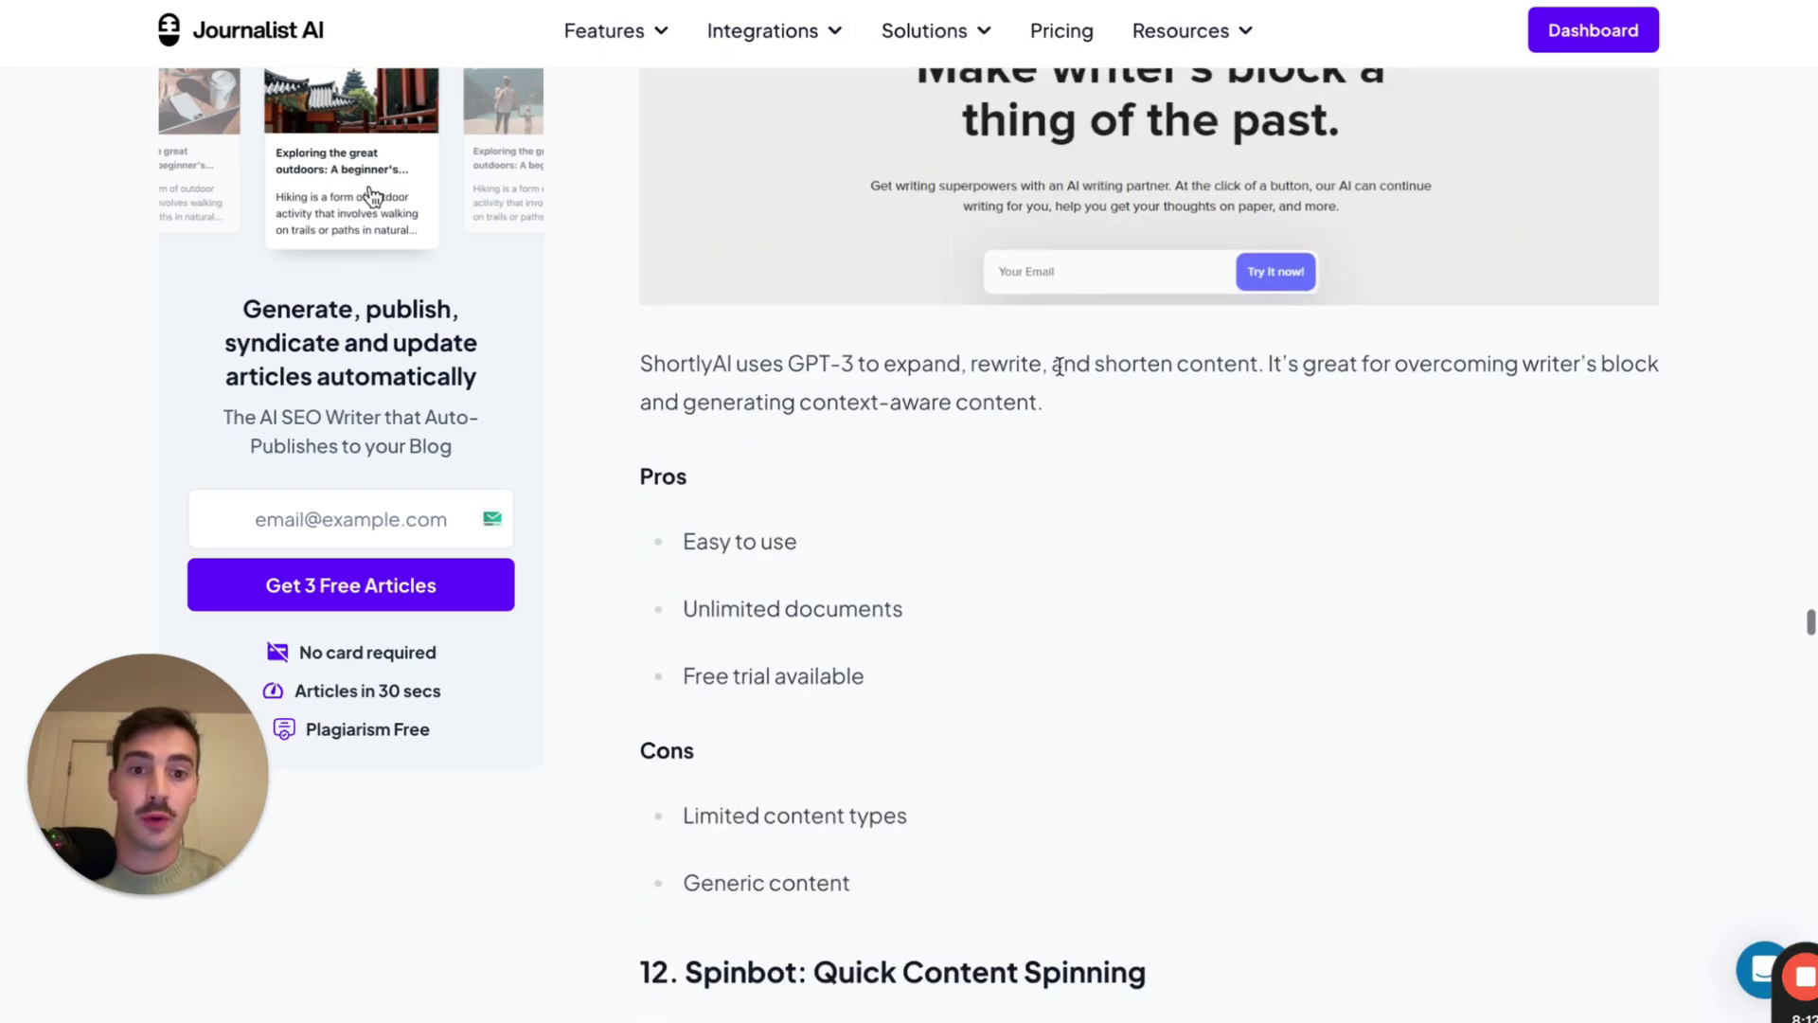
scroll(1057, 371, up, 20)
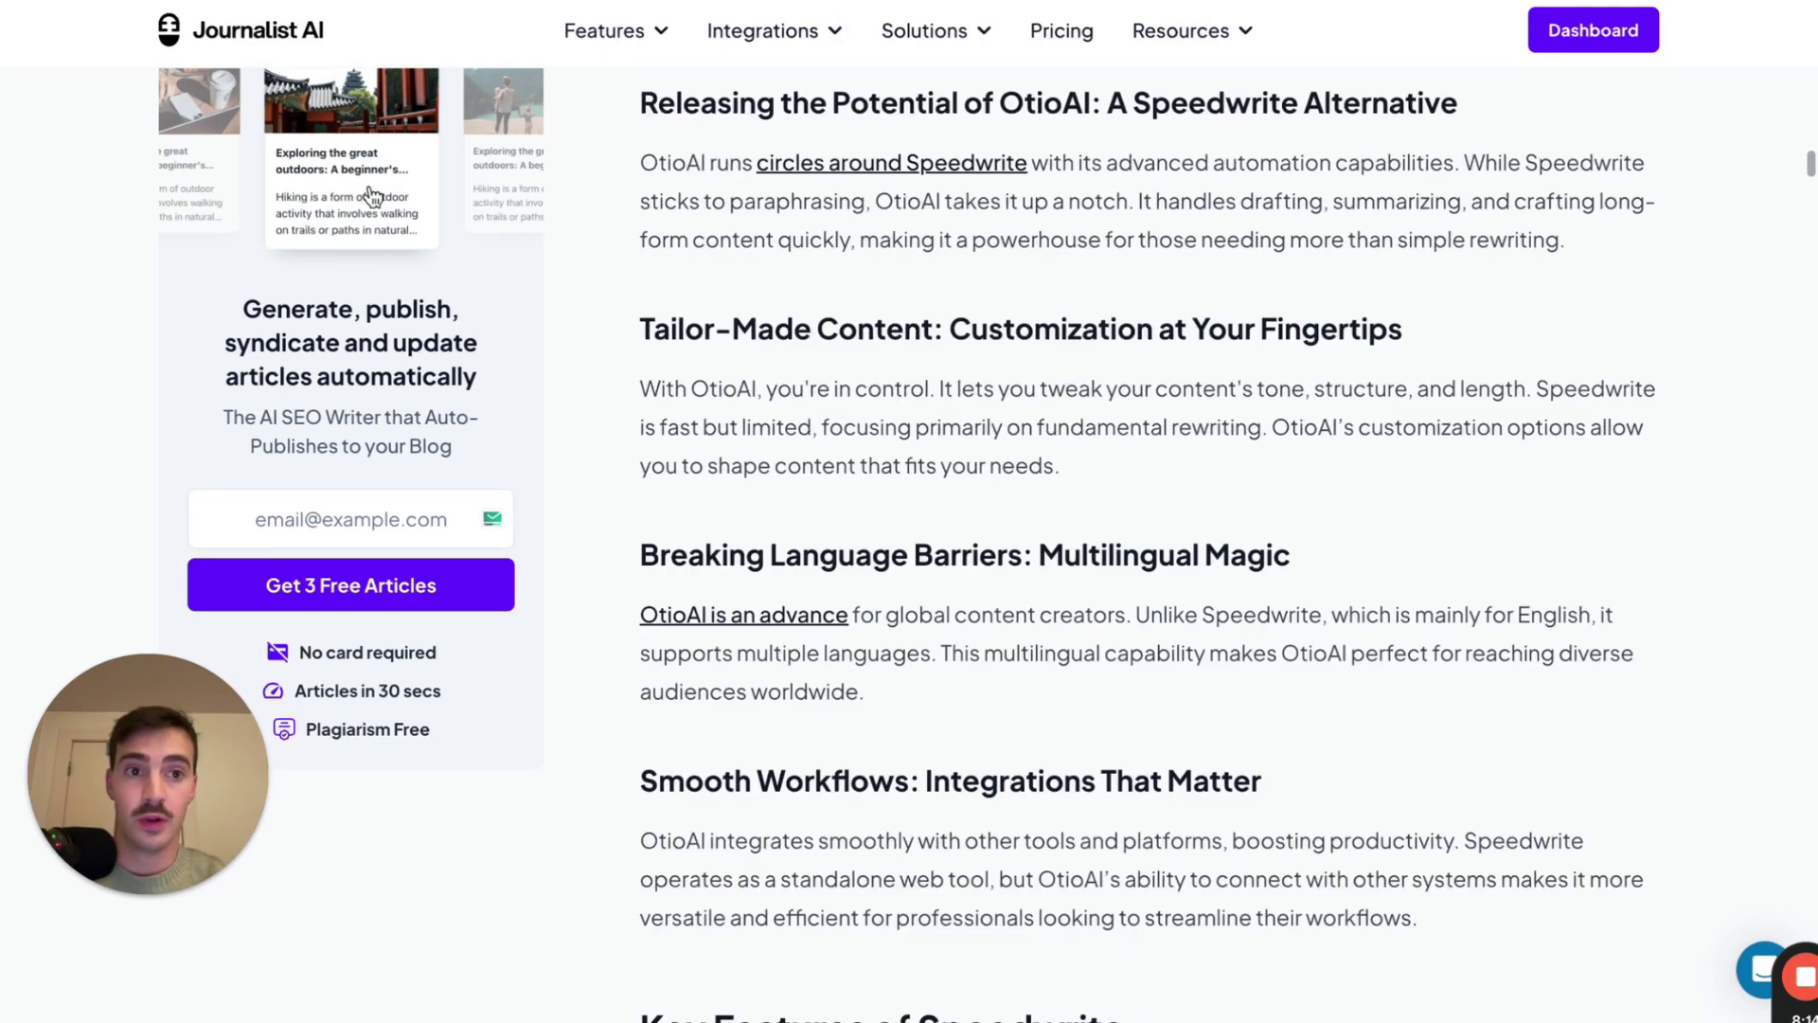
scroll(1057, 379, up, 10)
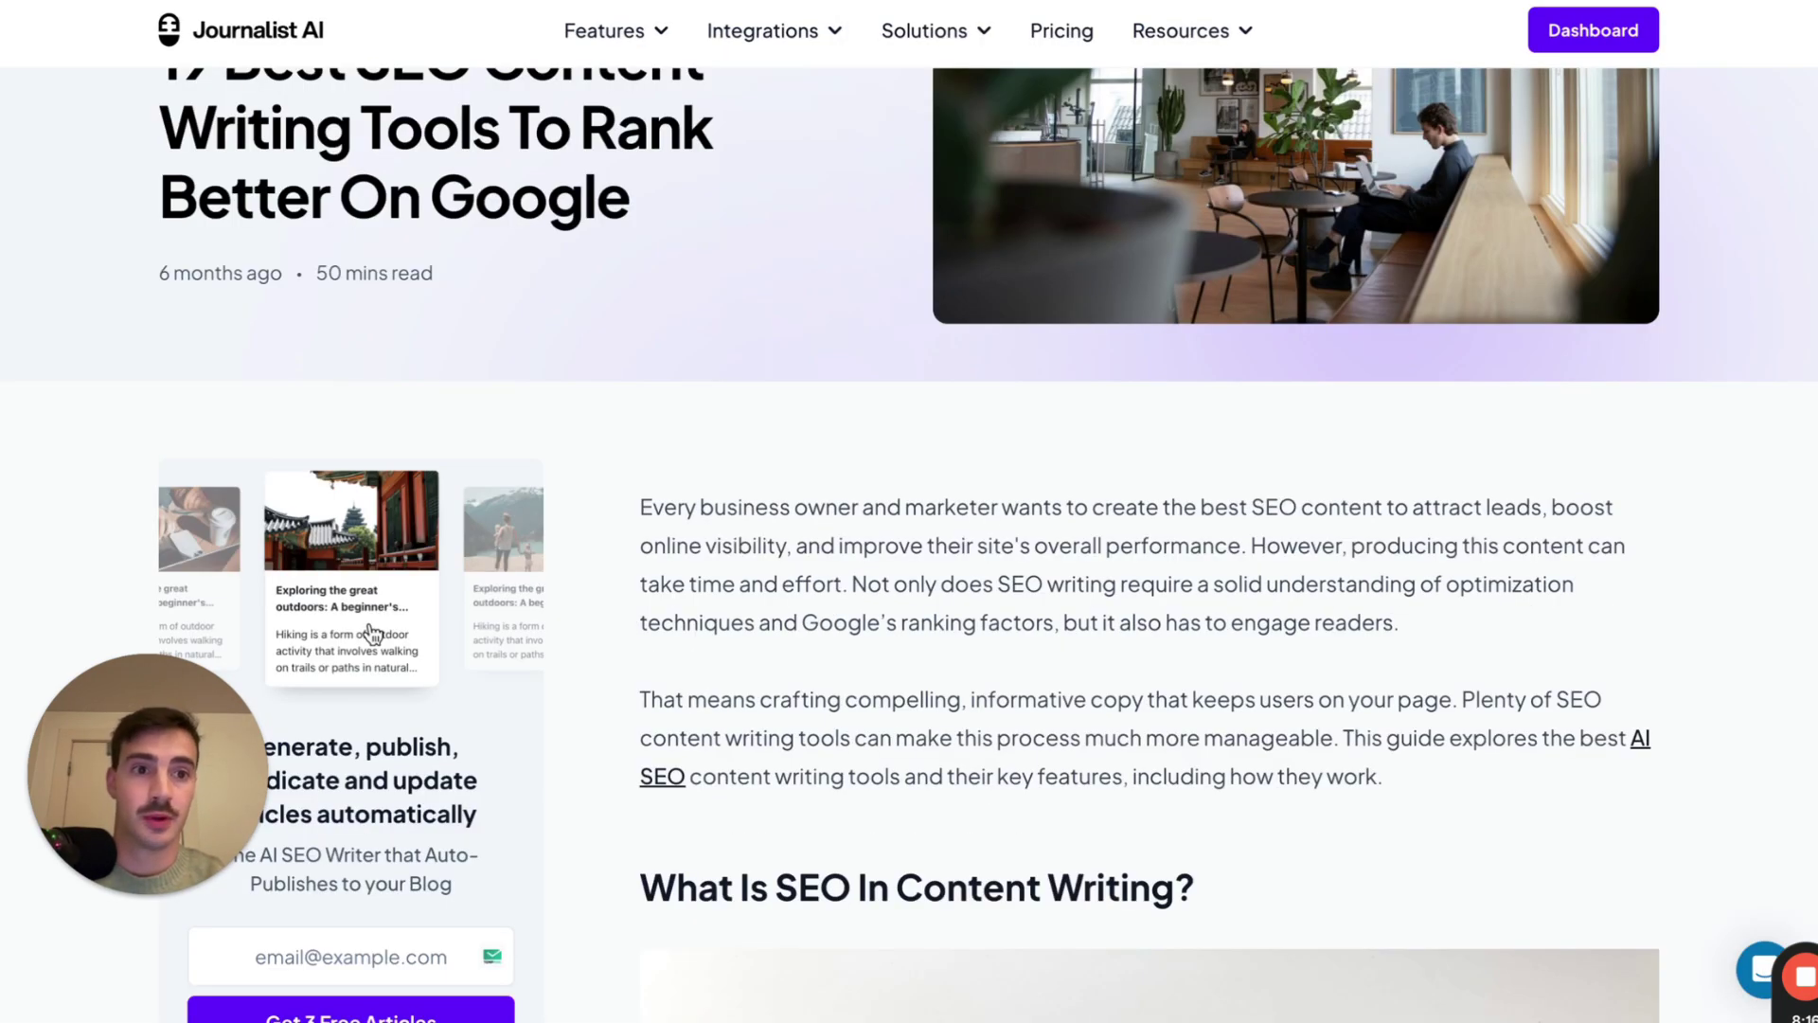
click(1590, 38)
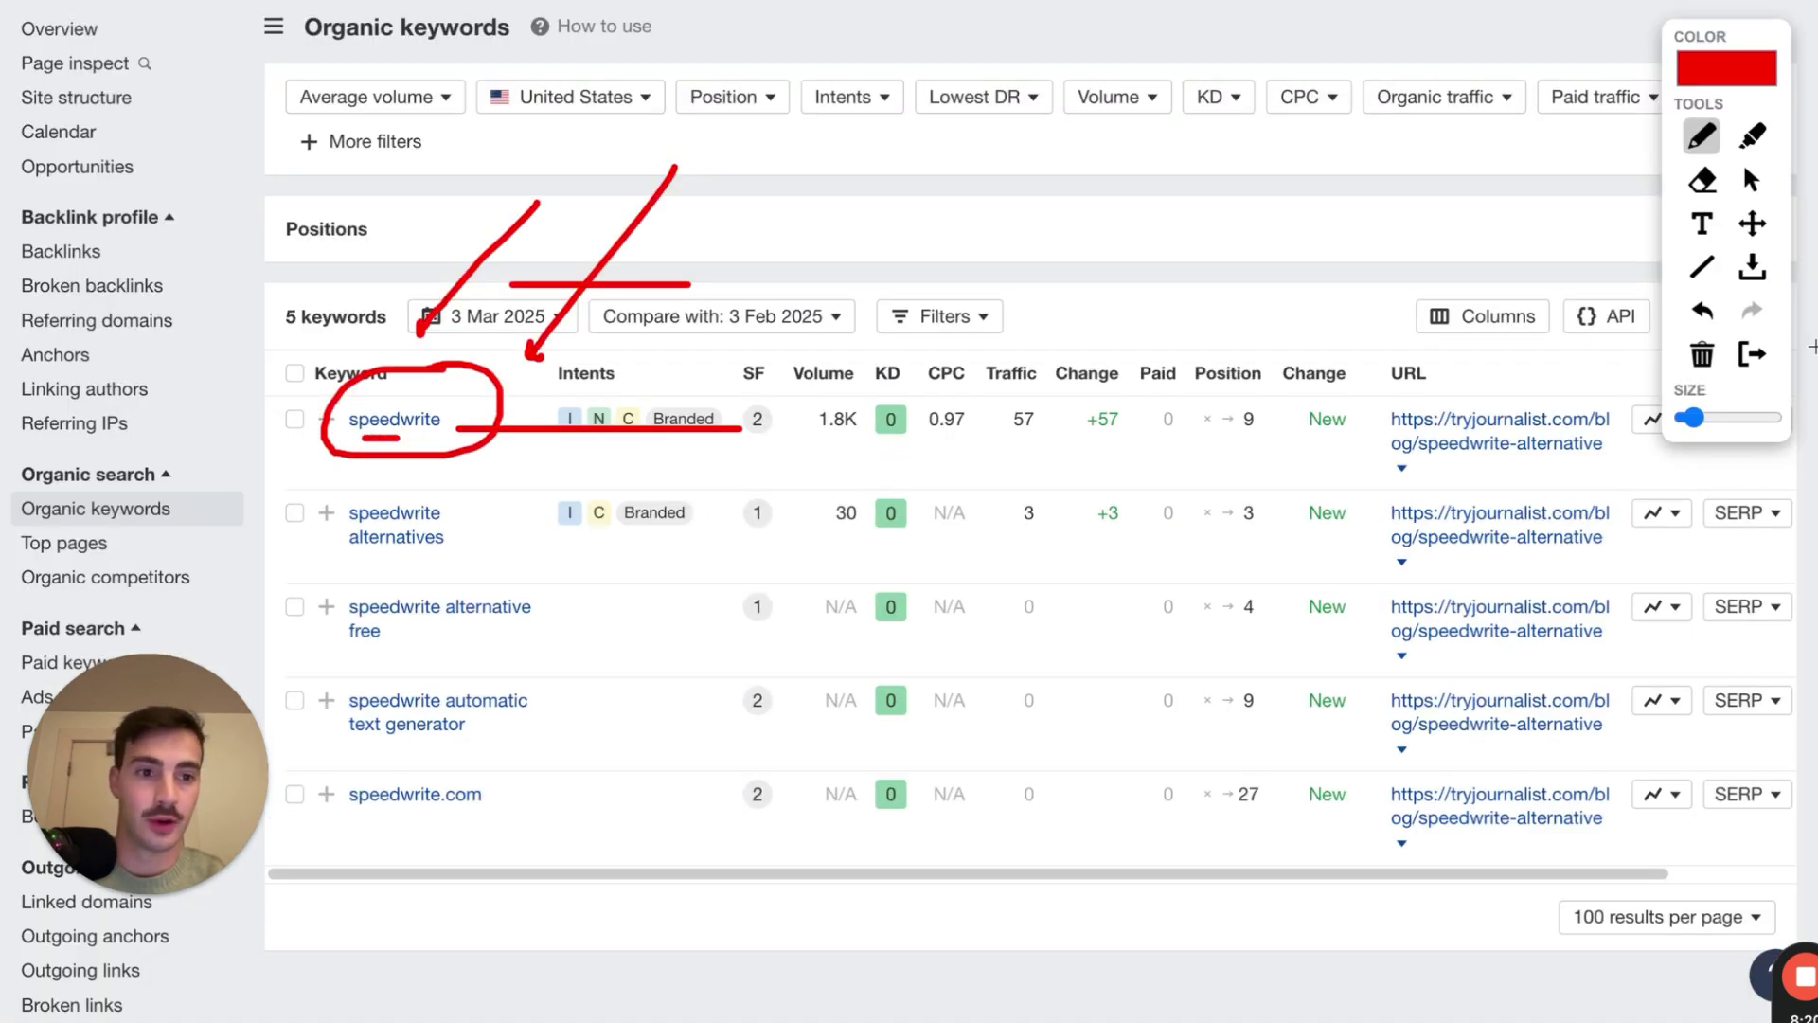
Under Knowledge Base, create 'speedwrite' with Mark as Default off, then open its settings
click(1752, 355)
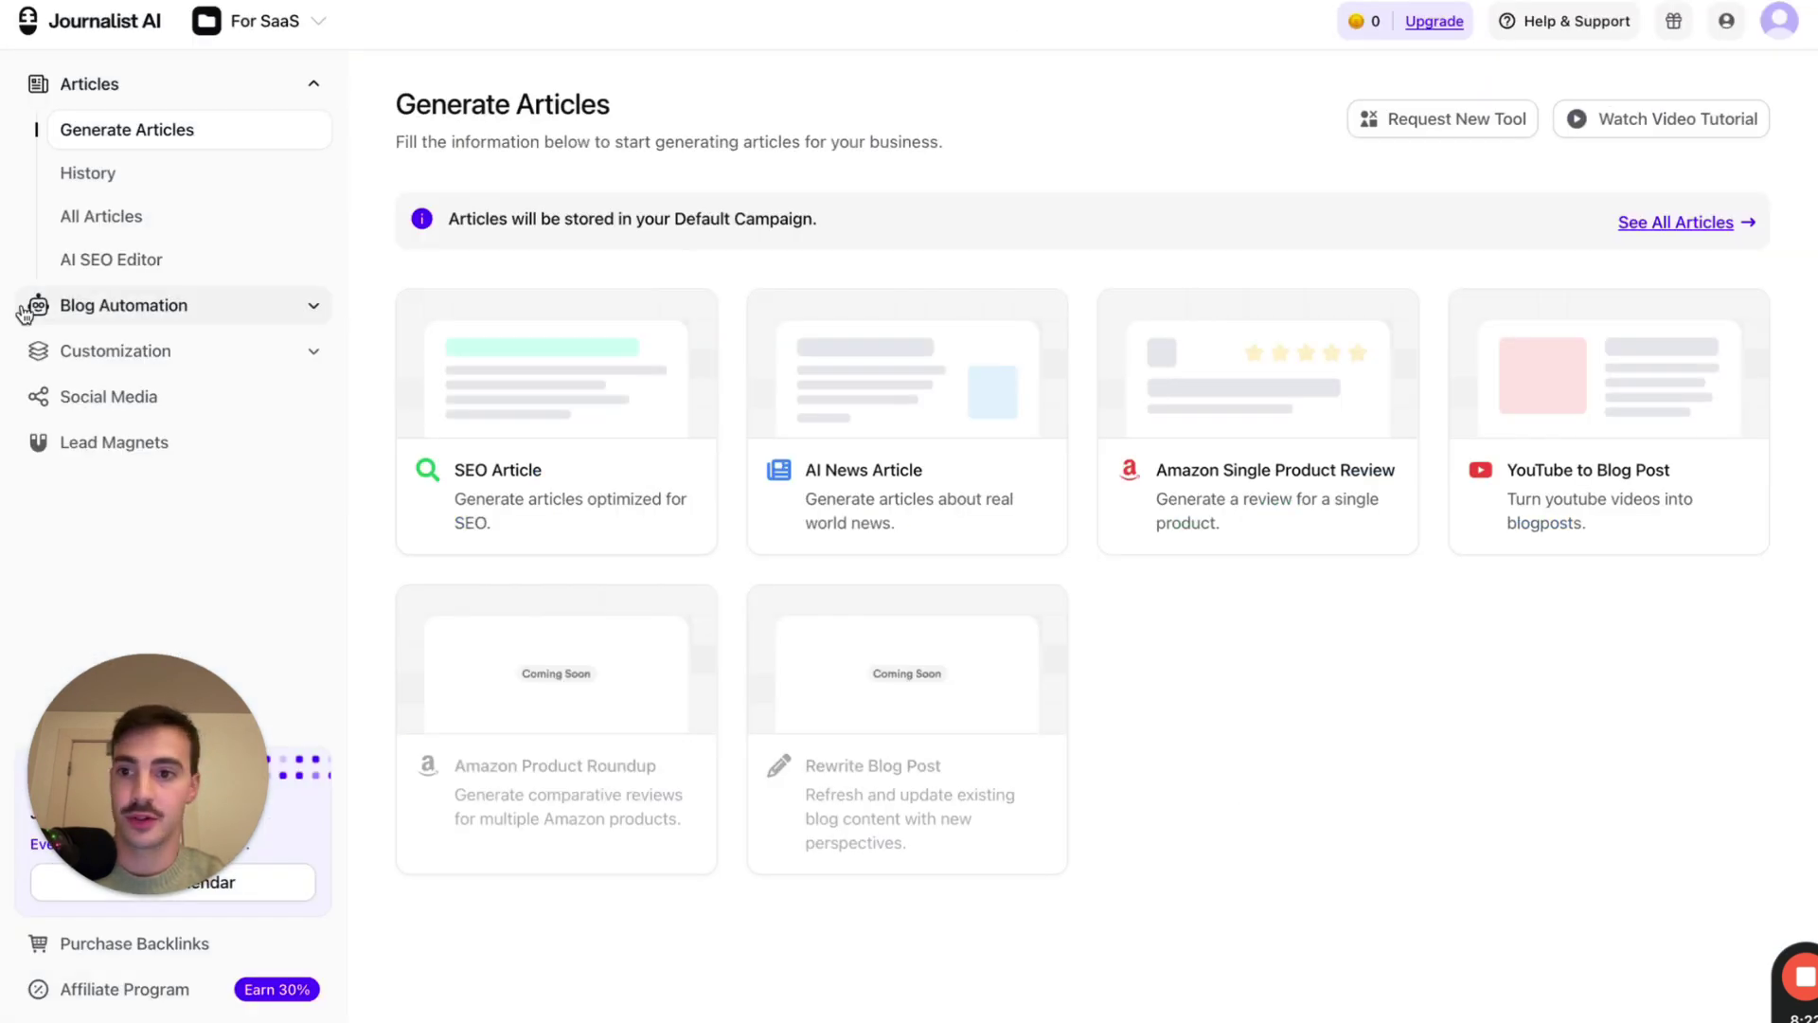
click(133, 306)
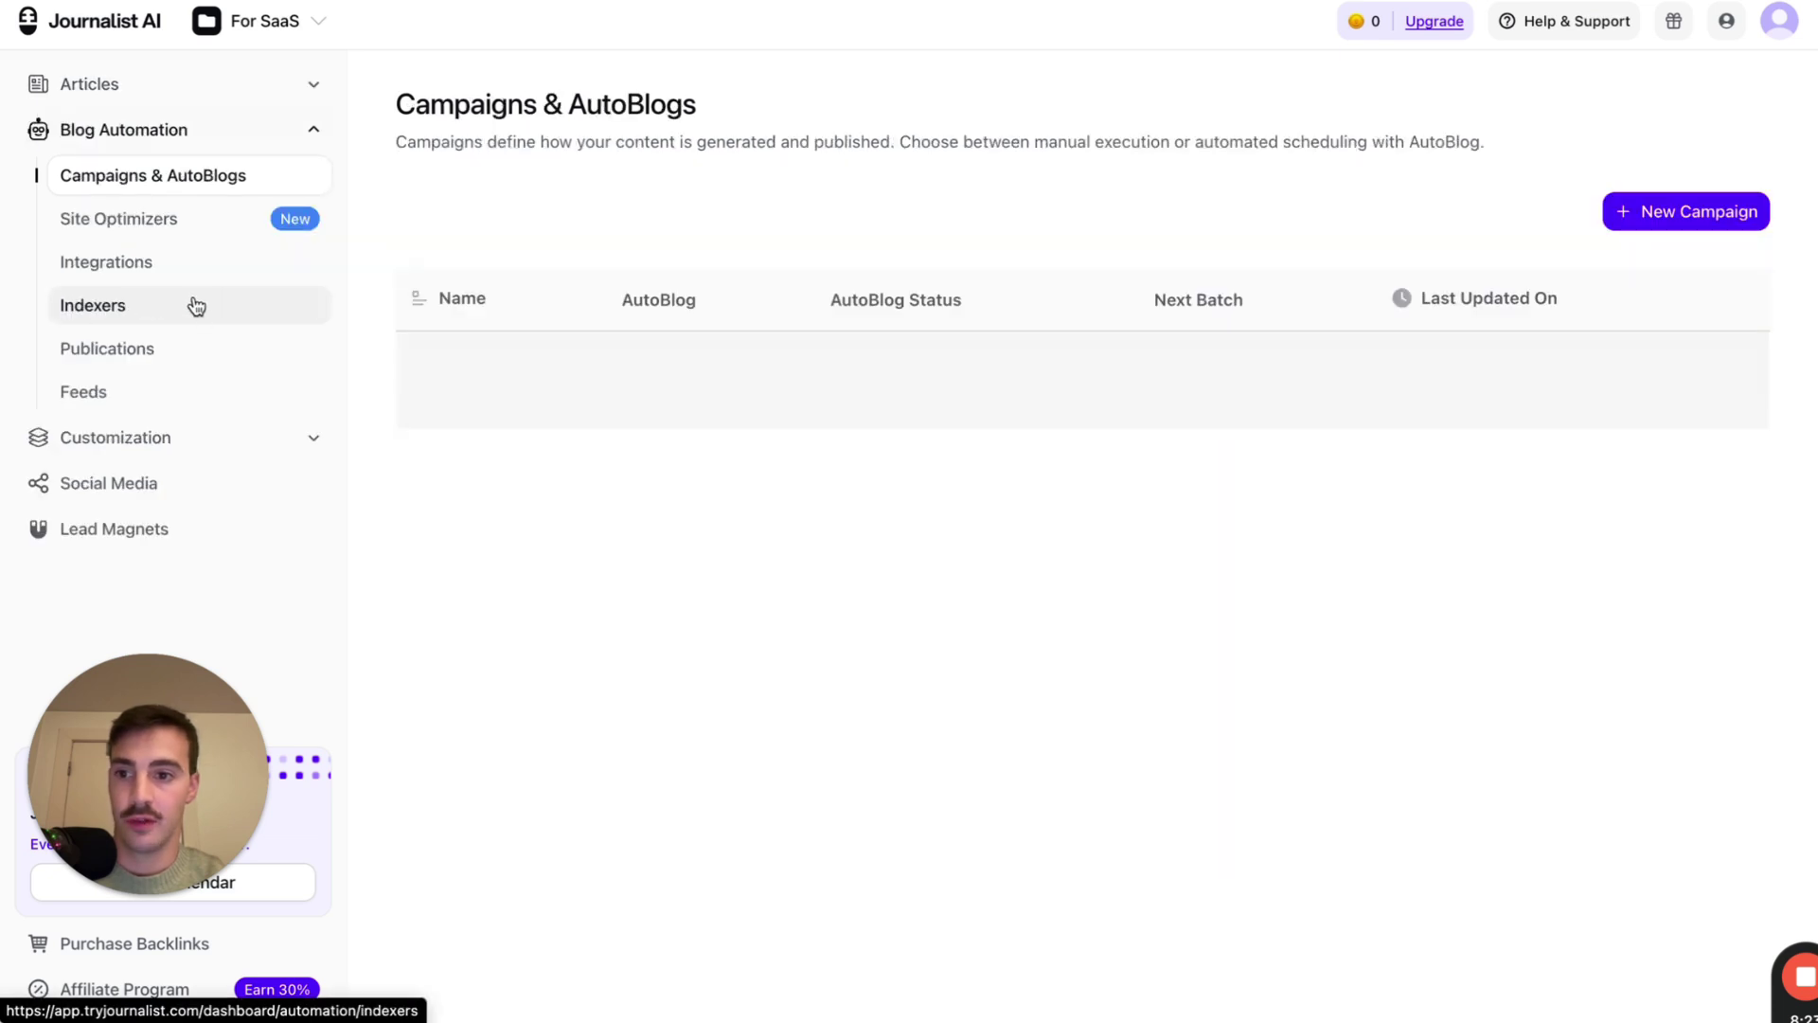
click(162, 438)
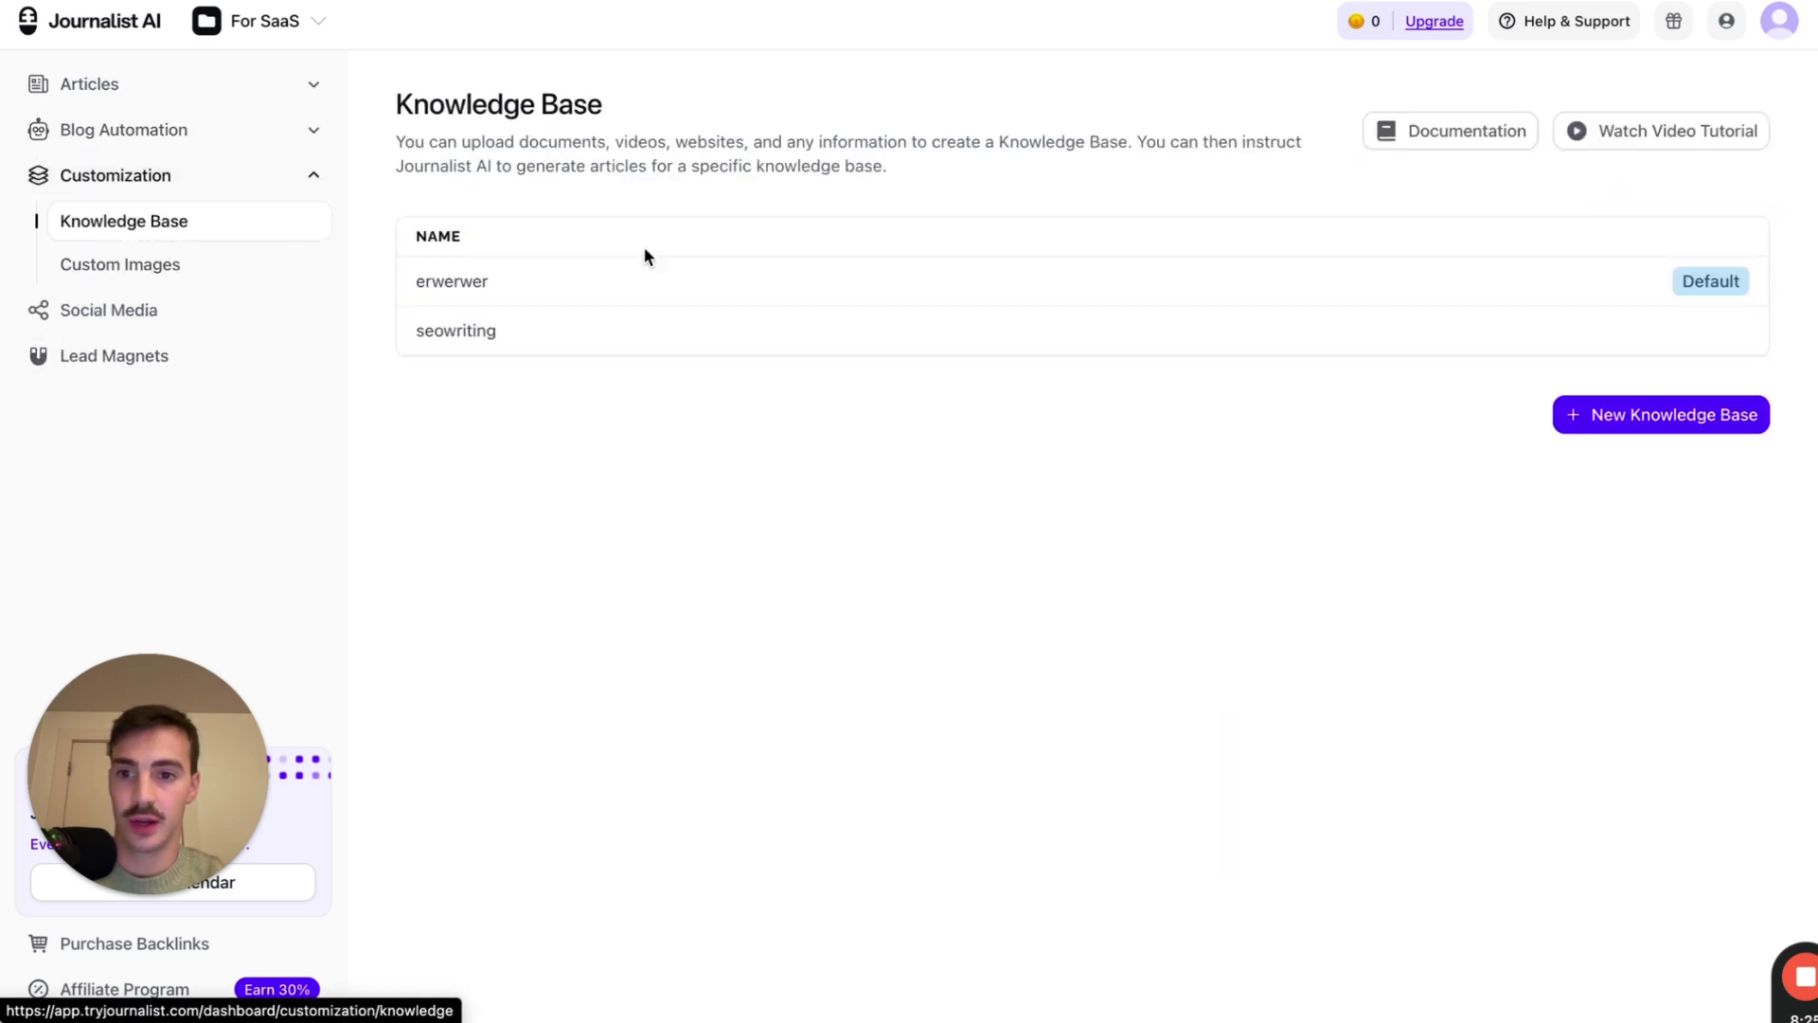
click(1591, 414)
click(555, 221)
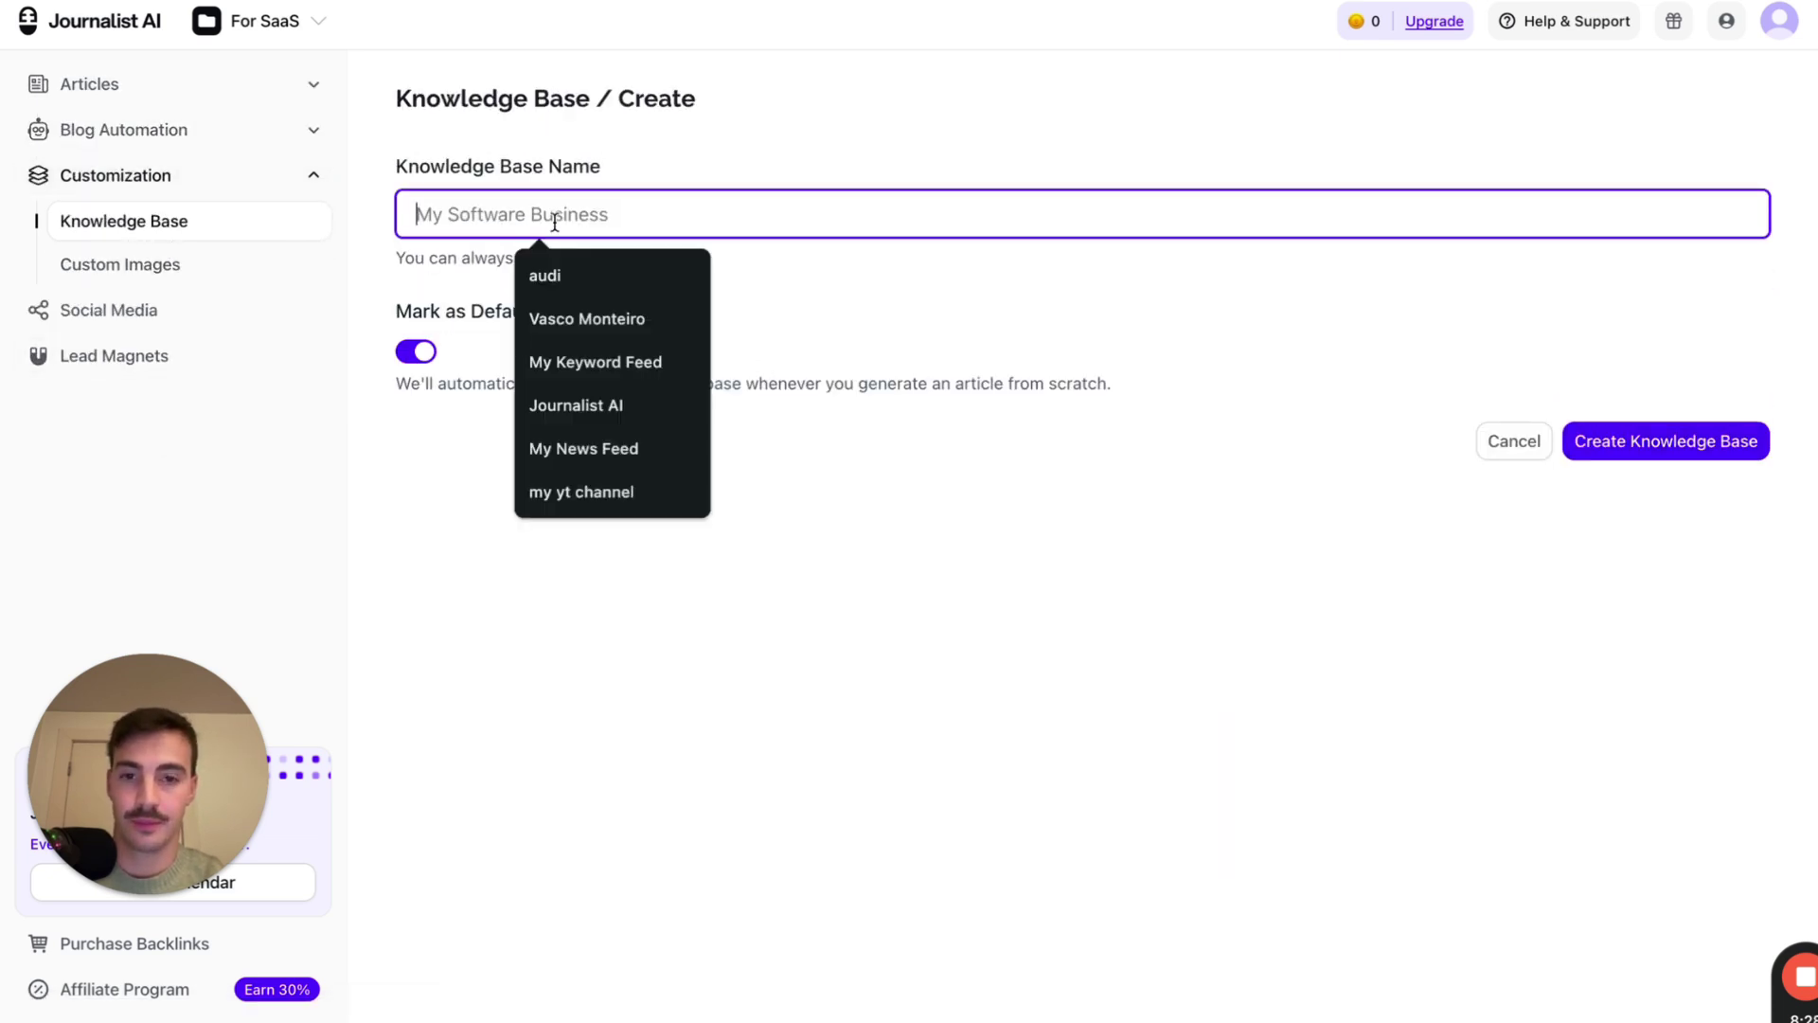
text(speedwrite)
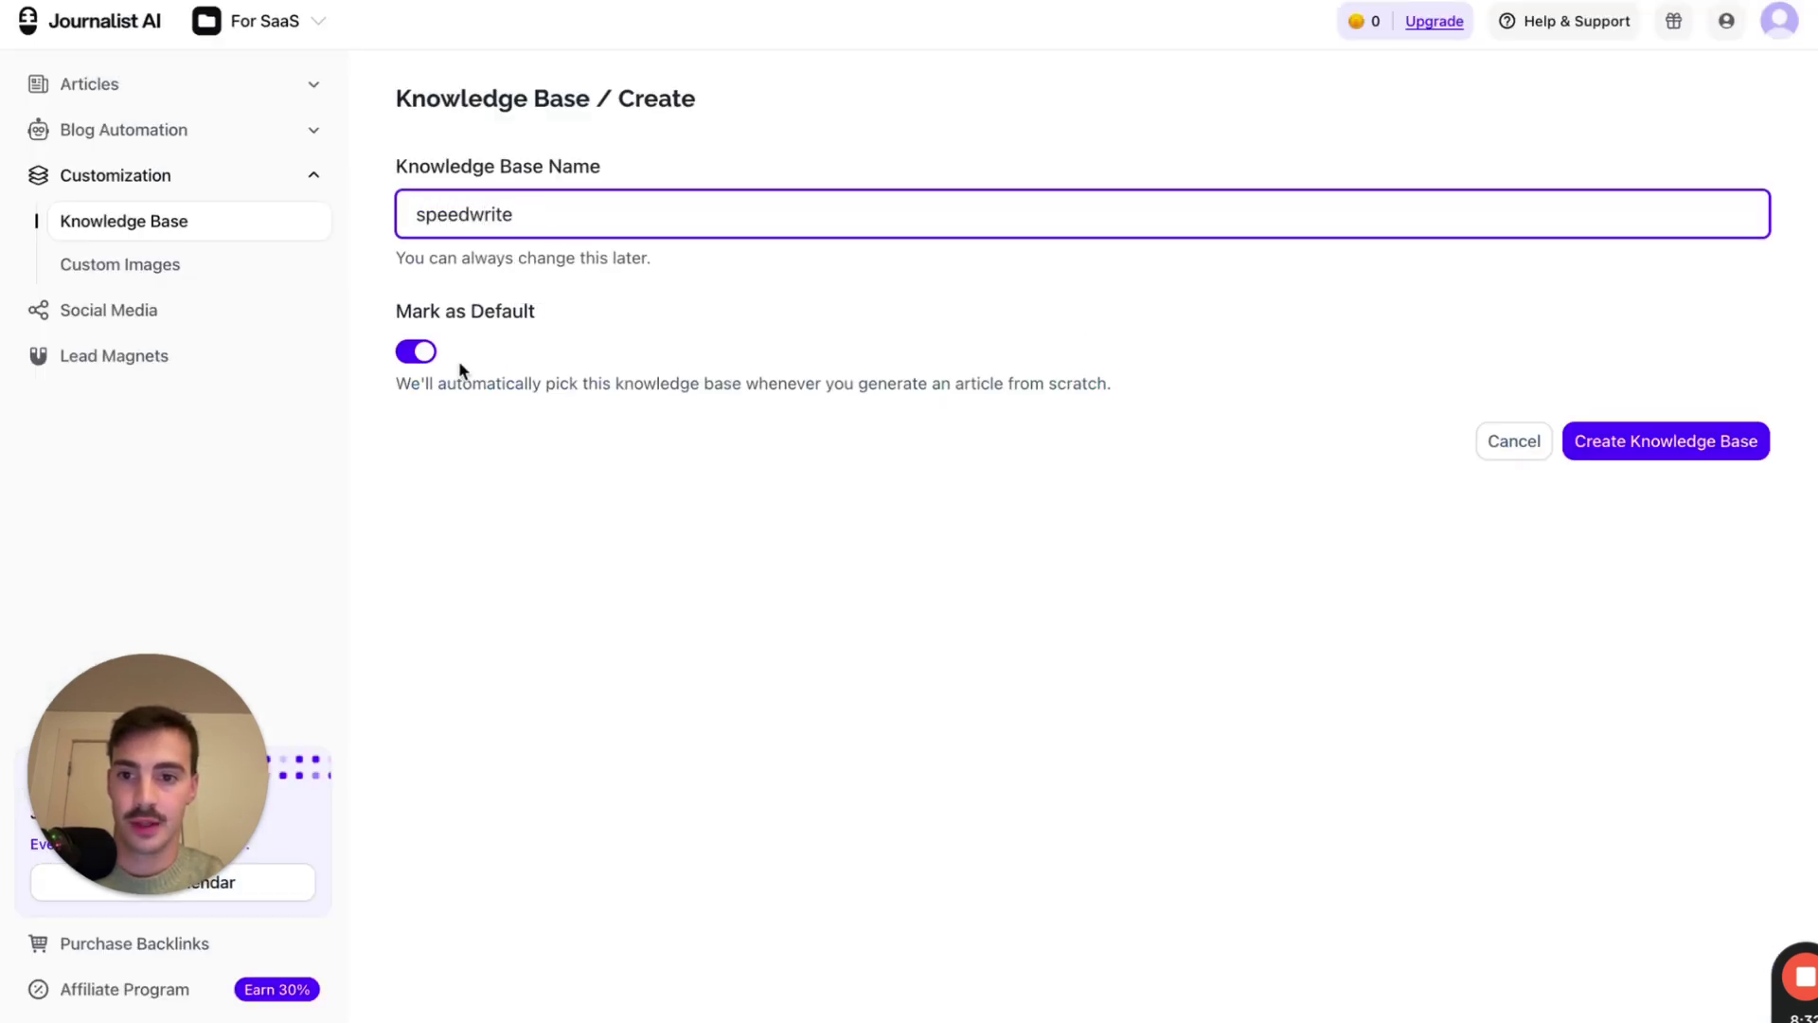
click(431, 353)
click(1641, 449)
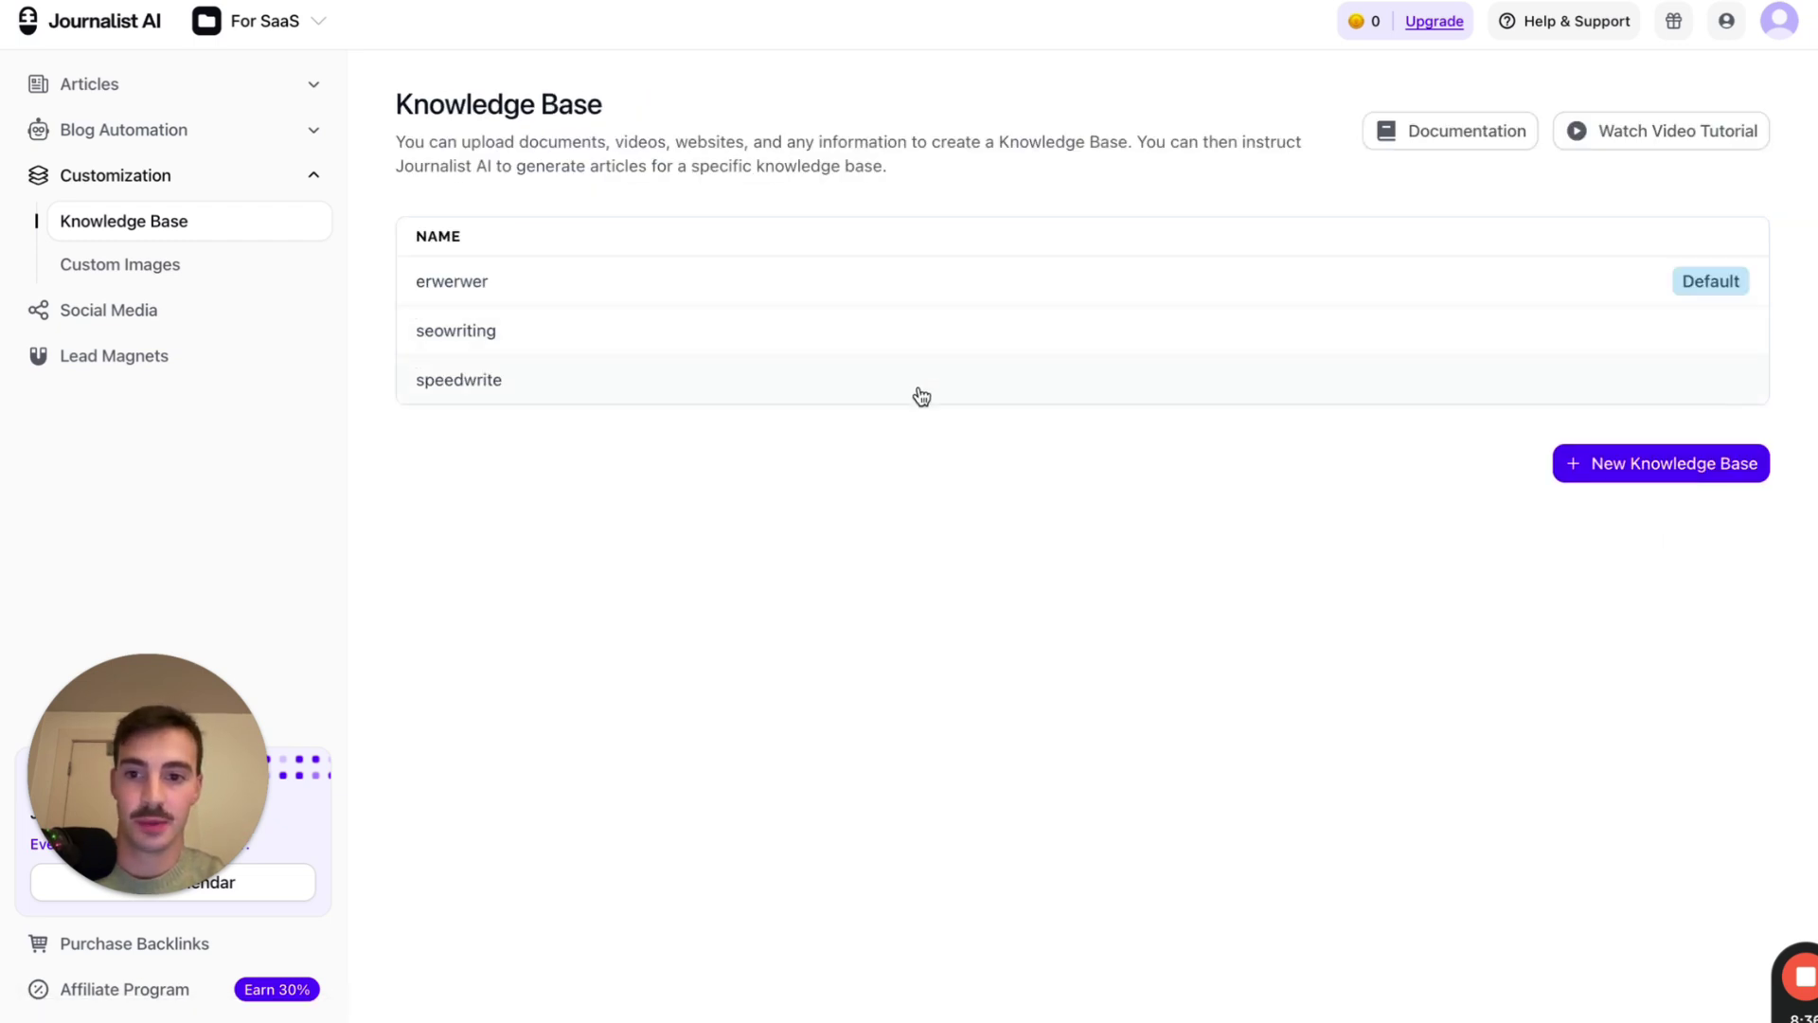
click(922, 396)
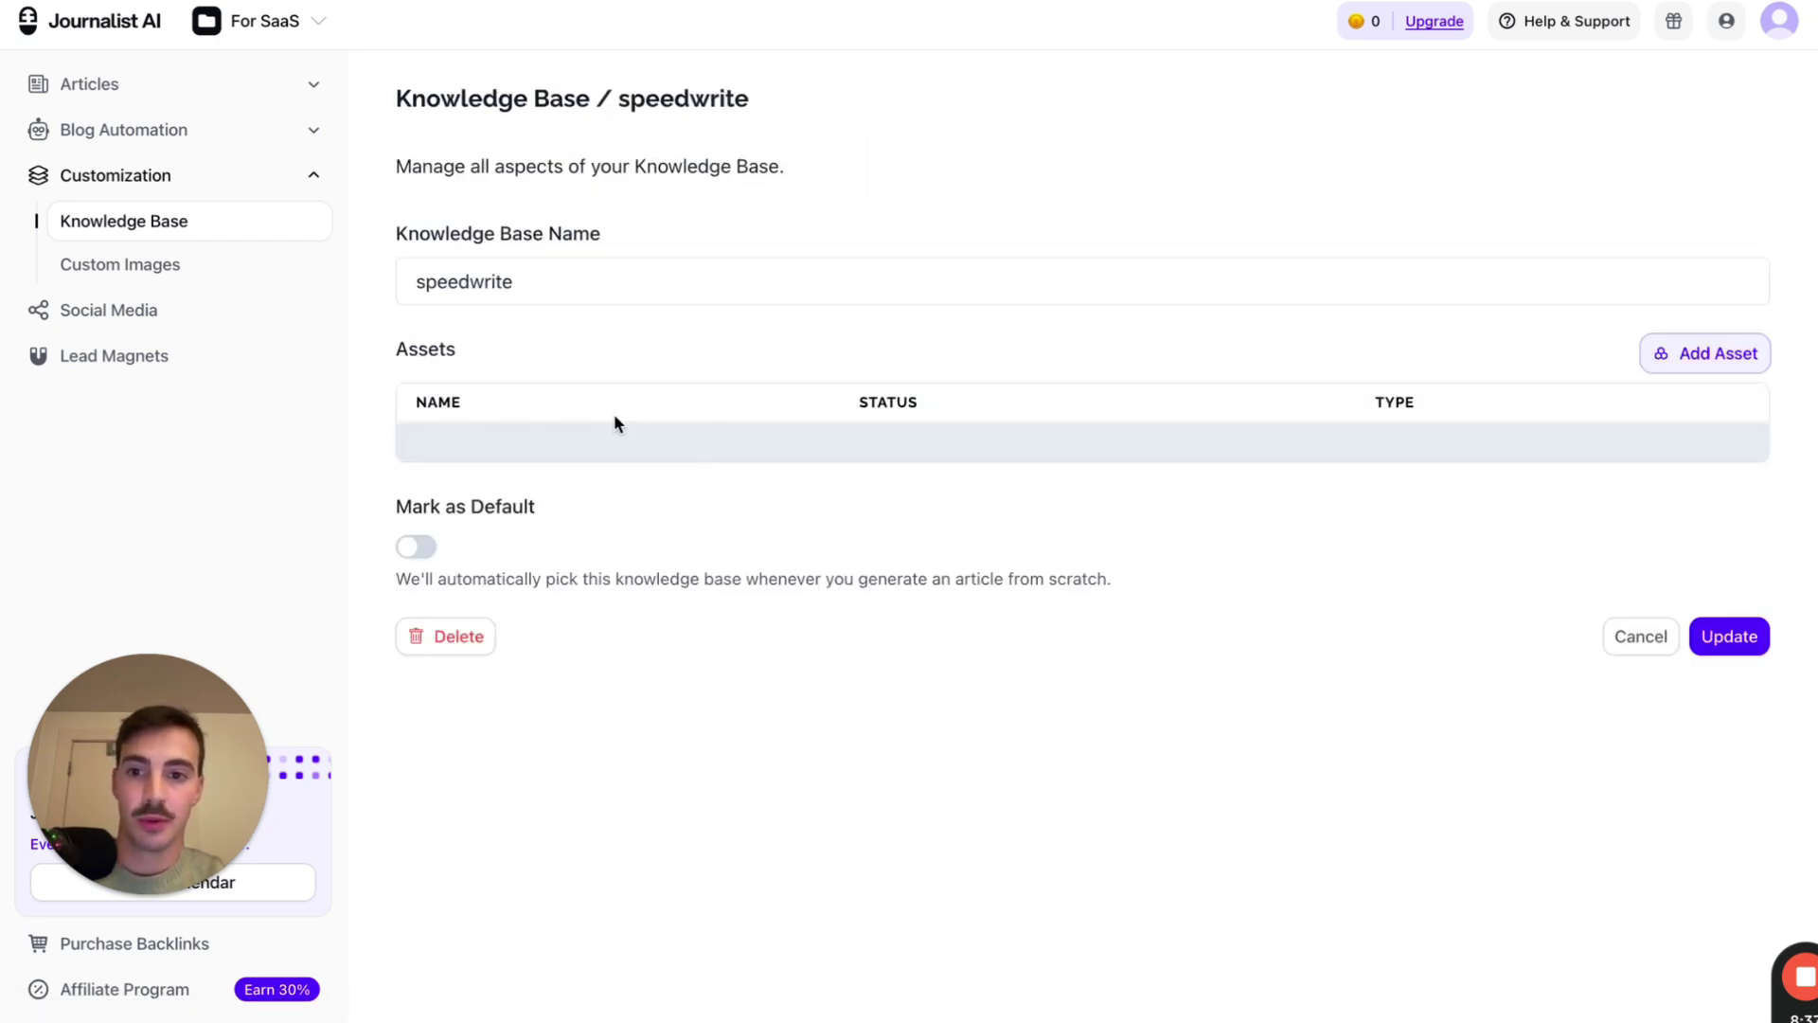
Start a new asset for speedwrite, keeping the asset type on Plain Text
click(1696, 353)
click(1068, 333)
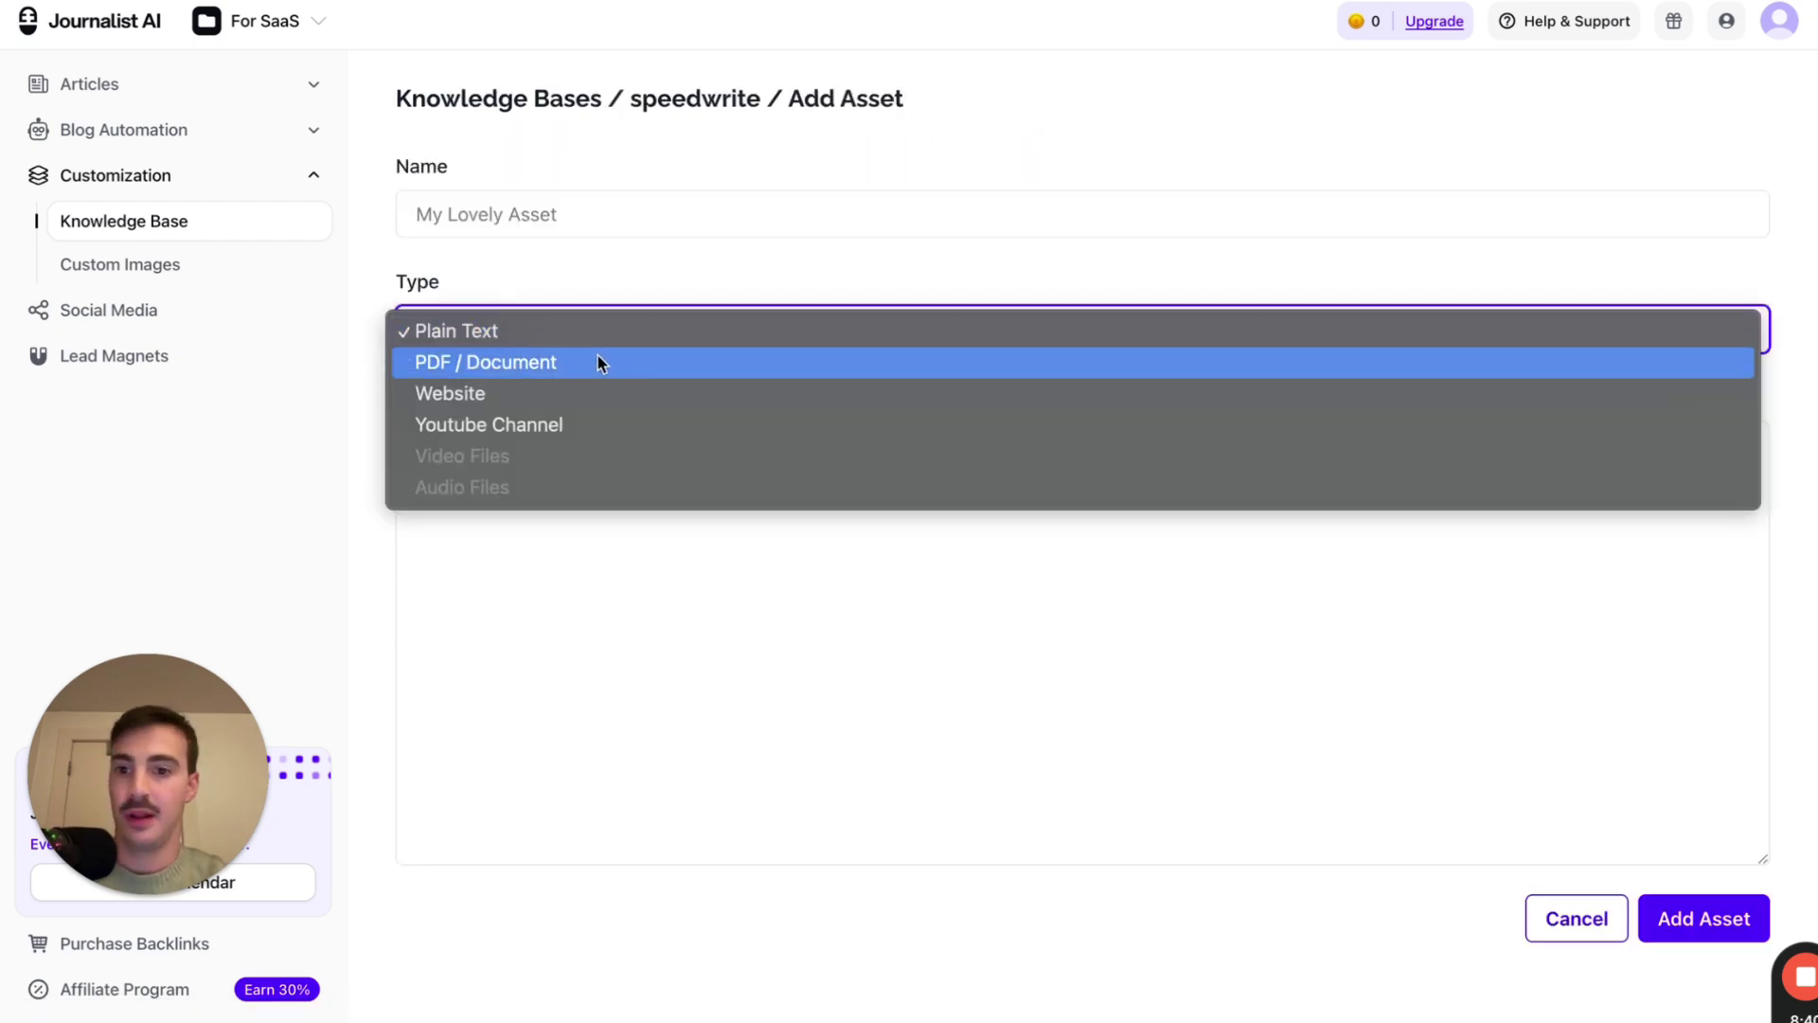
click(719, 272)
Sketch red annotations over the Add Asset form: a loop, a letter, an arrow and a box
key(alt+shift+d)
mouse_move(941, 225)
mouse_down()
mouse_move(1165, 354)
mouse_move(1003, 251)
mouse_up()
mouse_move(1014, 409)
mouse_down()
mouse_move(1028, 379)
mouse_move(943, 441)
mouse_up()
mouse_move(804, 336)
mouse_down()
mouse_move(116, 159)
mouse_move(92, 71)
mouse_up()
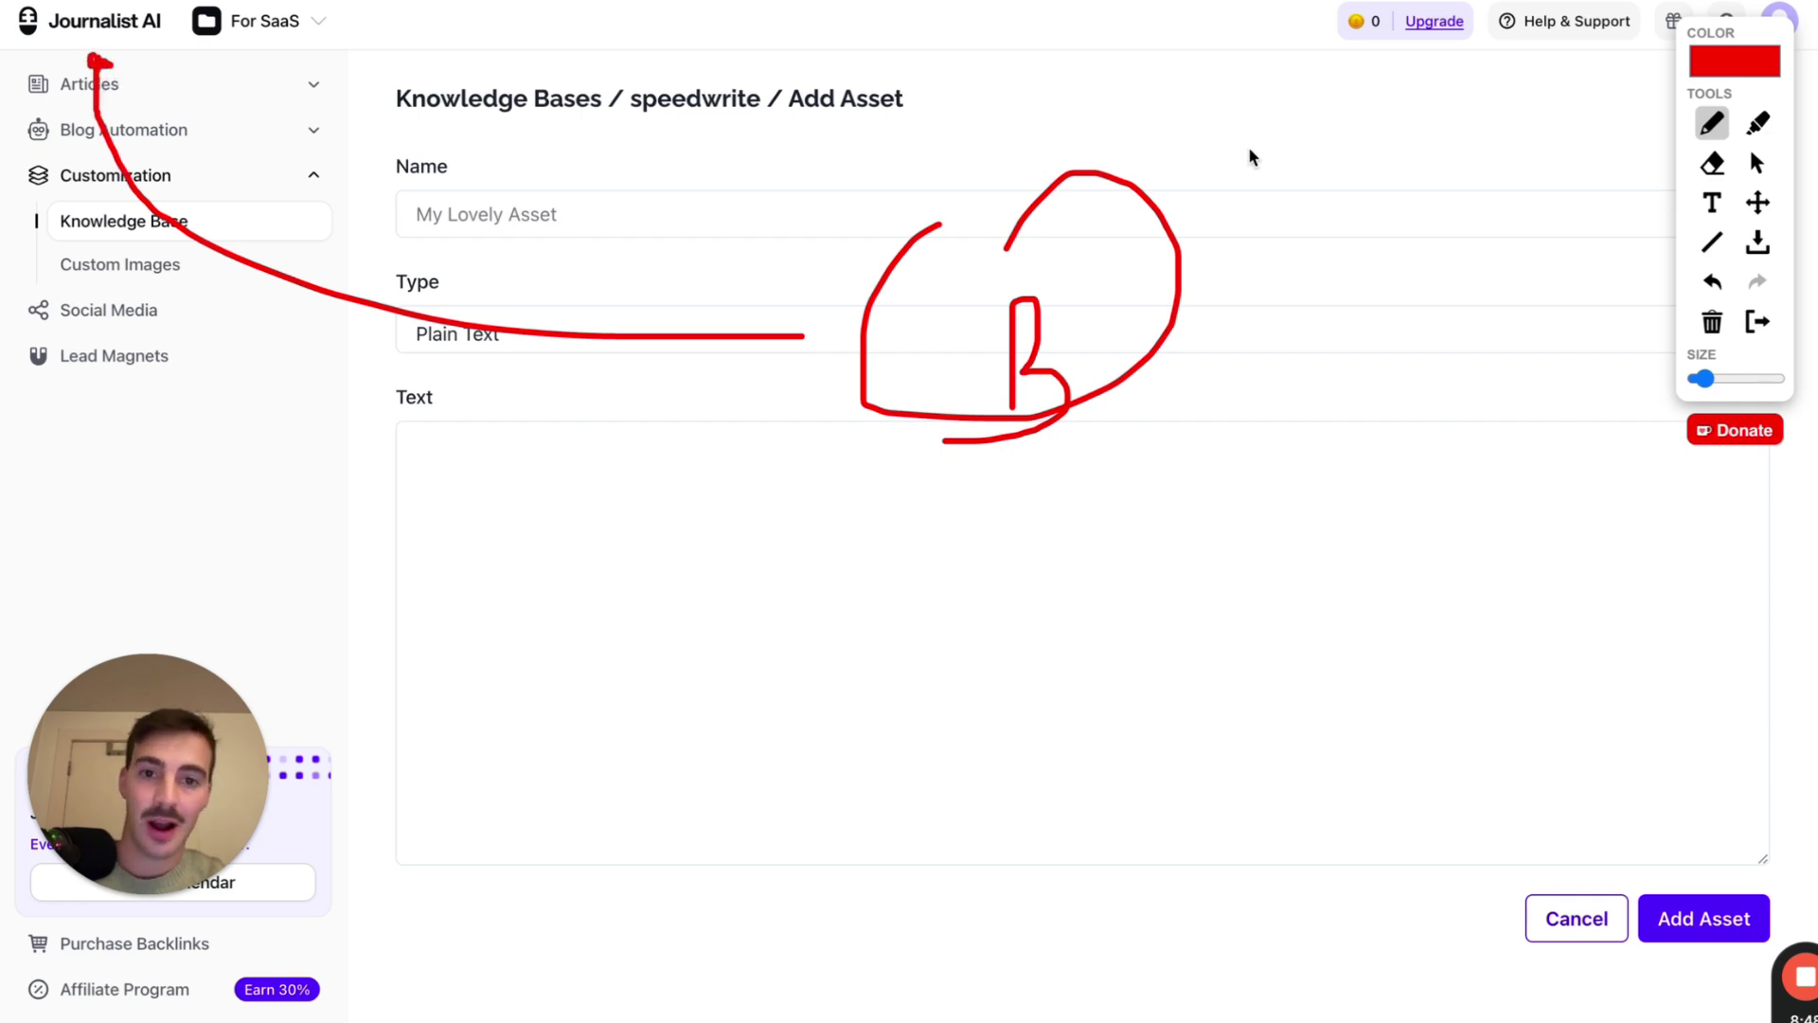
mouse_move(1345, 174)
mouse_down()
mouse_move(1344, 628)
mouse_move(1466, 148)
mouse_move(1315, 161)
mouse_up()
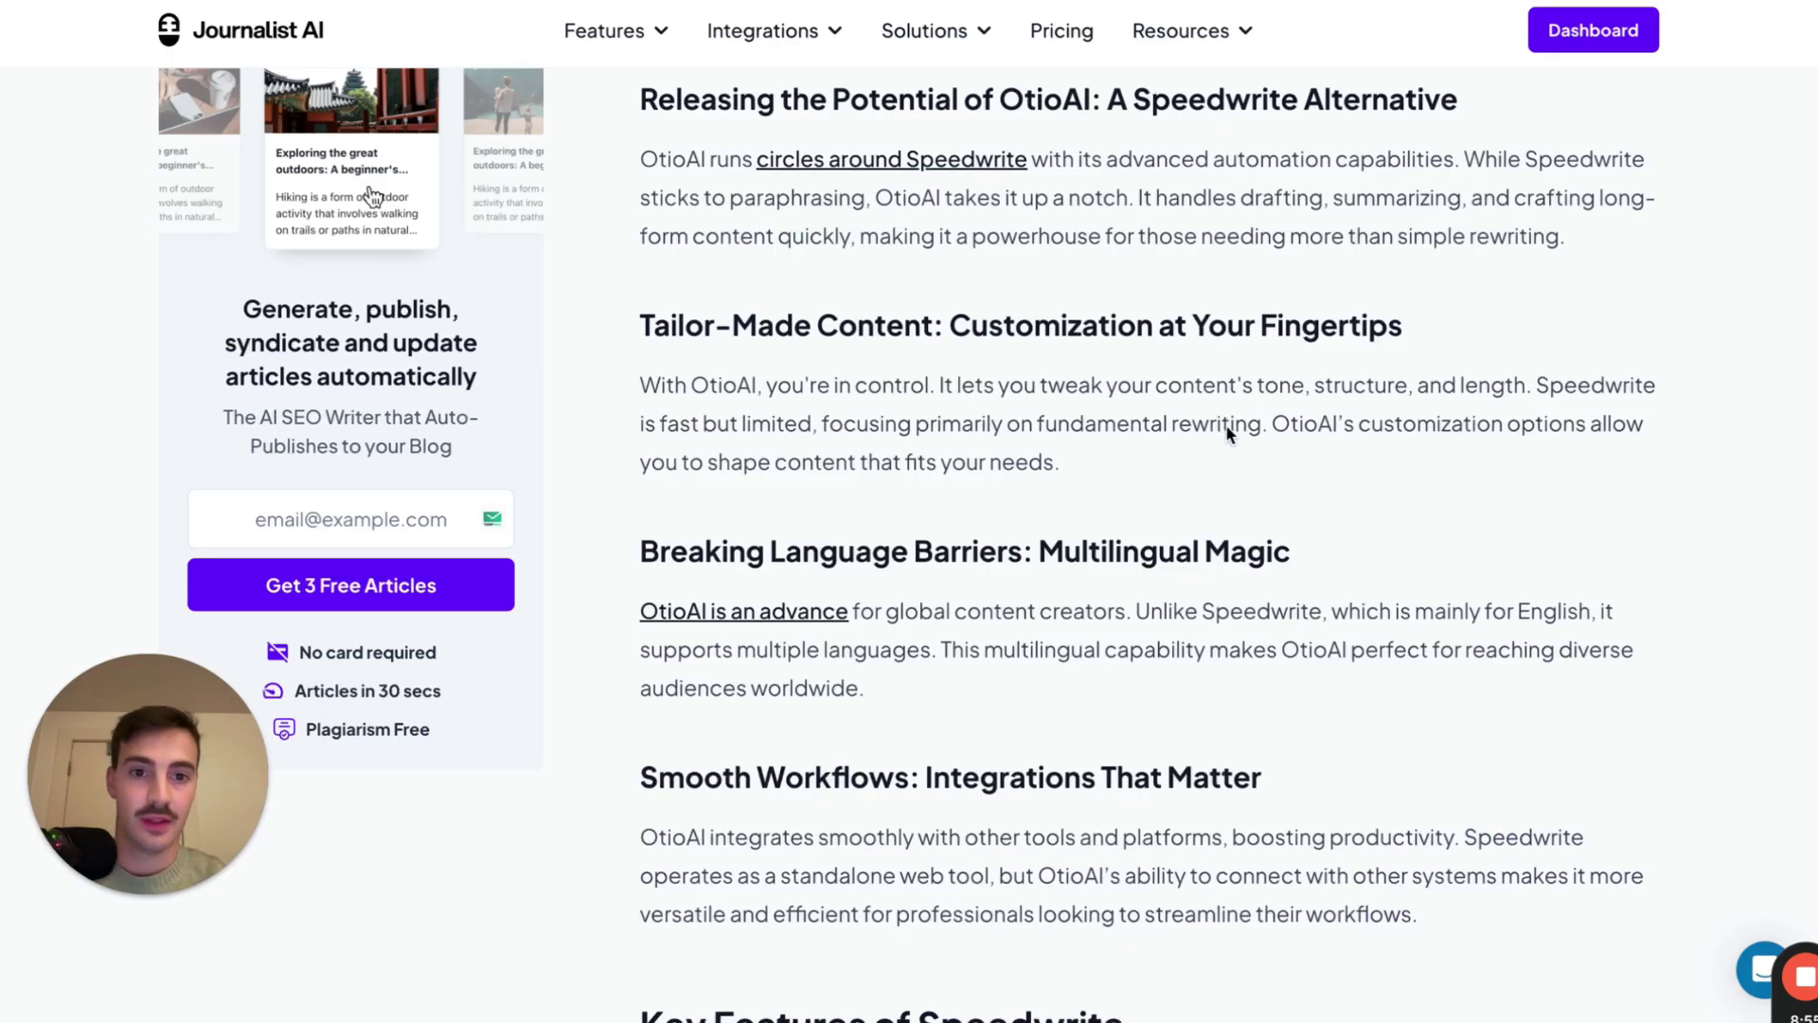
Zoom the Speedwrite article out and select its 'Key Features of Speedwrite' heading
scroll(1225, 430, down, 10)
scroll(1225, 431, up, 8)
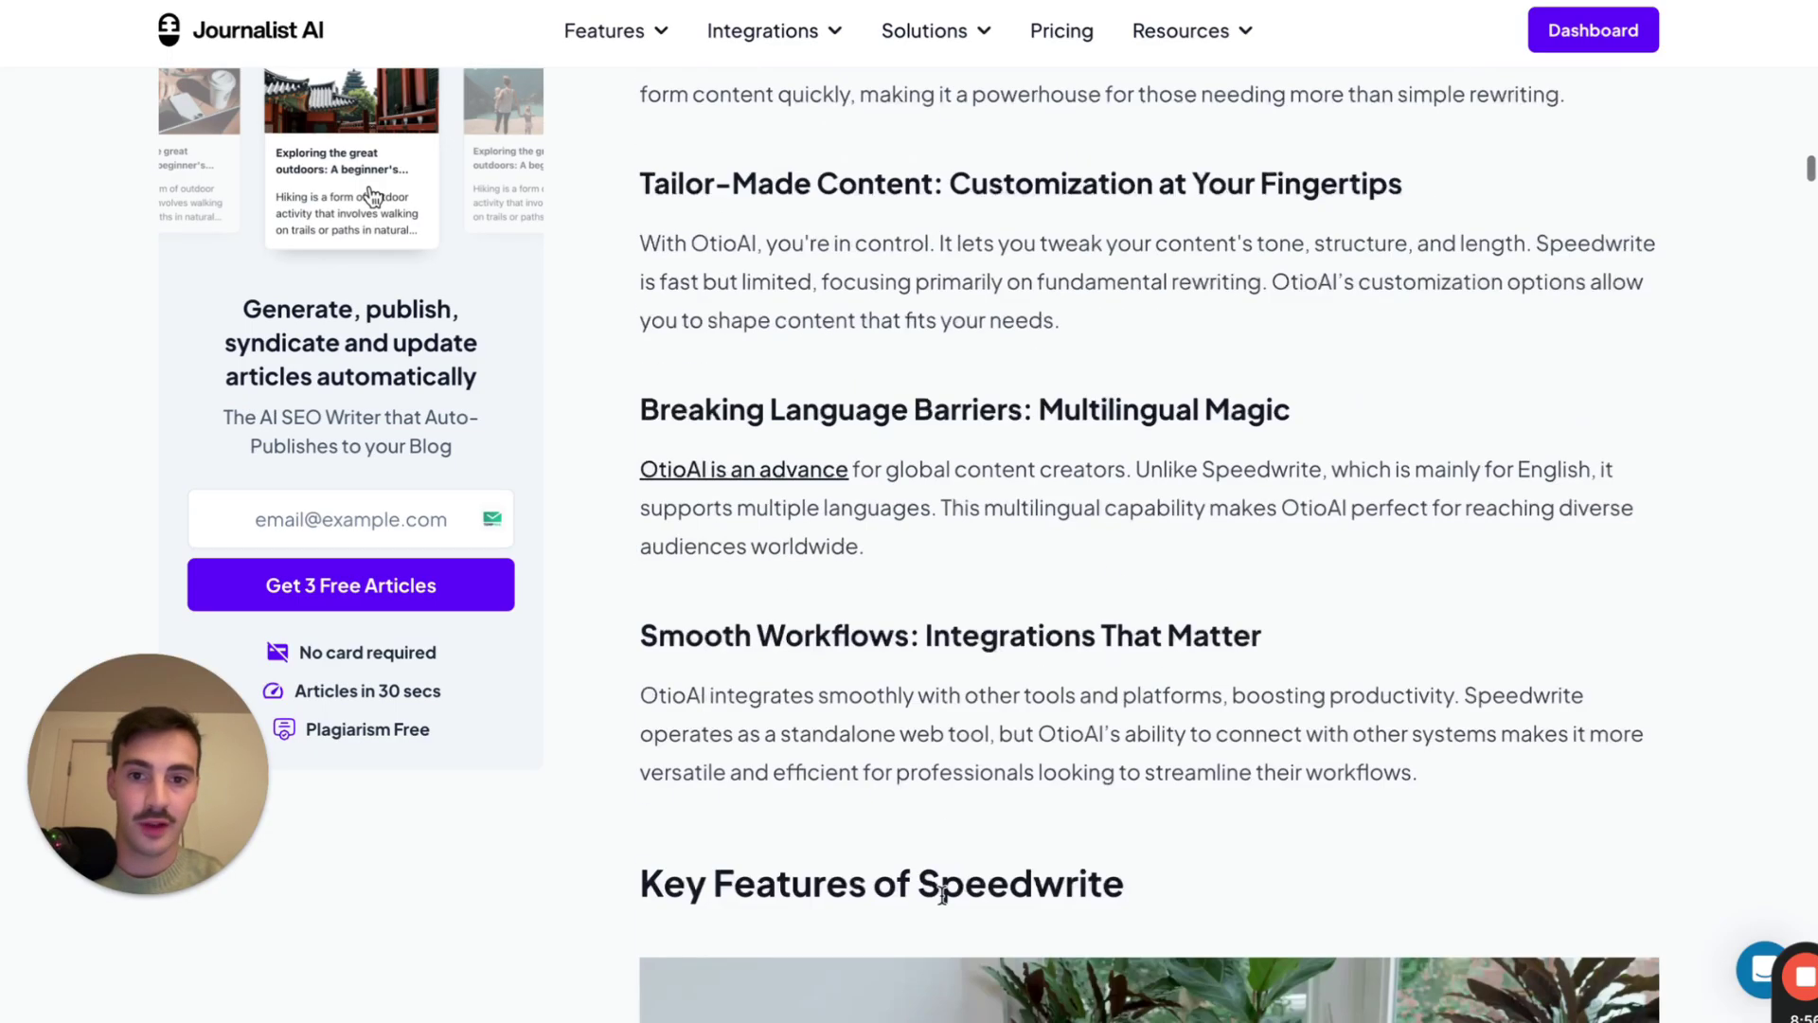
drag(825, 227, 943, 869)
scroll(962, 336, down, 7)
key(ctrl+minus)
key(ctrl+minus)
scroll(768, 379, up, 1)
triple_click(768, 221)
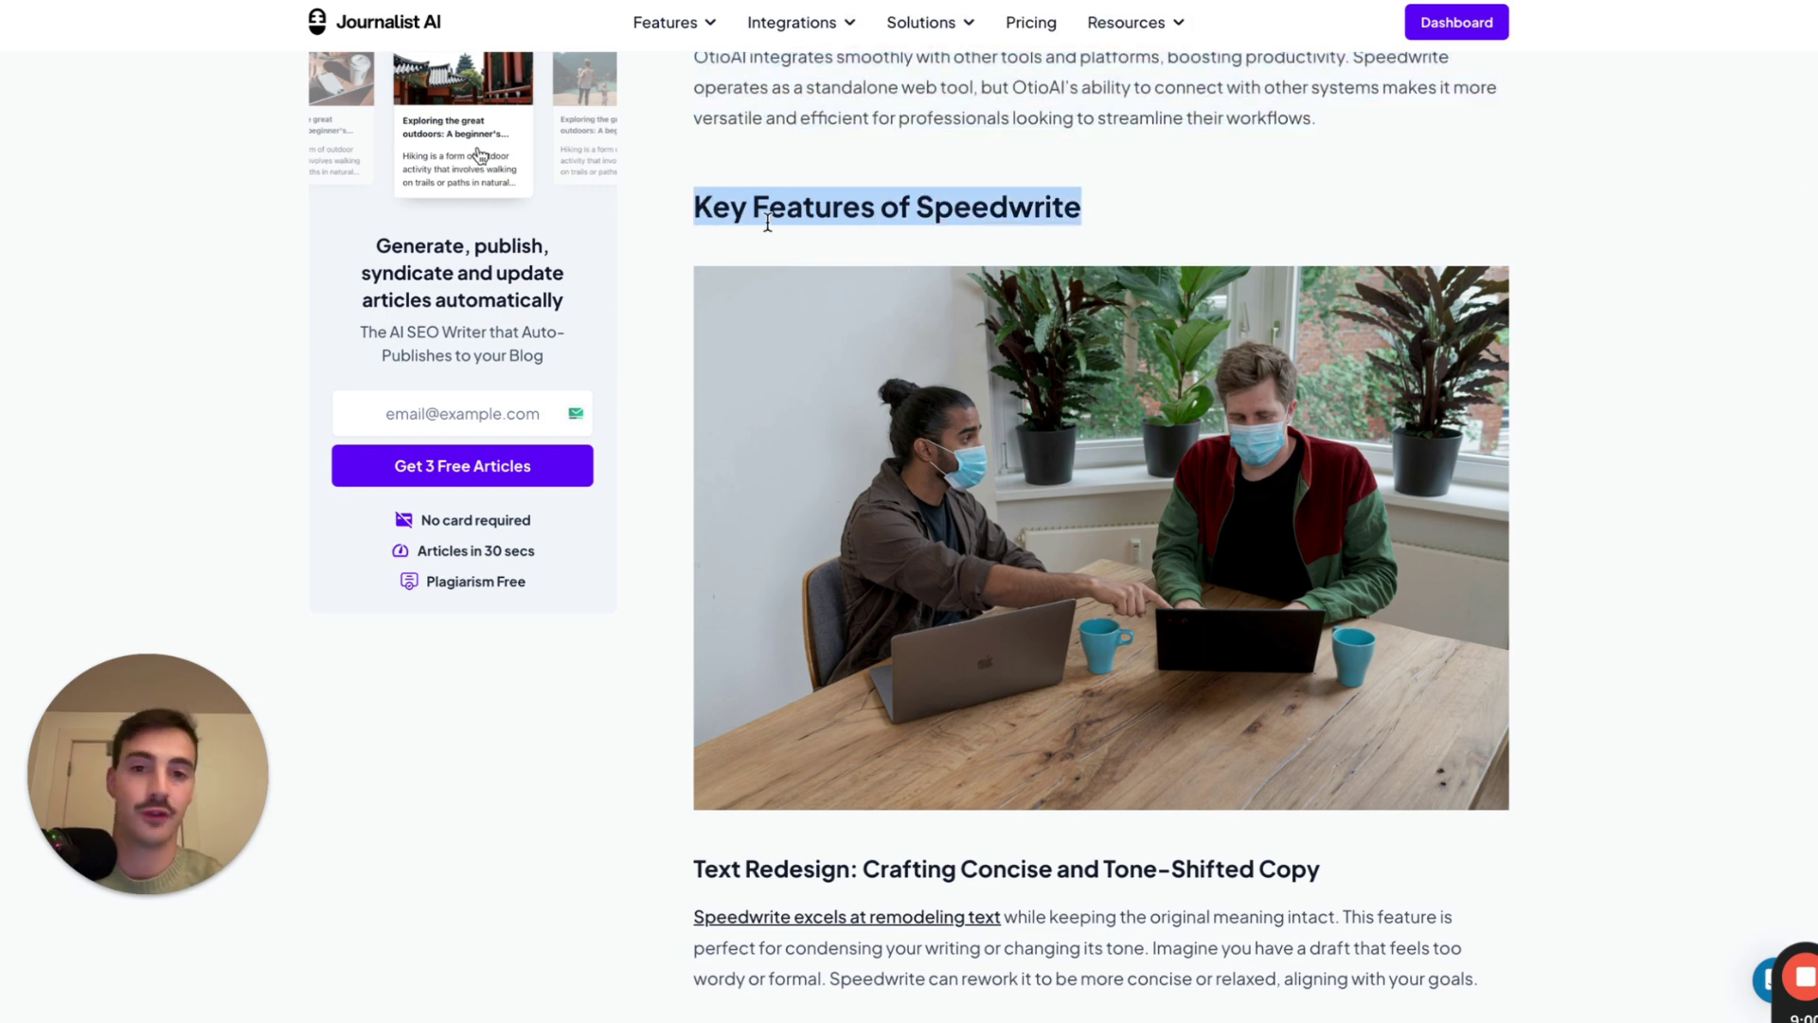
Select further sections of the article's text, then clear the selection
scroll(768, 221, down, 3)
scroll(998, 343, down, 10)
scroll(998, 350, up, 6)
drag(696, 412, 1065, 666)
scroll(965, 698, up, 10)
scroll(964, 699, up, 5)
drag(689, 190, 1127, 1004)
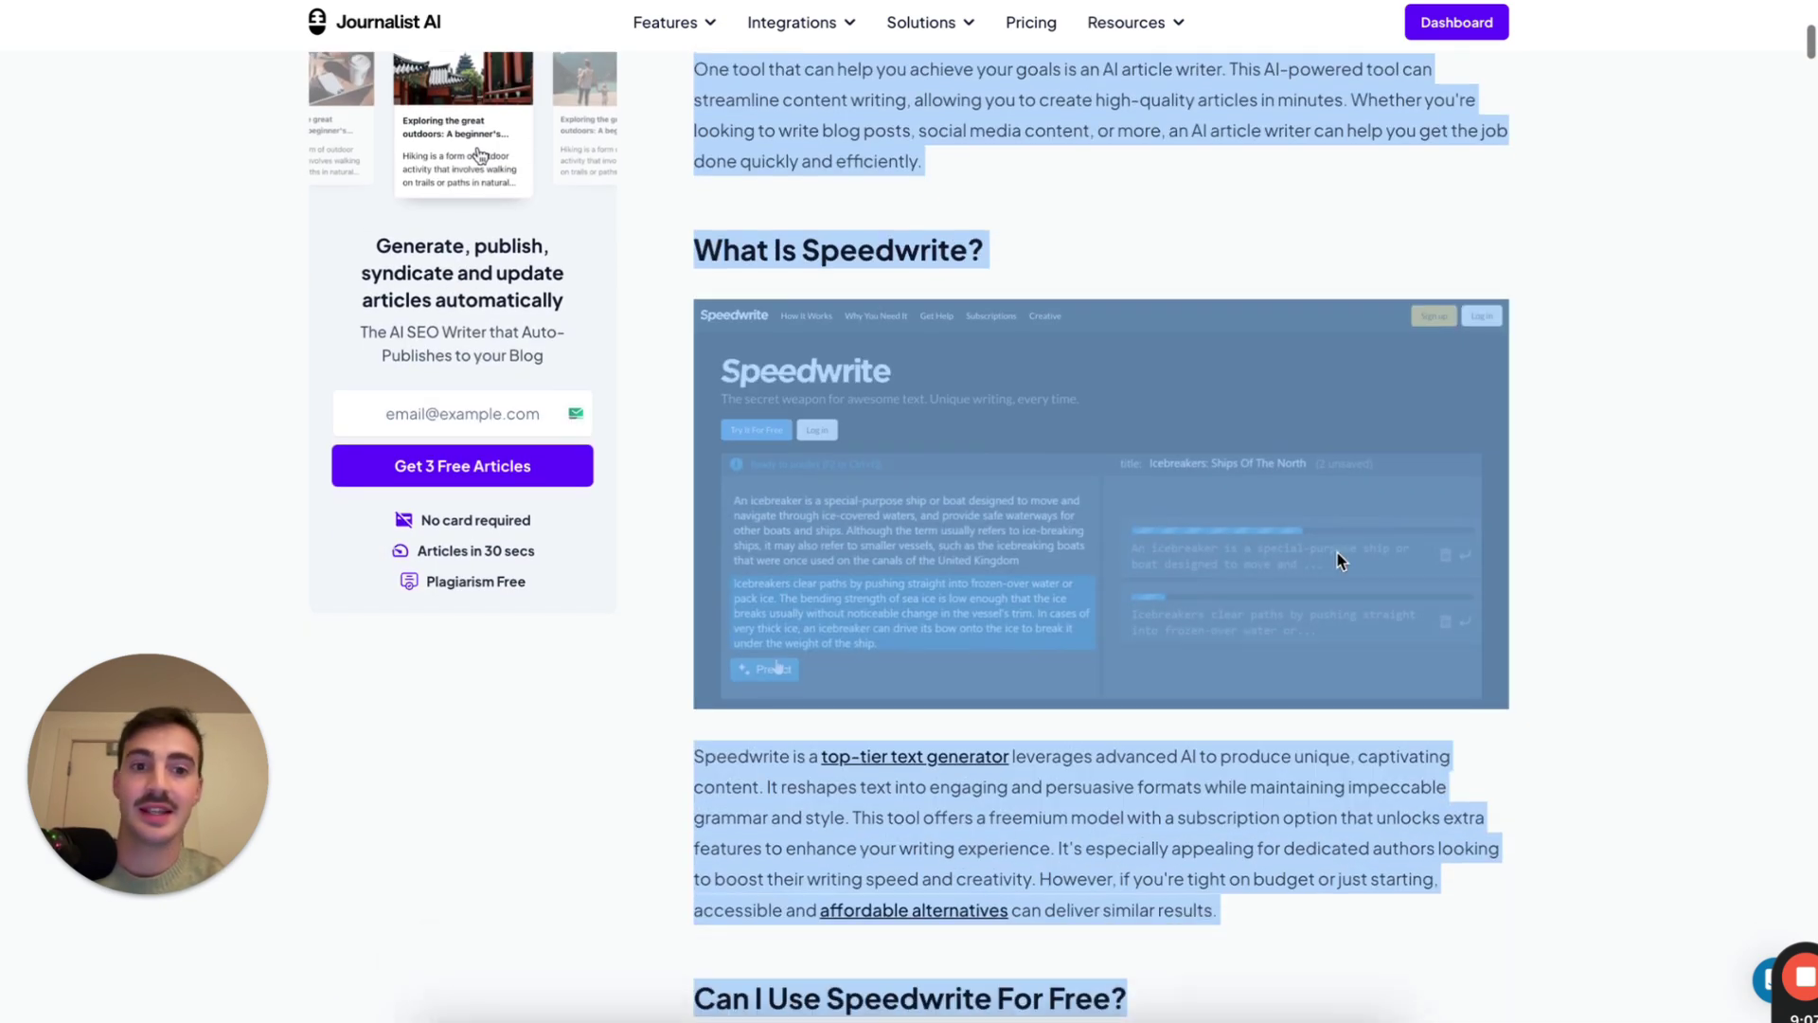
click(1414, 202)
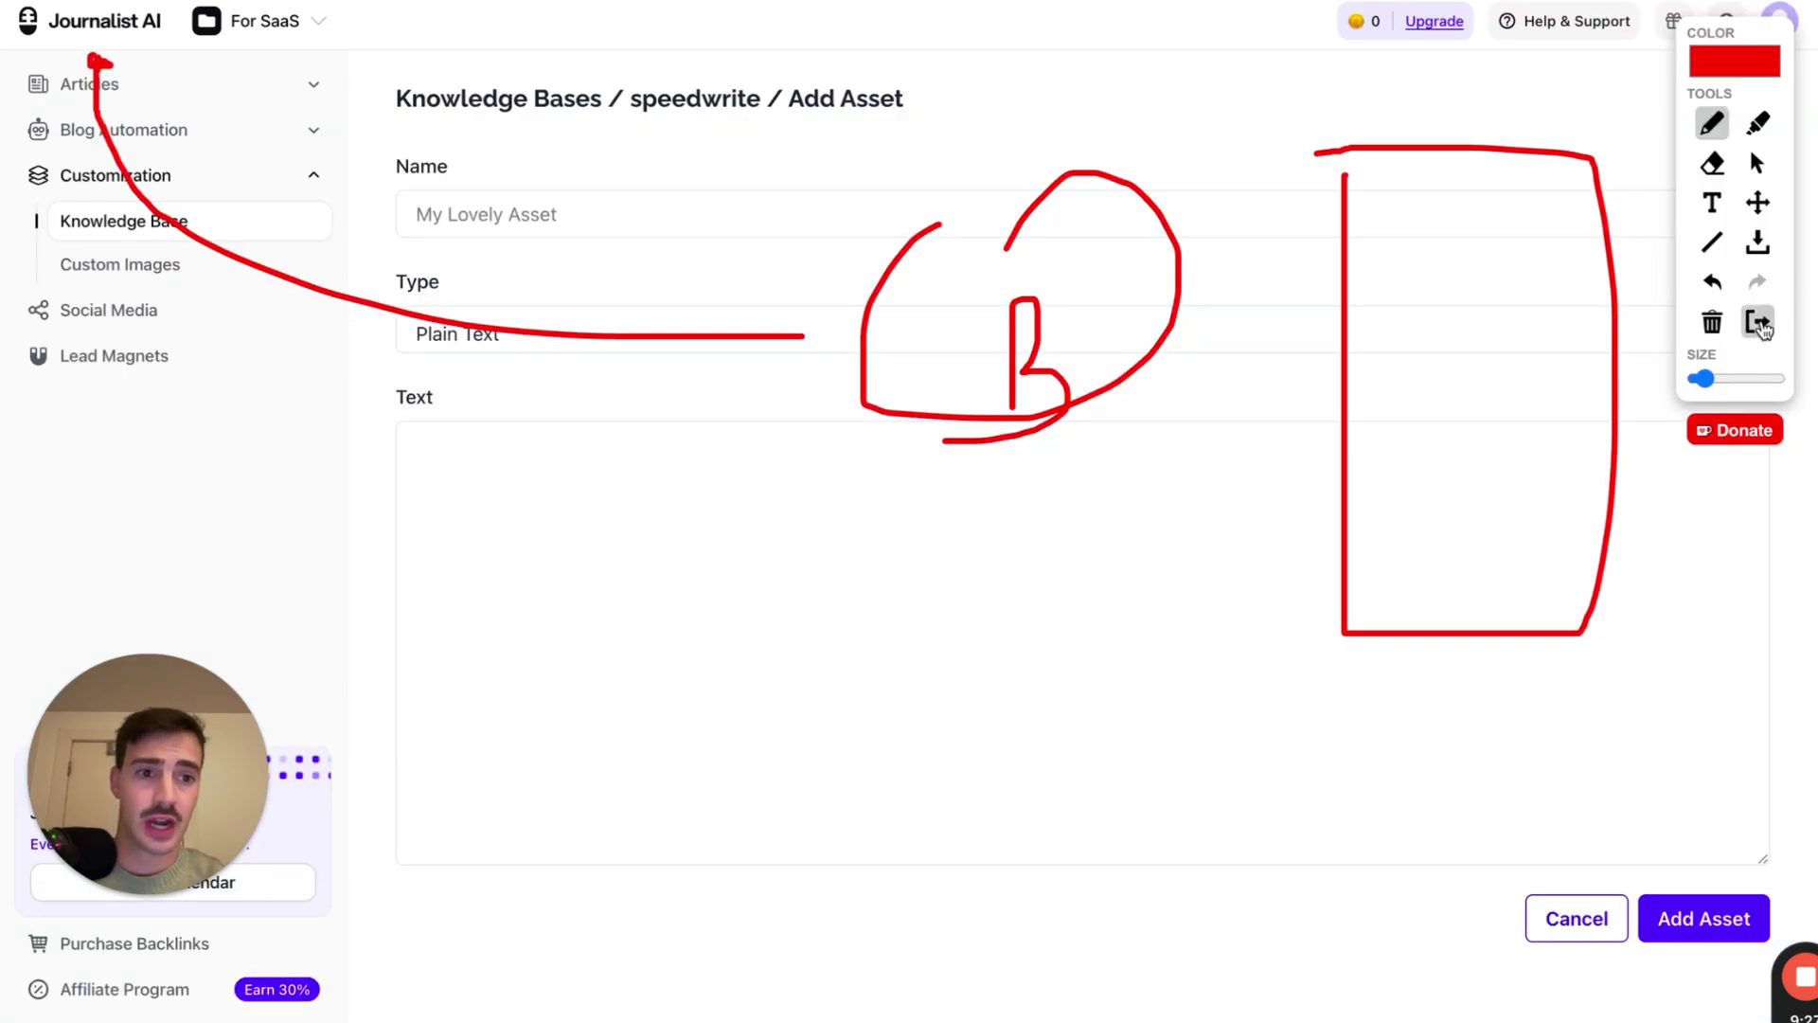
Clear the annotations, then open and close the SEO article keywords window
key(Escape)
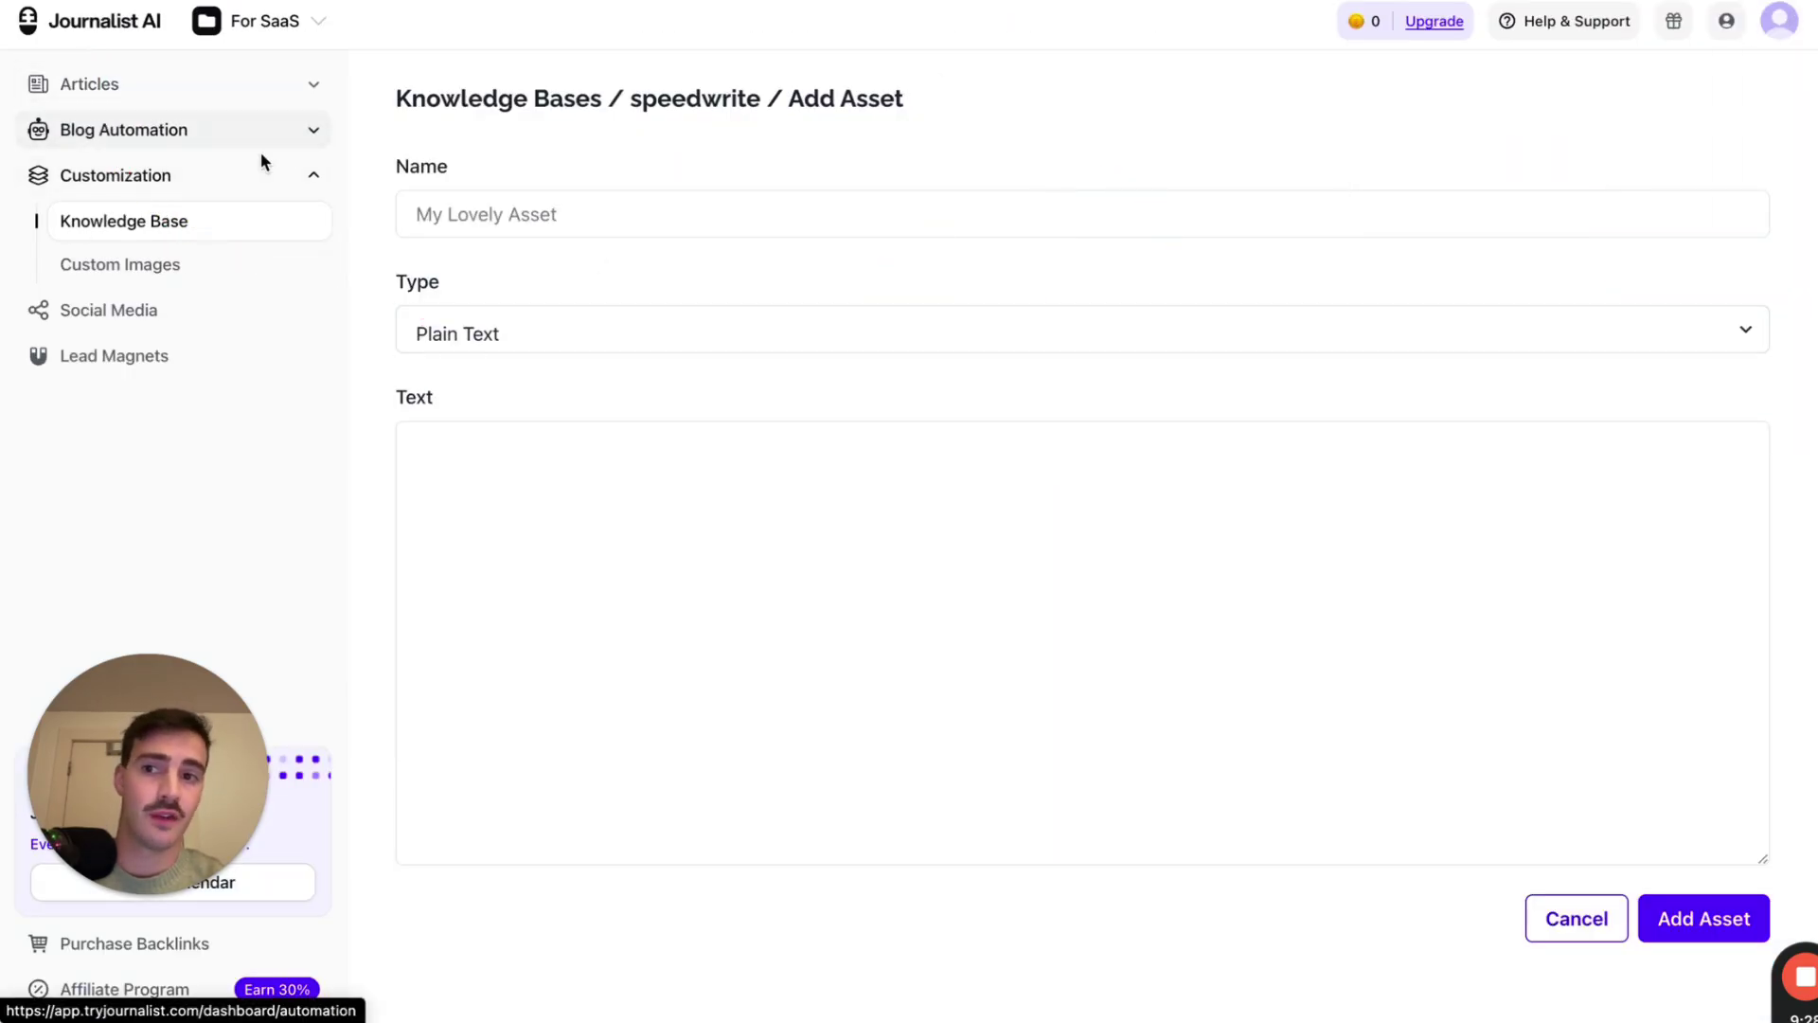
click(203, 95)
click(596, 441)
click(416, 274)
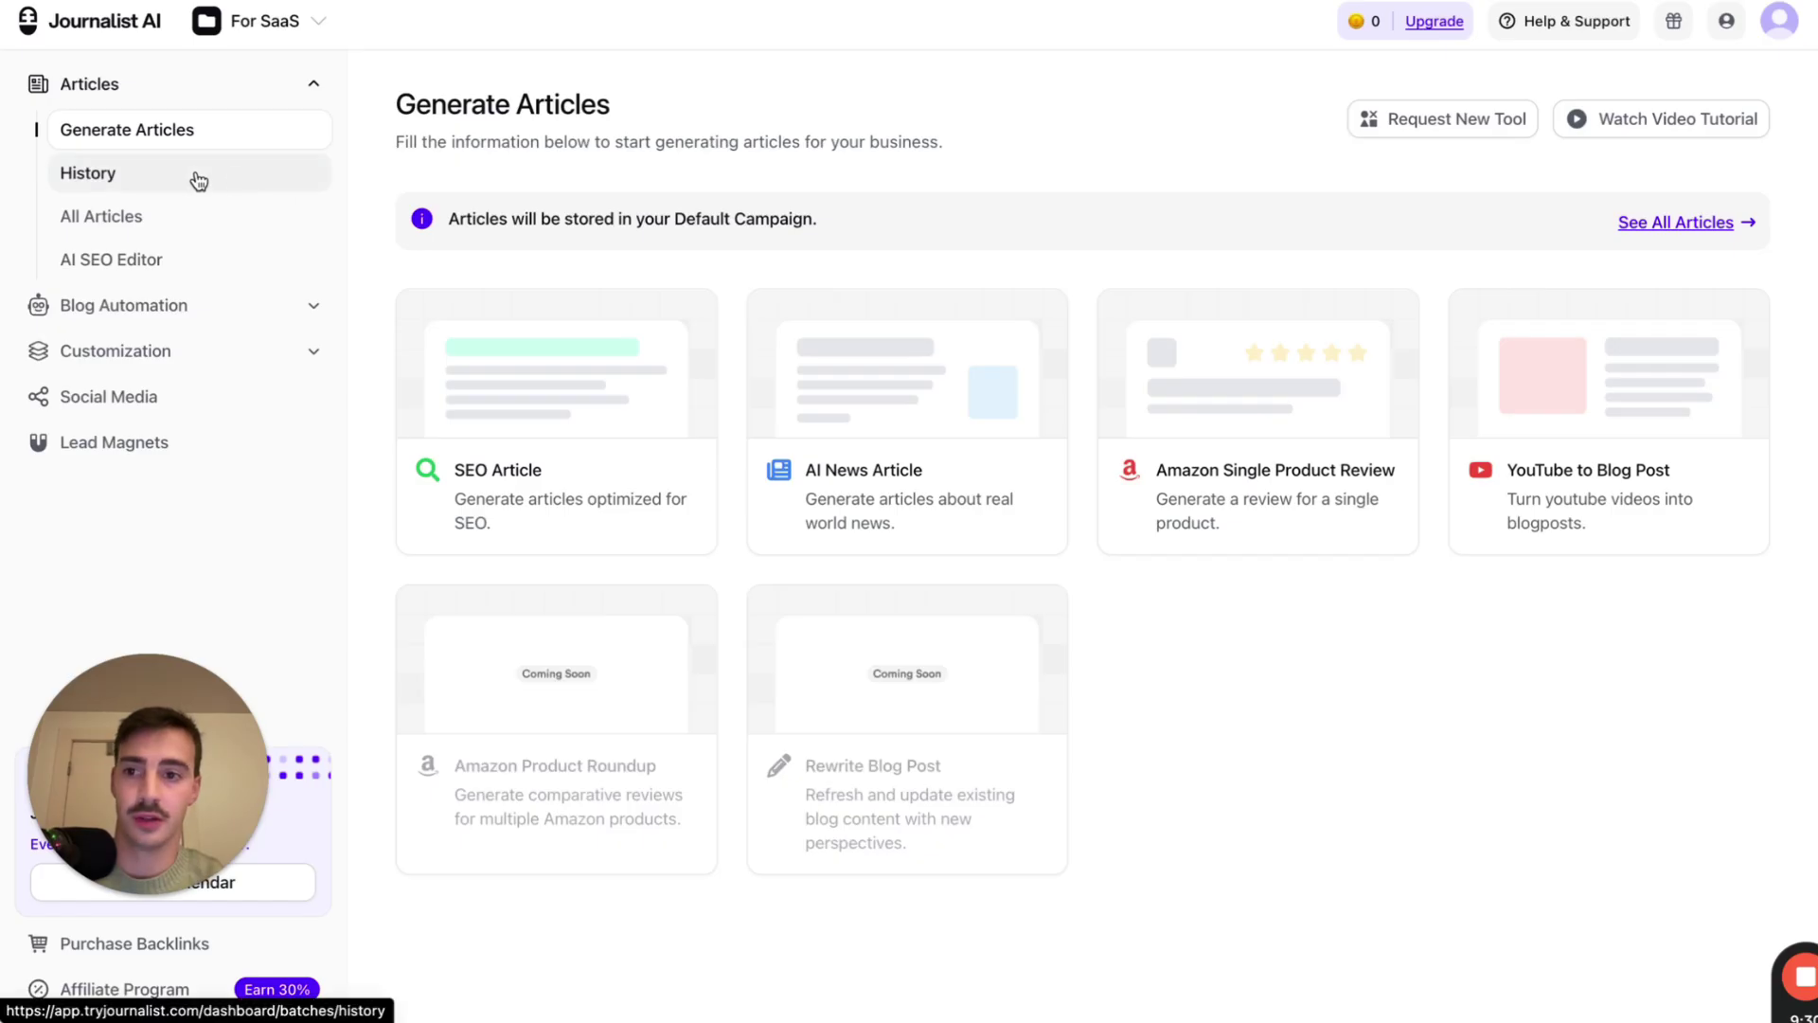
Show the Default Campaign's Article Templates from the campaigns list
click(126, 305)
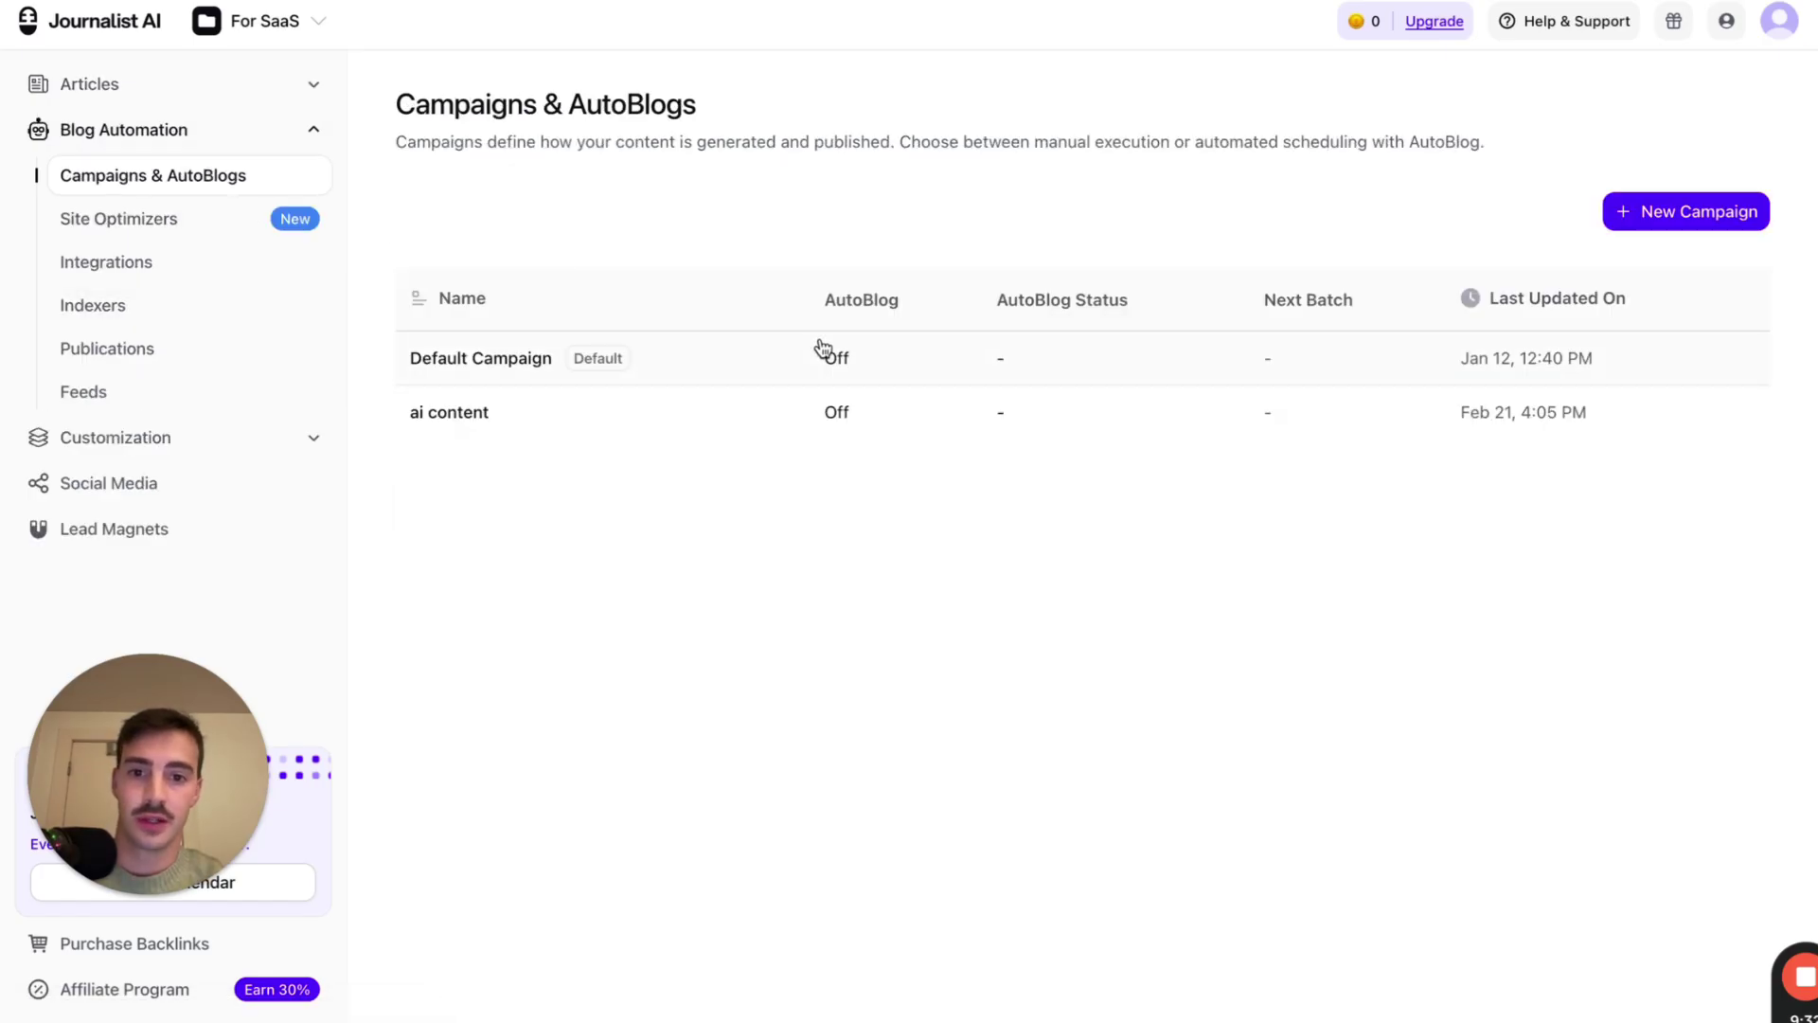
click(822, 349)
click(993, 365)
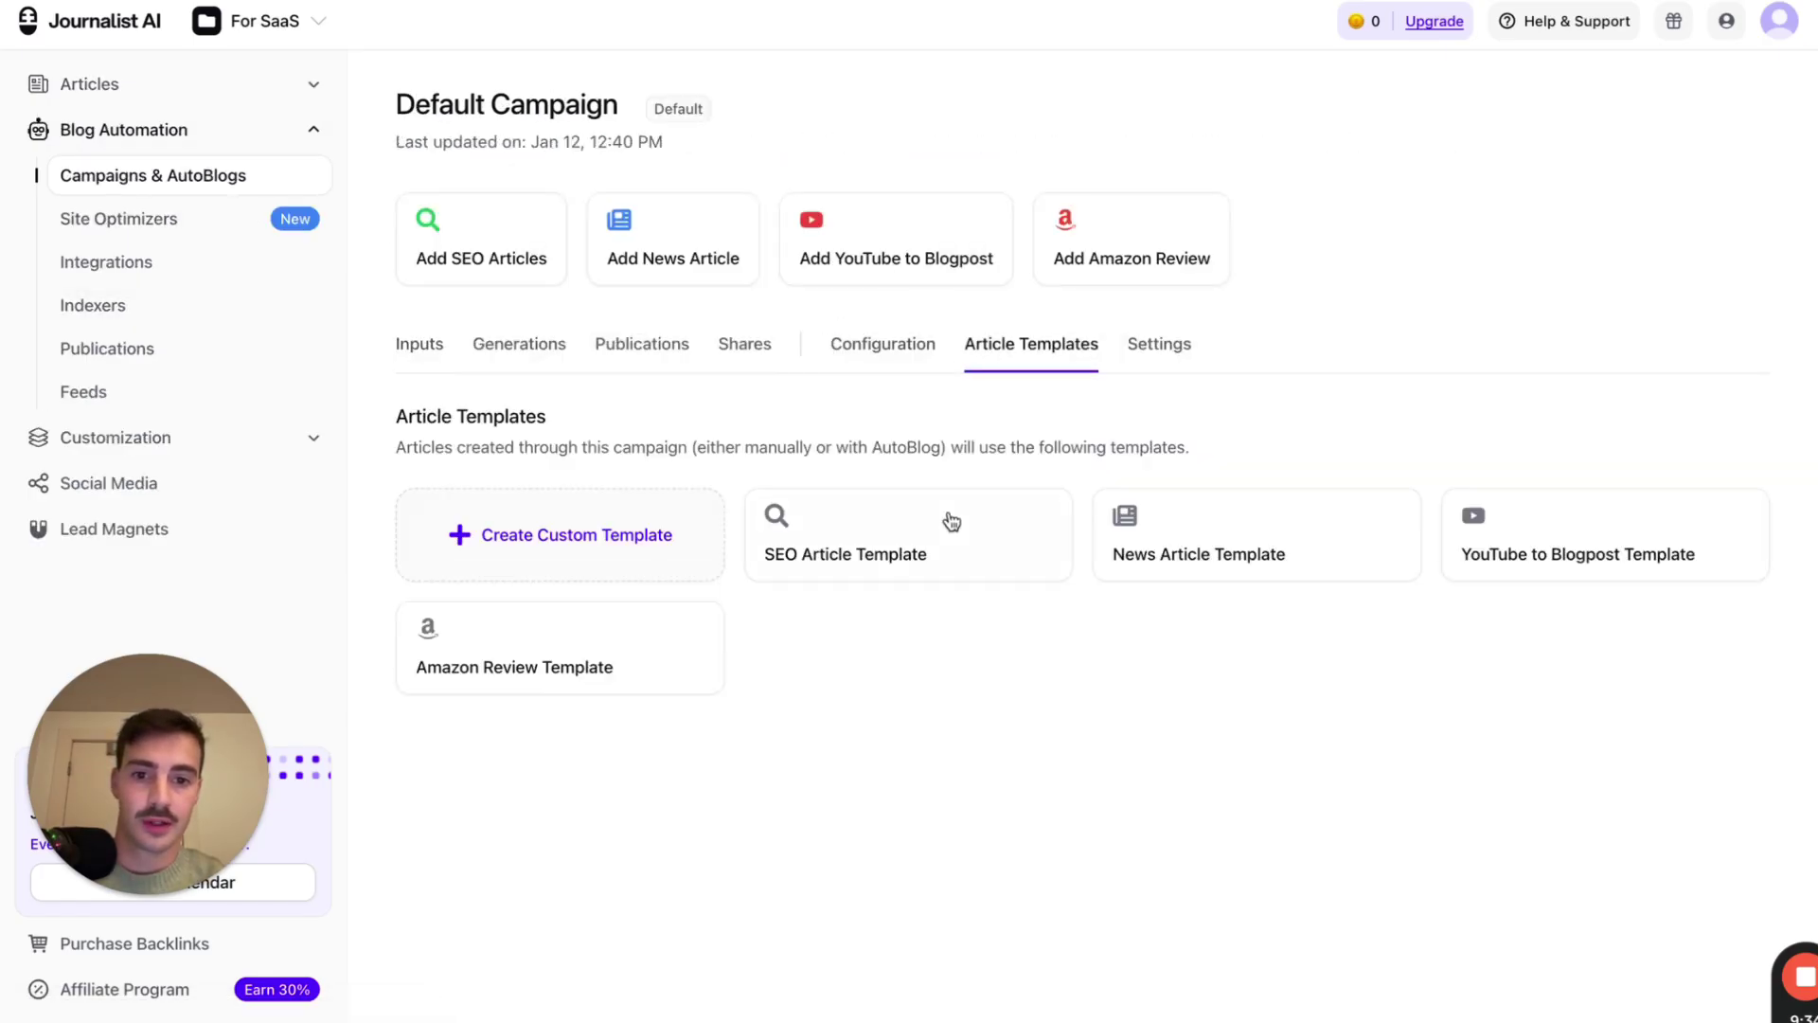
click(911, 552)
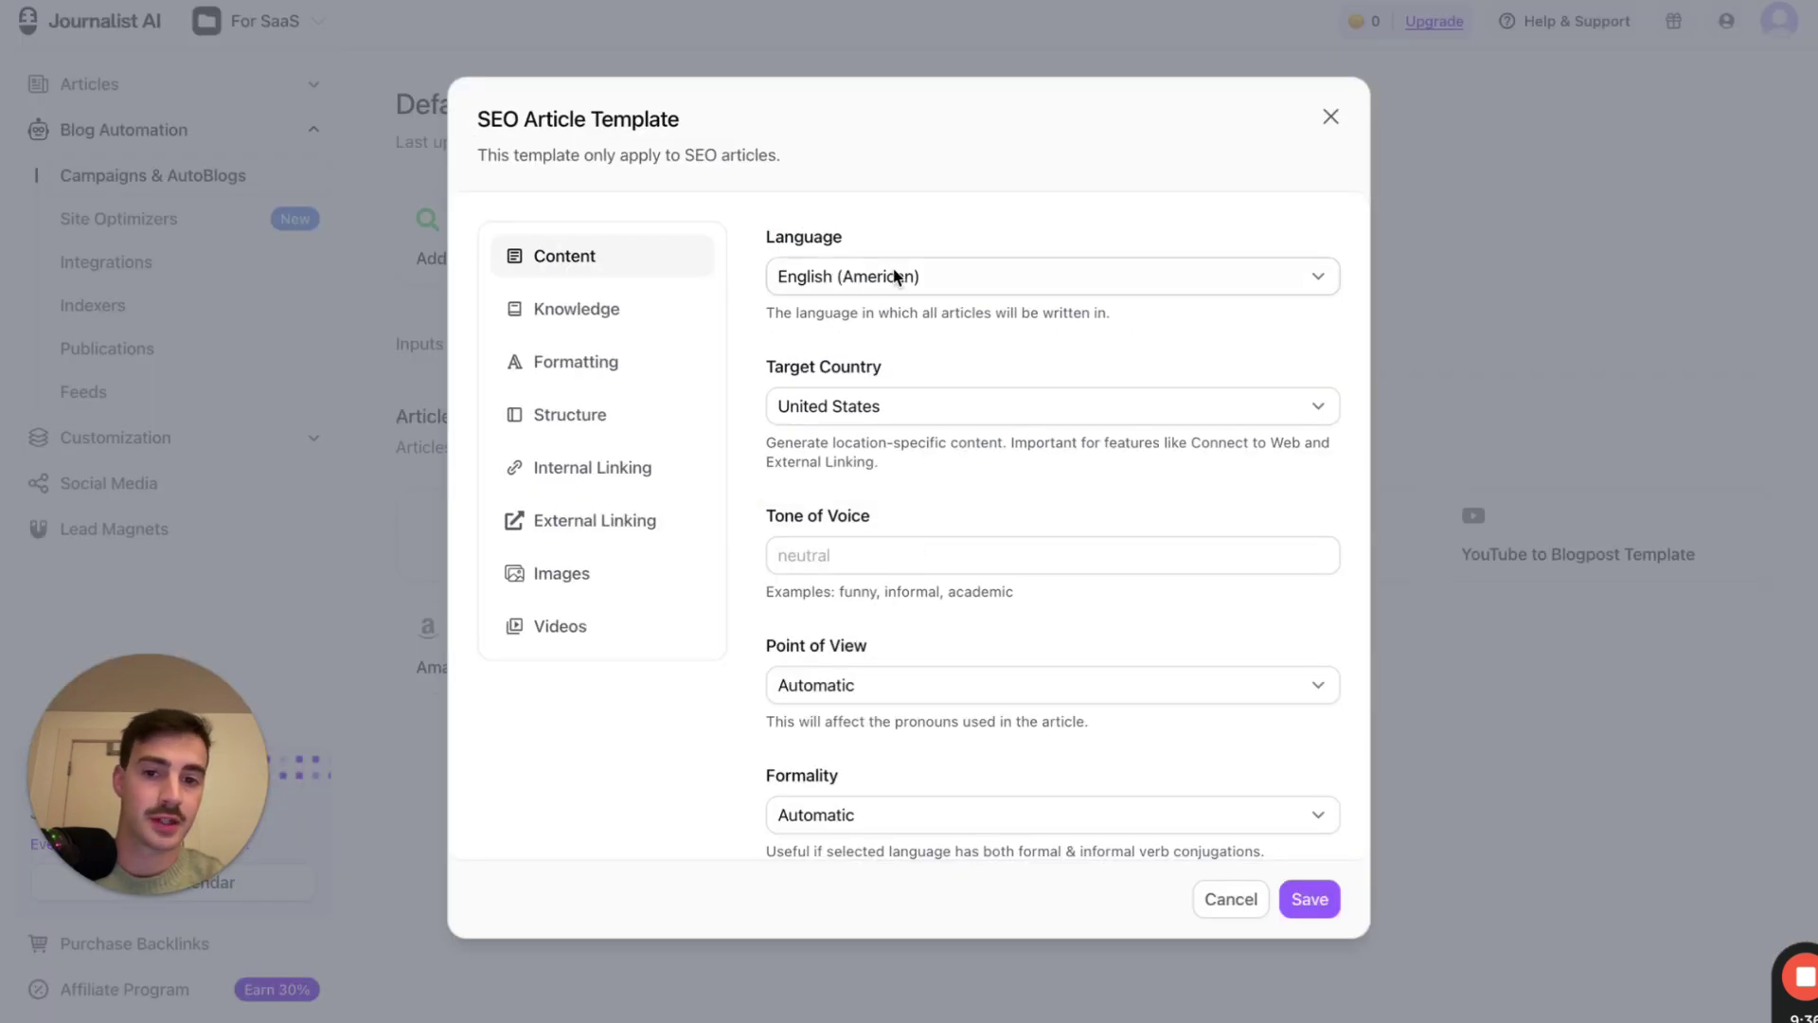
click(606, 313)
click(796, 441)
click(829, 473)
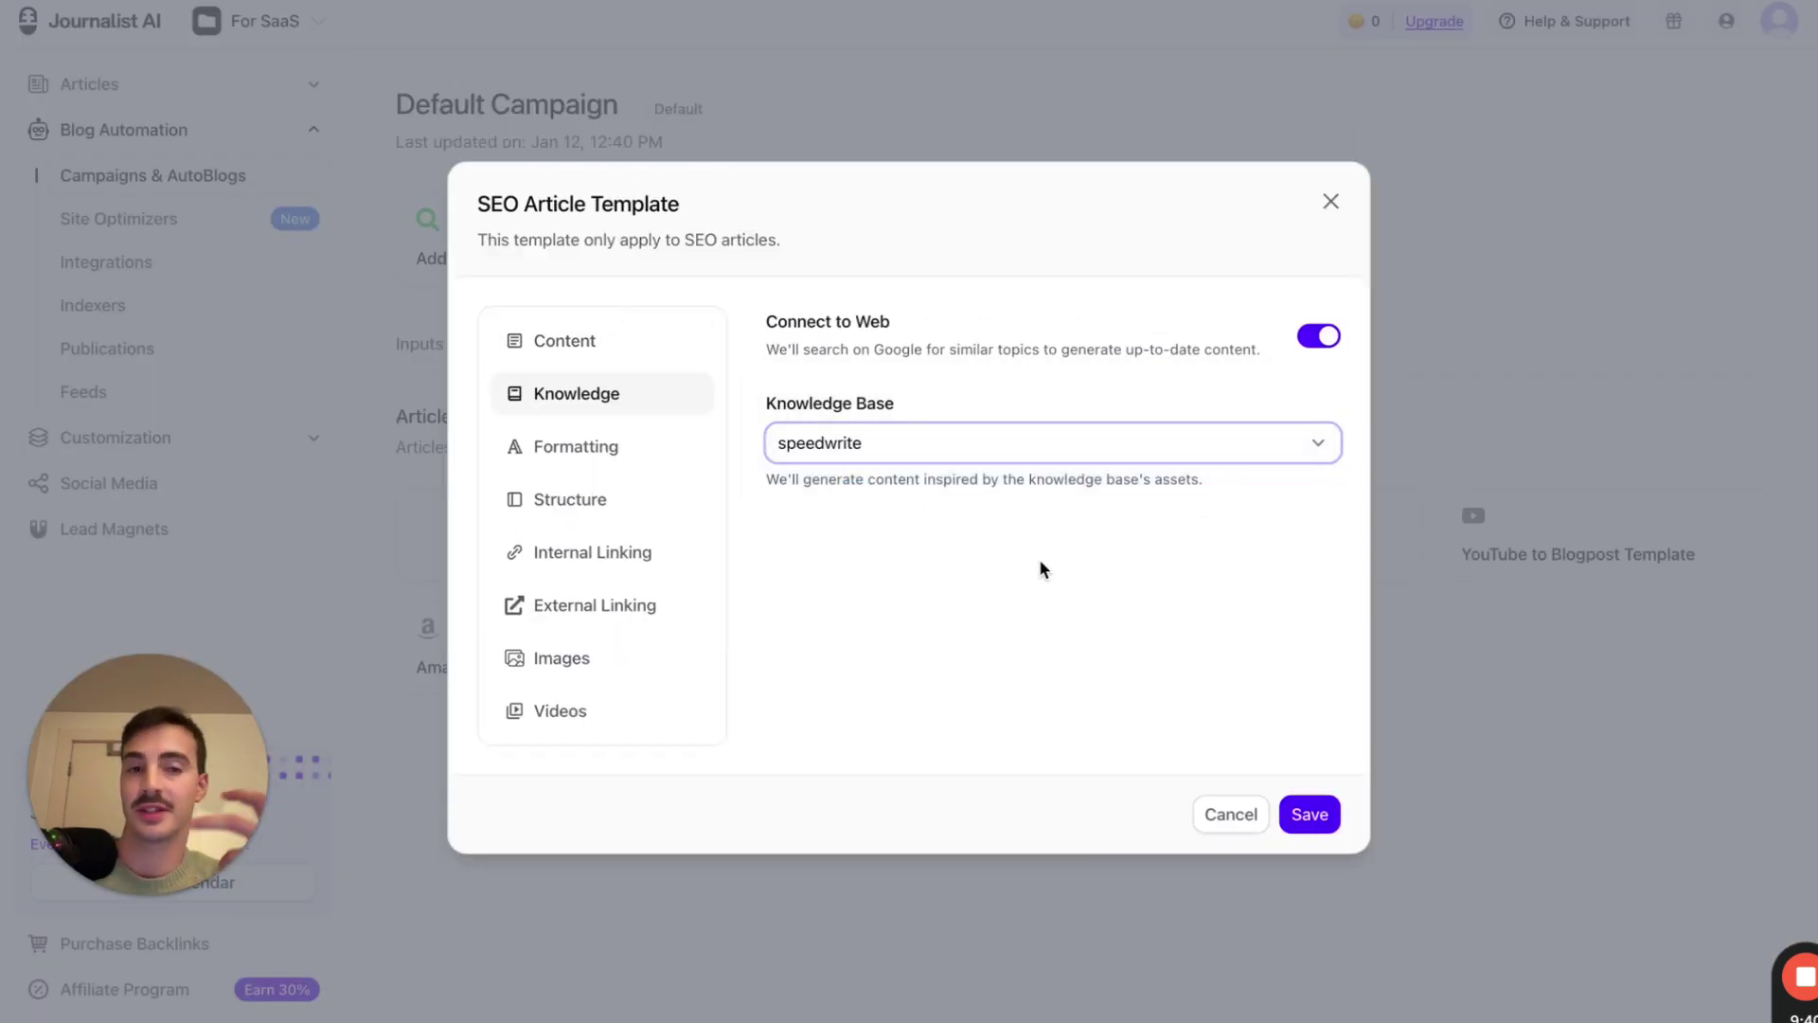
click(649, 341)
scroll(973, 357, down, 1)
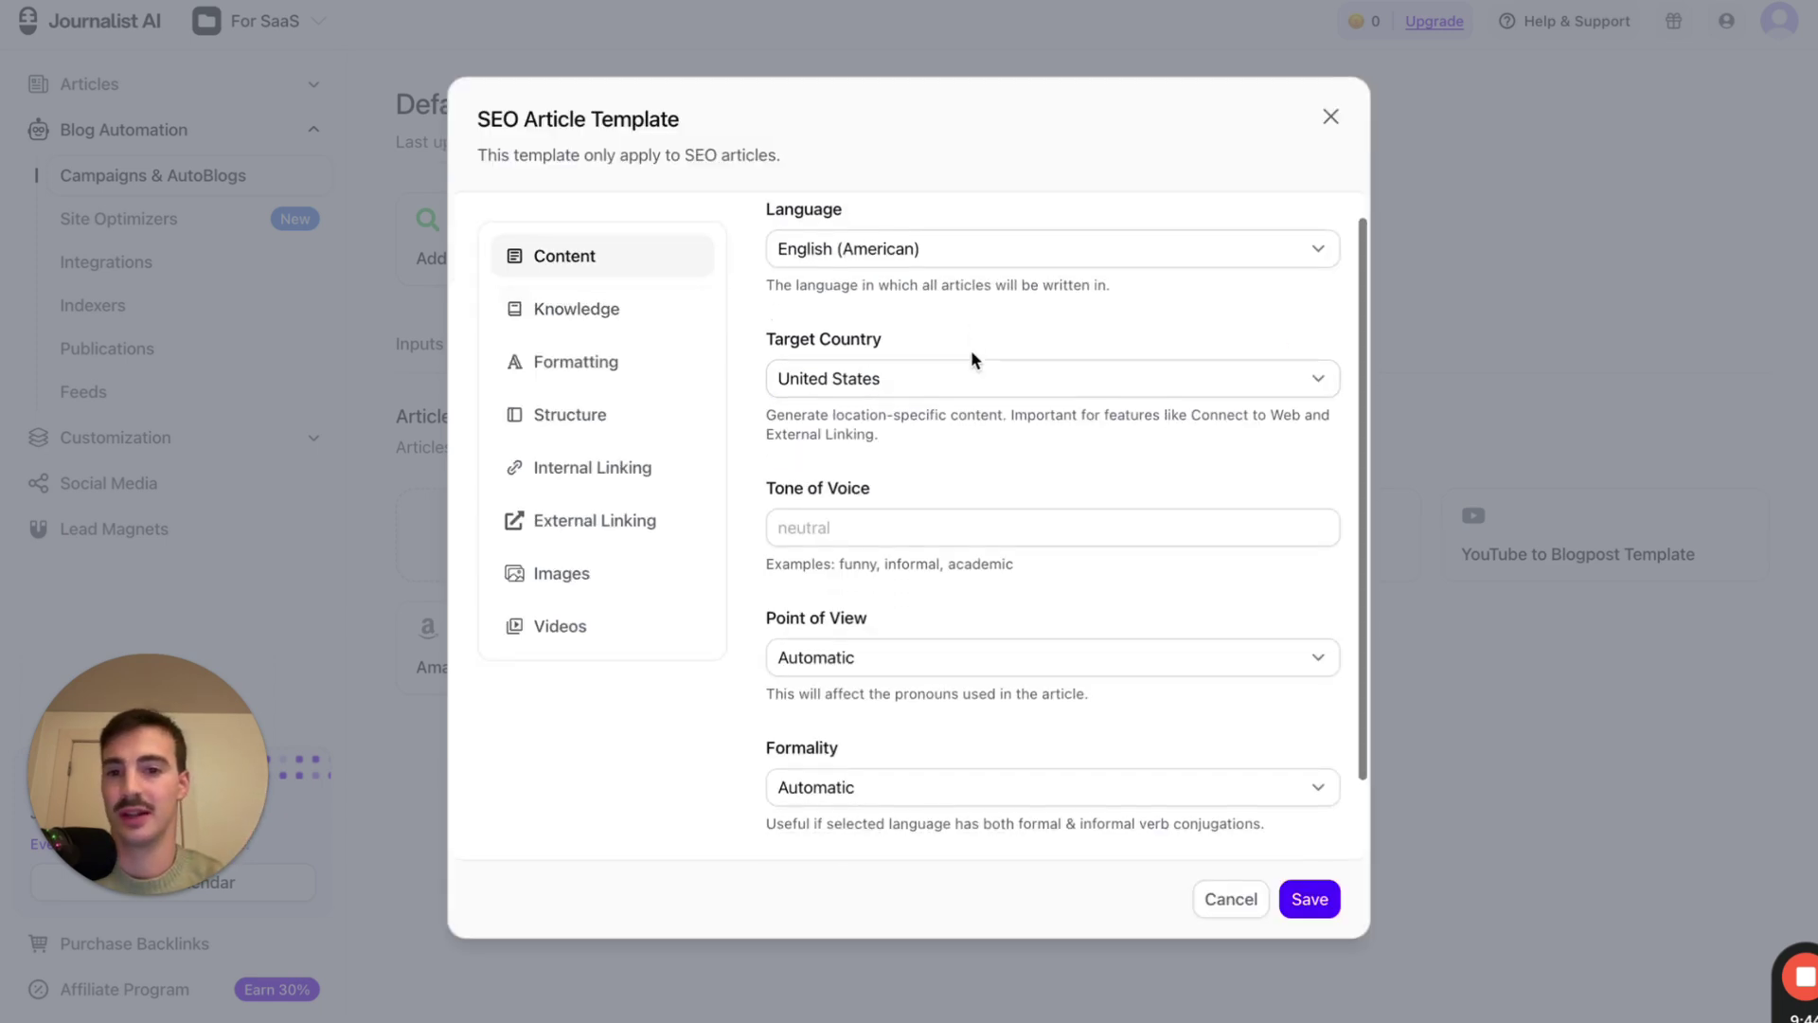
click(979, 233)
click(758, 204)
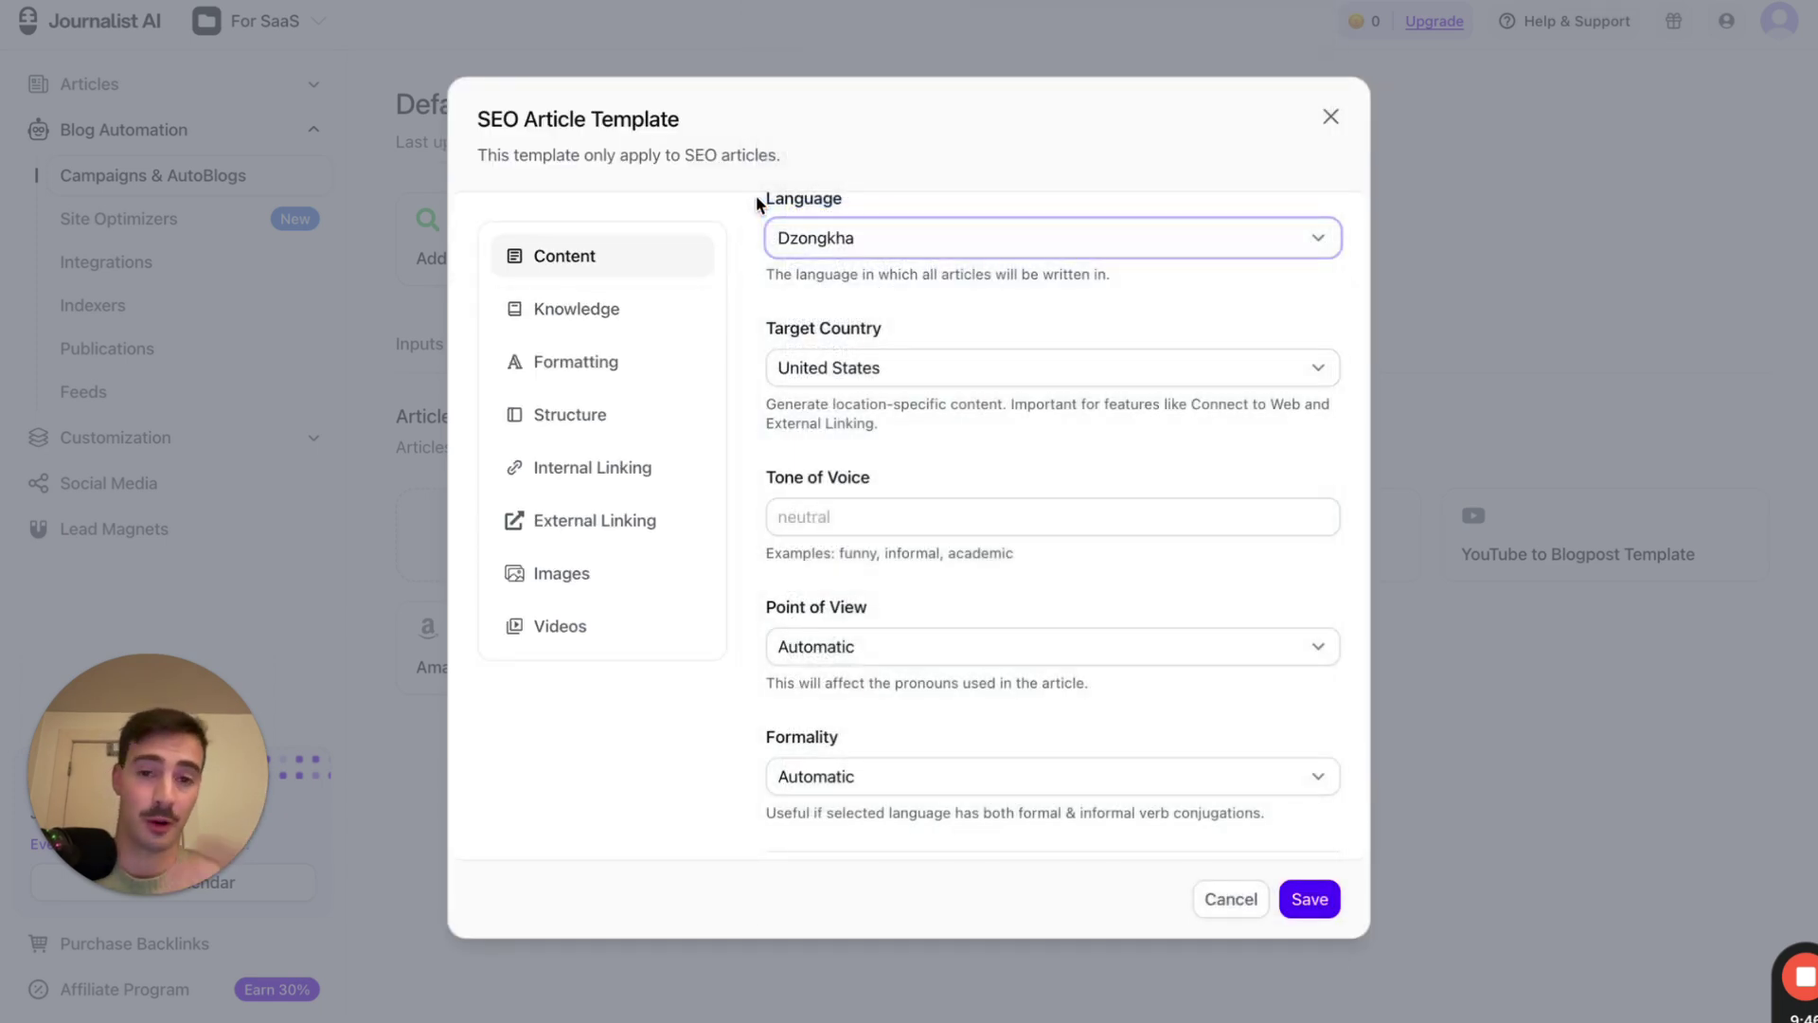
click(810, 222)
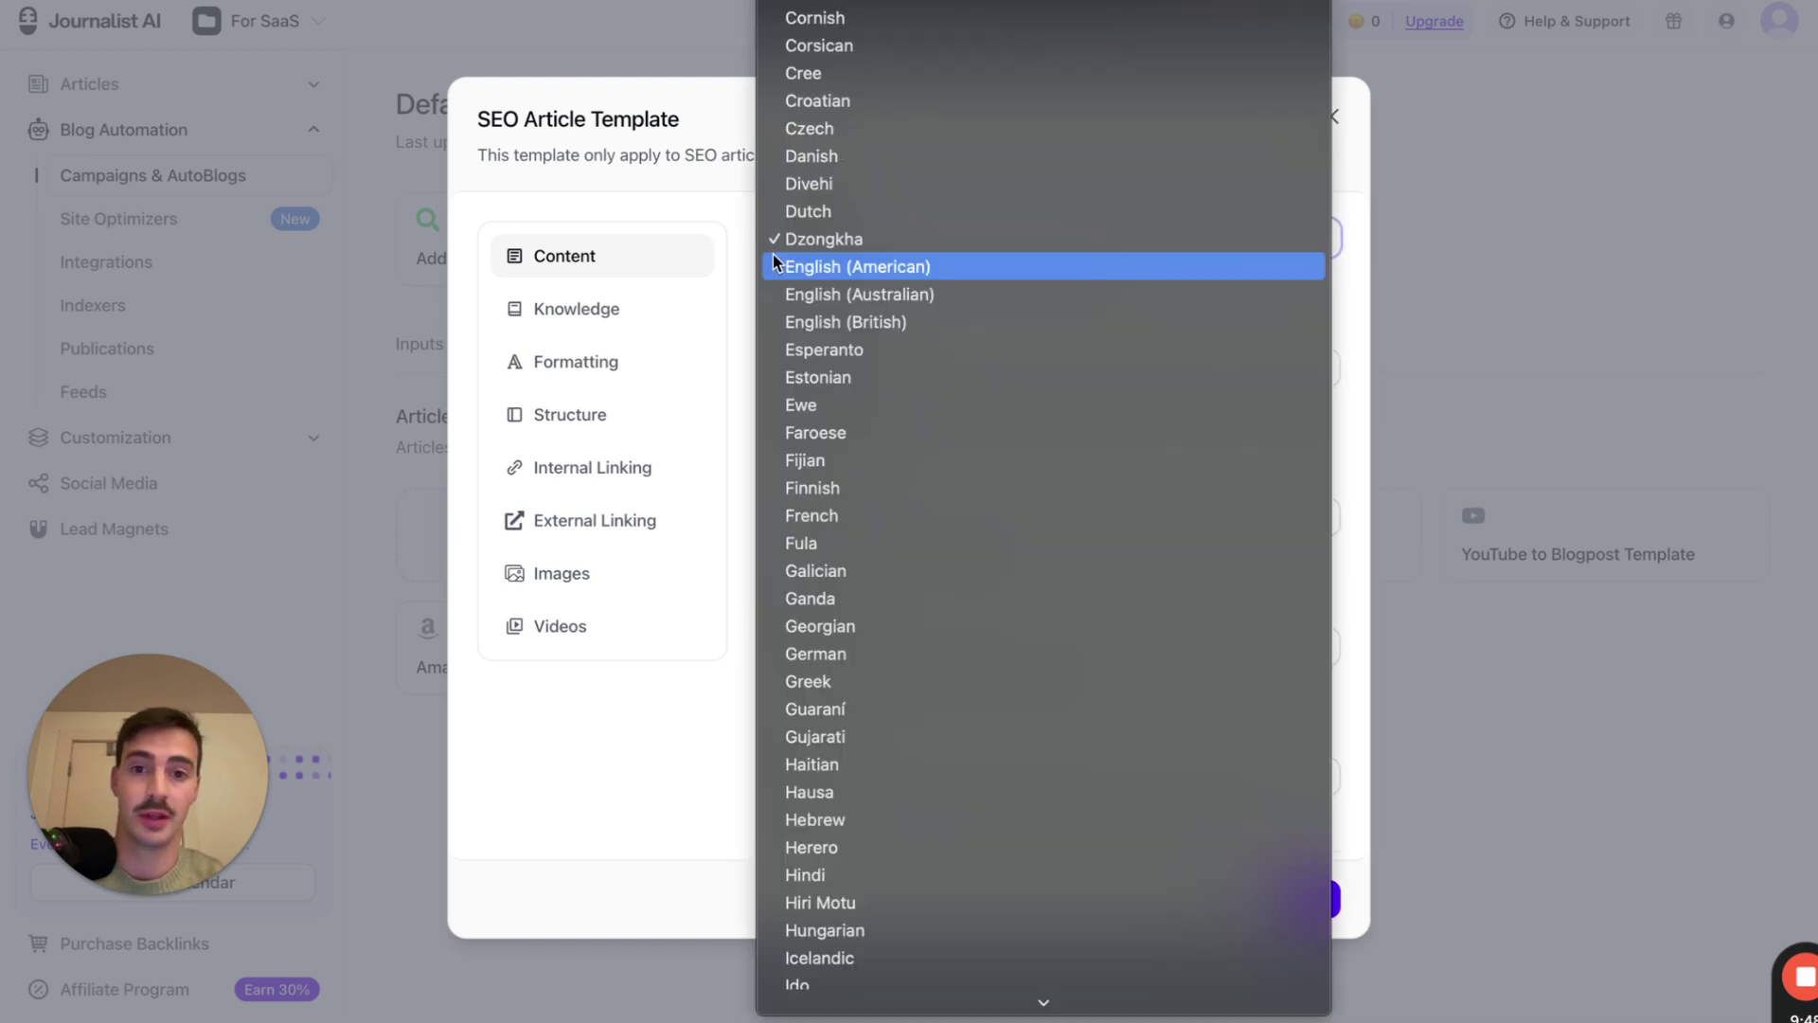
click(752, 269)
scroll(755, 275, down, 1)
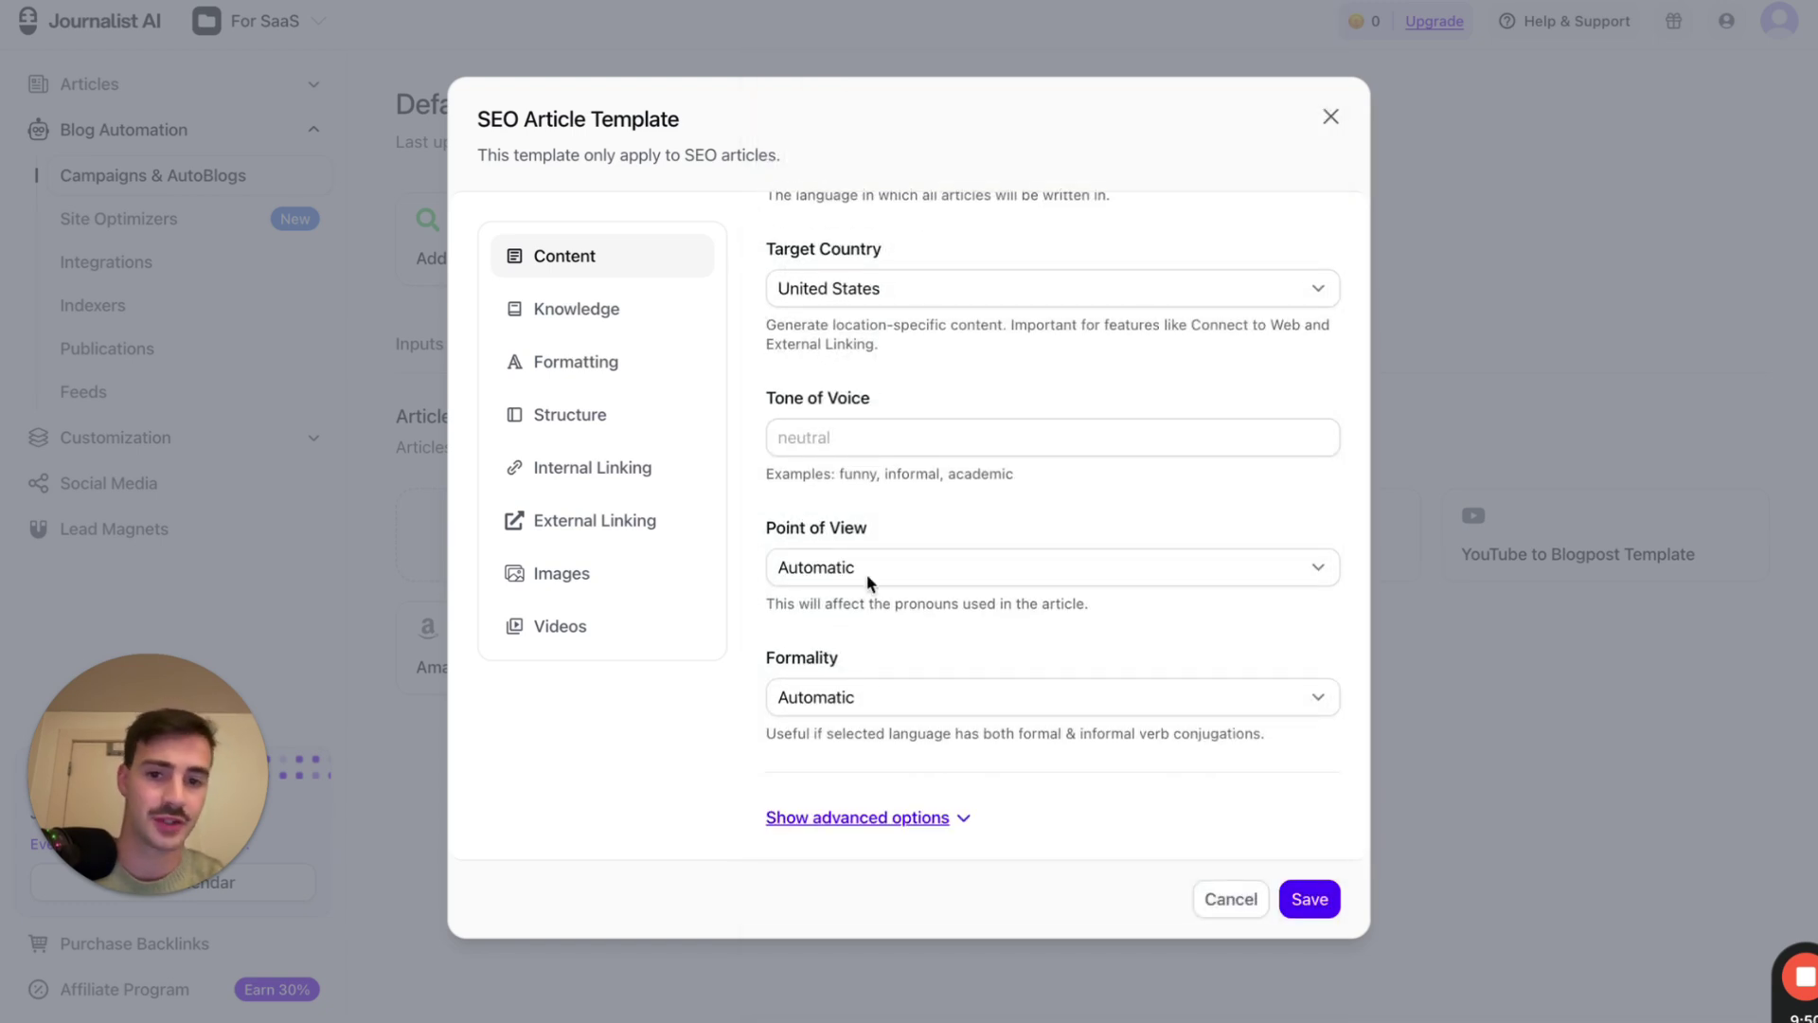
click(885, 820)
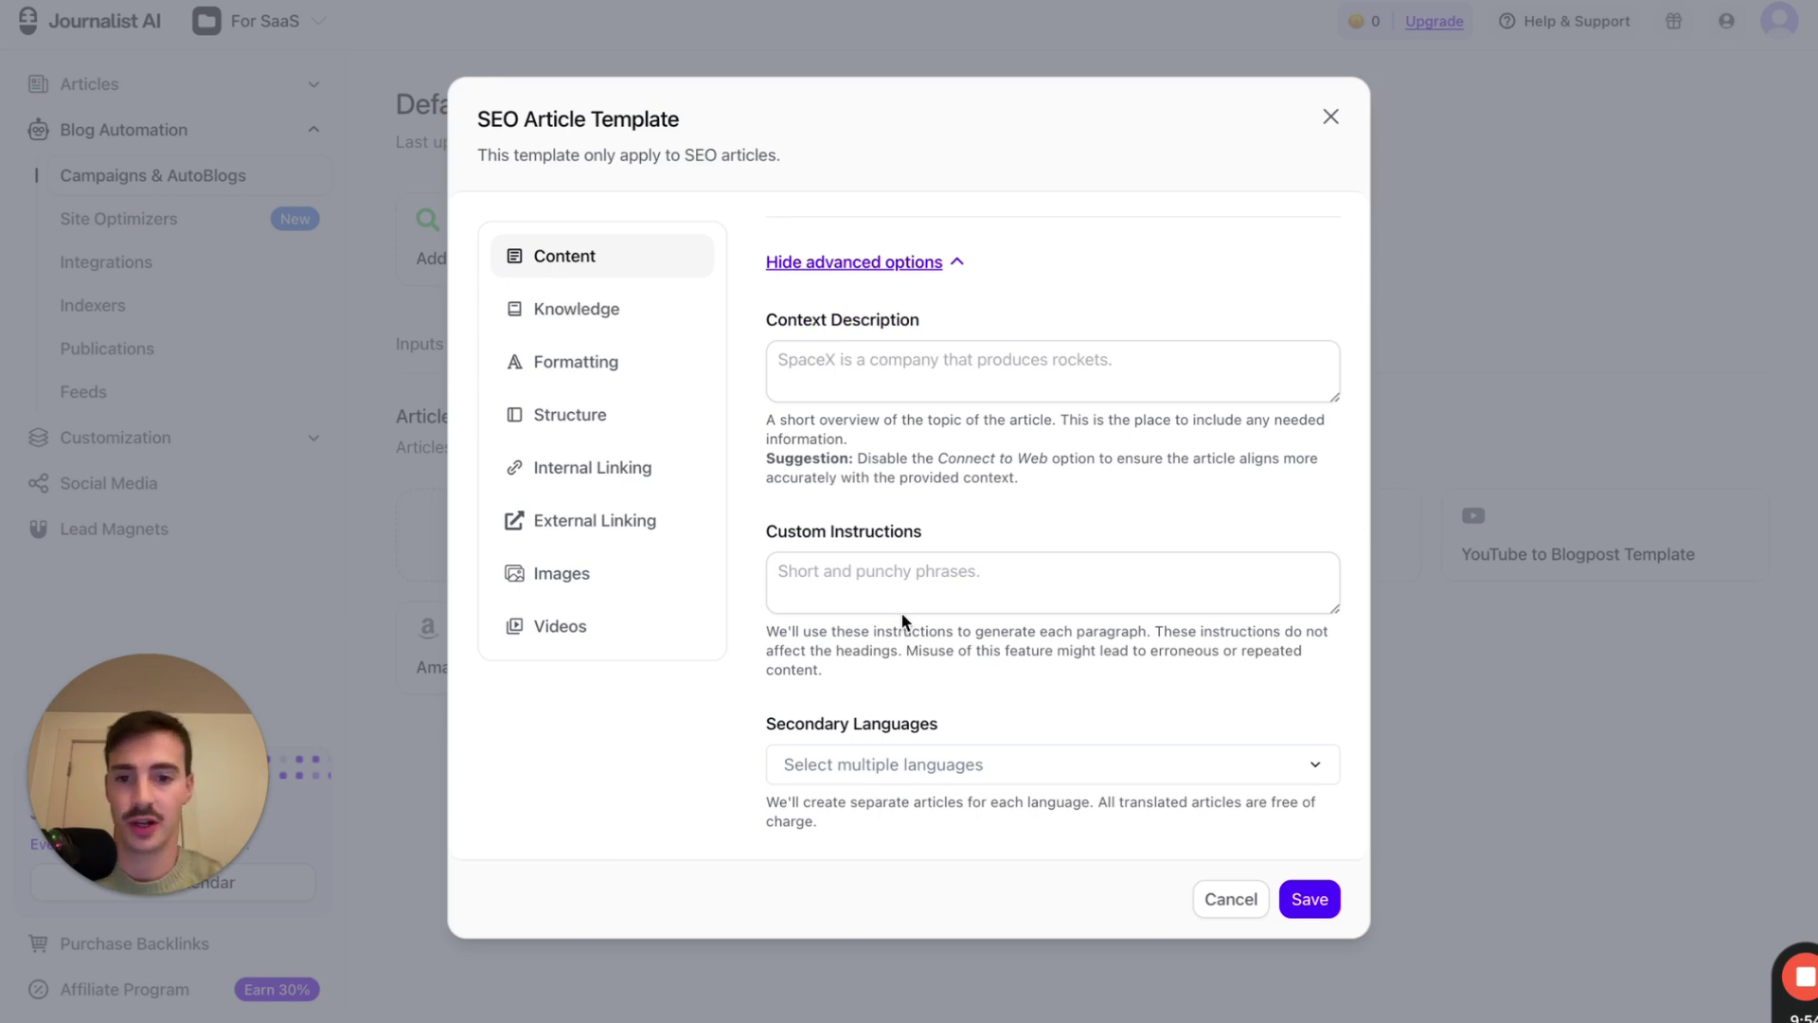
click(904, 771)
click(608, 377)
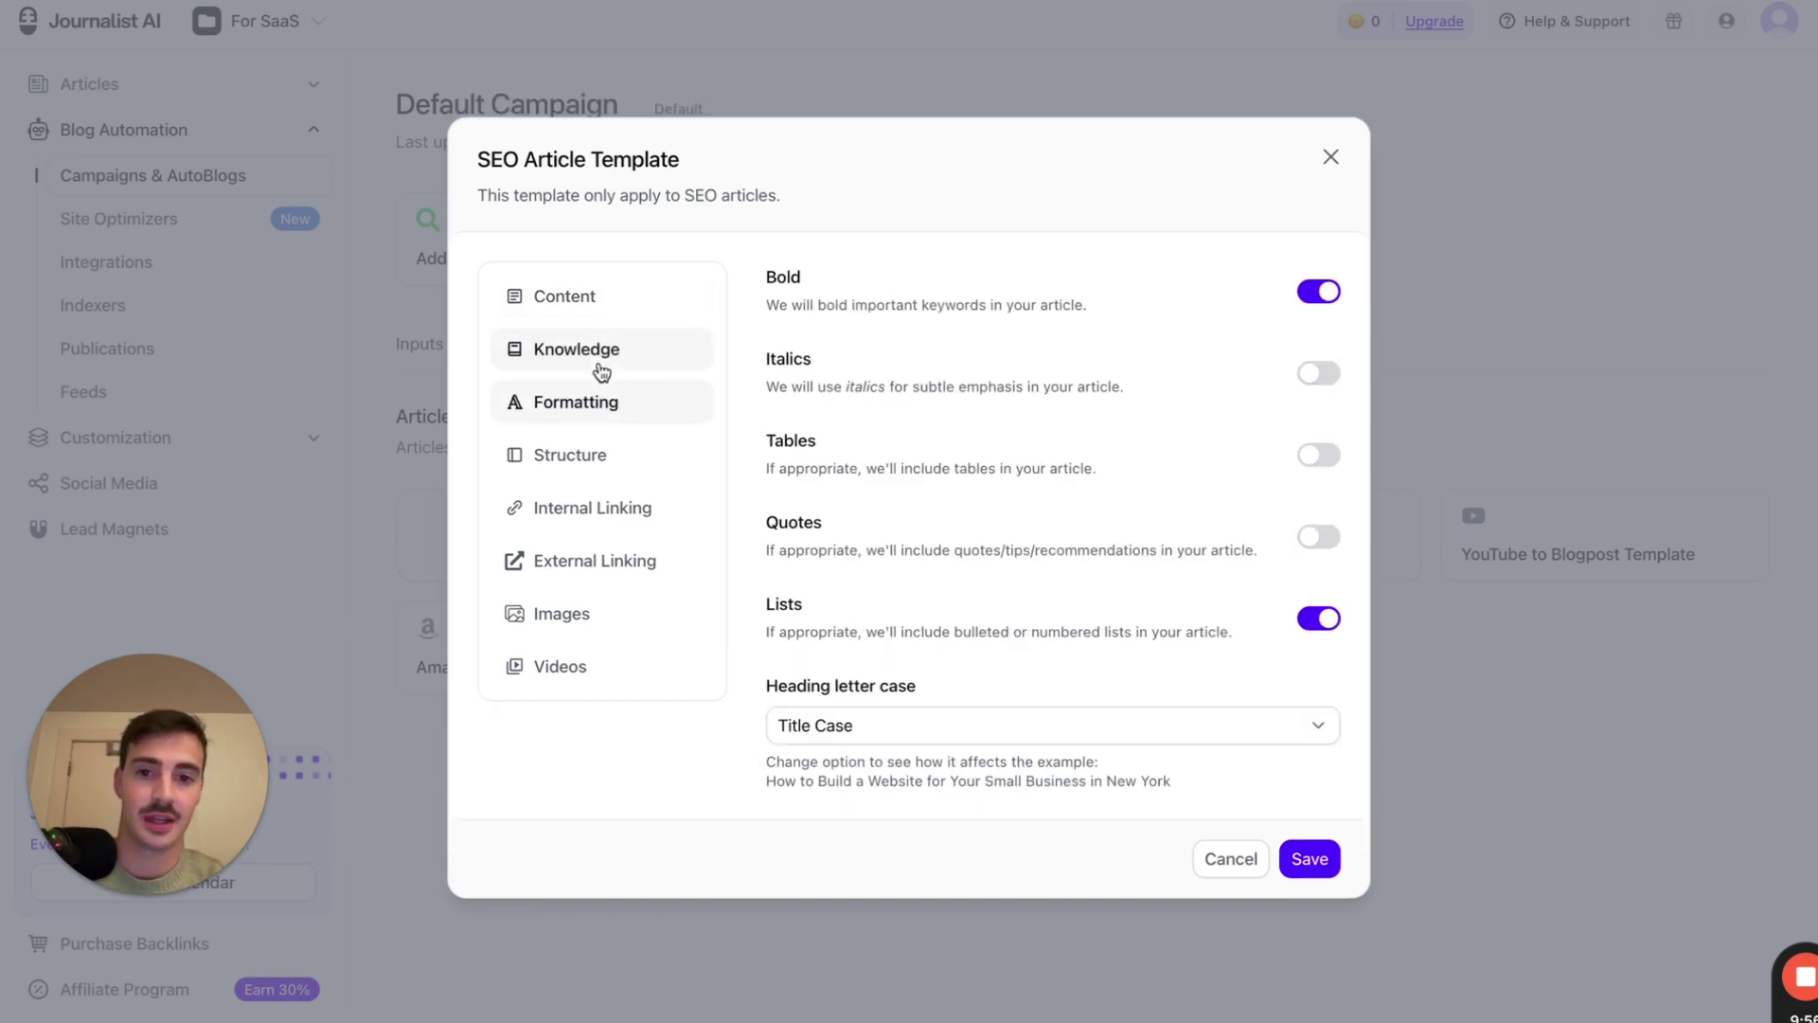
click(614, 456)
click(627, 539)
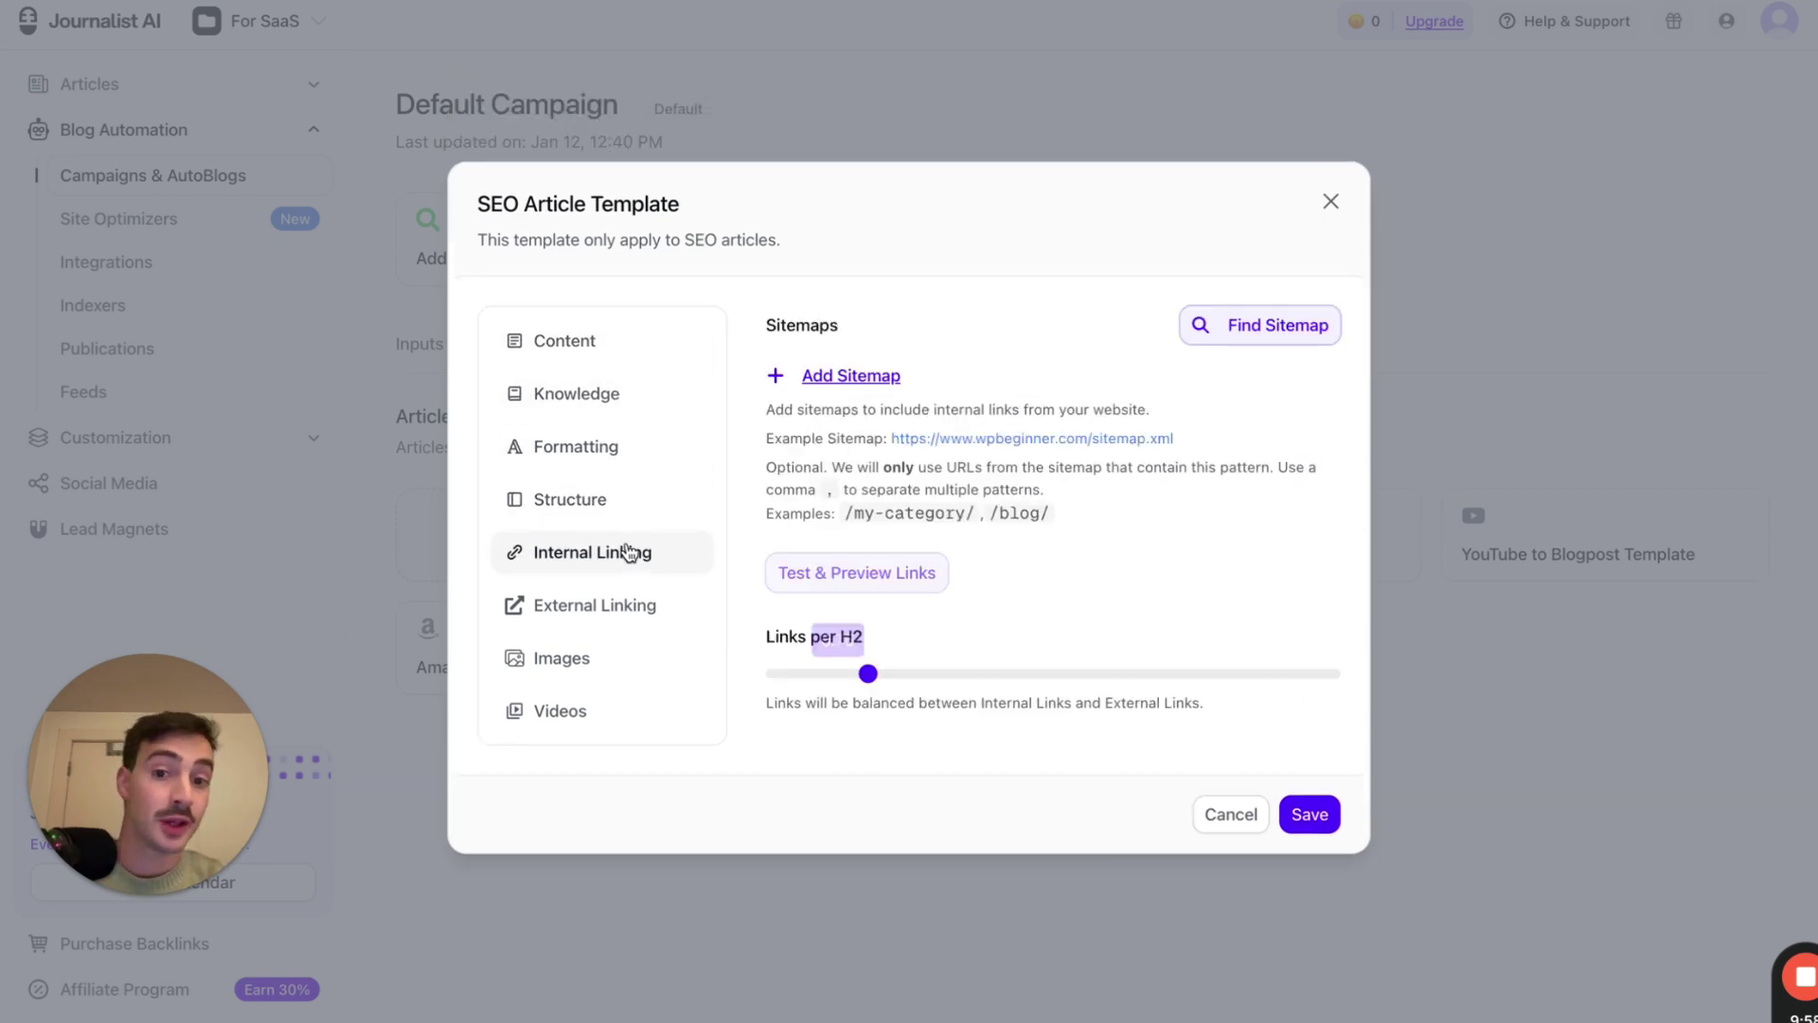
click(657, 603)
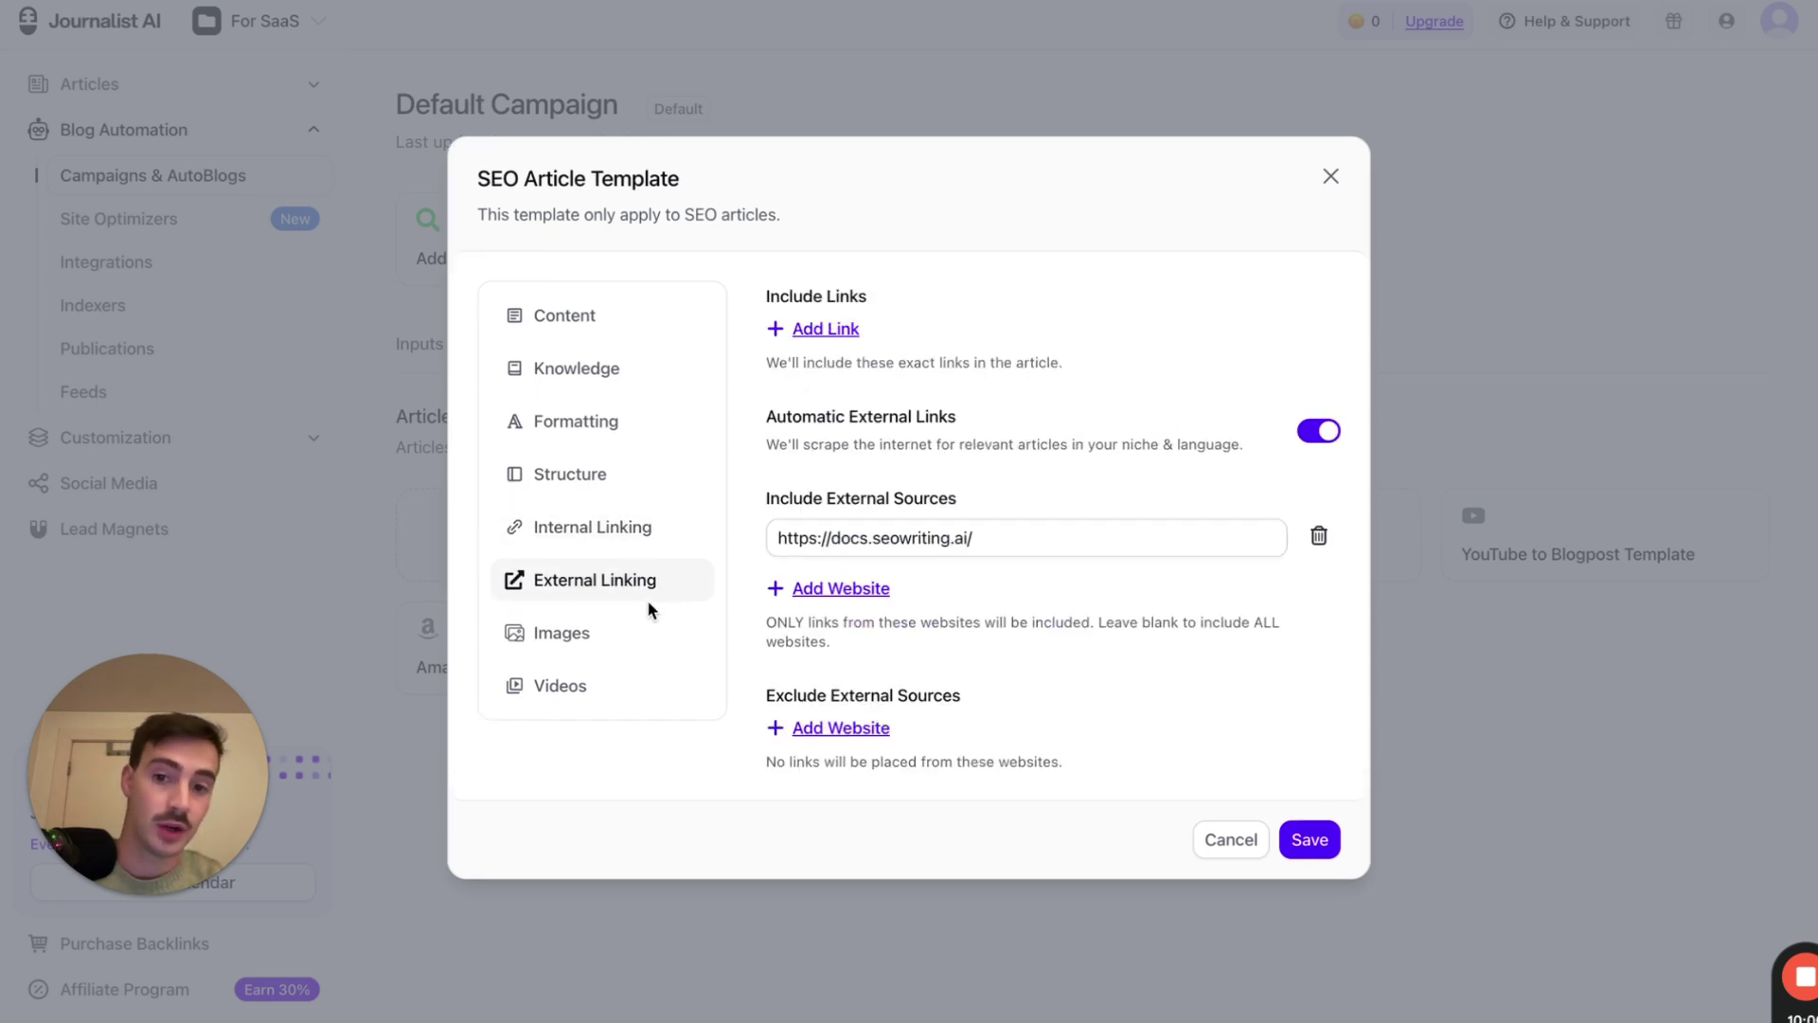
click(638, 625)
click(1013, 381)
click(1014, 377)
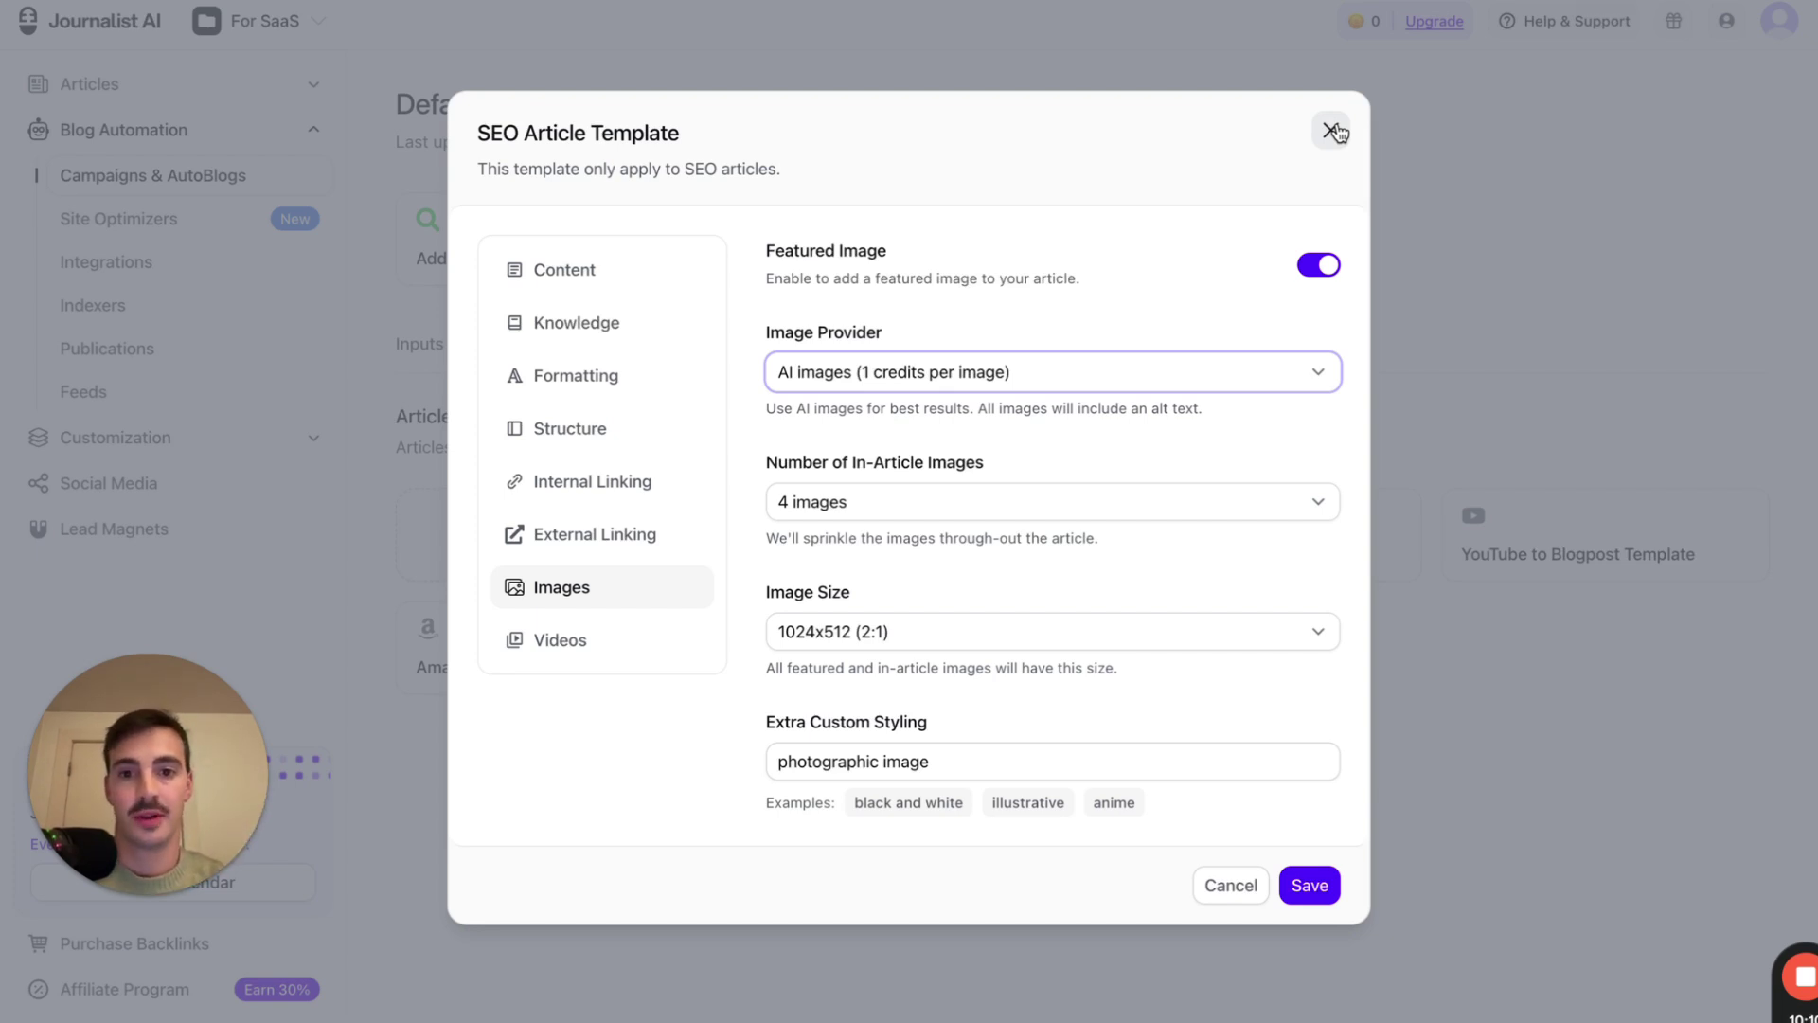
click(1332, 130)
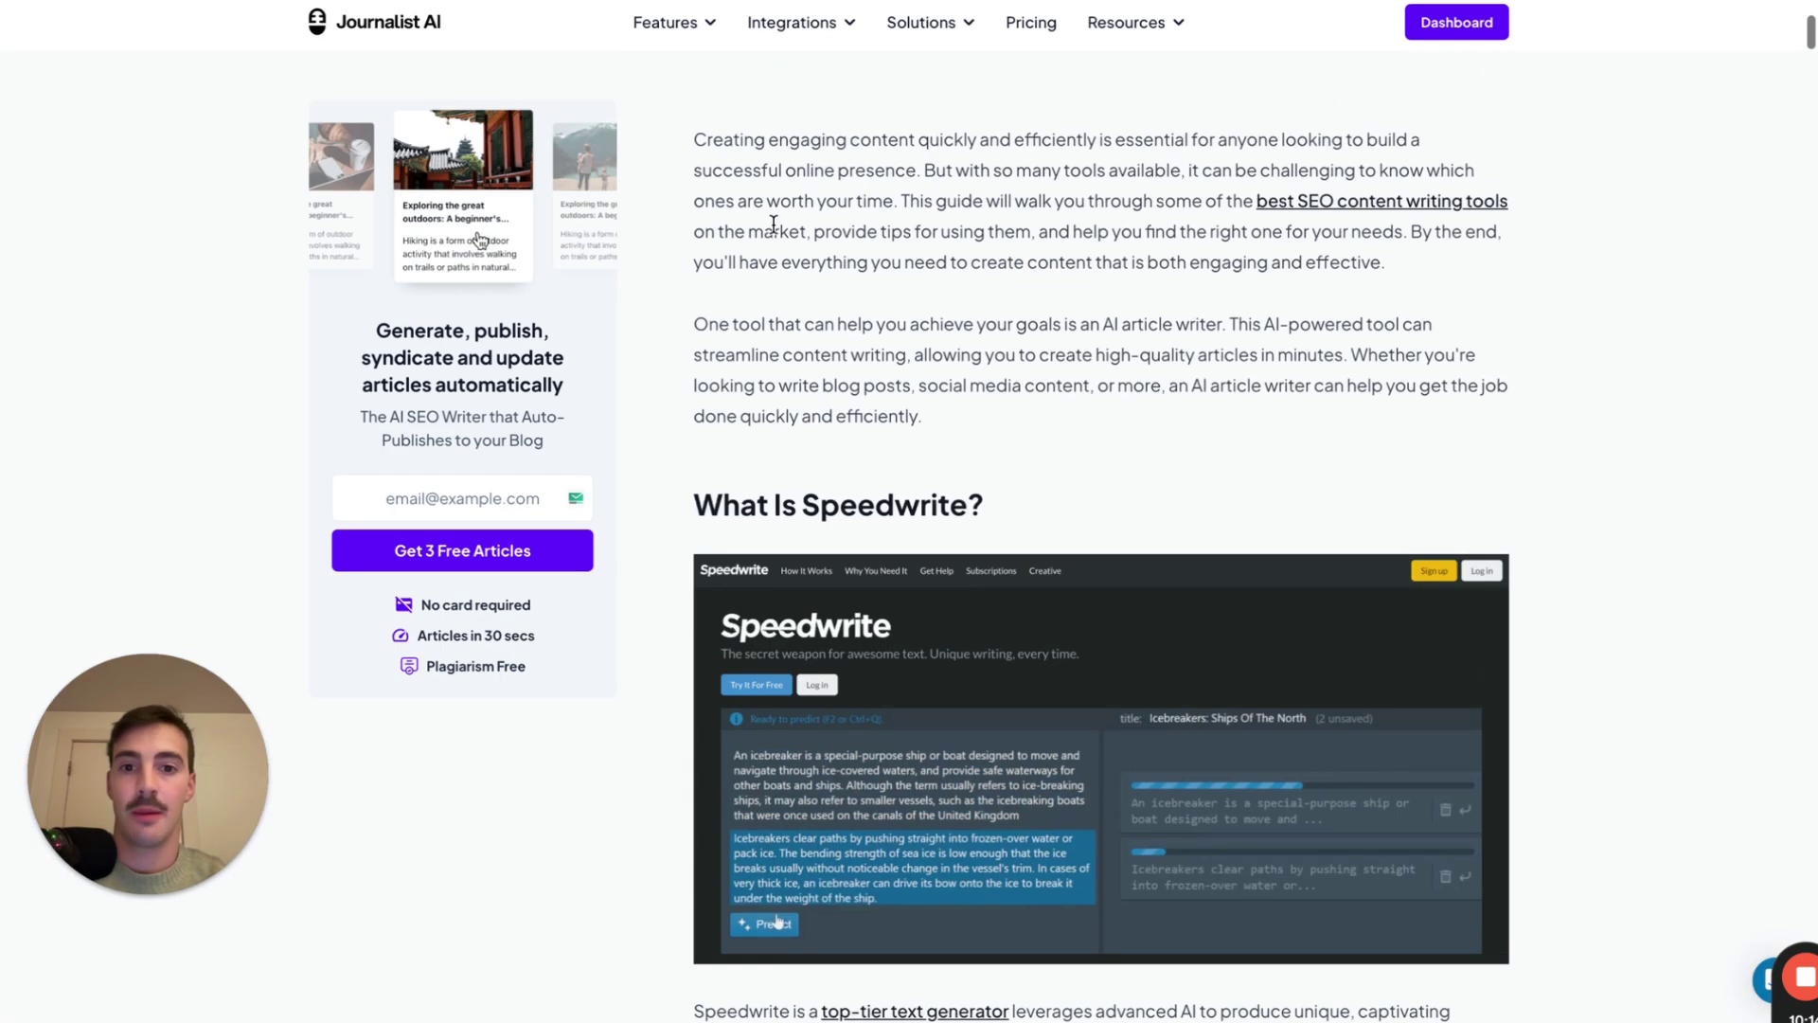
Select the Speedwrite overview text, then go to History and begin filtering batches by name
drag(772, 349, 480, 155)
drag(1075, 1018, 1406, 209)
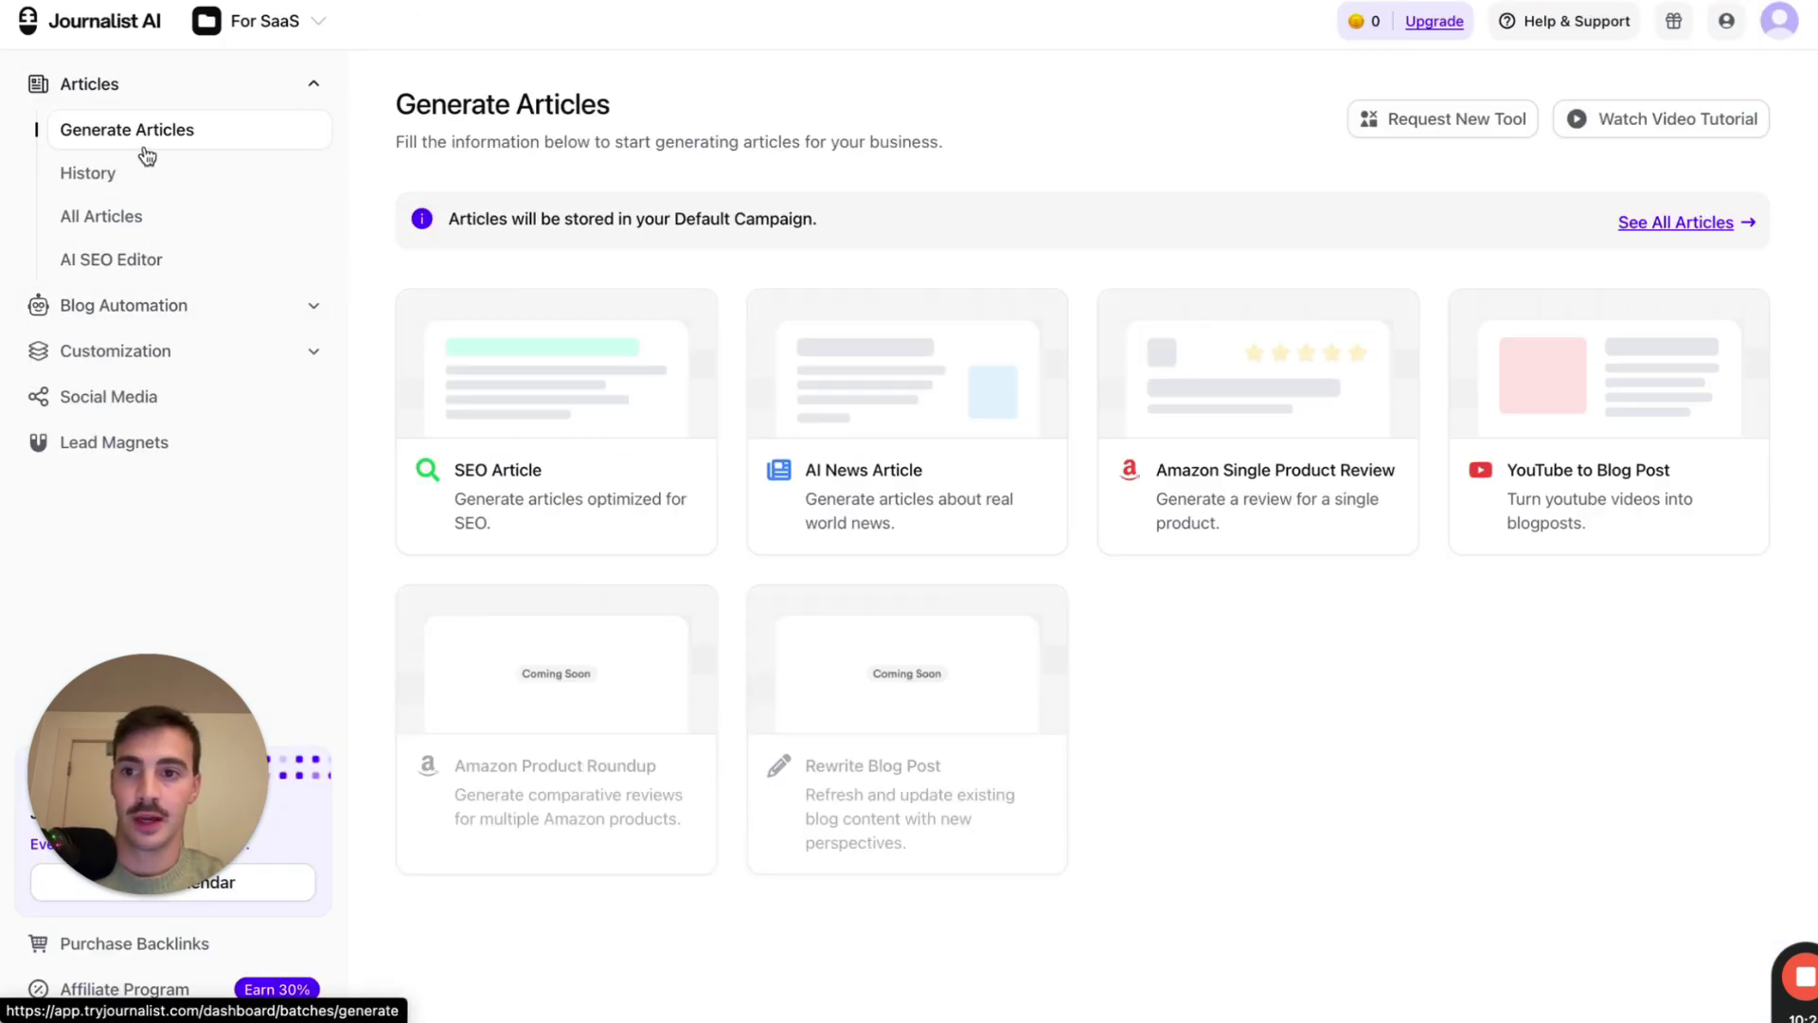
click(146, 174)
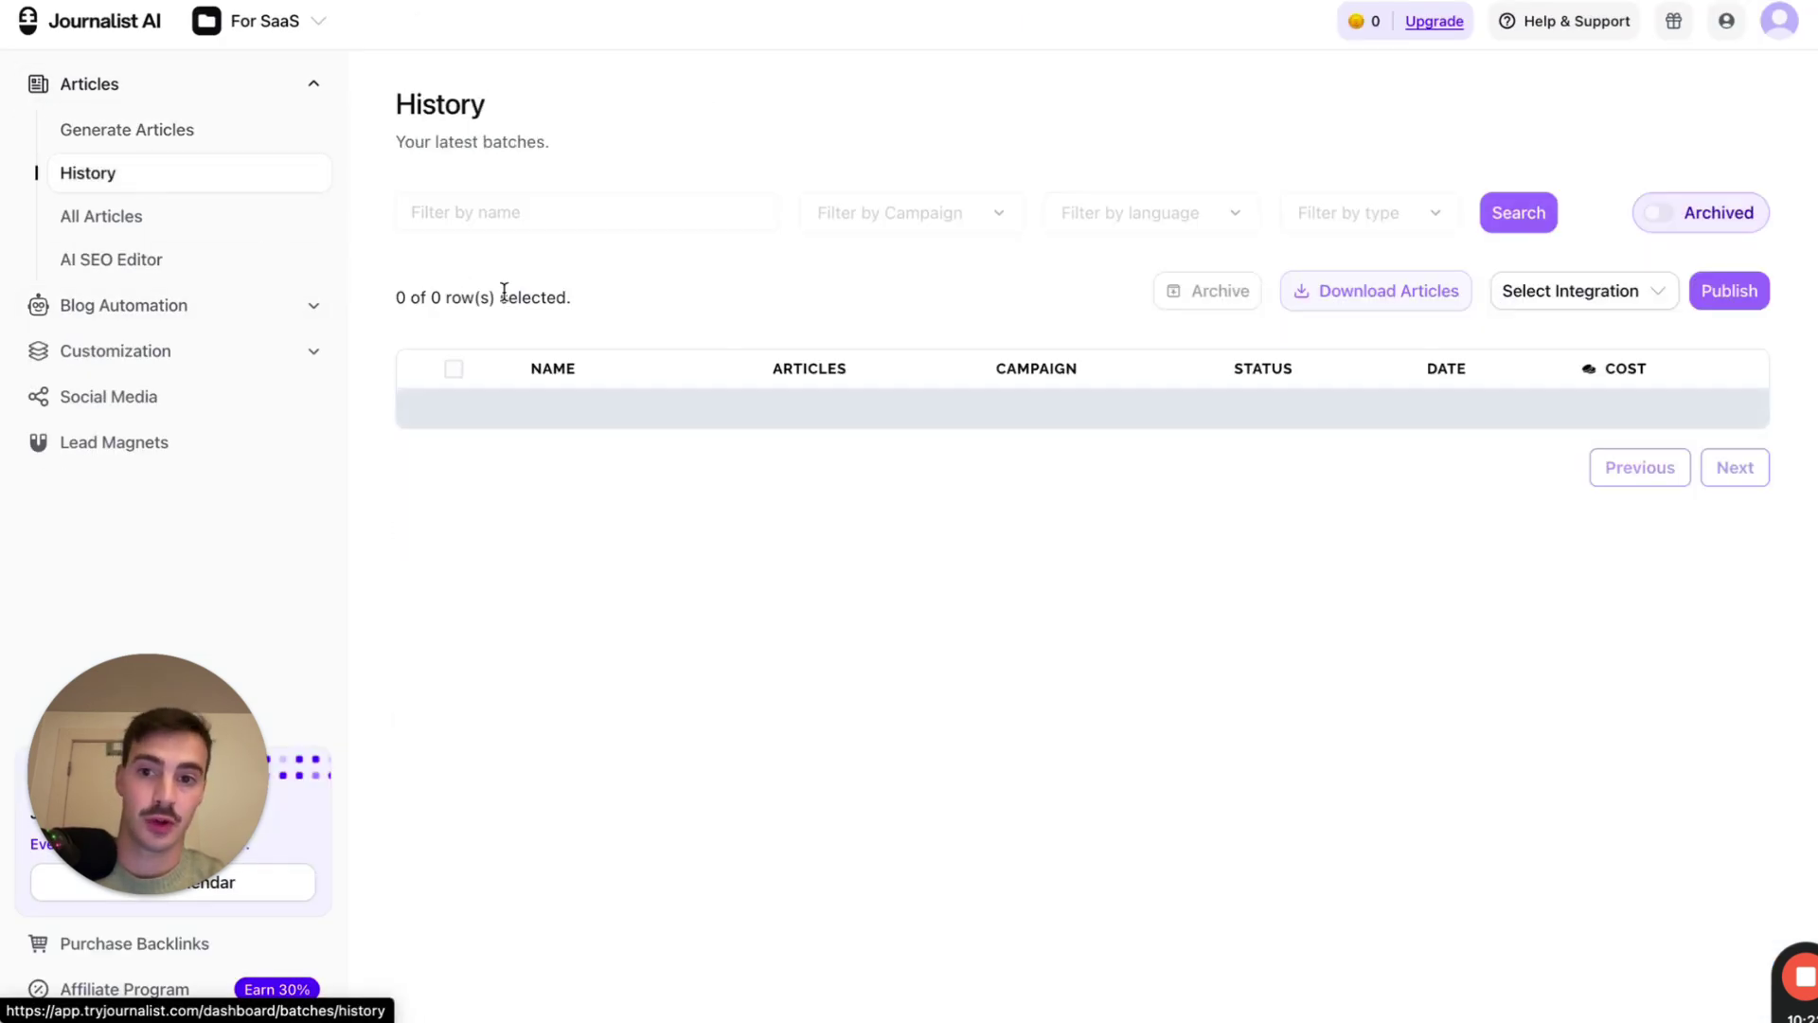
click(496, 212)
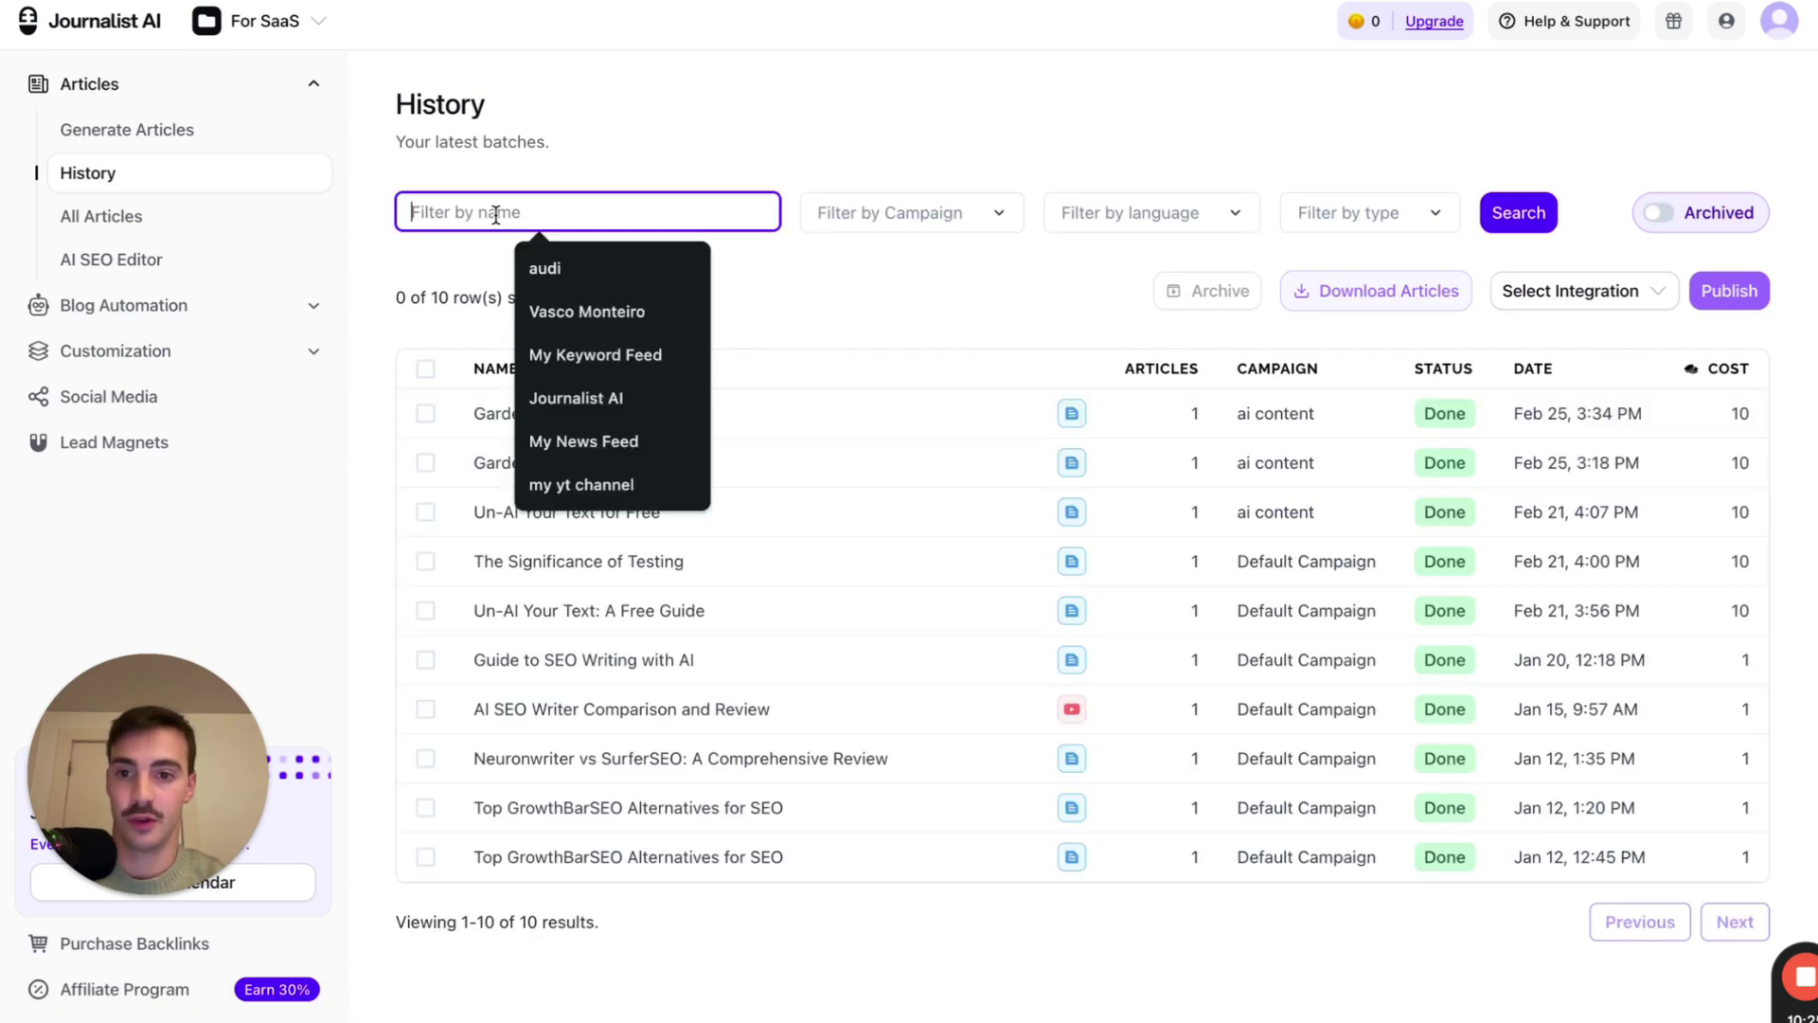
click(801, 339)
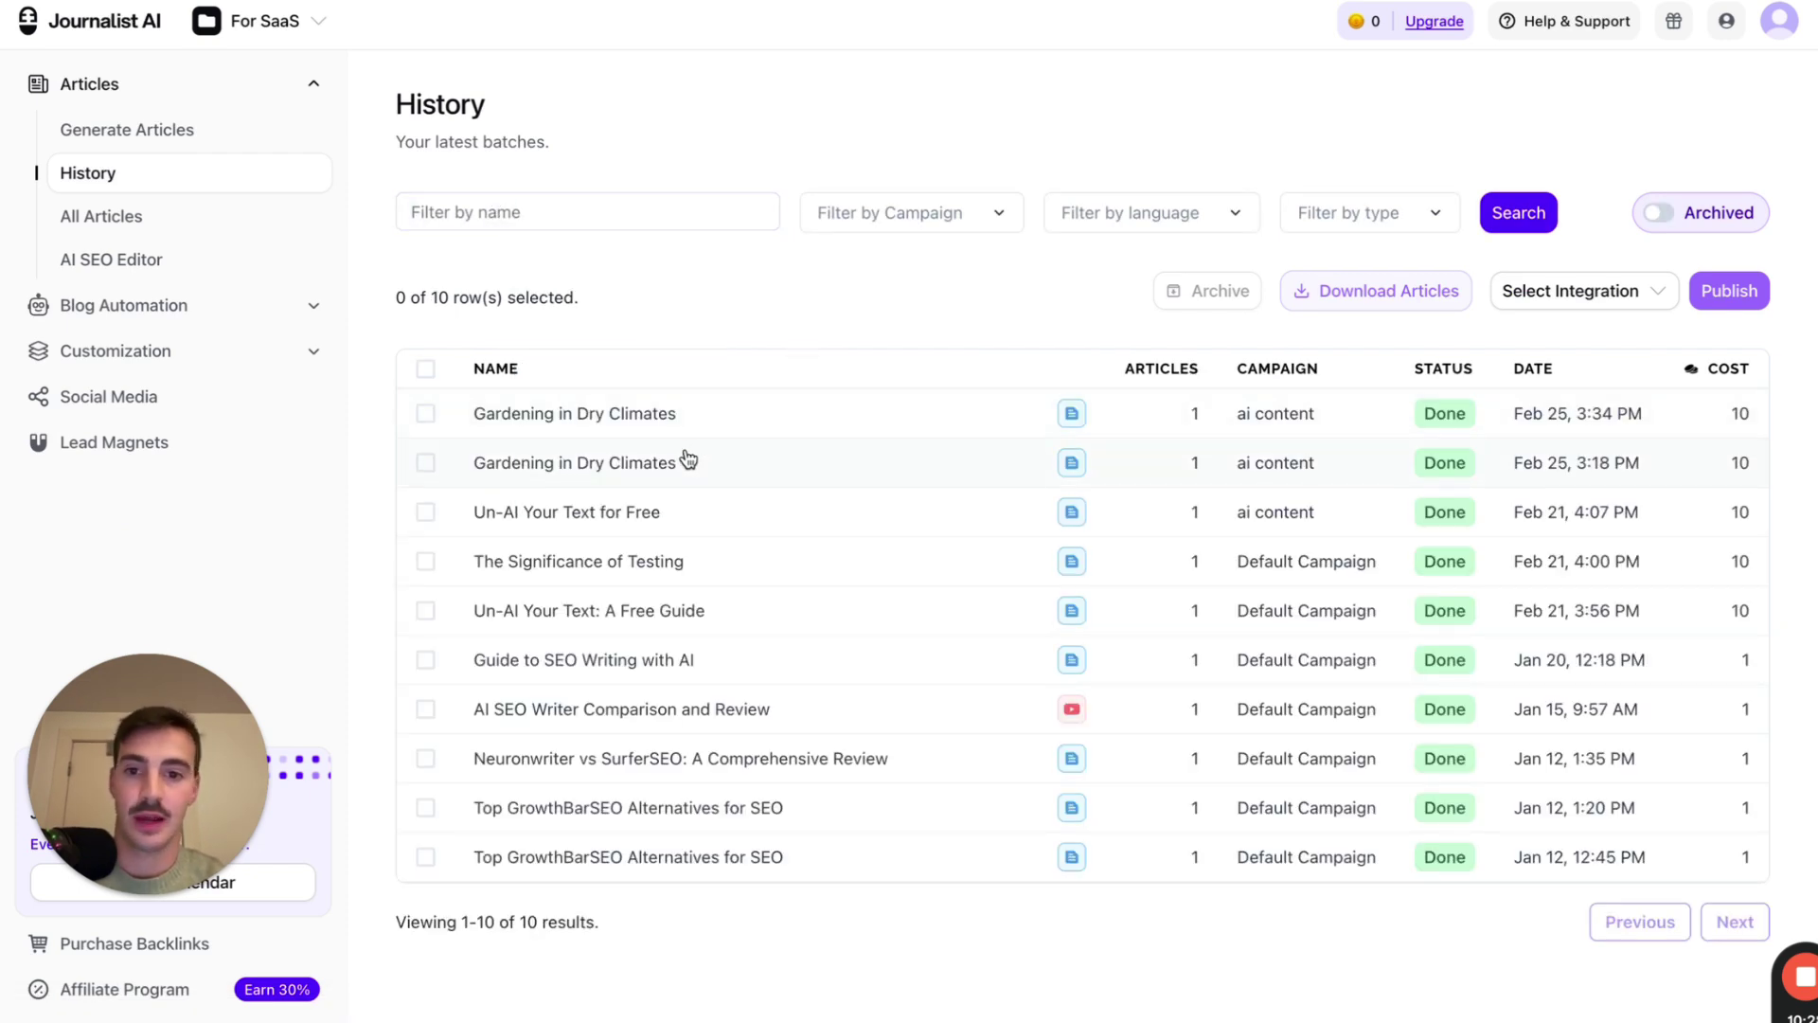
Preview the Gardening in Dry Climates article, close it, and reopen the top batch
click(698, 432)
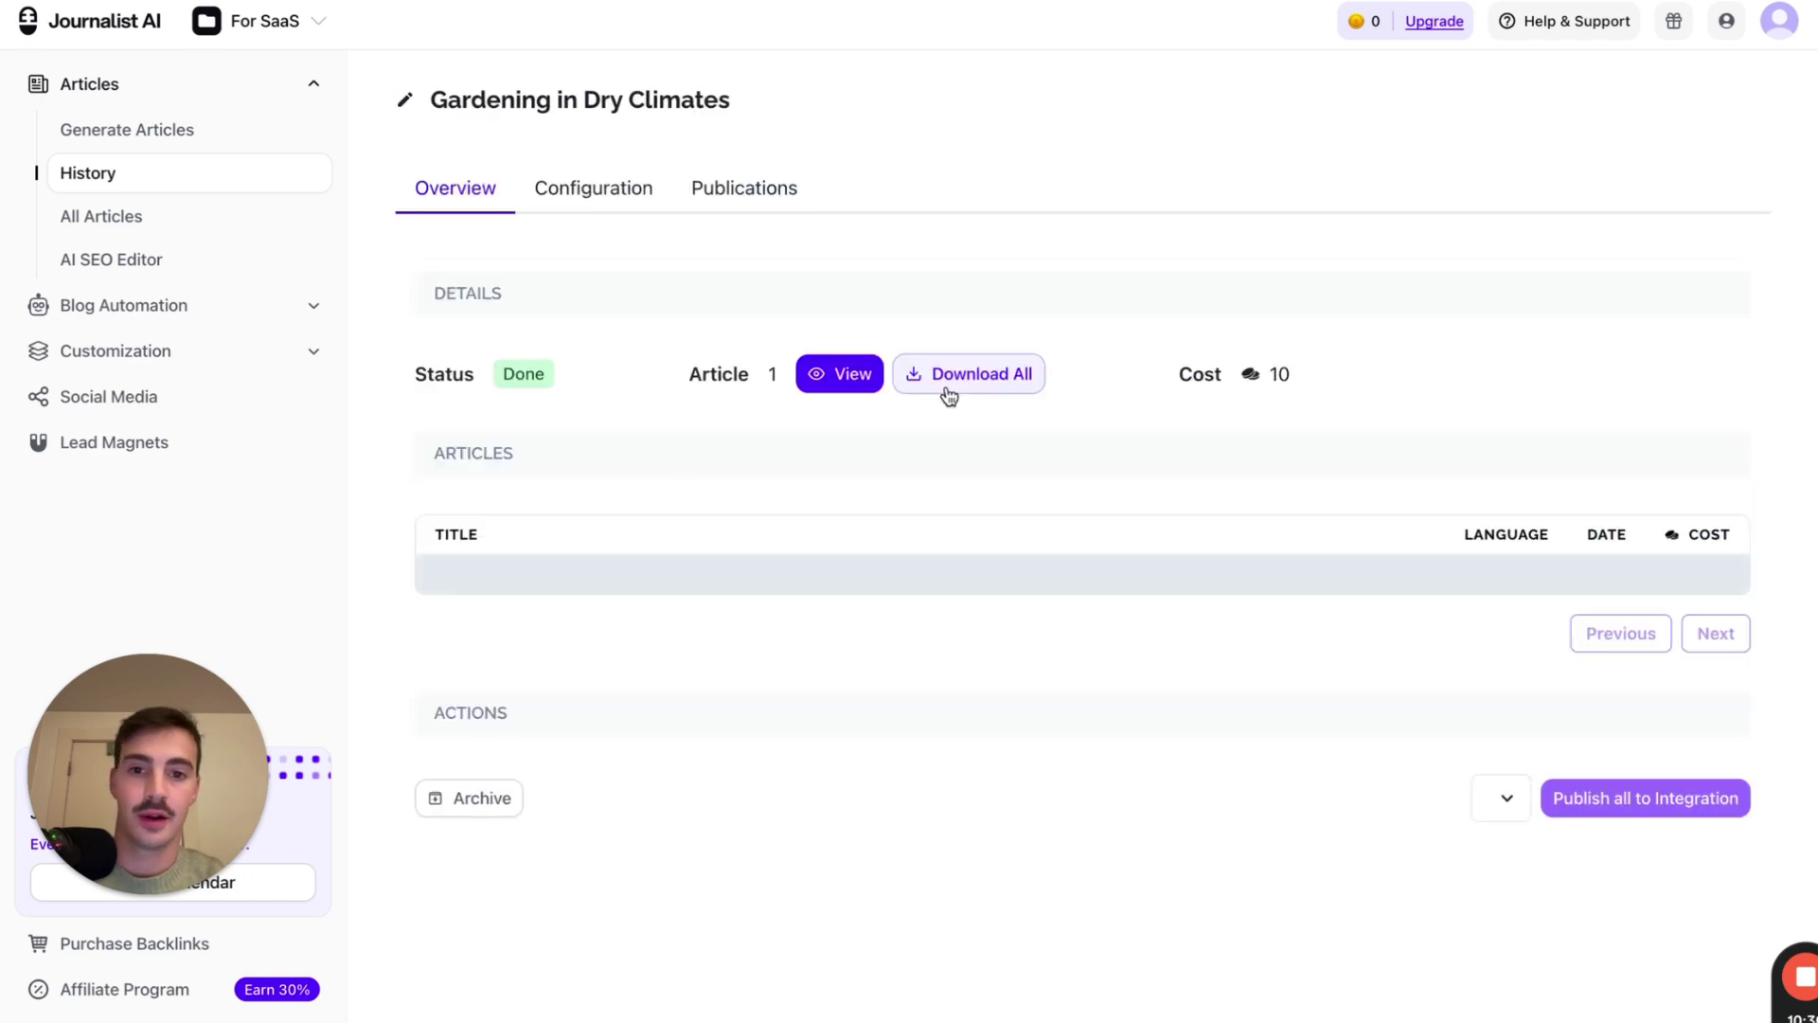
click(848, 380)
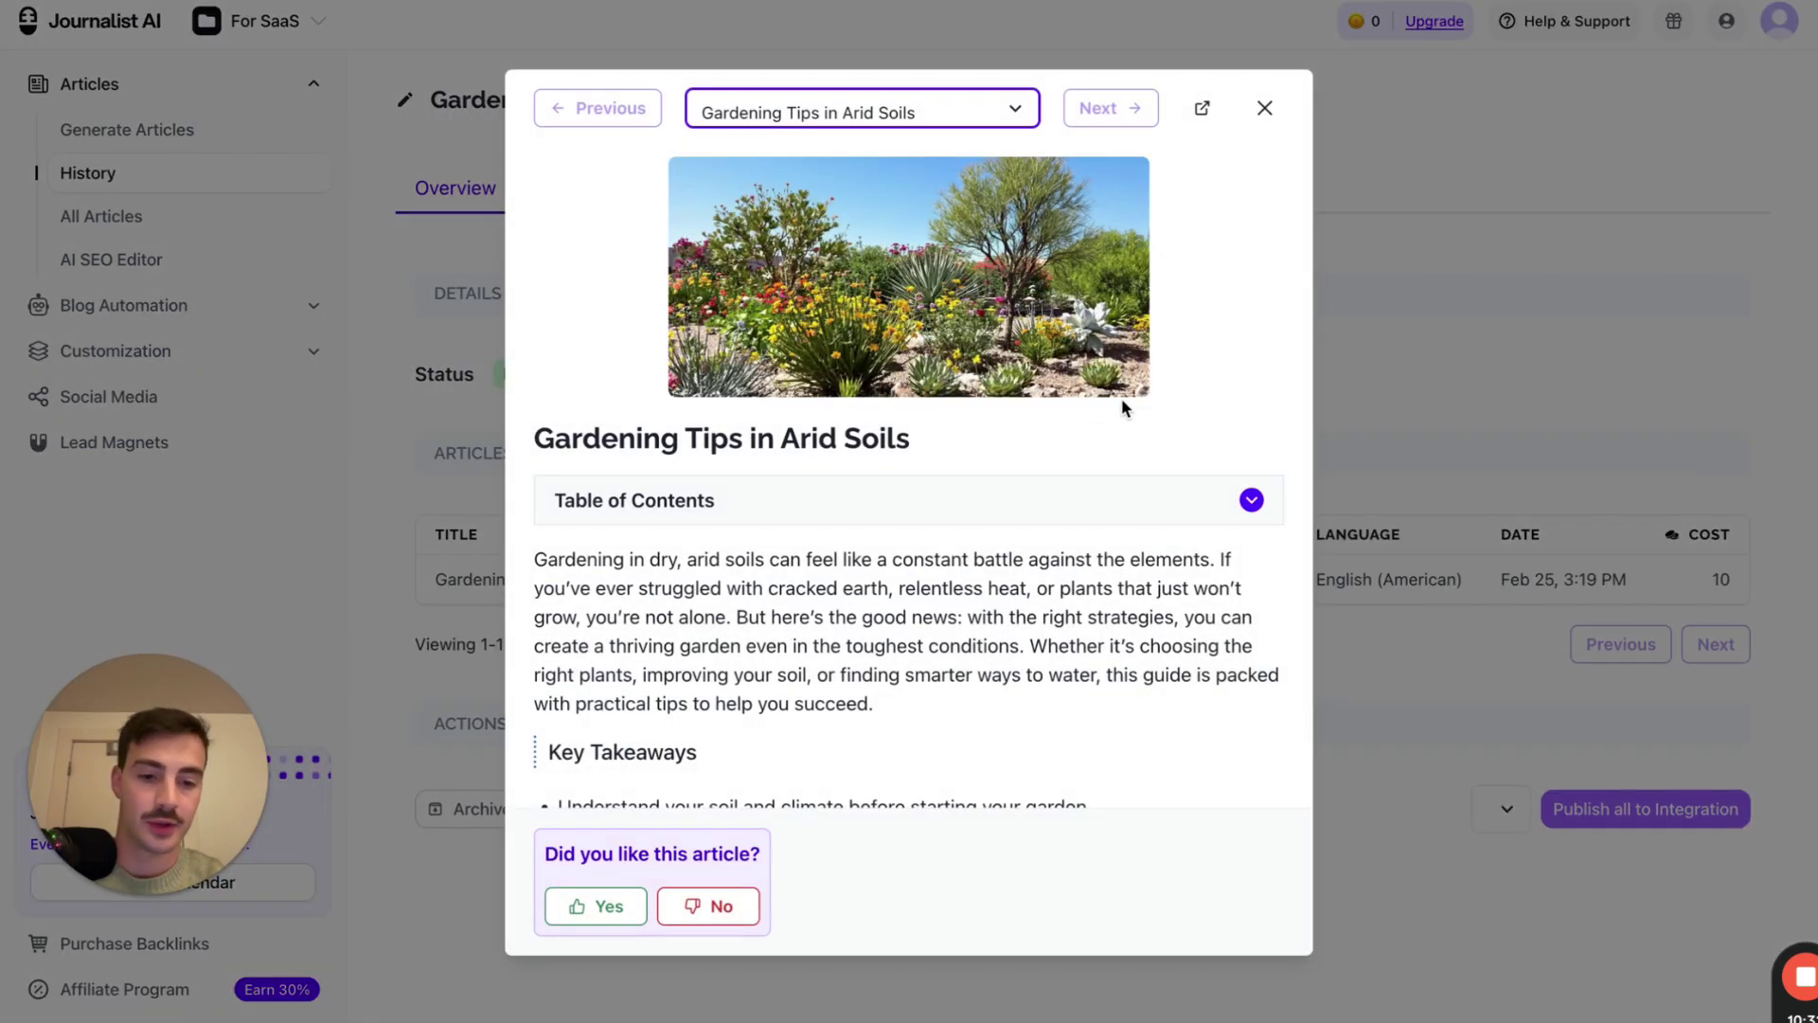
scroll(923, 244, down, 20)
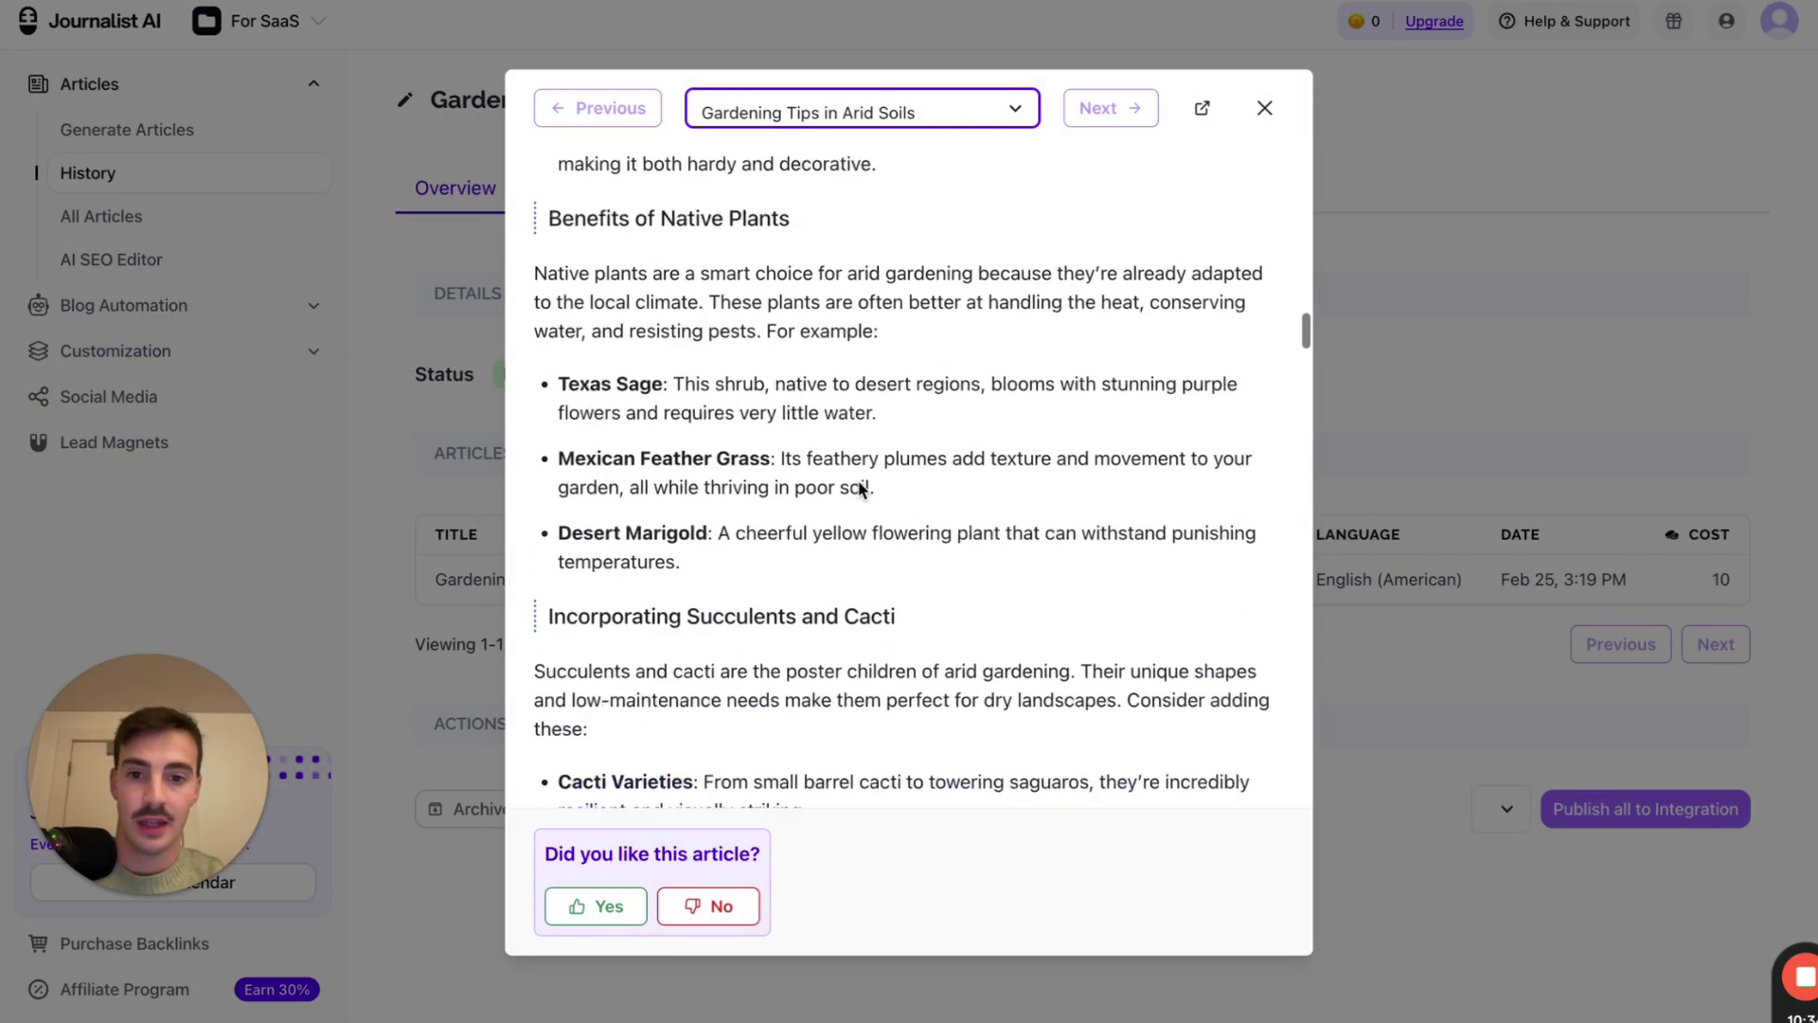
scroll(858, 480, down, 10)
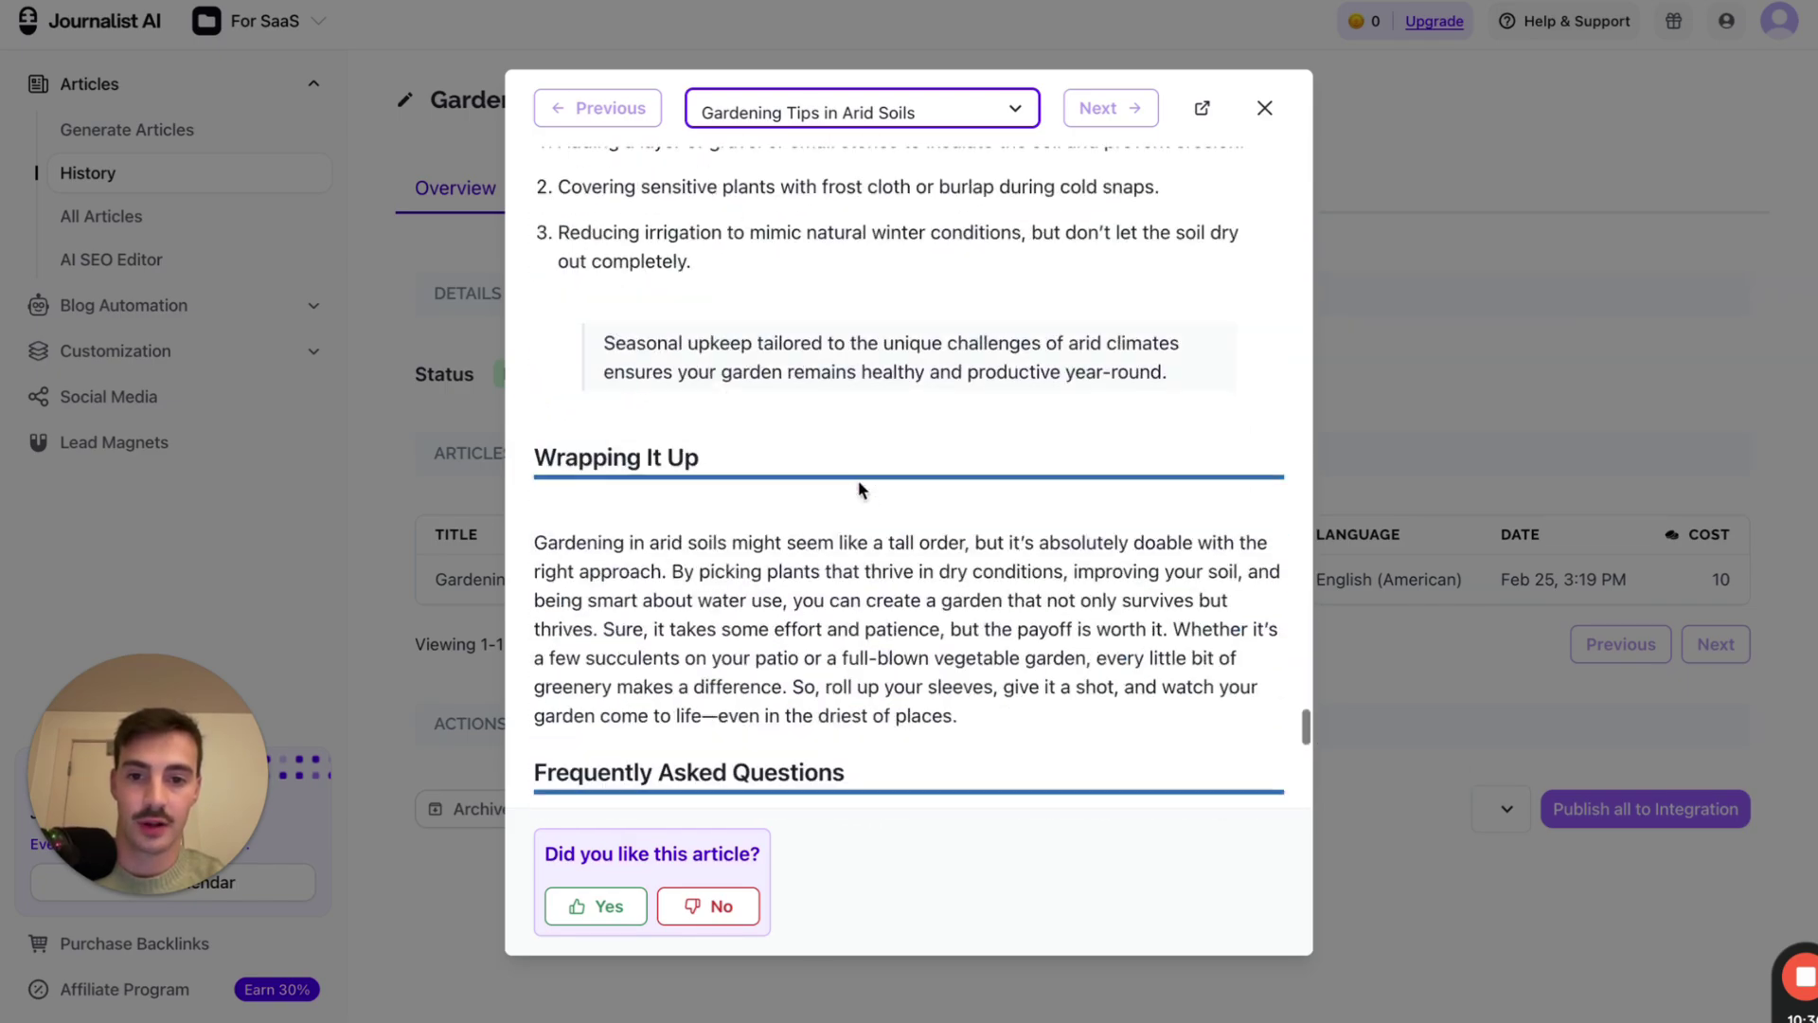
scroll(858, 480, up, 15)
scroll(858, 480, up, 10)
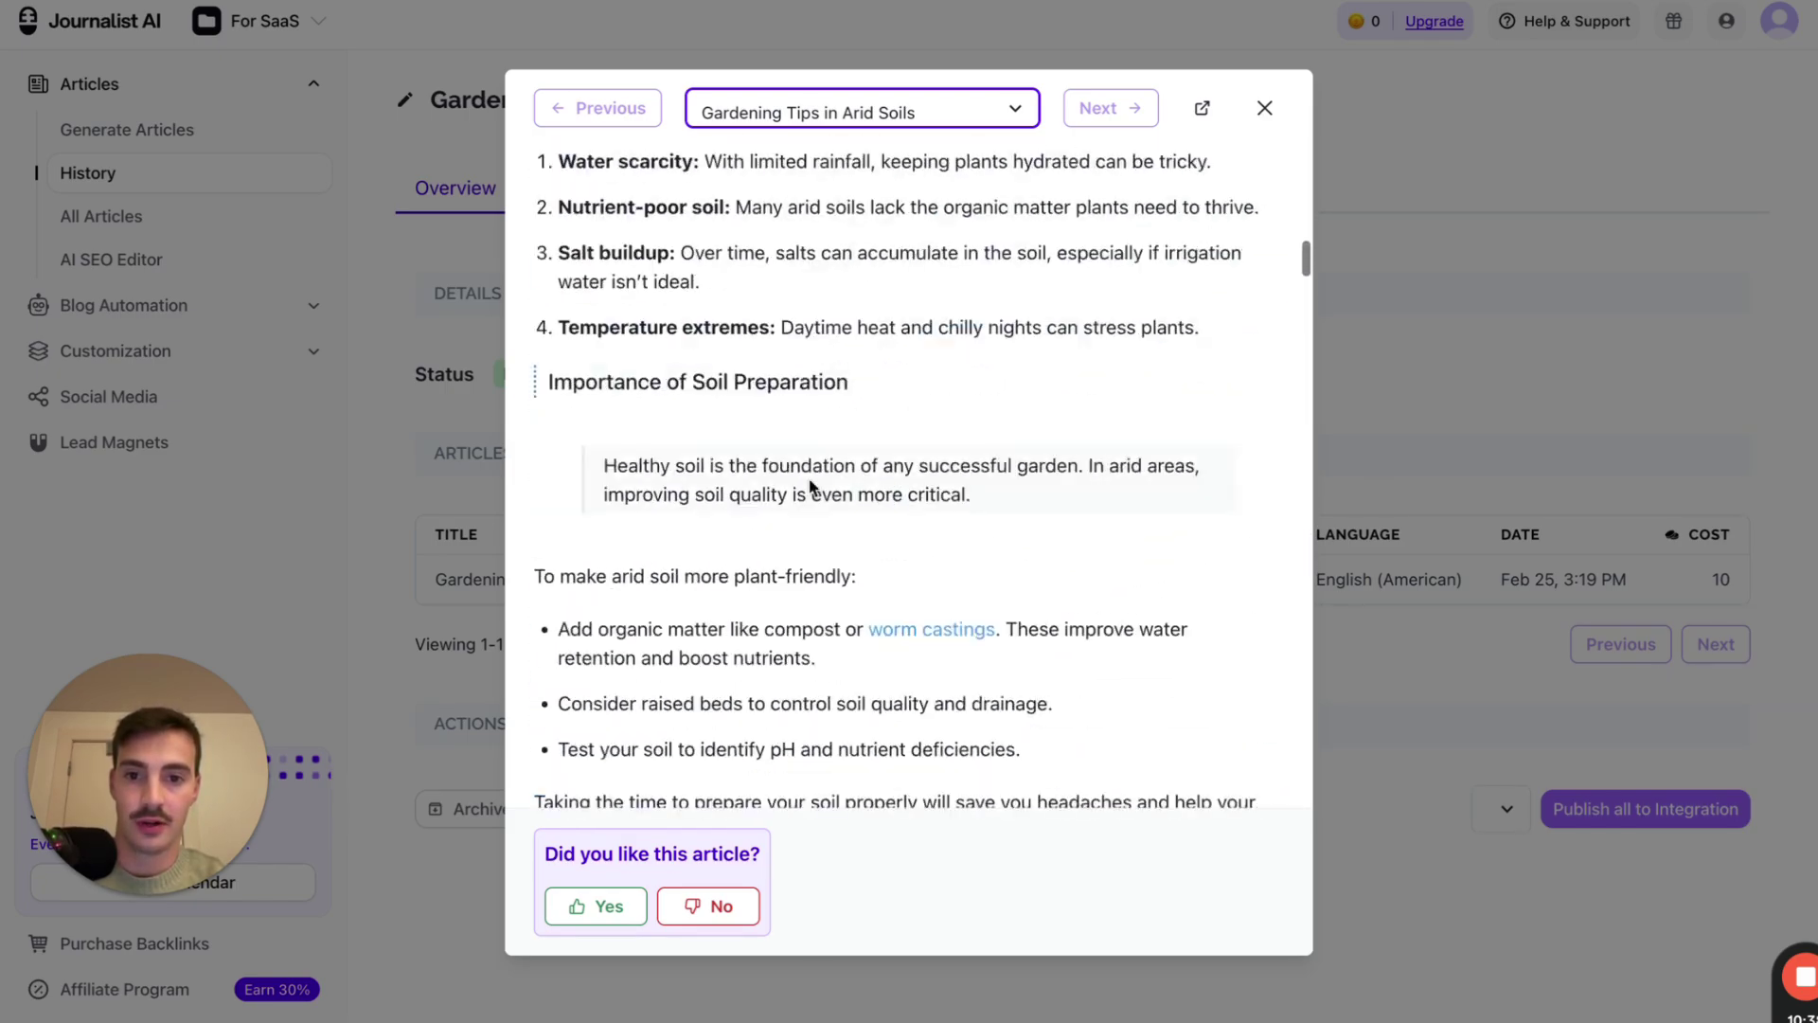
click(231, 255)
click(218, 179)
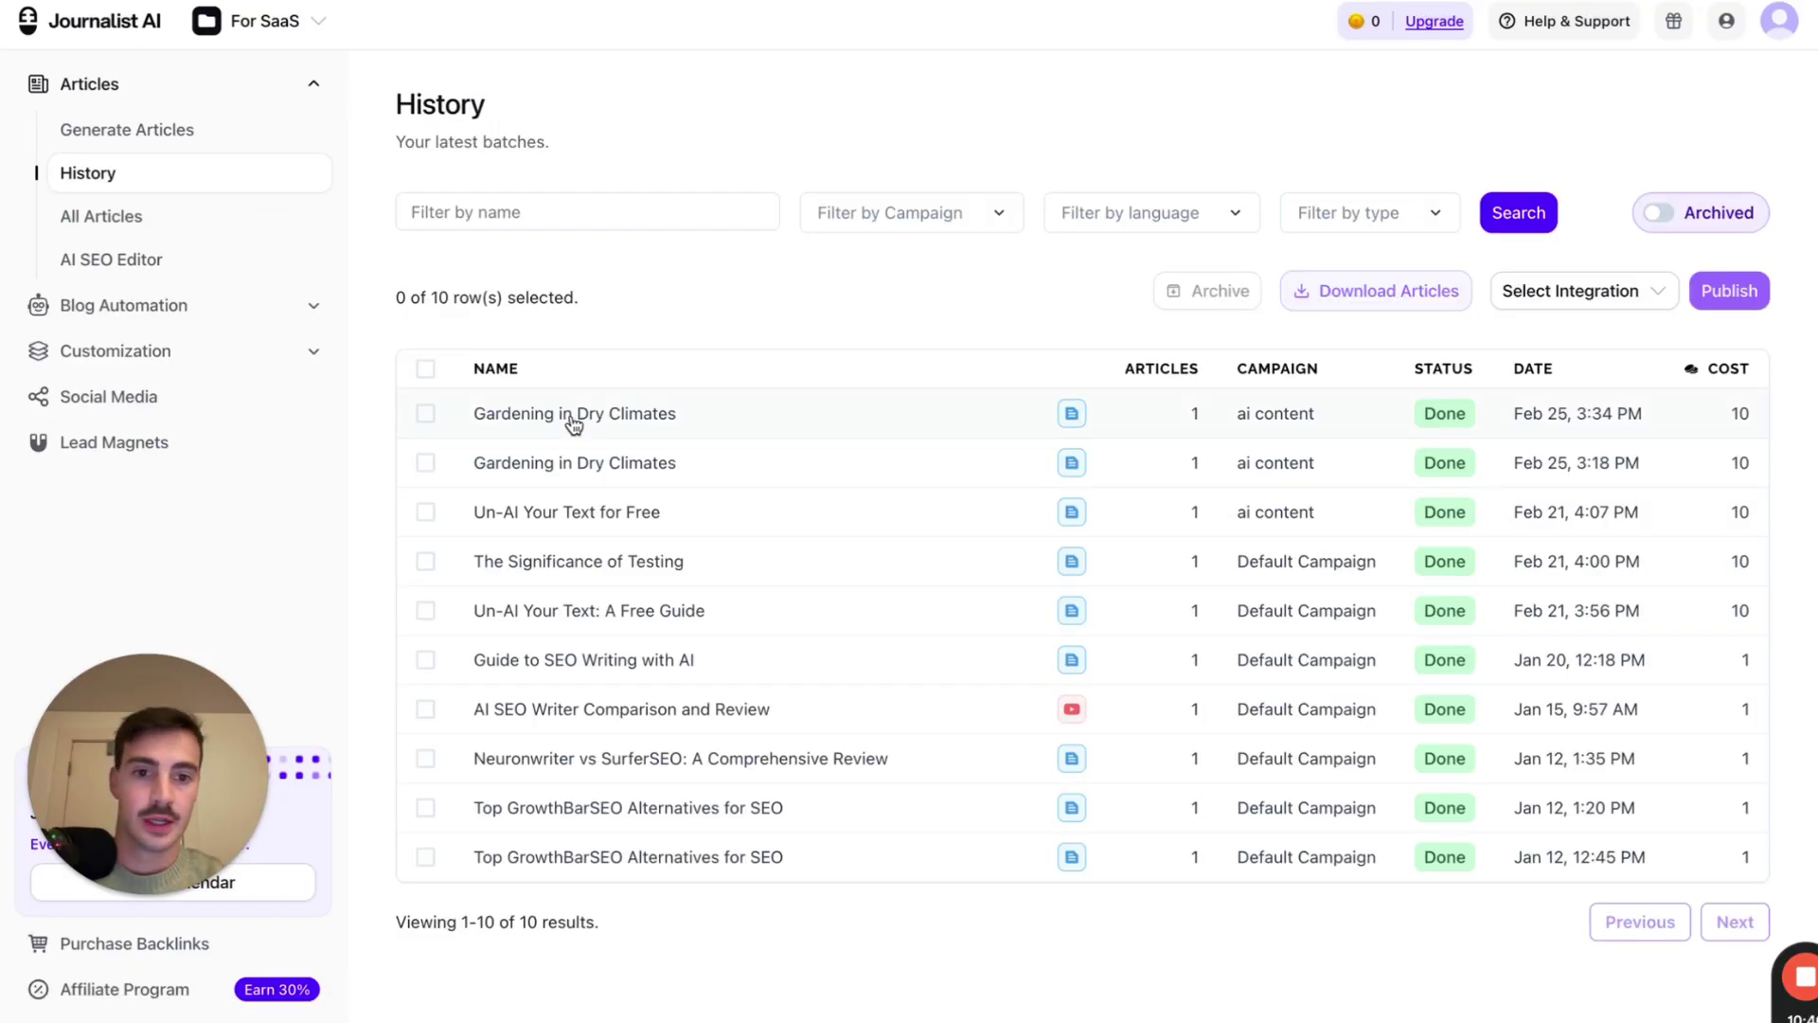
click(1071, 414)
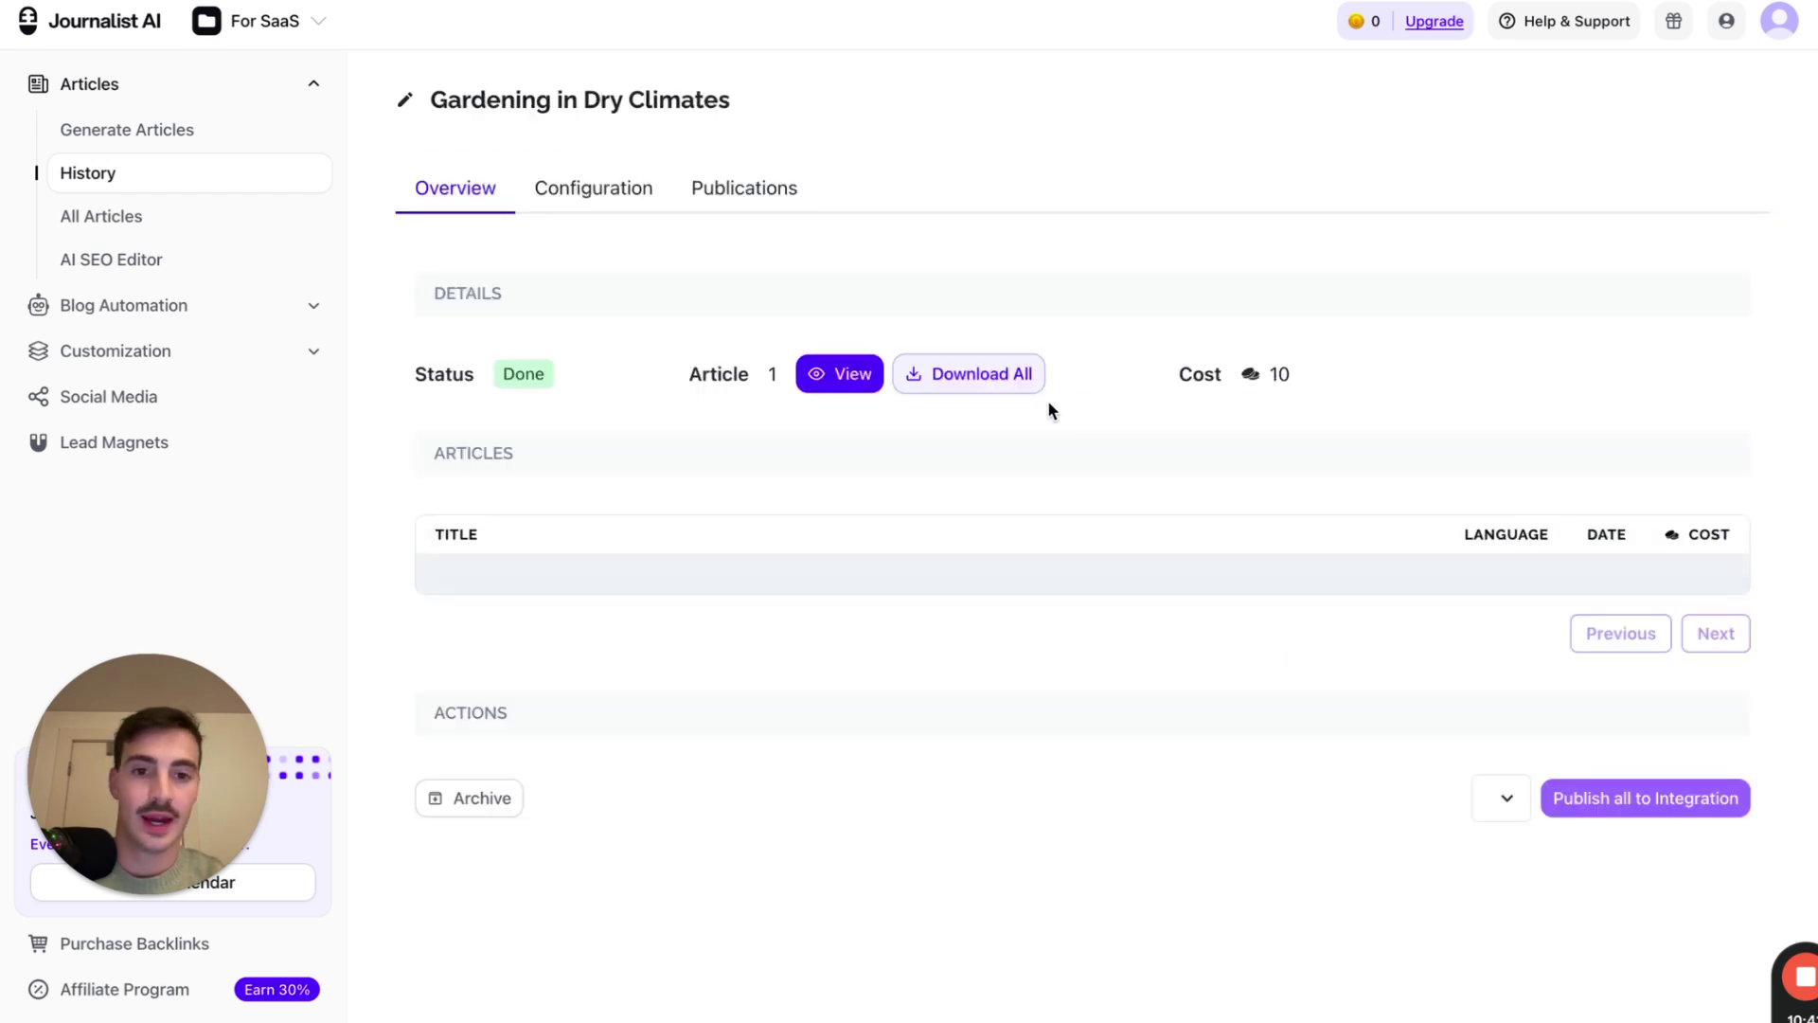
View the Gardening Tips in Arid Soils article and play its embedded desert gardening video
click(855, 377)
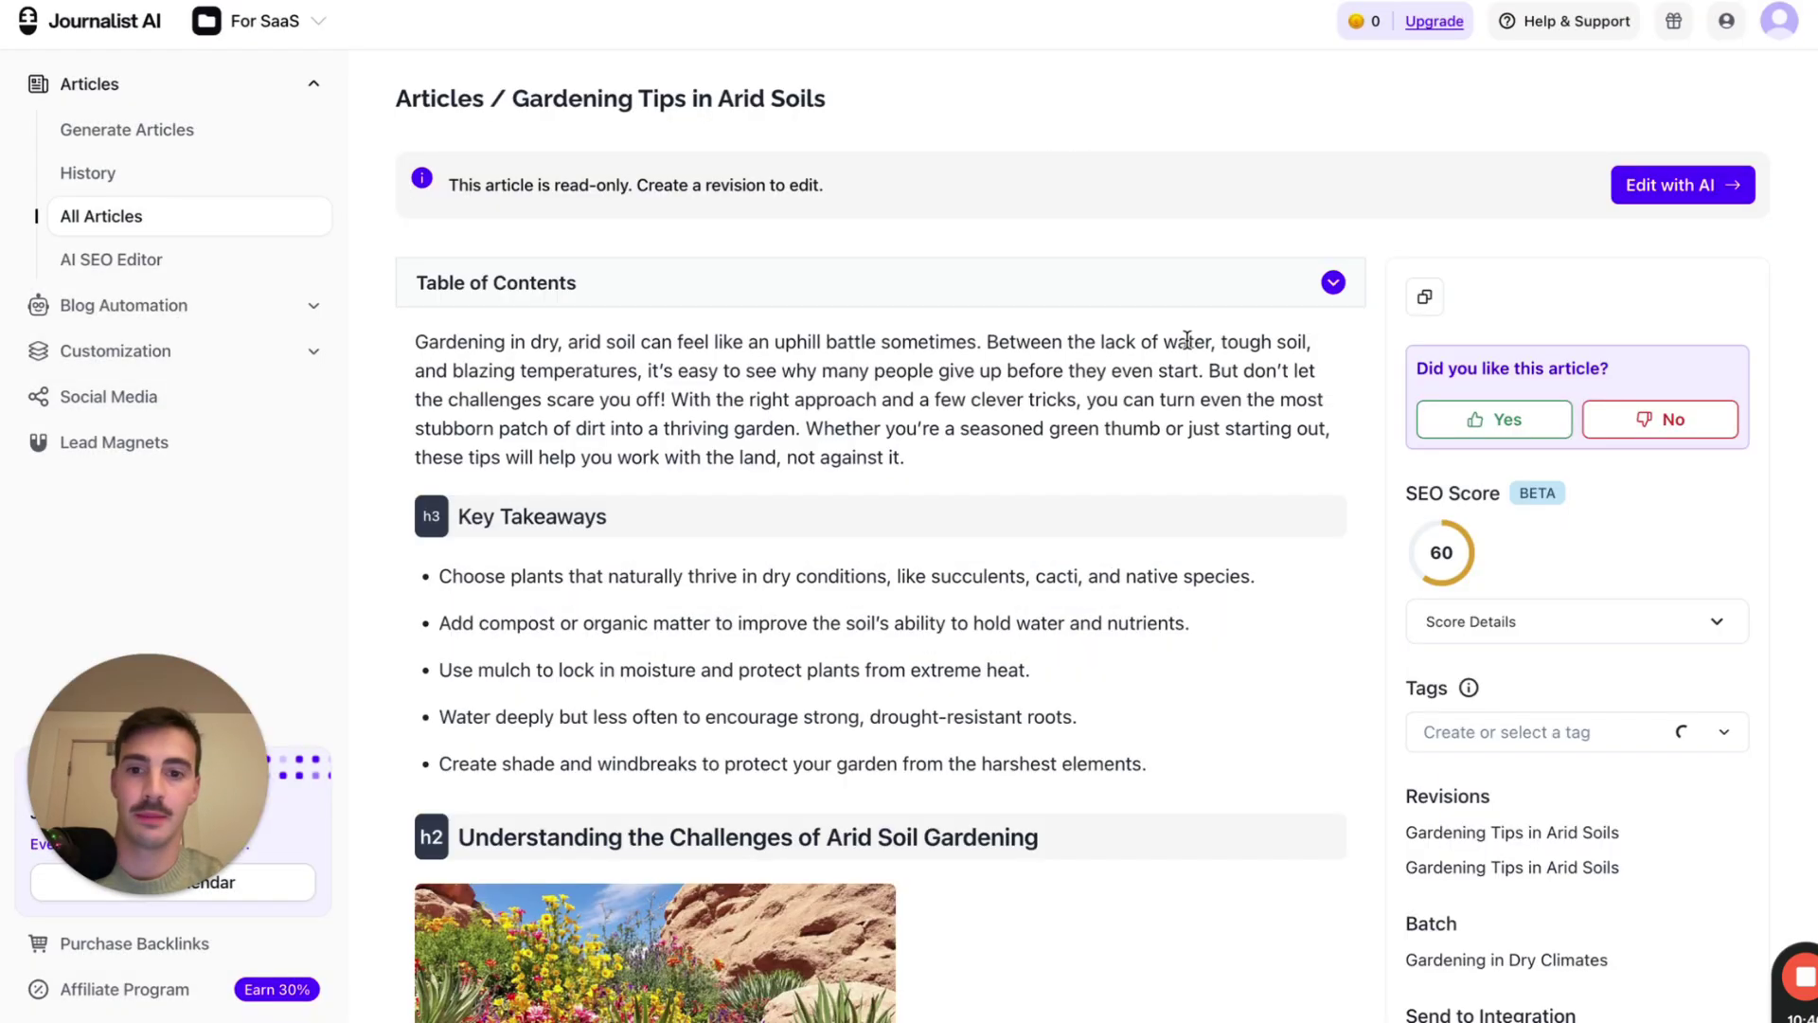
scroll(1187, 339, down, 20)
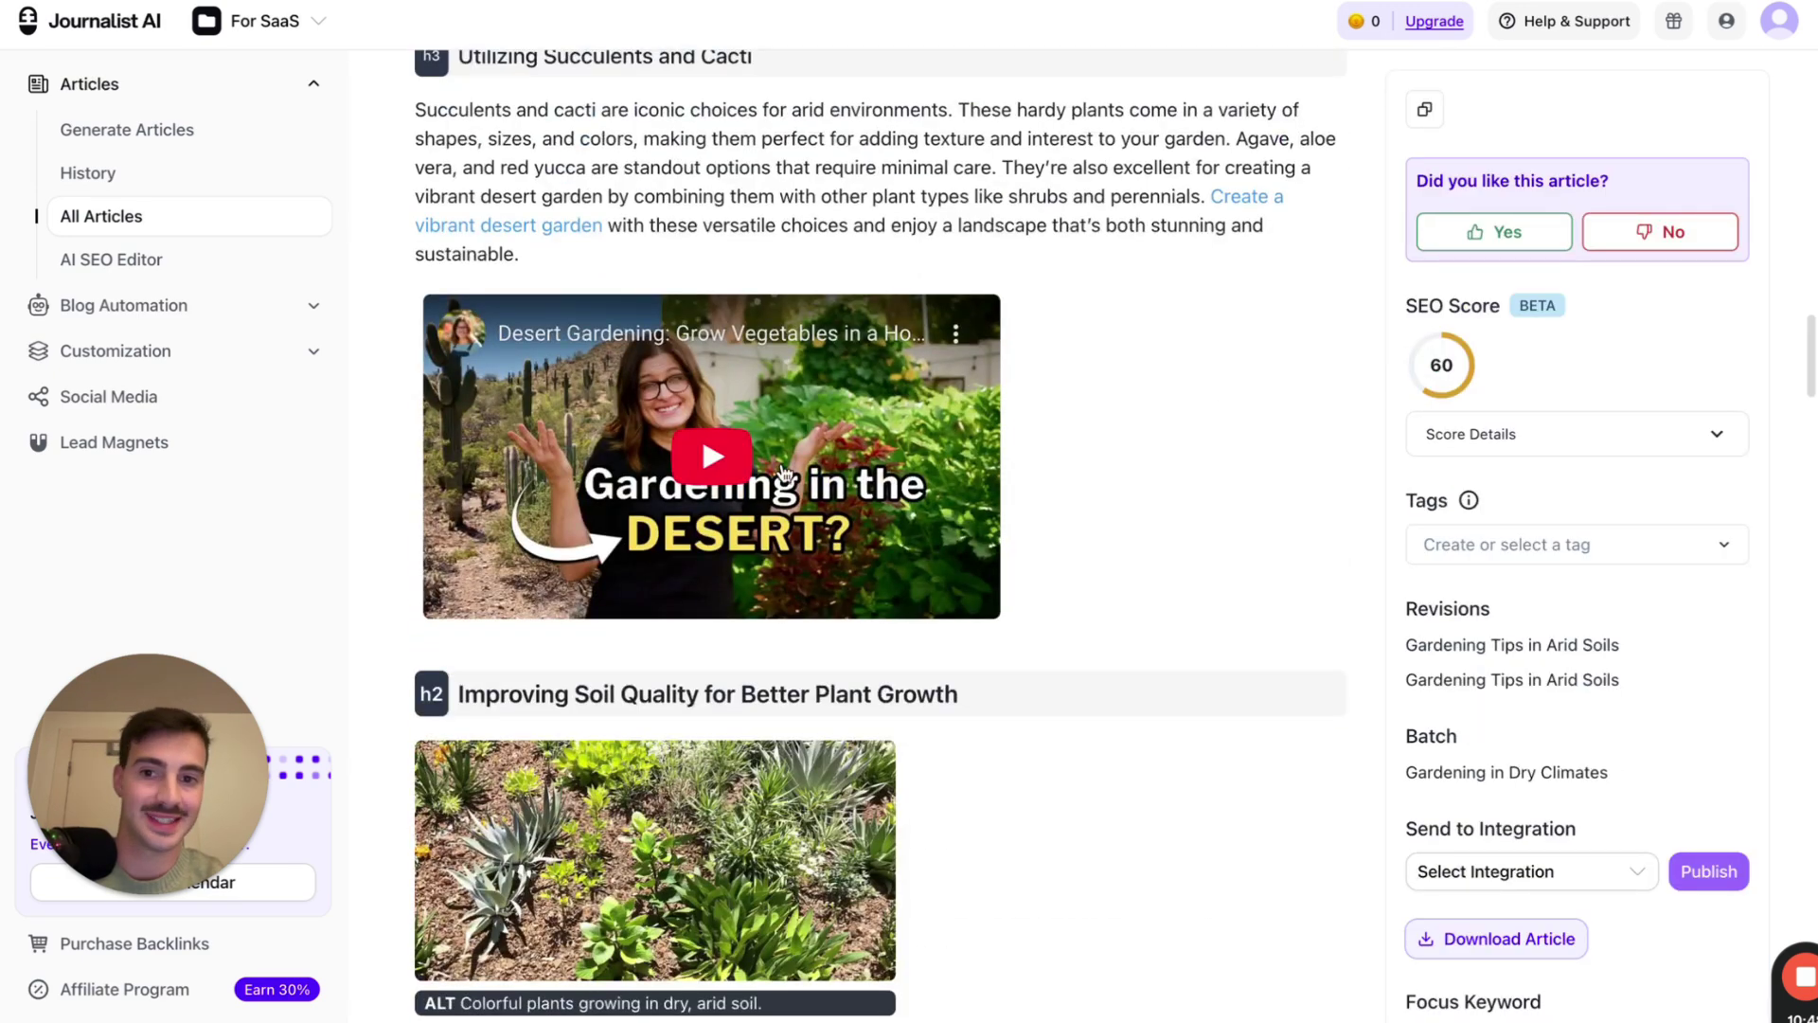
scroll(728, 421, up, 20)
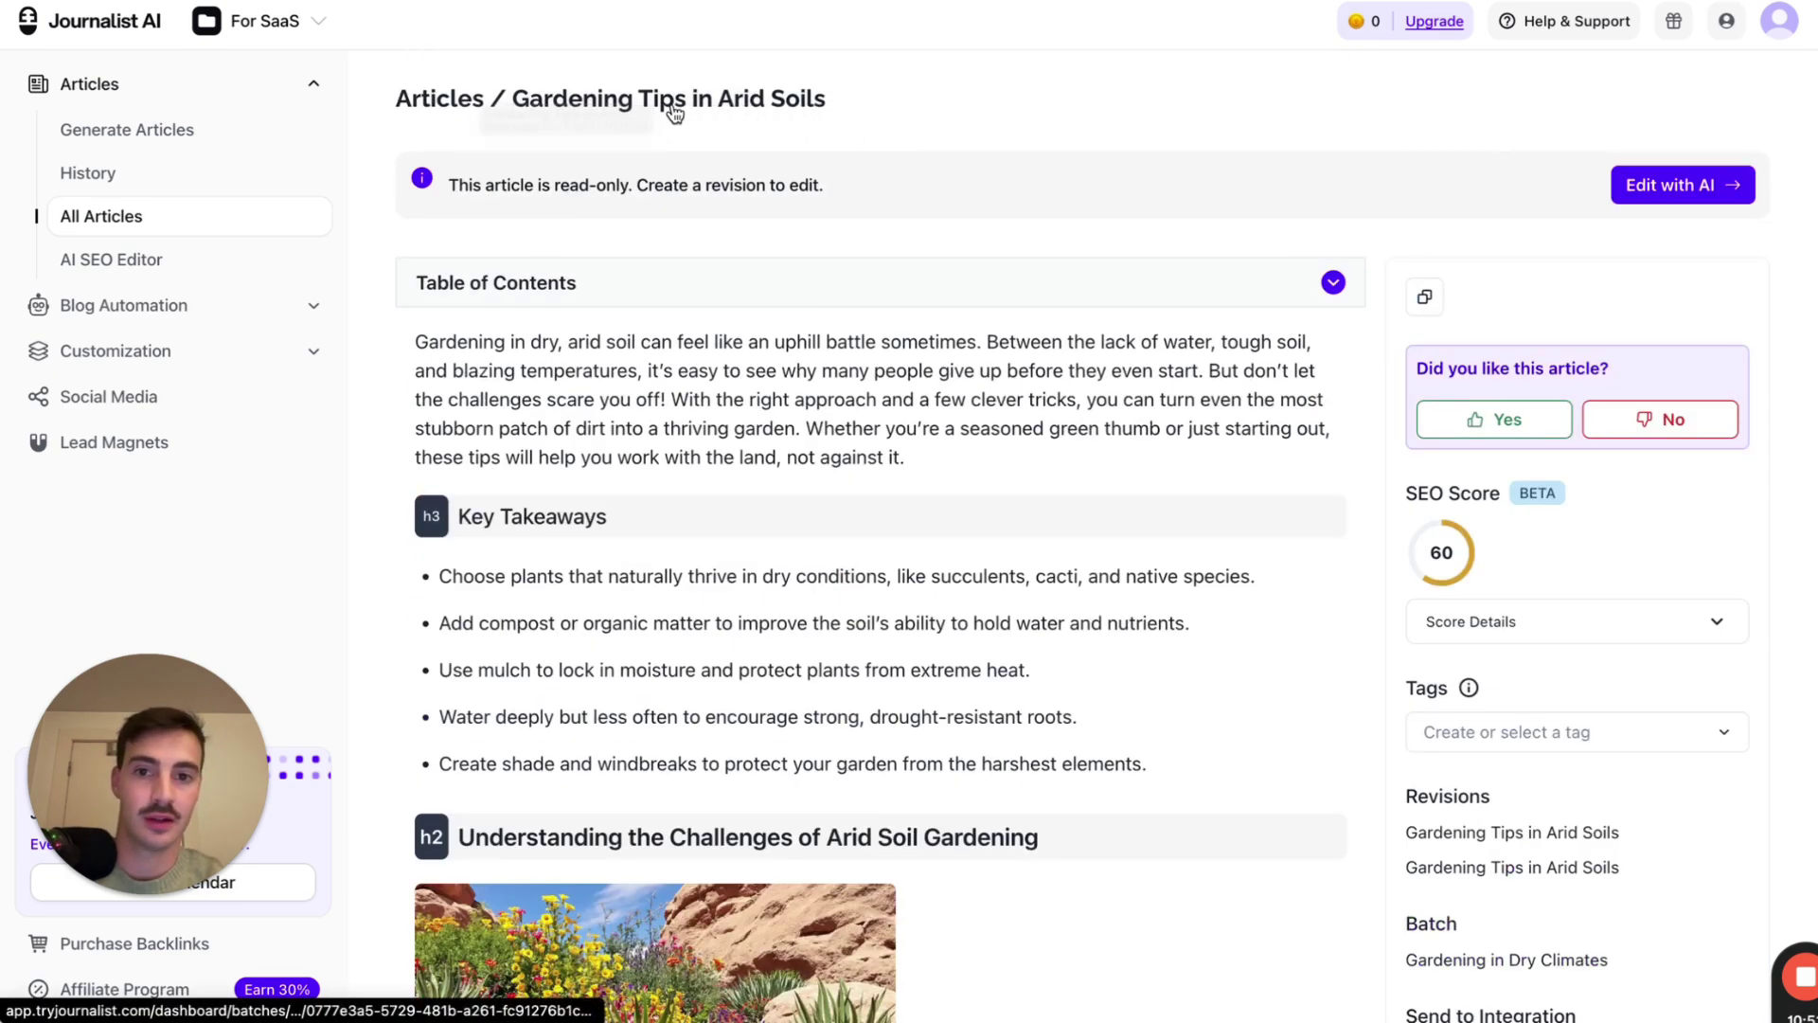
scroll(874, 460, down, 15)
scroll(874, 460, up, 10)
scroll(873, 460, down, 17)
click(731, 274)
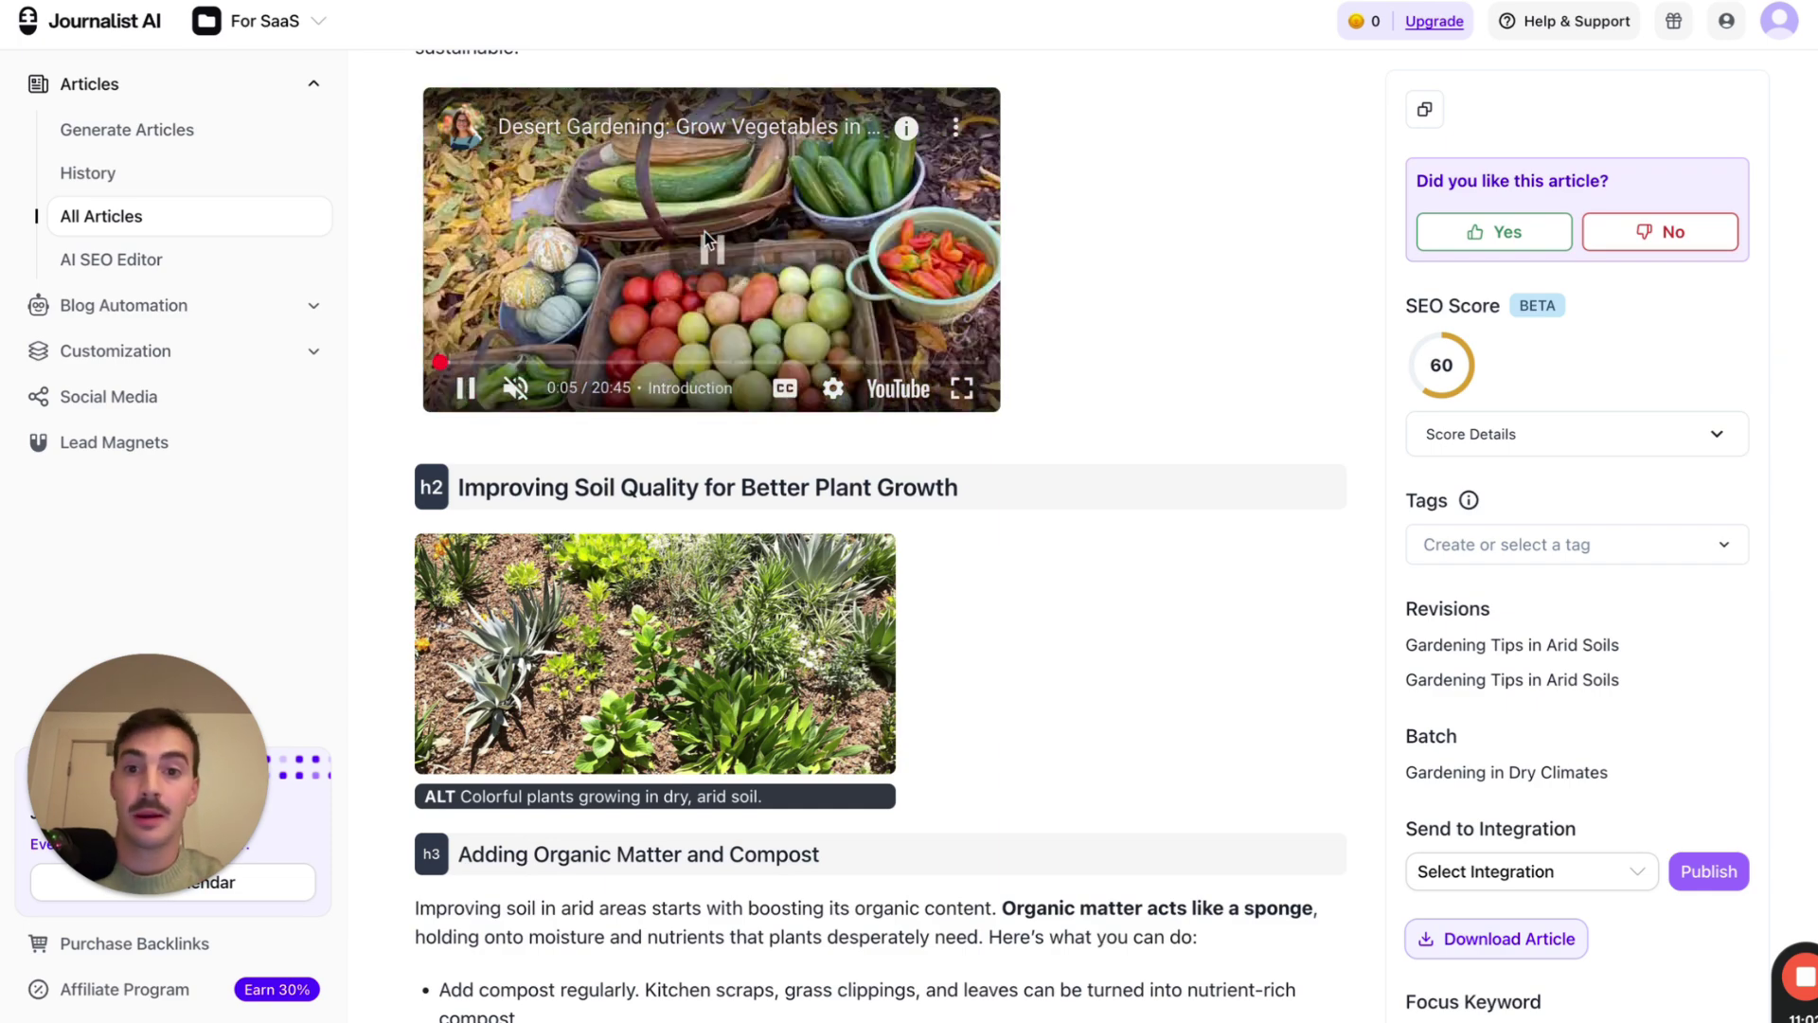
scroll(705, 231, up, 15)
Make an Edit with AI revision and insert the suggested 'Gardening in dry' external link in the intro
click(1631, 199)
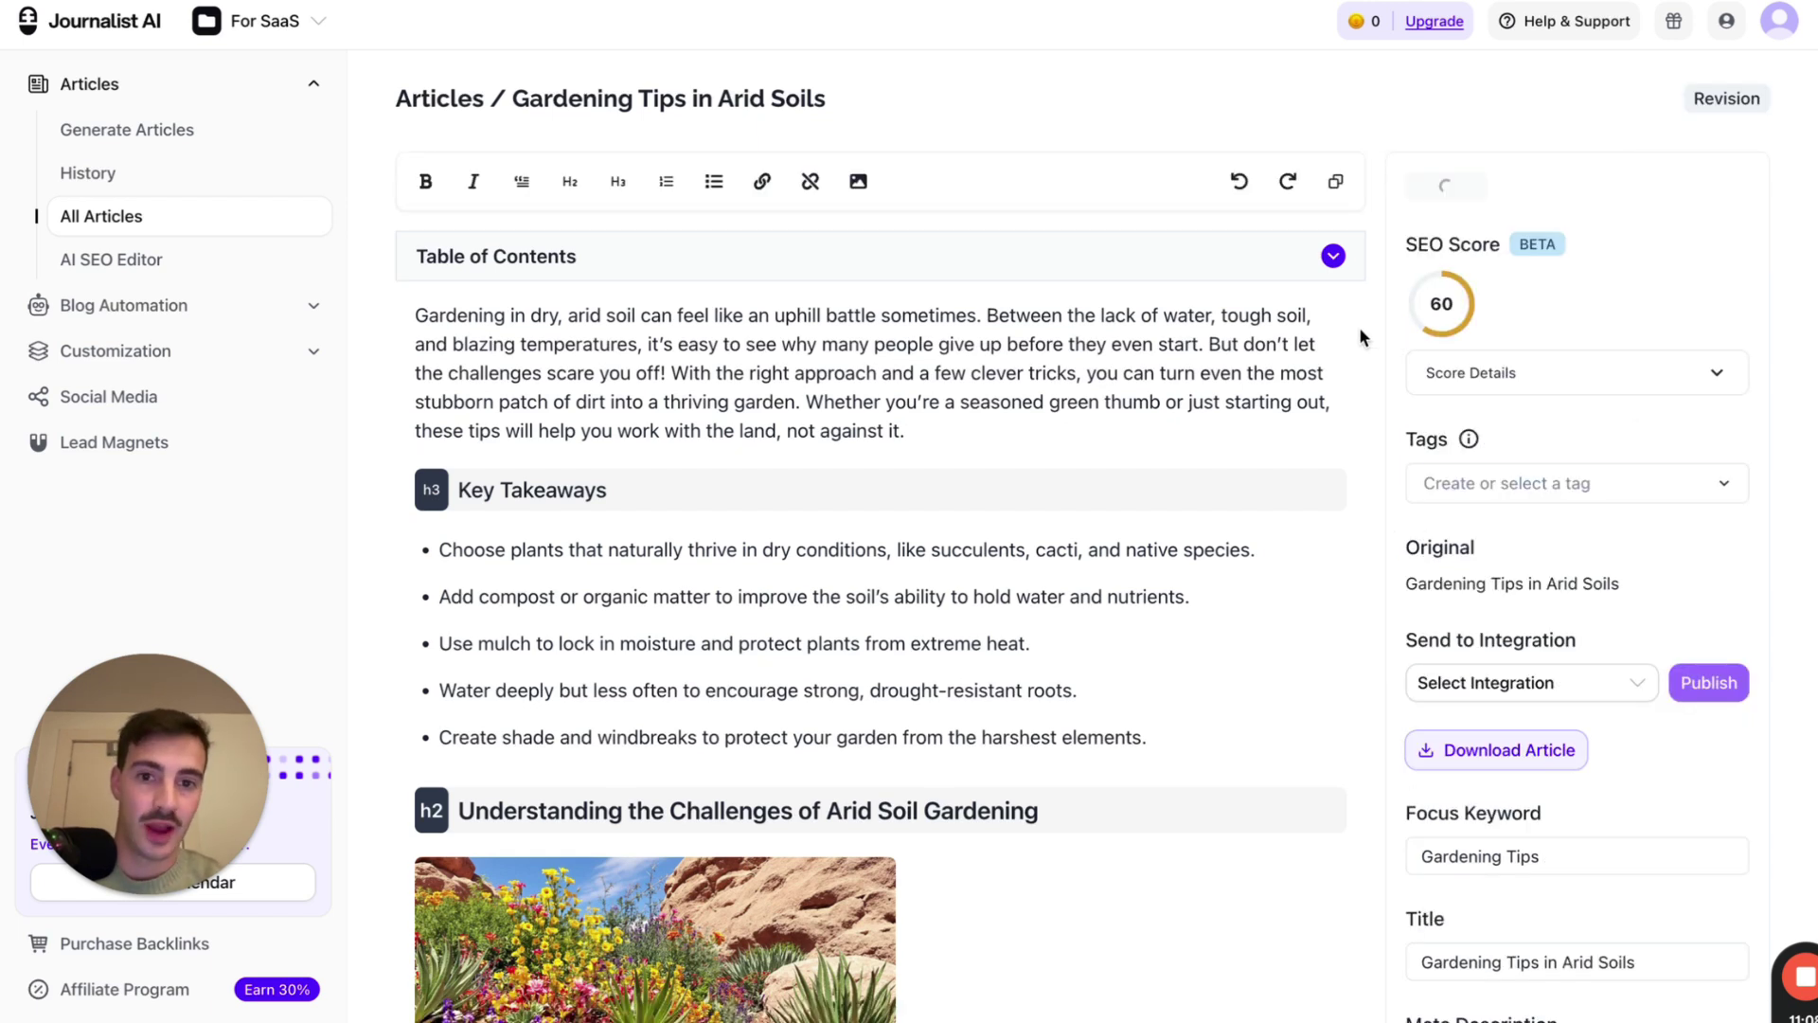
triple_click(986, 324)
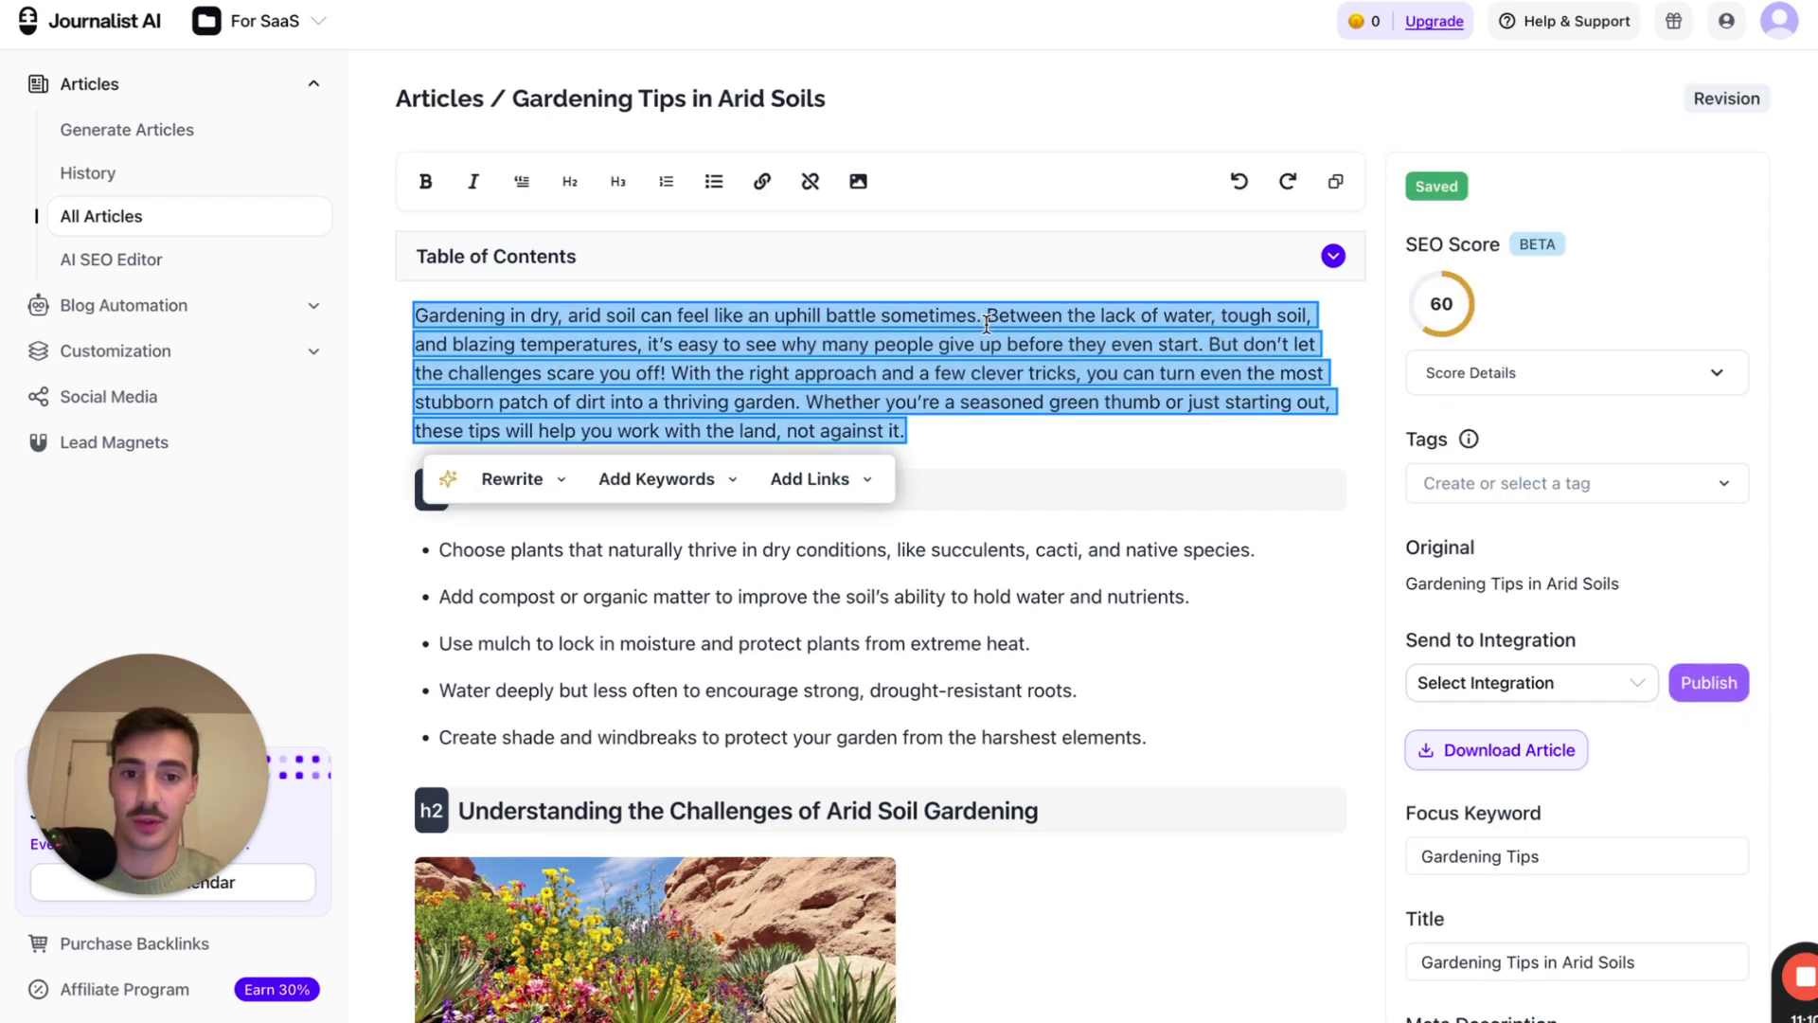
click(793, 488)
click(852, 534)
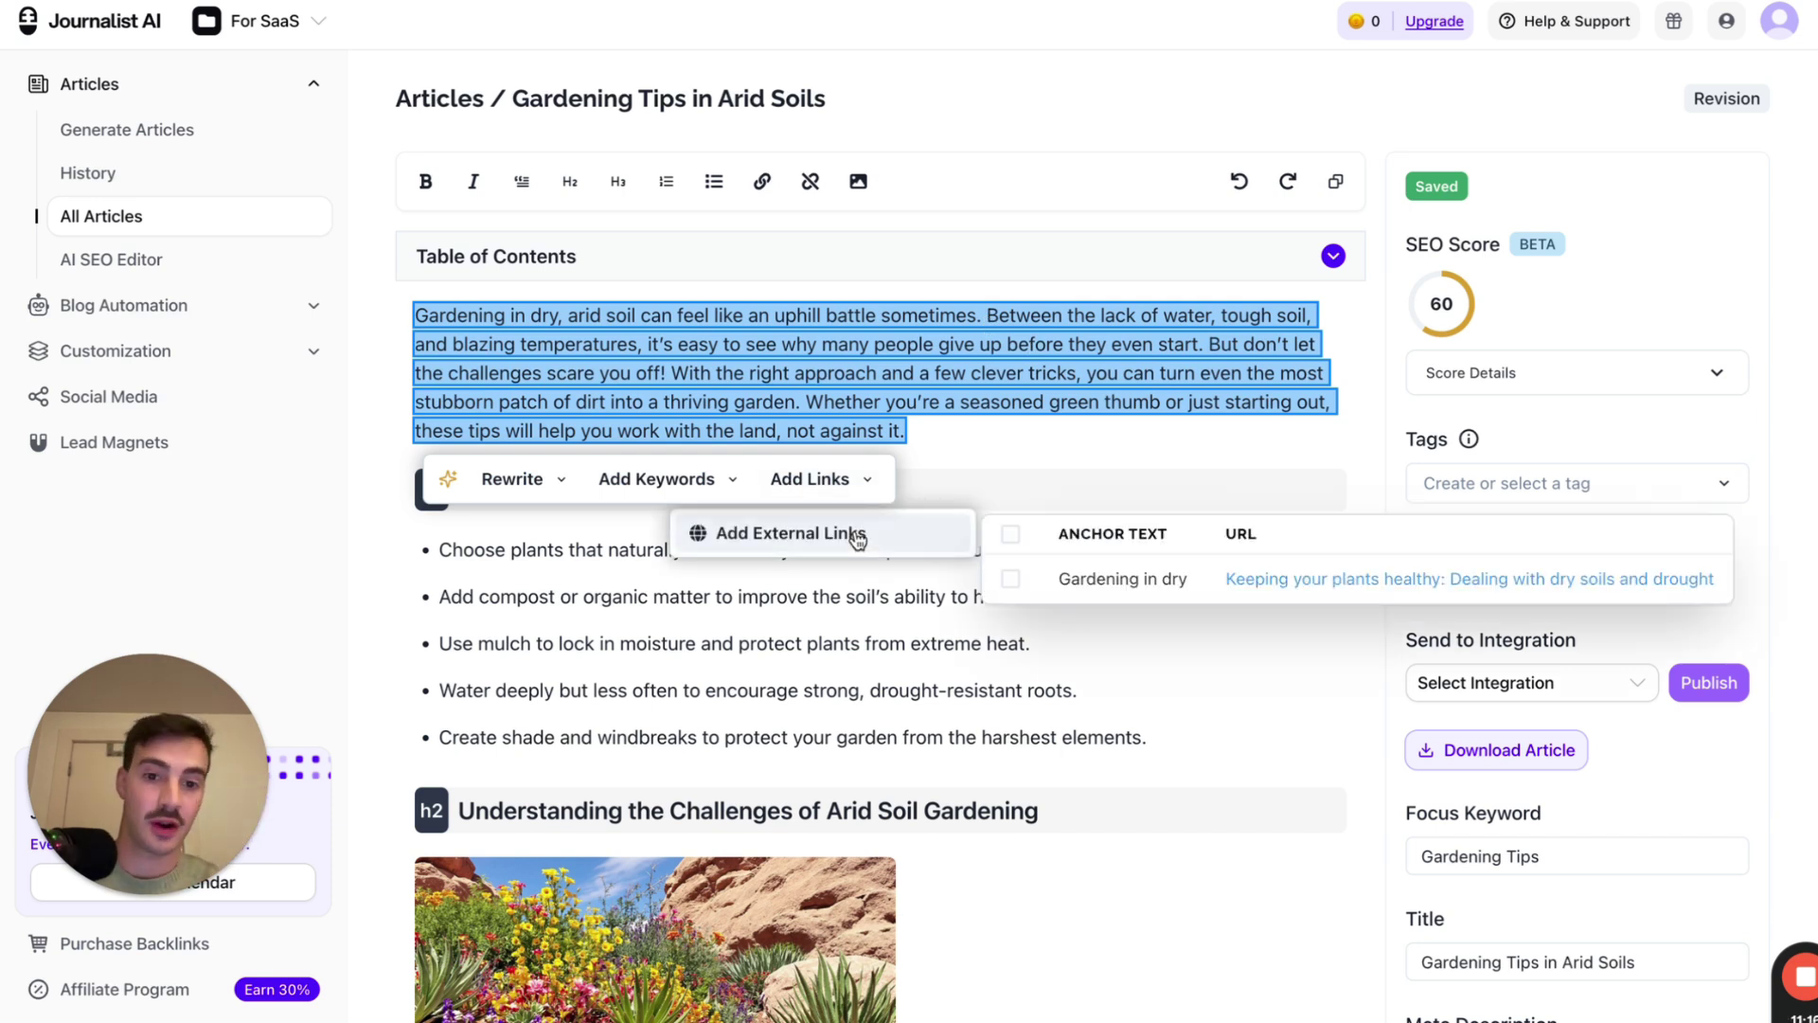
click(1010, 579)
click(1012, 406)
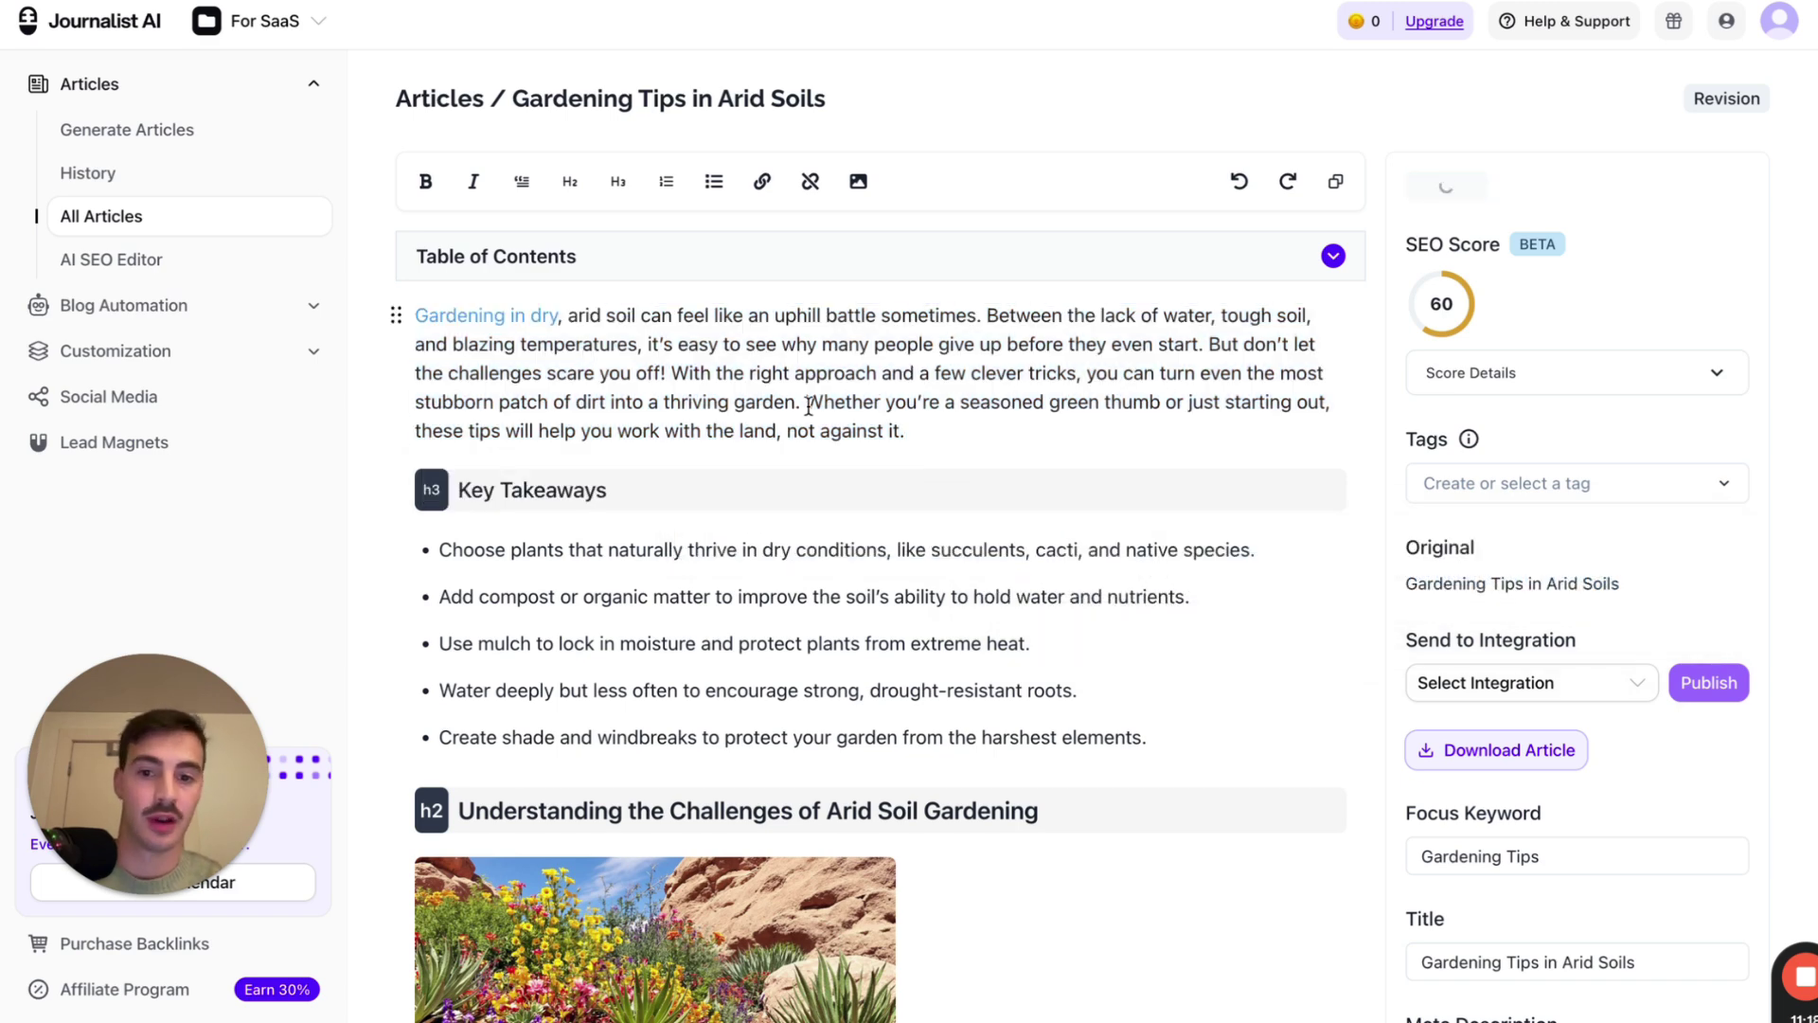
scroll(807, 407, down, 8)
Replace the garden image above the soil section with an AI image generated from 'add a dog'
click(640, 200)
click(665, 148)
click(615, 504)
click(734, 604)
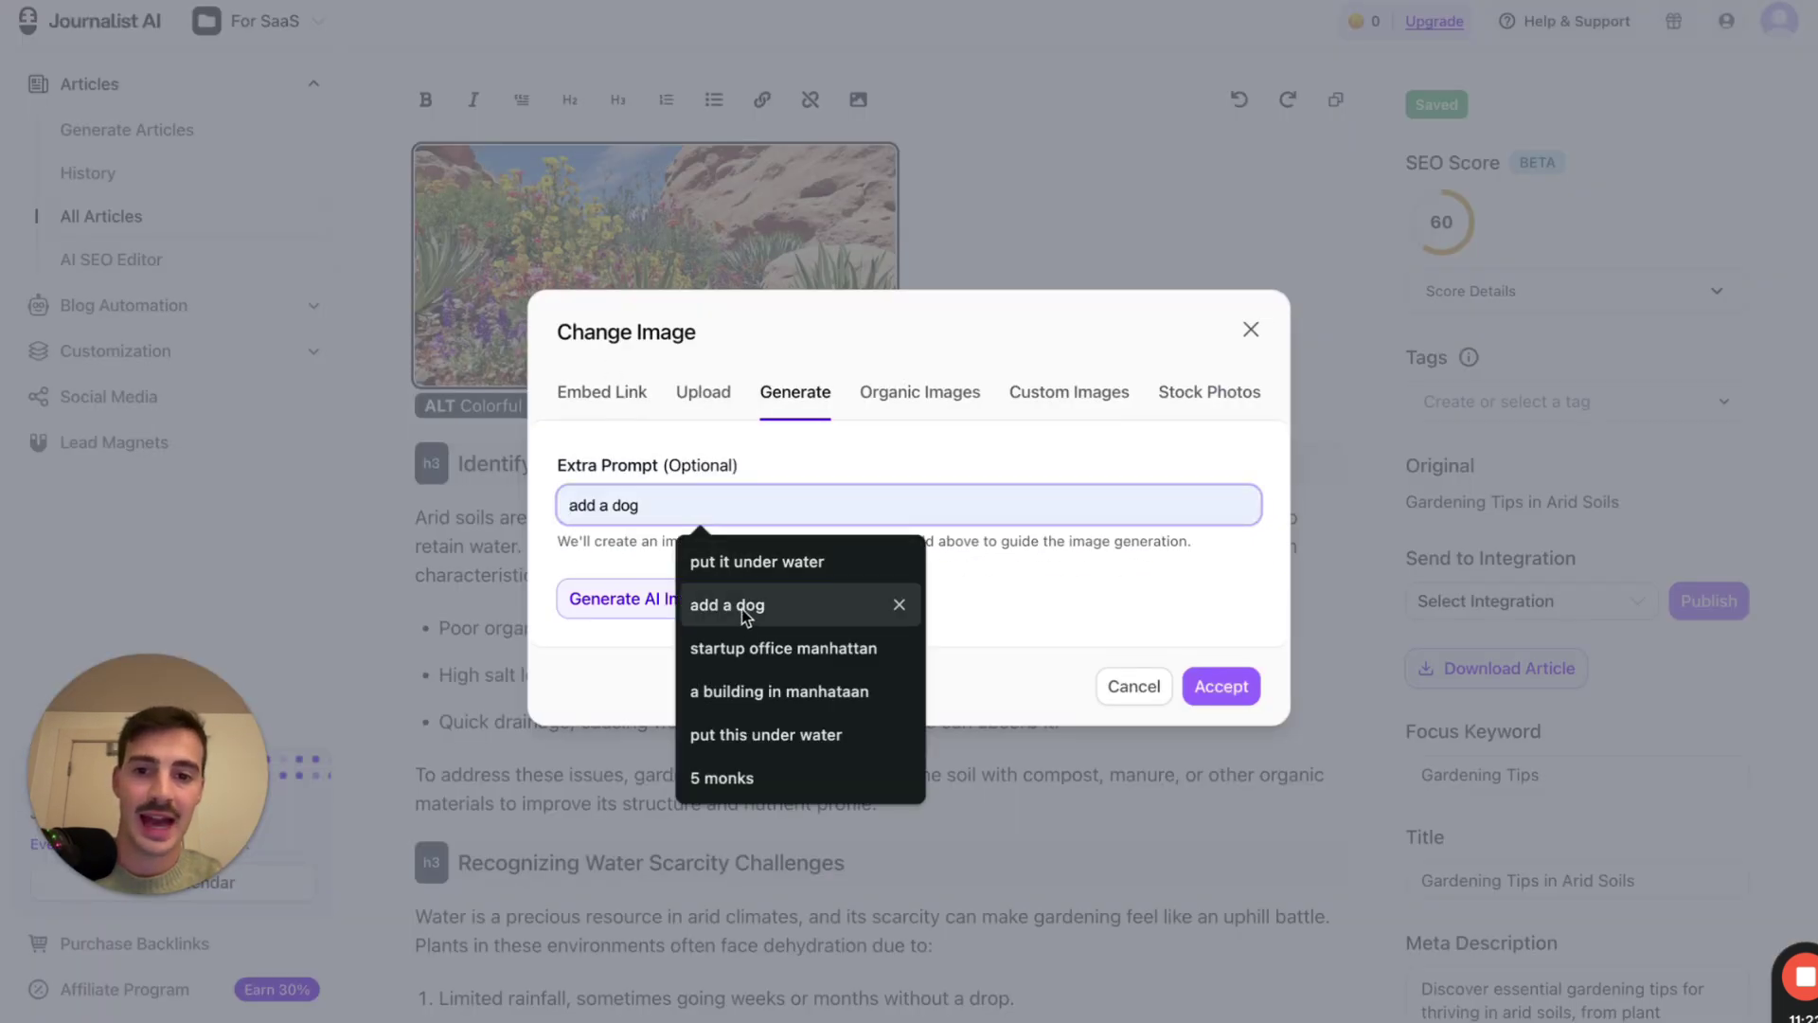
click(743, 611)
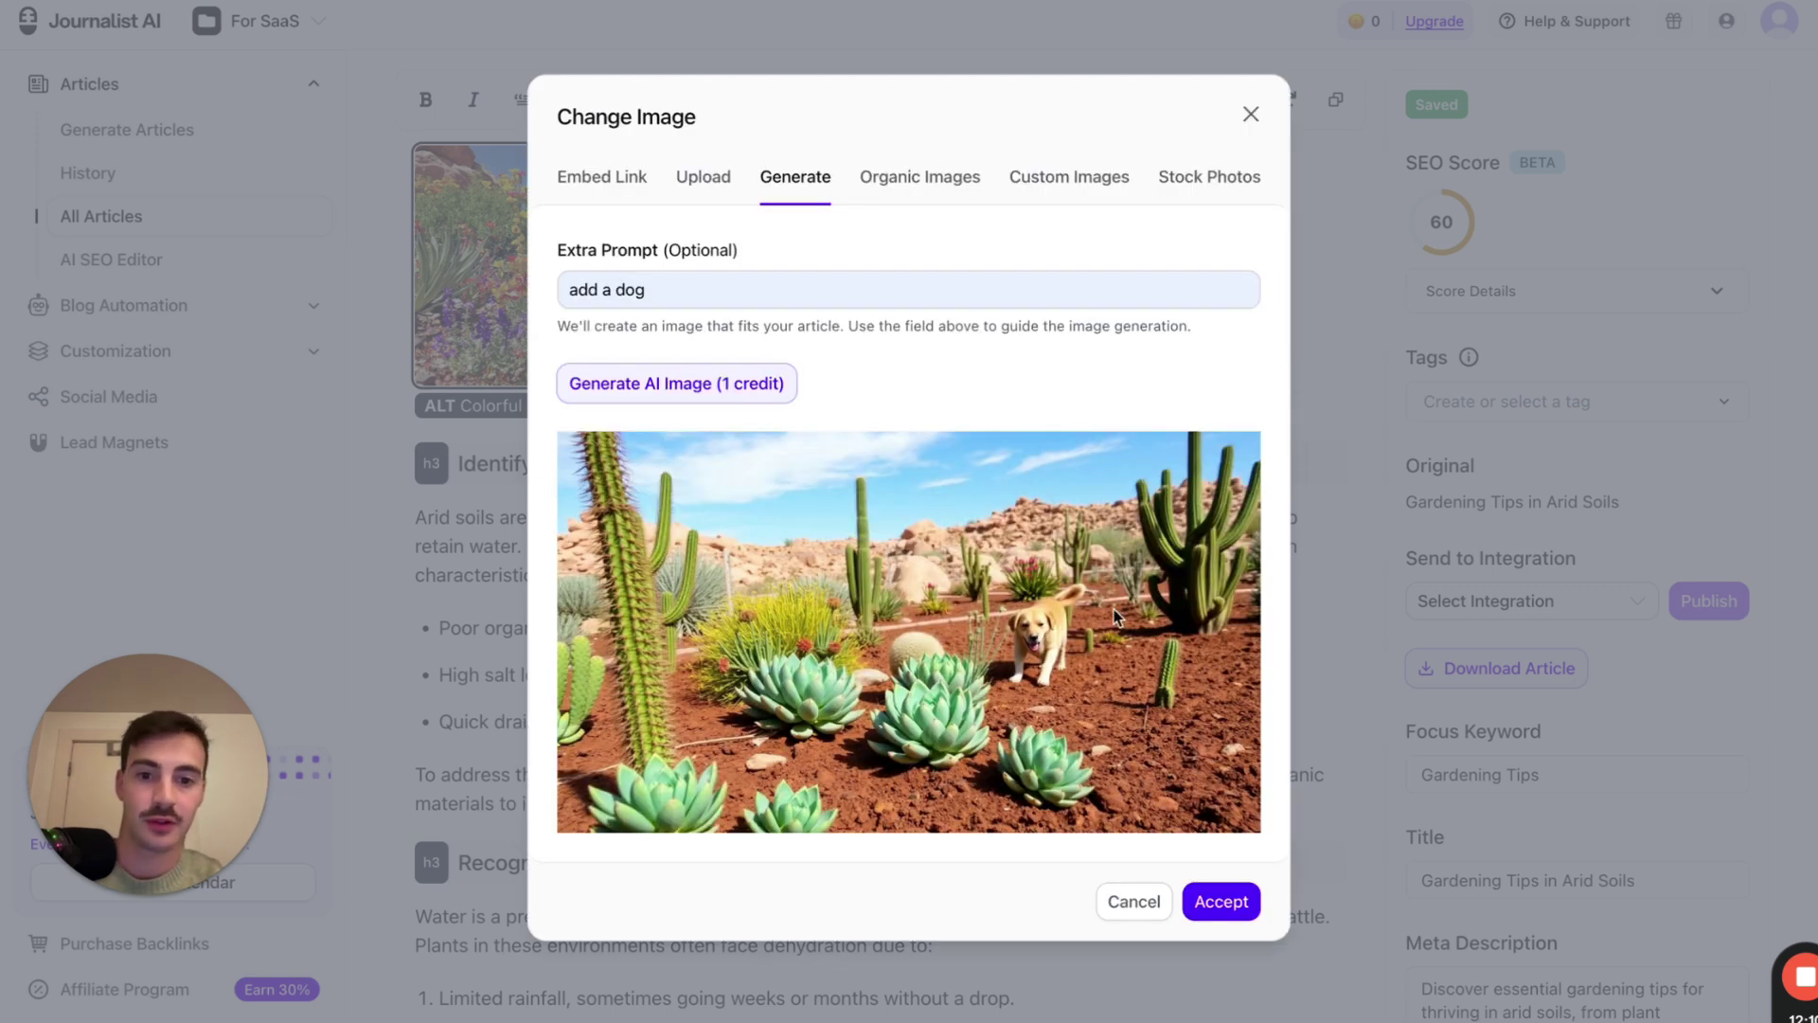
click(1225, 904)
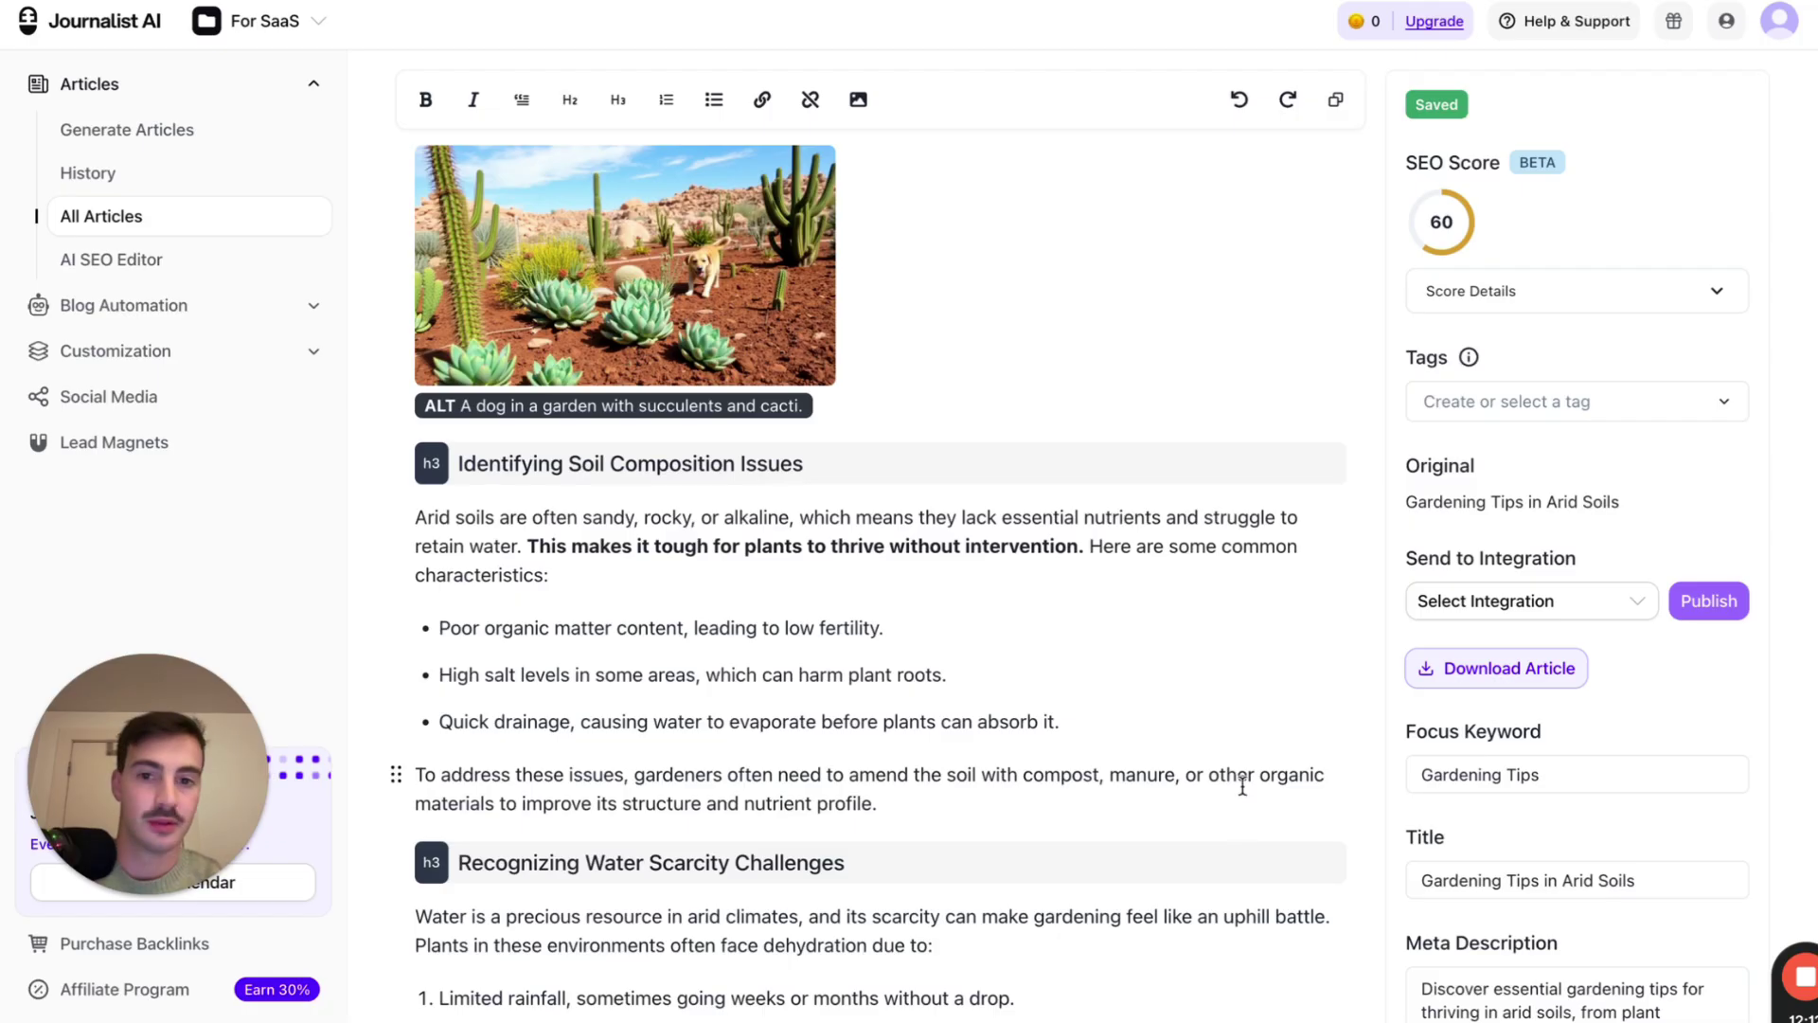
scroll(774, 514, down, 8)
scroll(739, 408, up, 2)
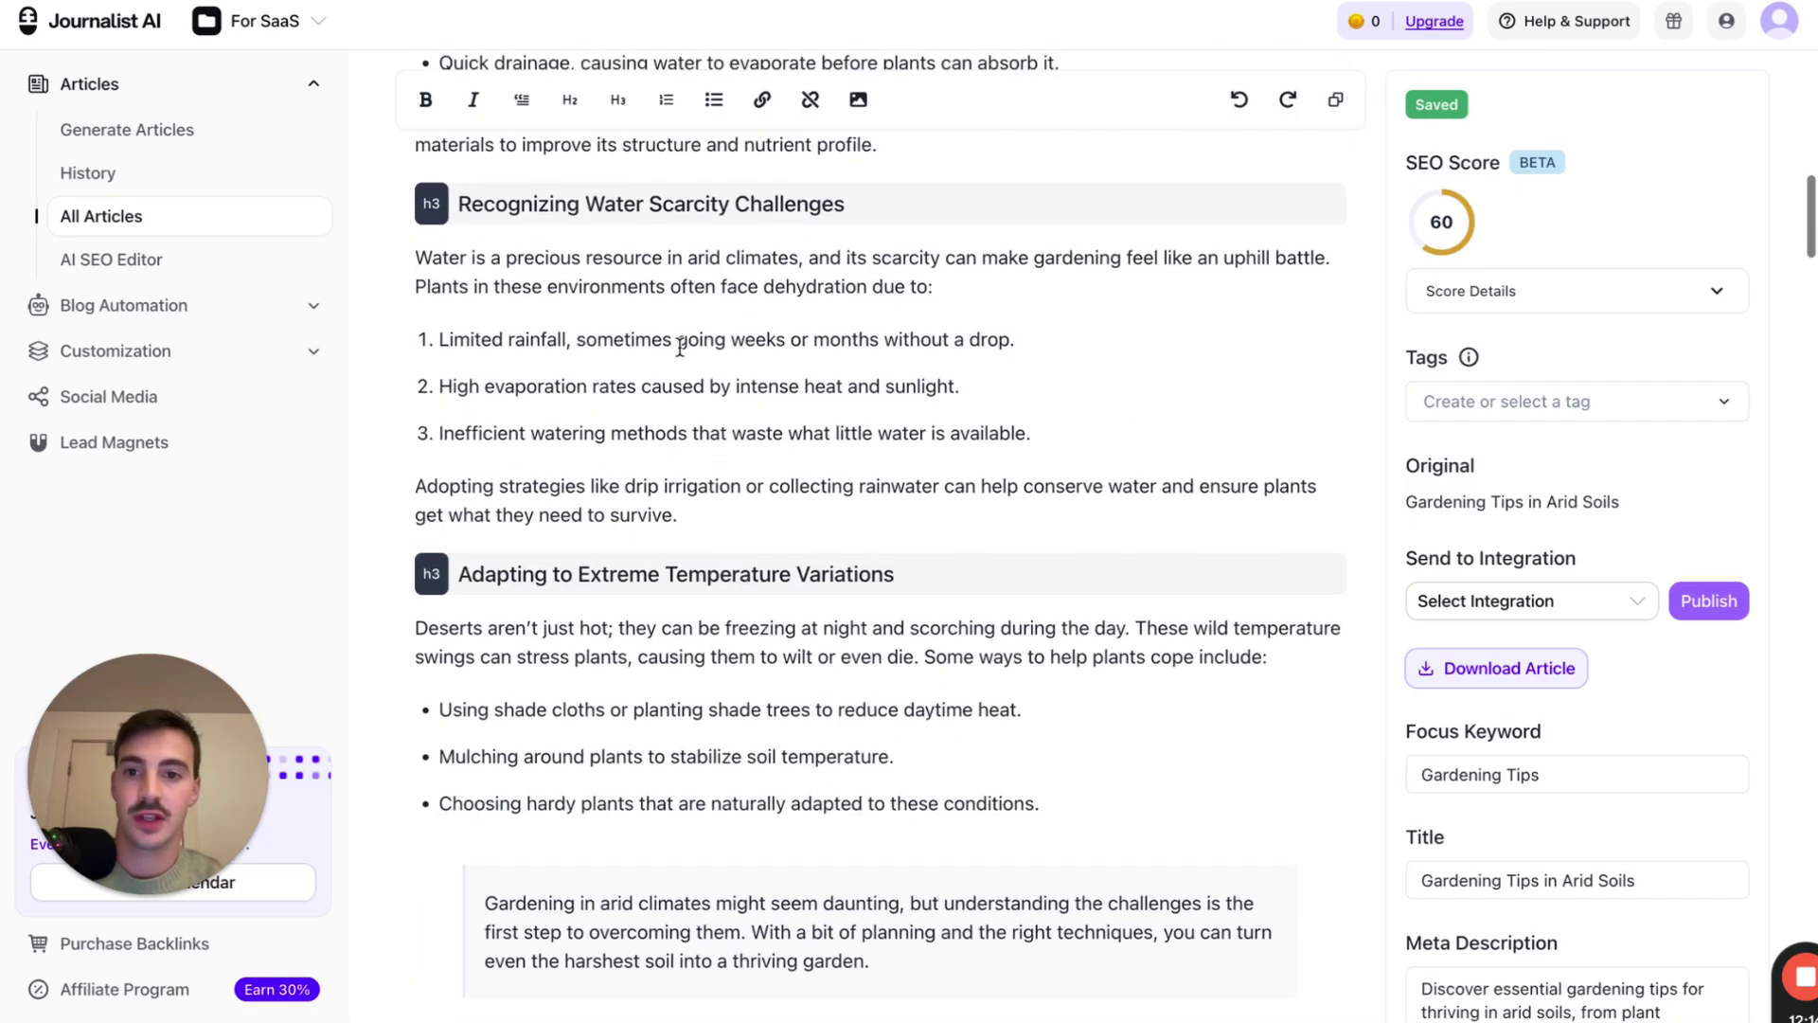
triple_click(671, 286)
click(523, 334)
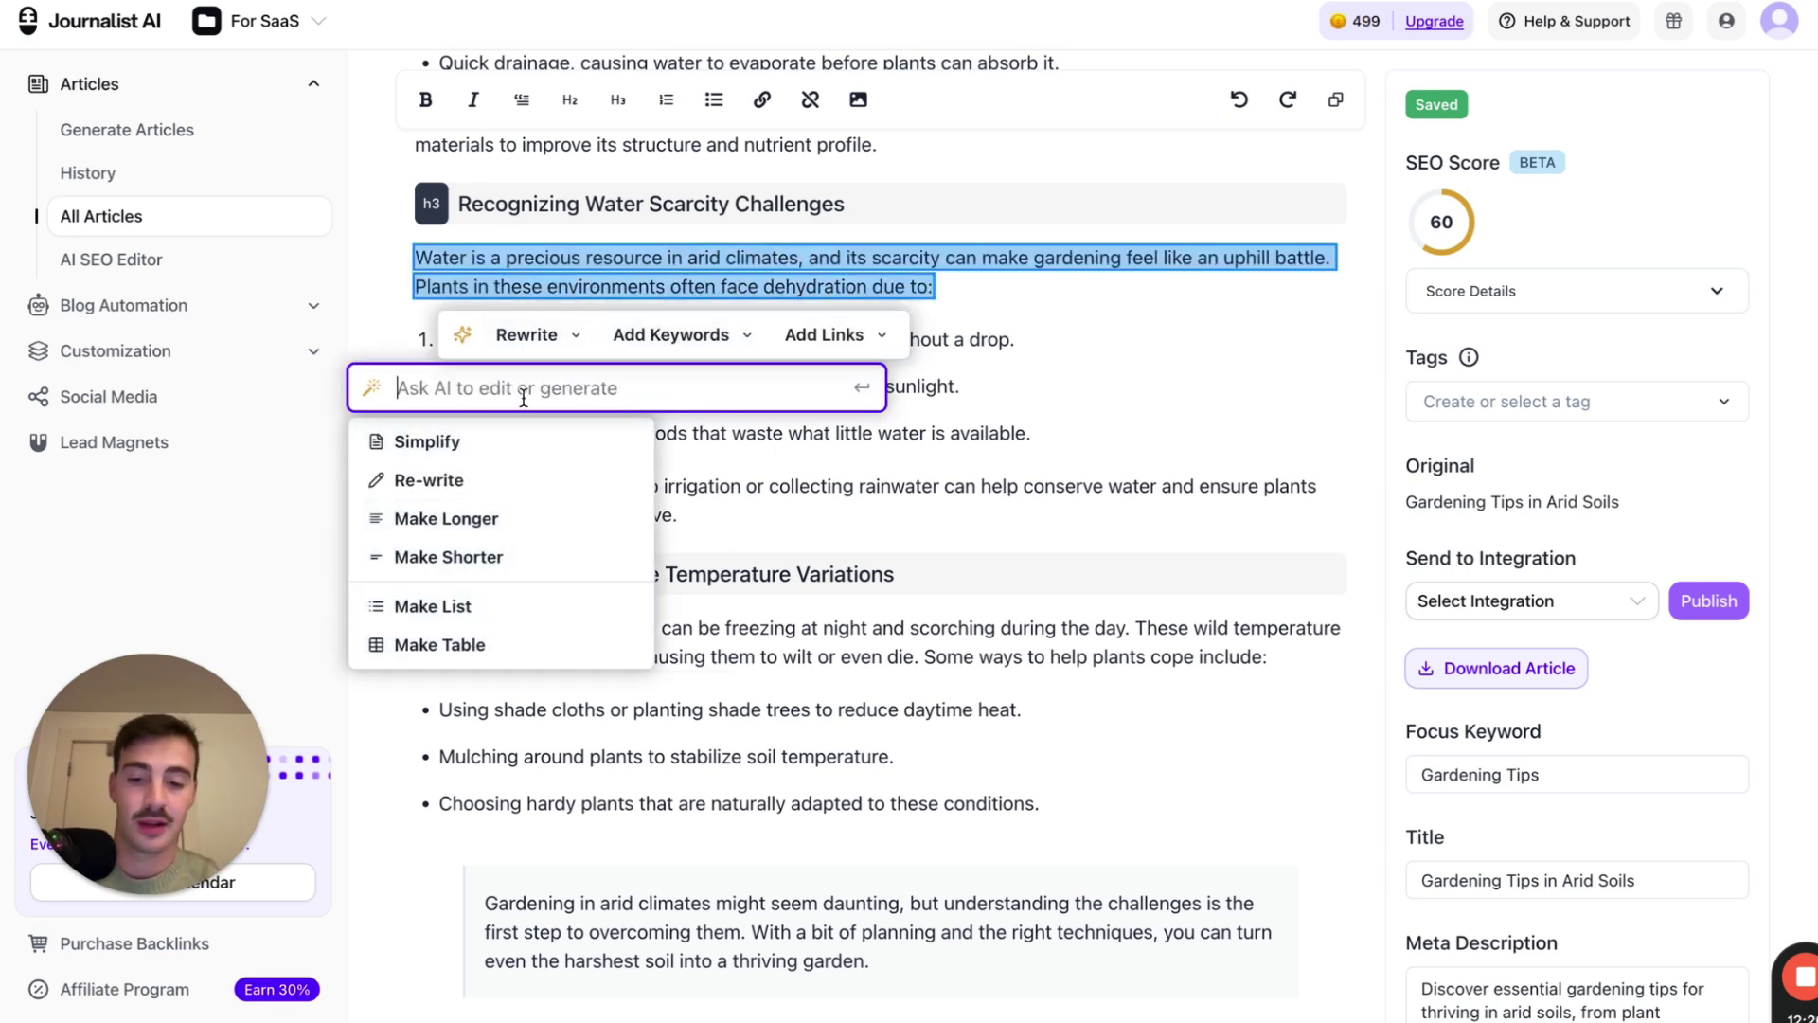
text(write this as a )
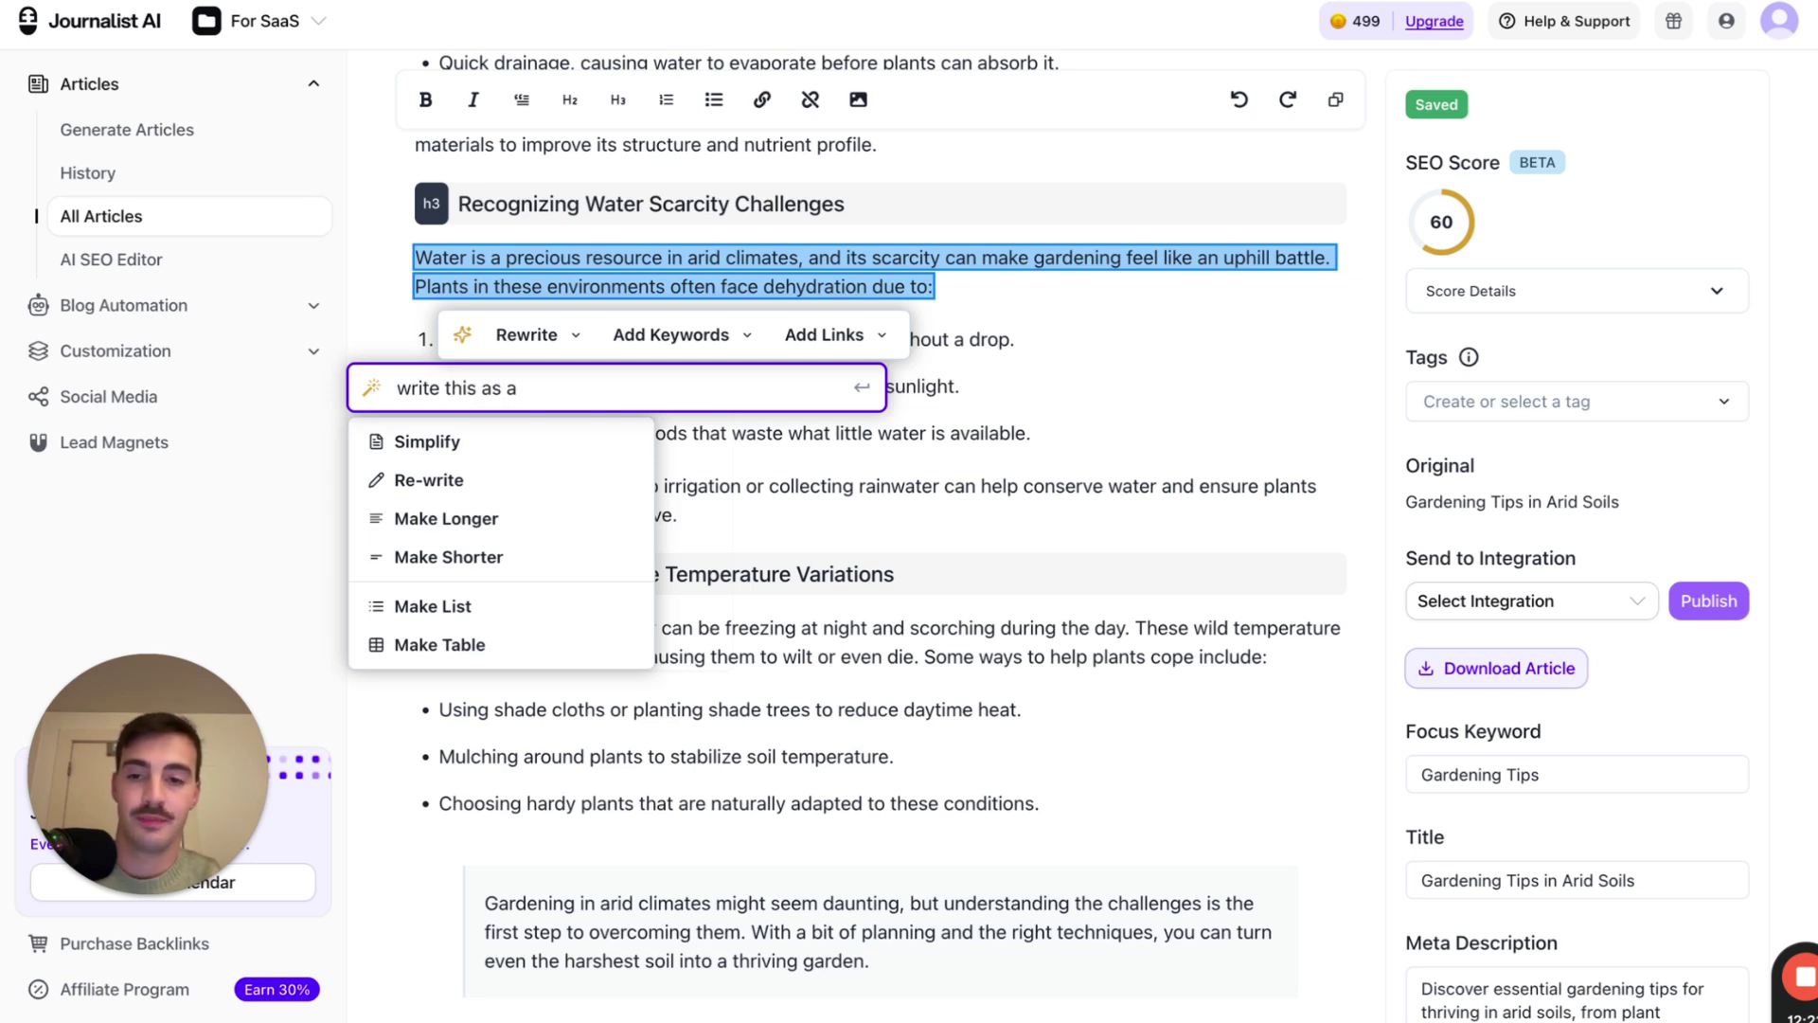
text(mo)
text(single mothe rlo)
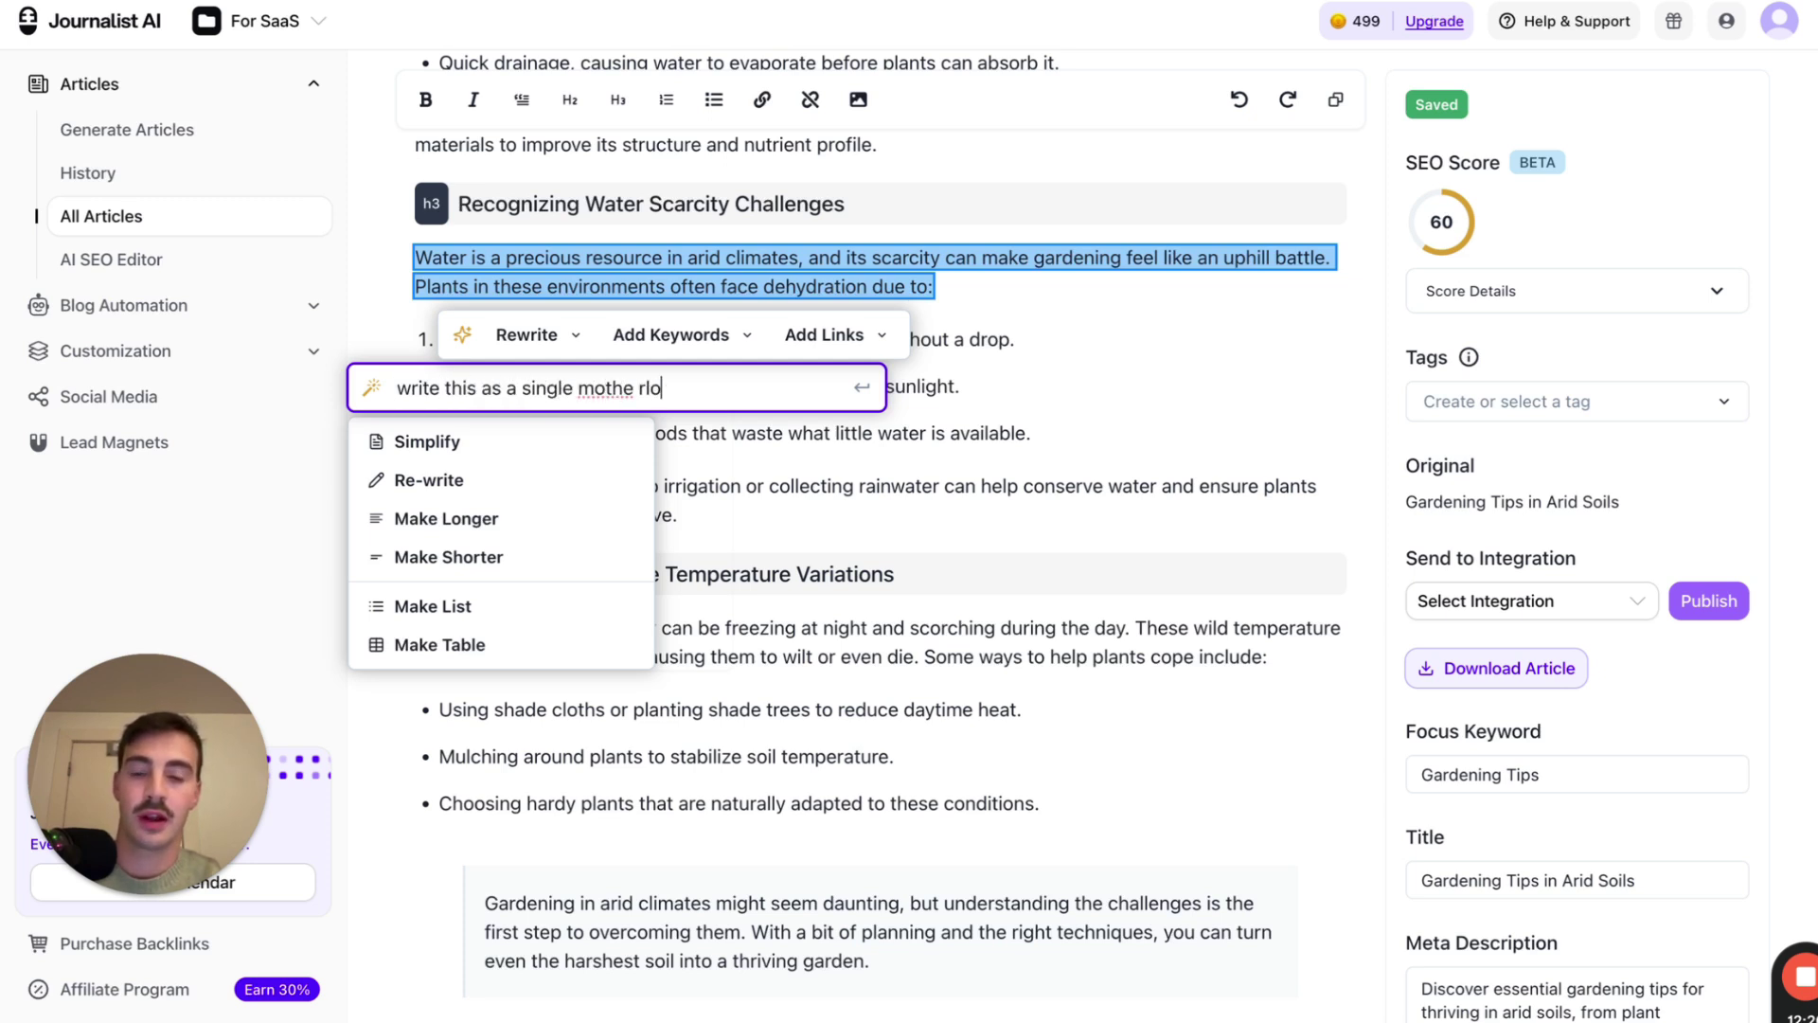
key(ctrl+a)
key(BackSpace)
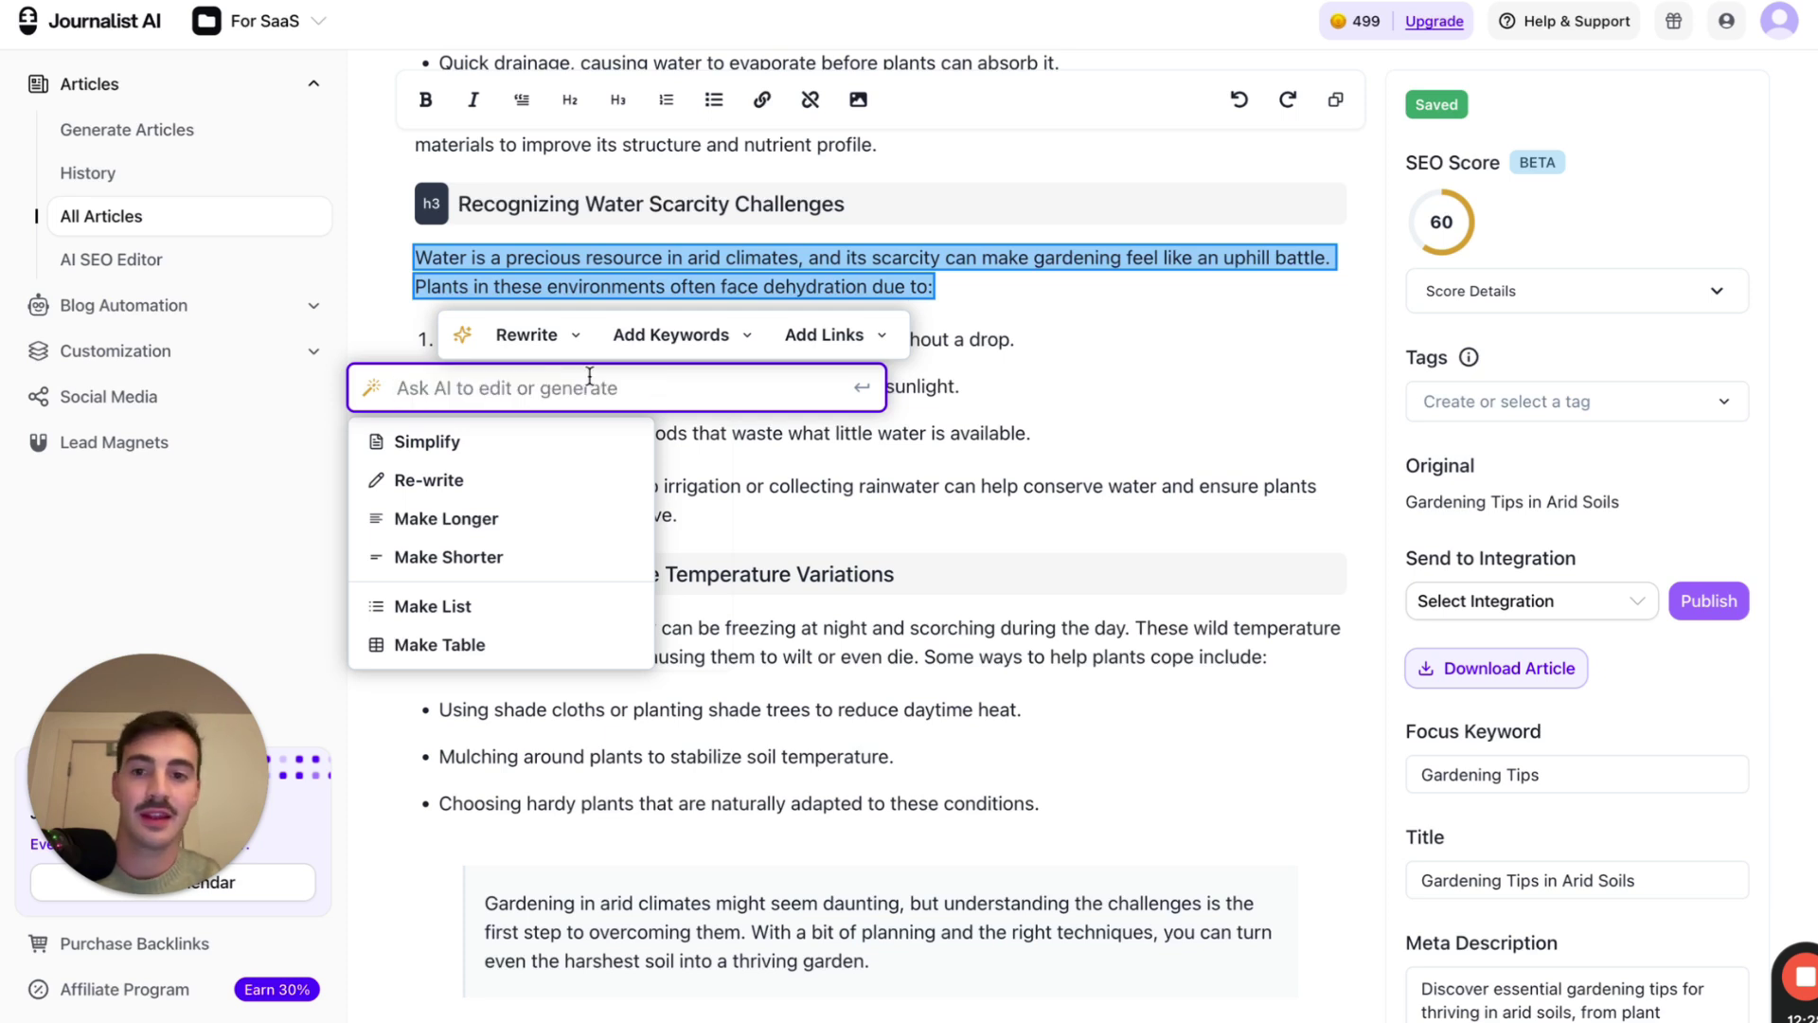
click(635, 348)
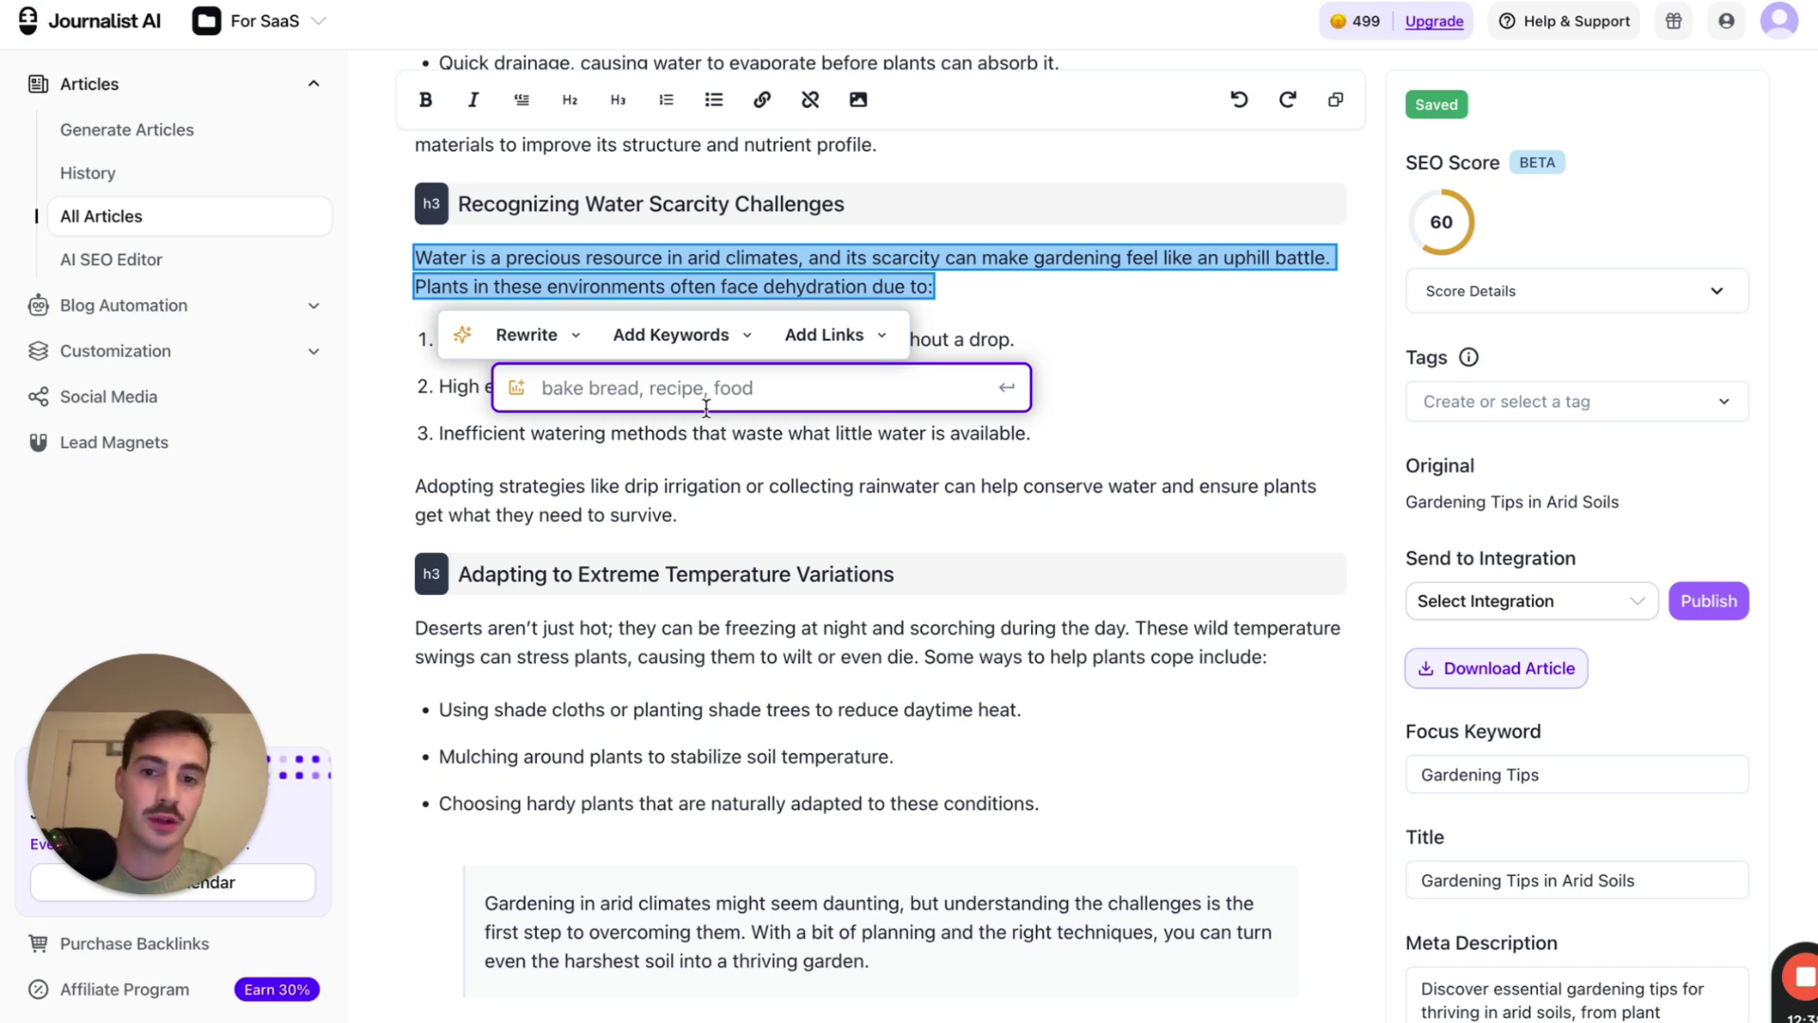
text(pl)
text(roduct name)
text(, arid soil fa)
key(ctrl+a)
key(BackSpace)
drag(436, 326, 909, 995)
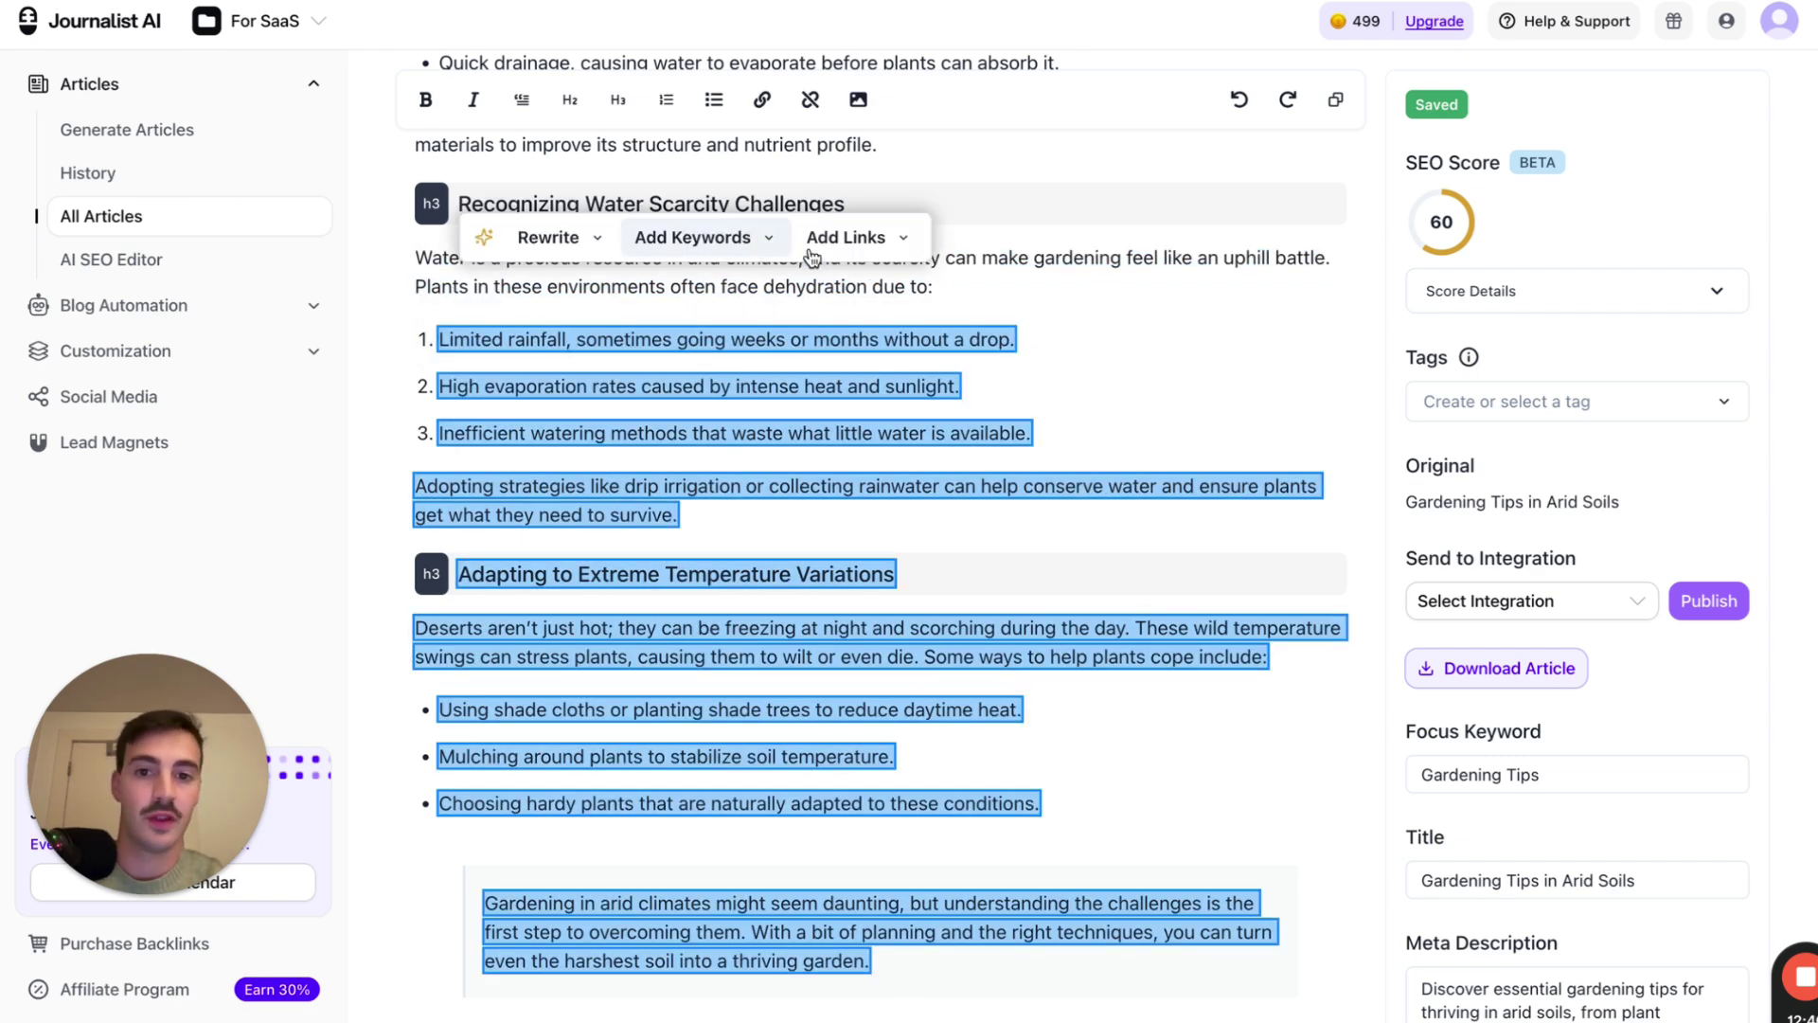
click(943, 641)
scroll(956, 550, down, 10)
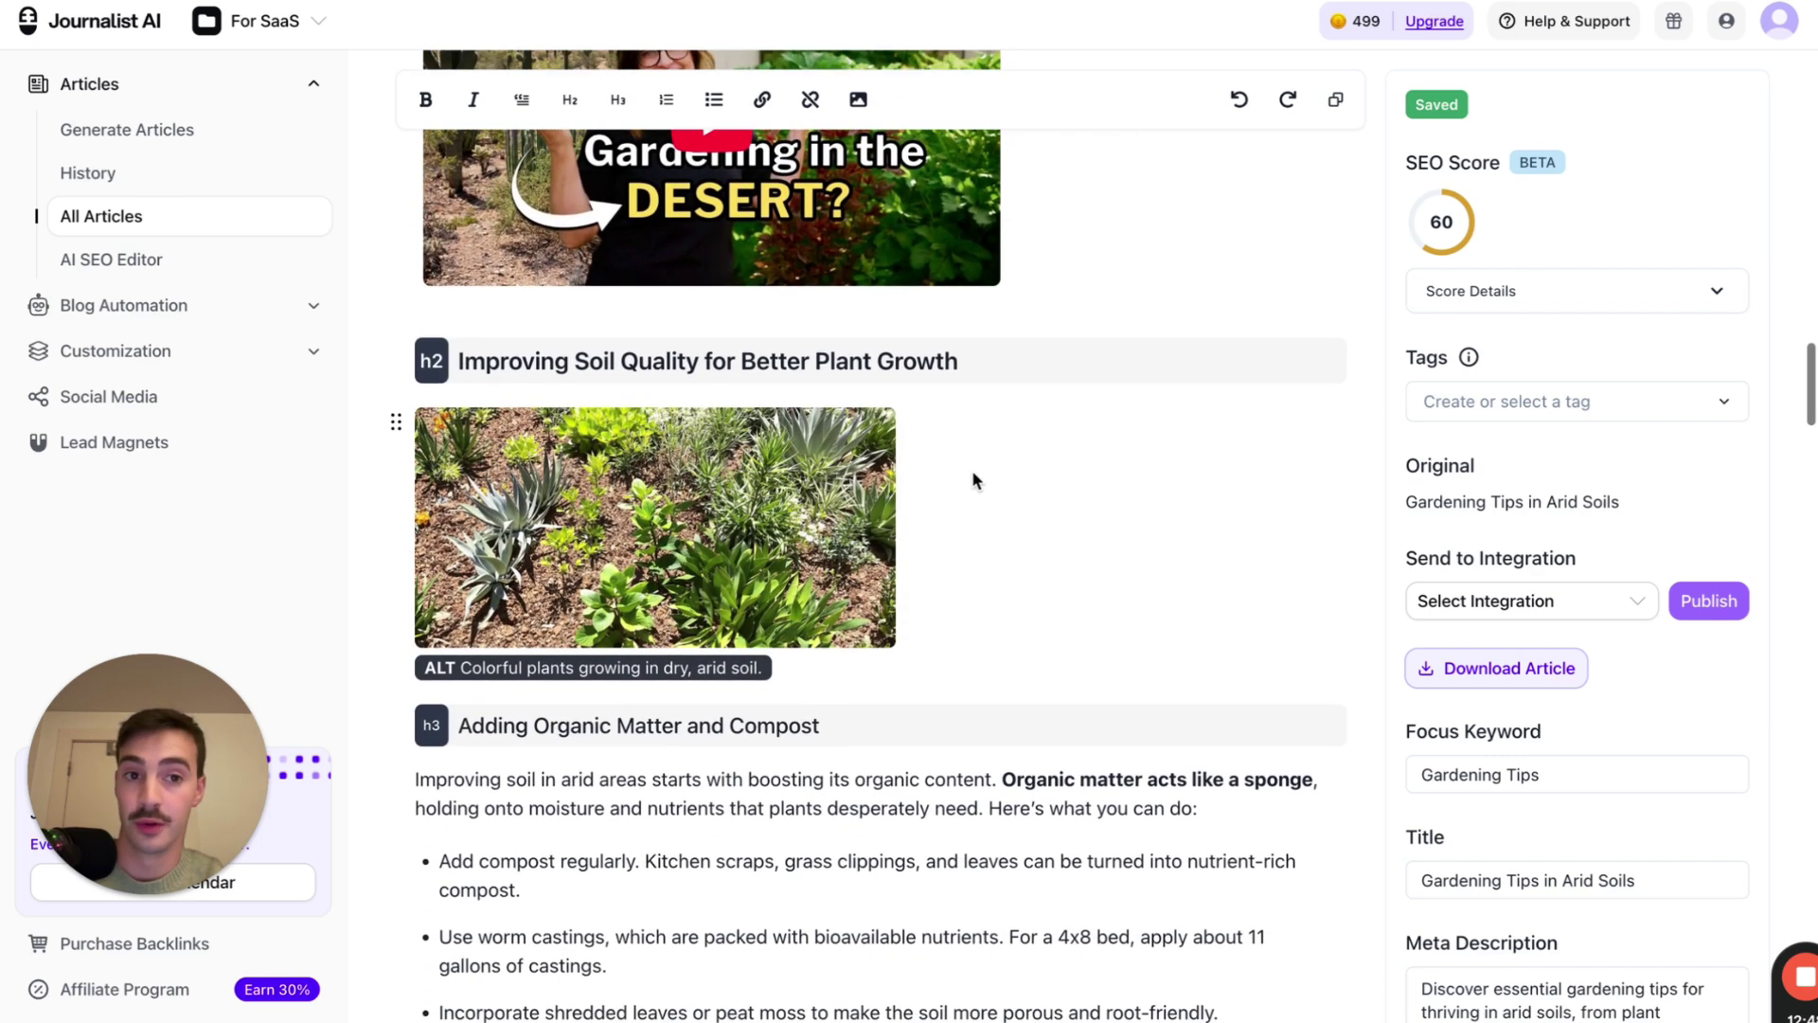
scroll(975, 479, up, 2)
scroll(1260, 242, up, 1)
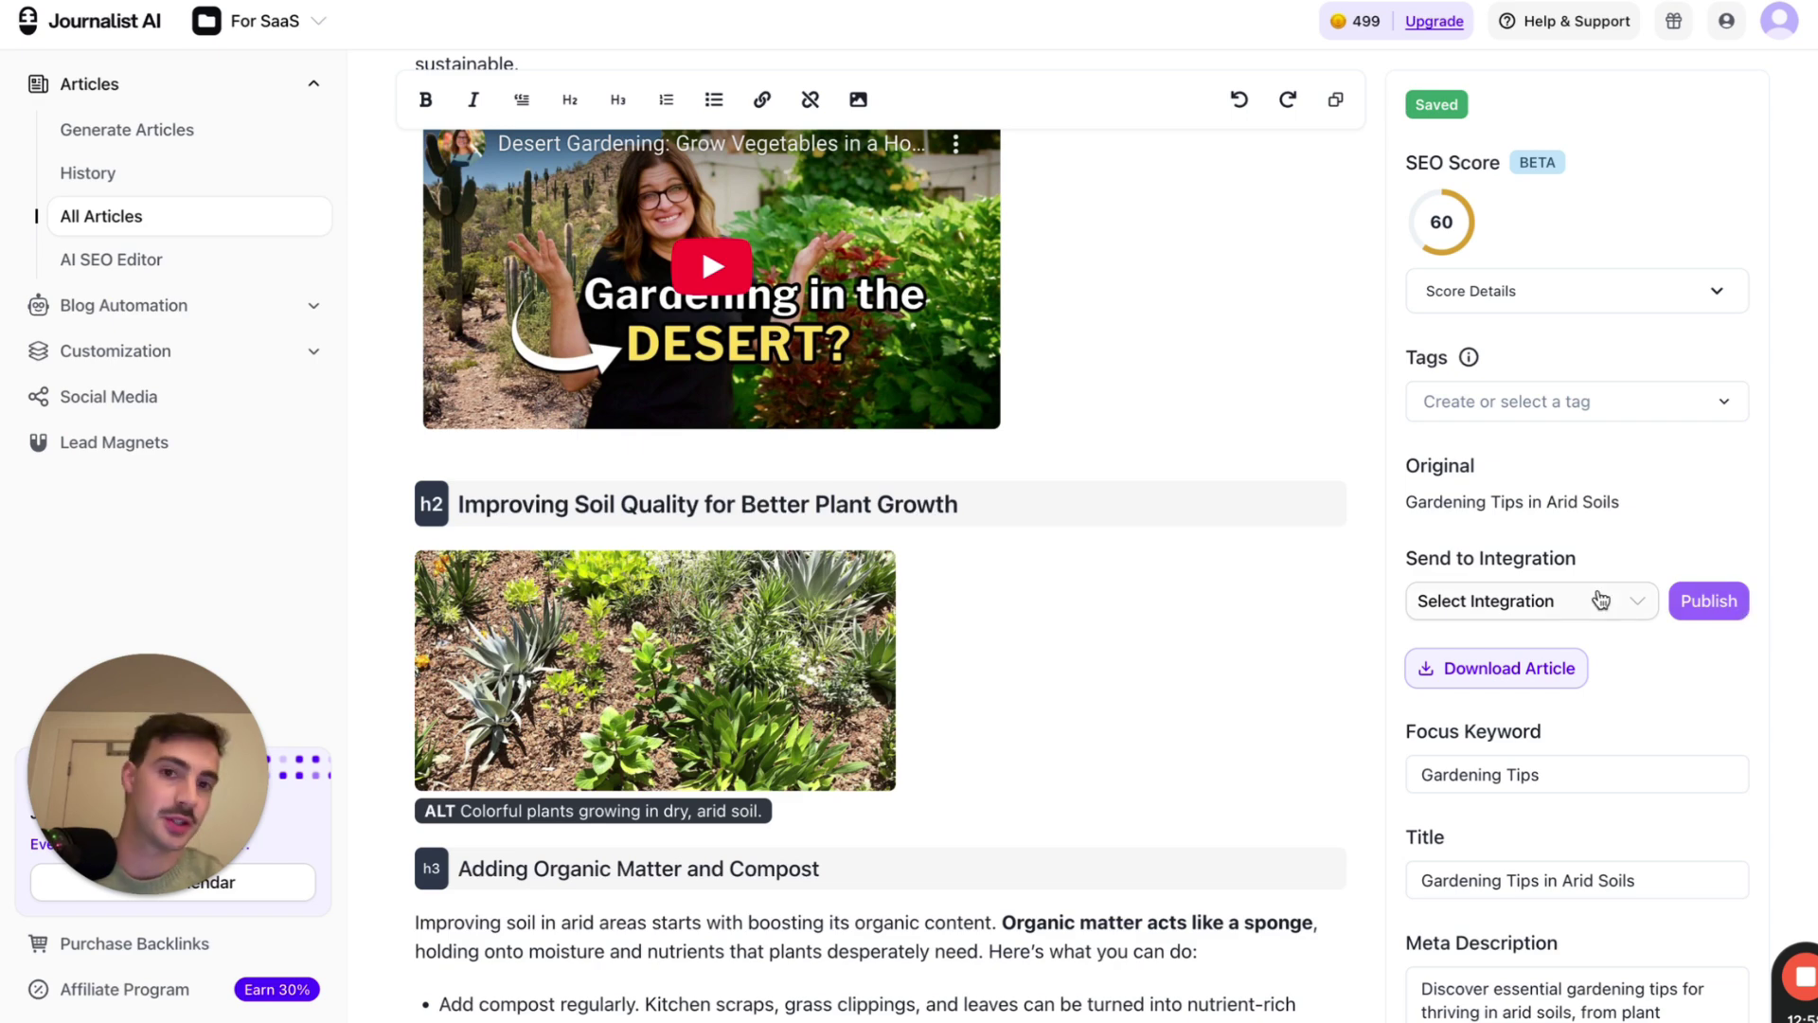
Go to Blog Automation > Integrations, begin a new integration, then close it without choosing a platform
click(263, 307)
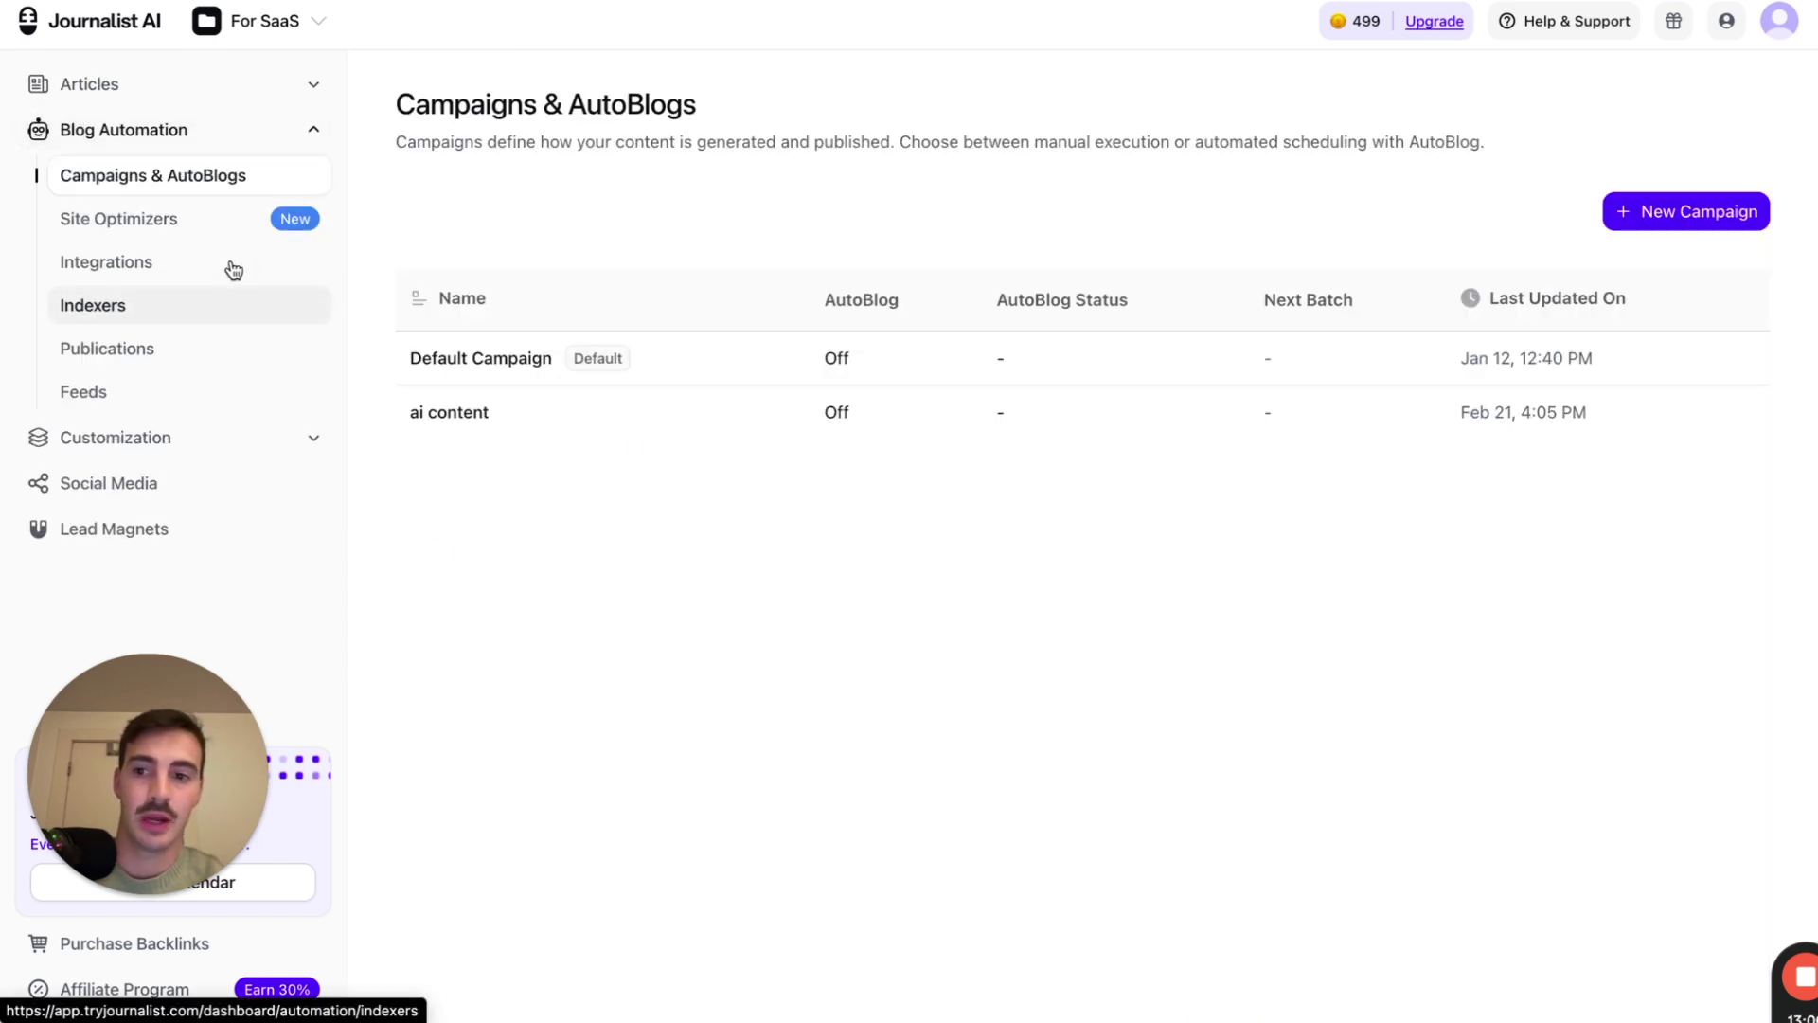
click(143, 348)
click(142, 261)
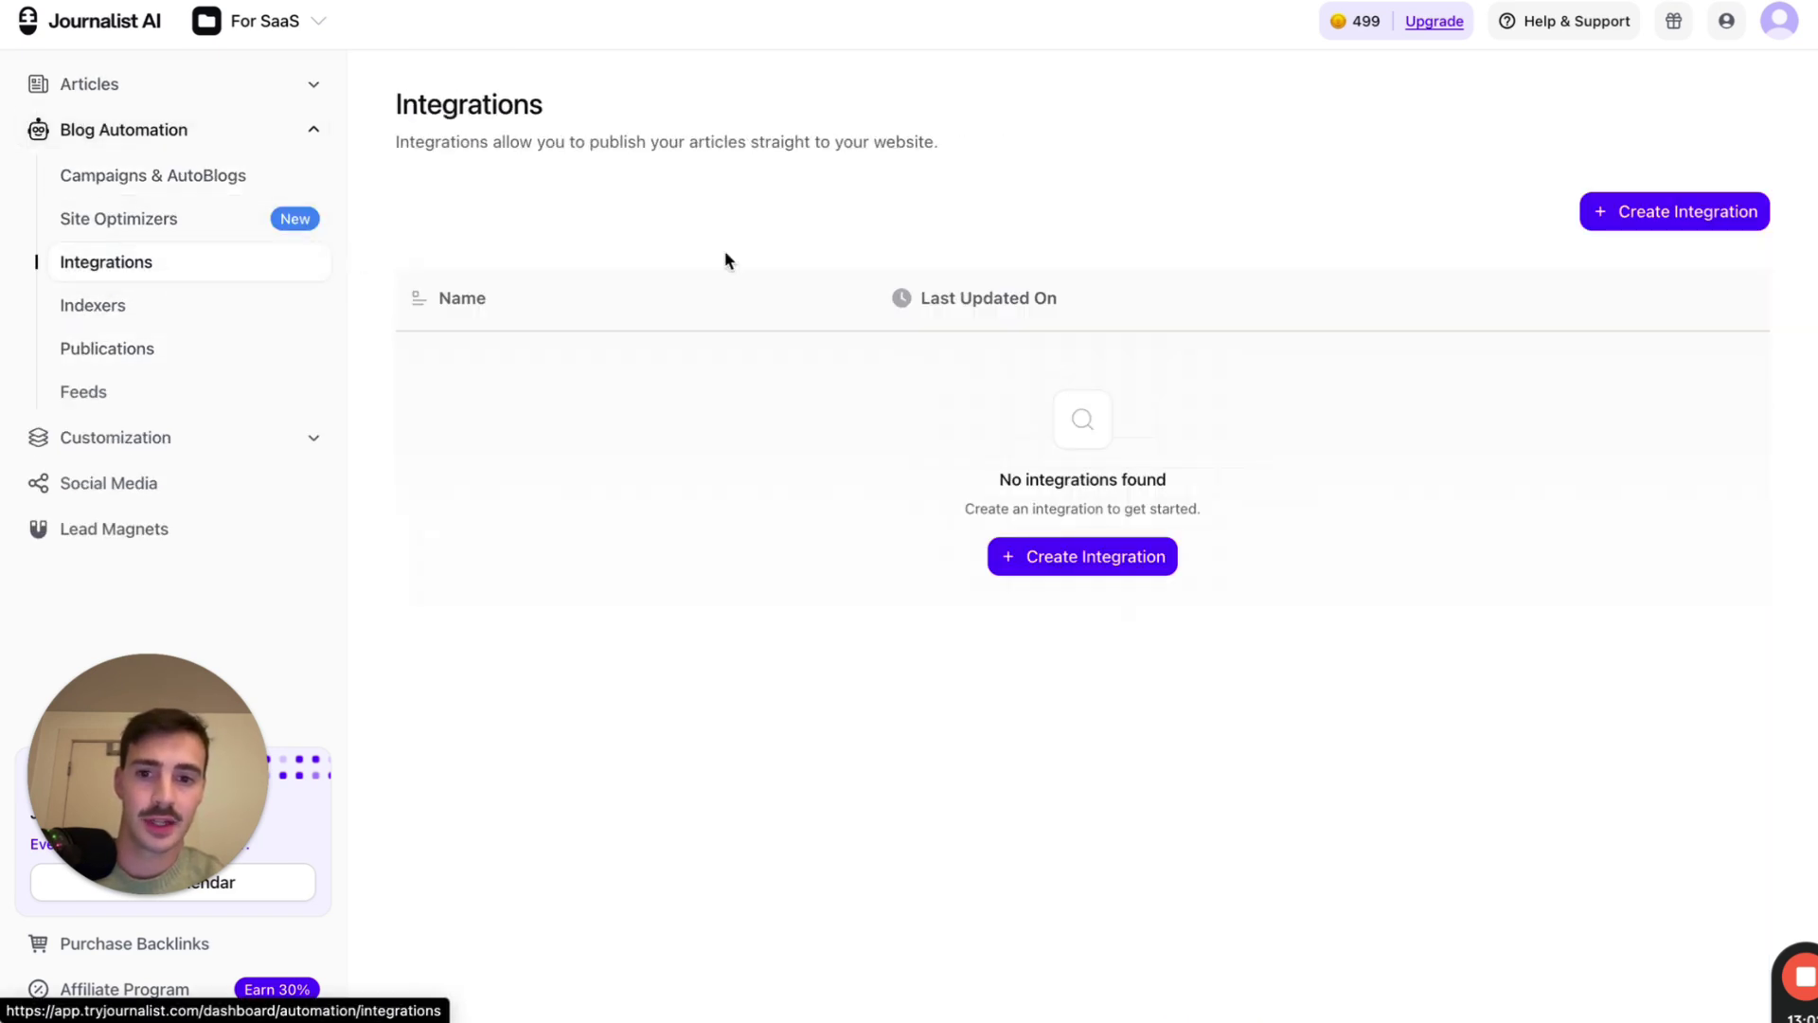
click(1067, 563)
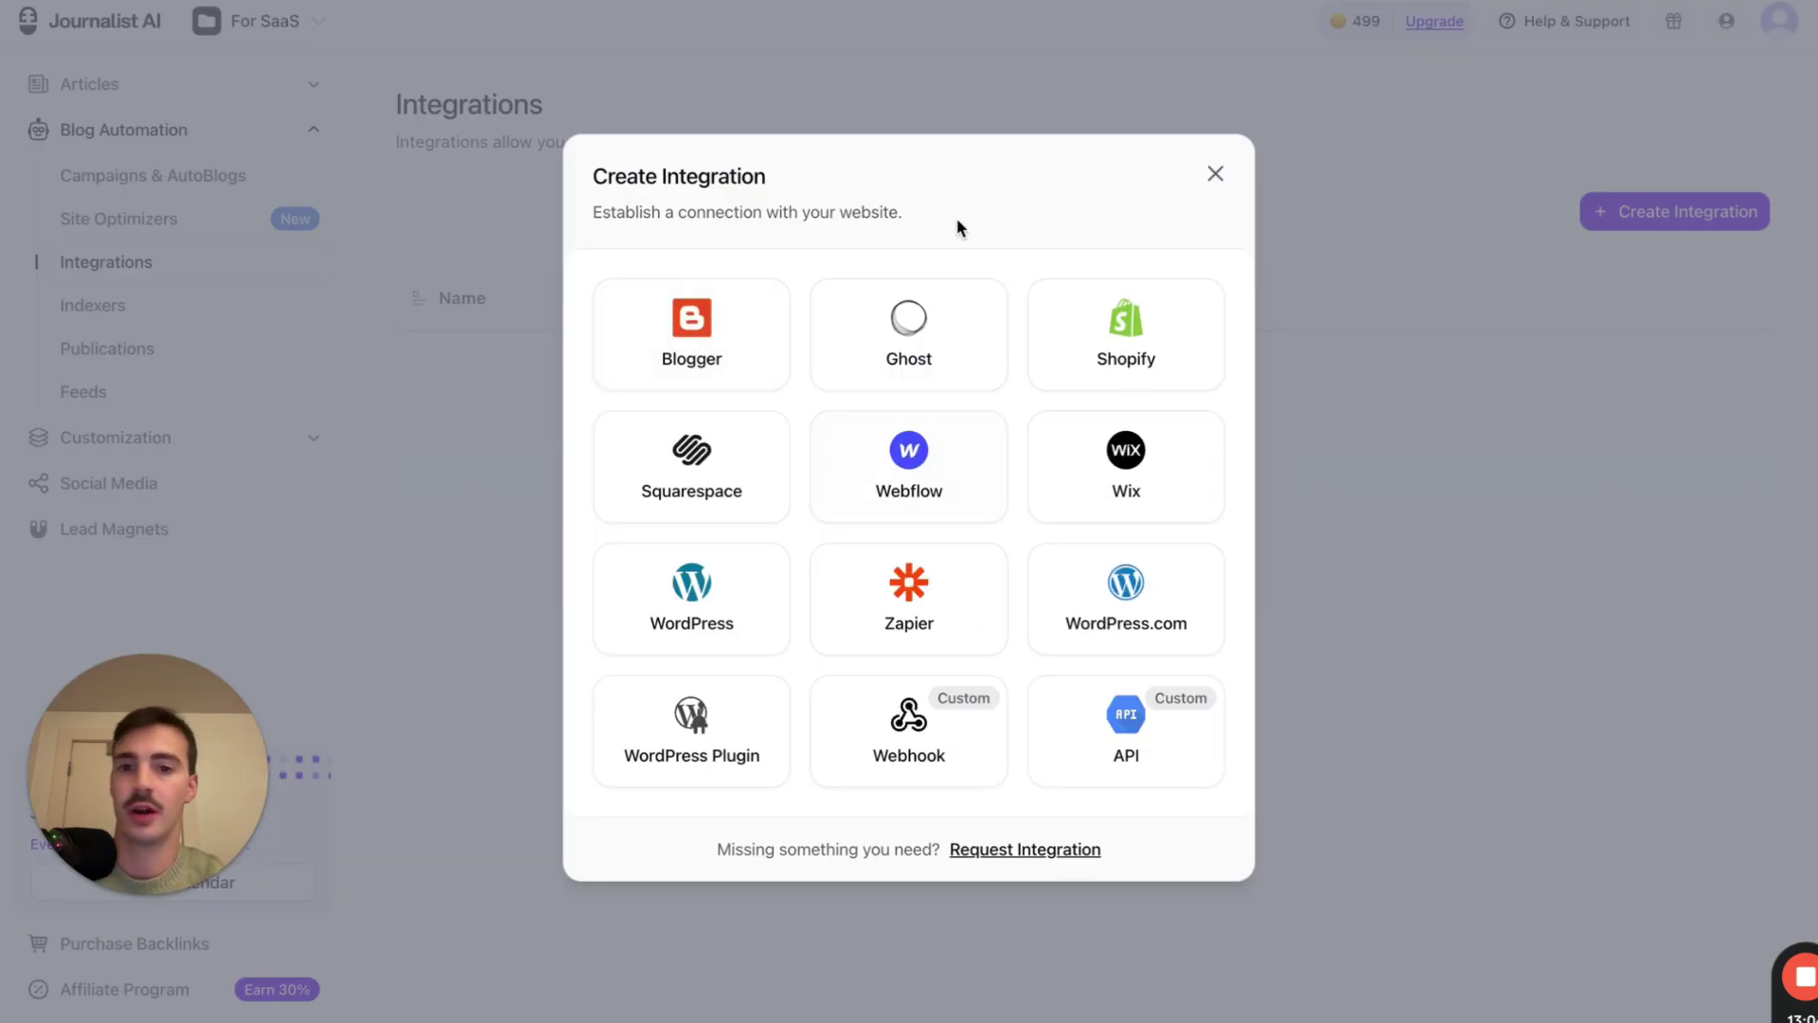
click(1215, 174)
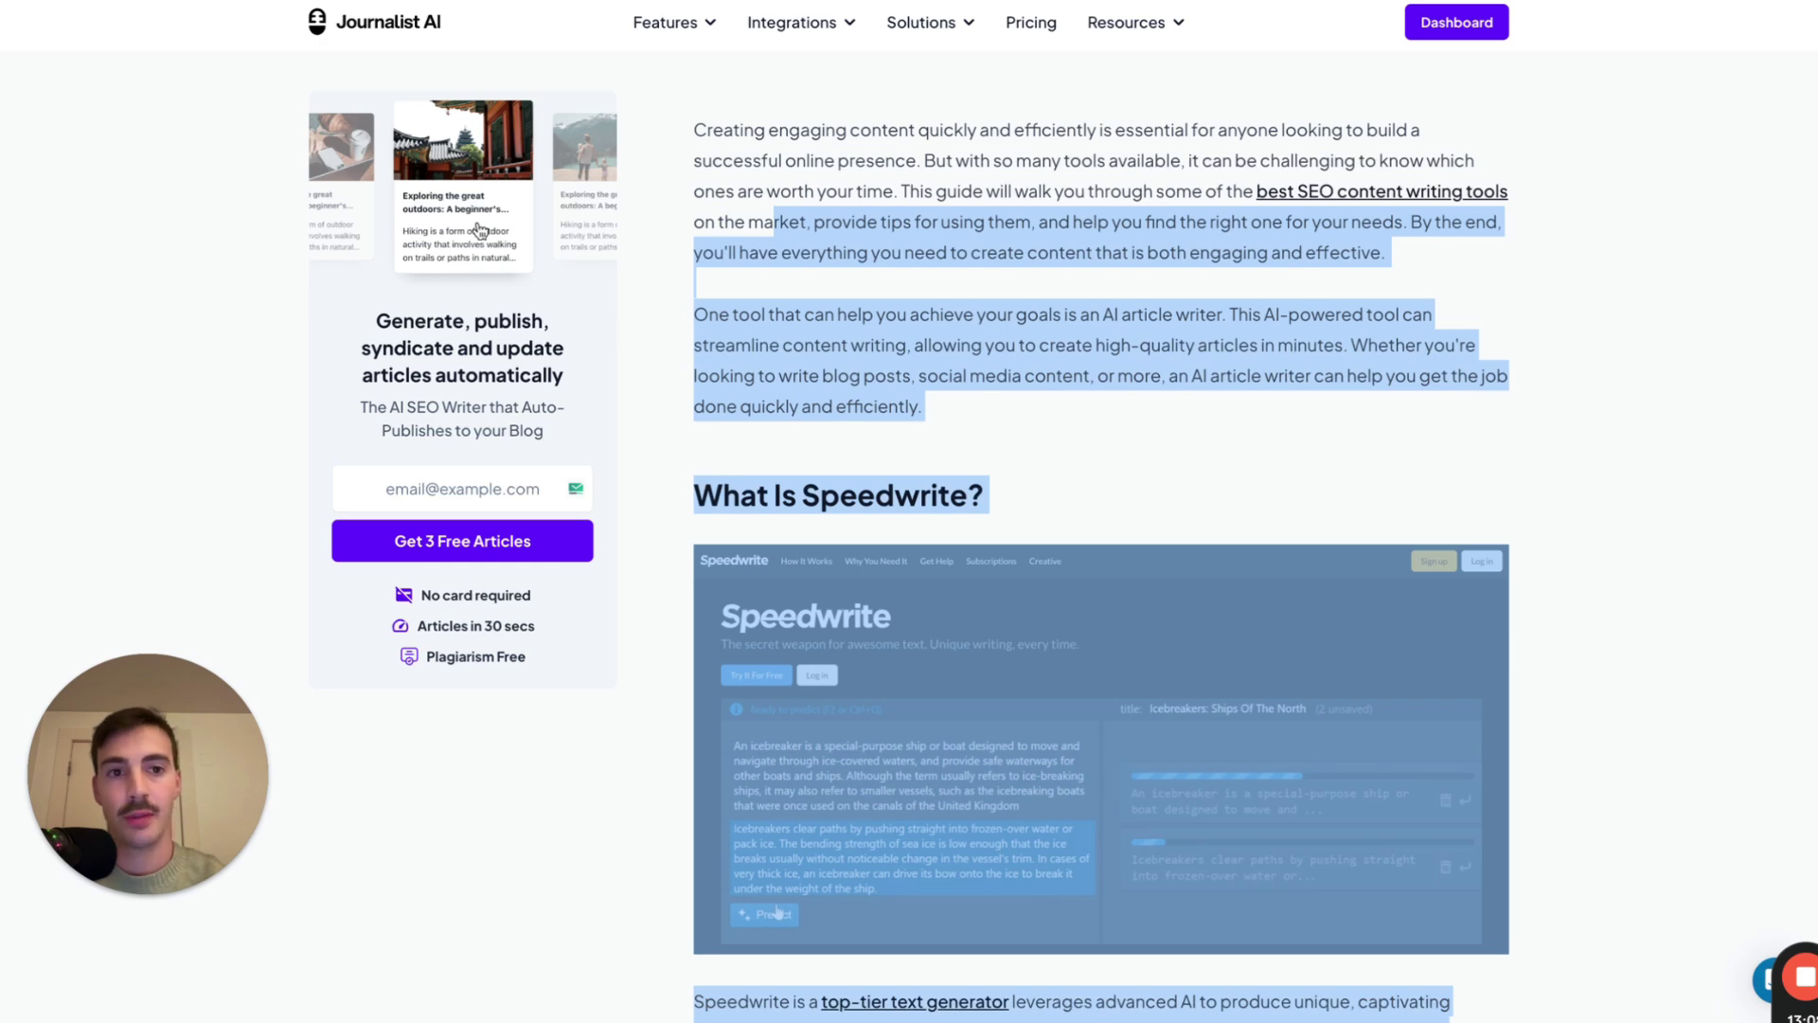
Deselect the text, enlarge the page, and scroll through the Speedwrite alternatives article's What Is Speedwrite? section
click(1287, 270)
key(ctrl+plus)
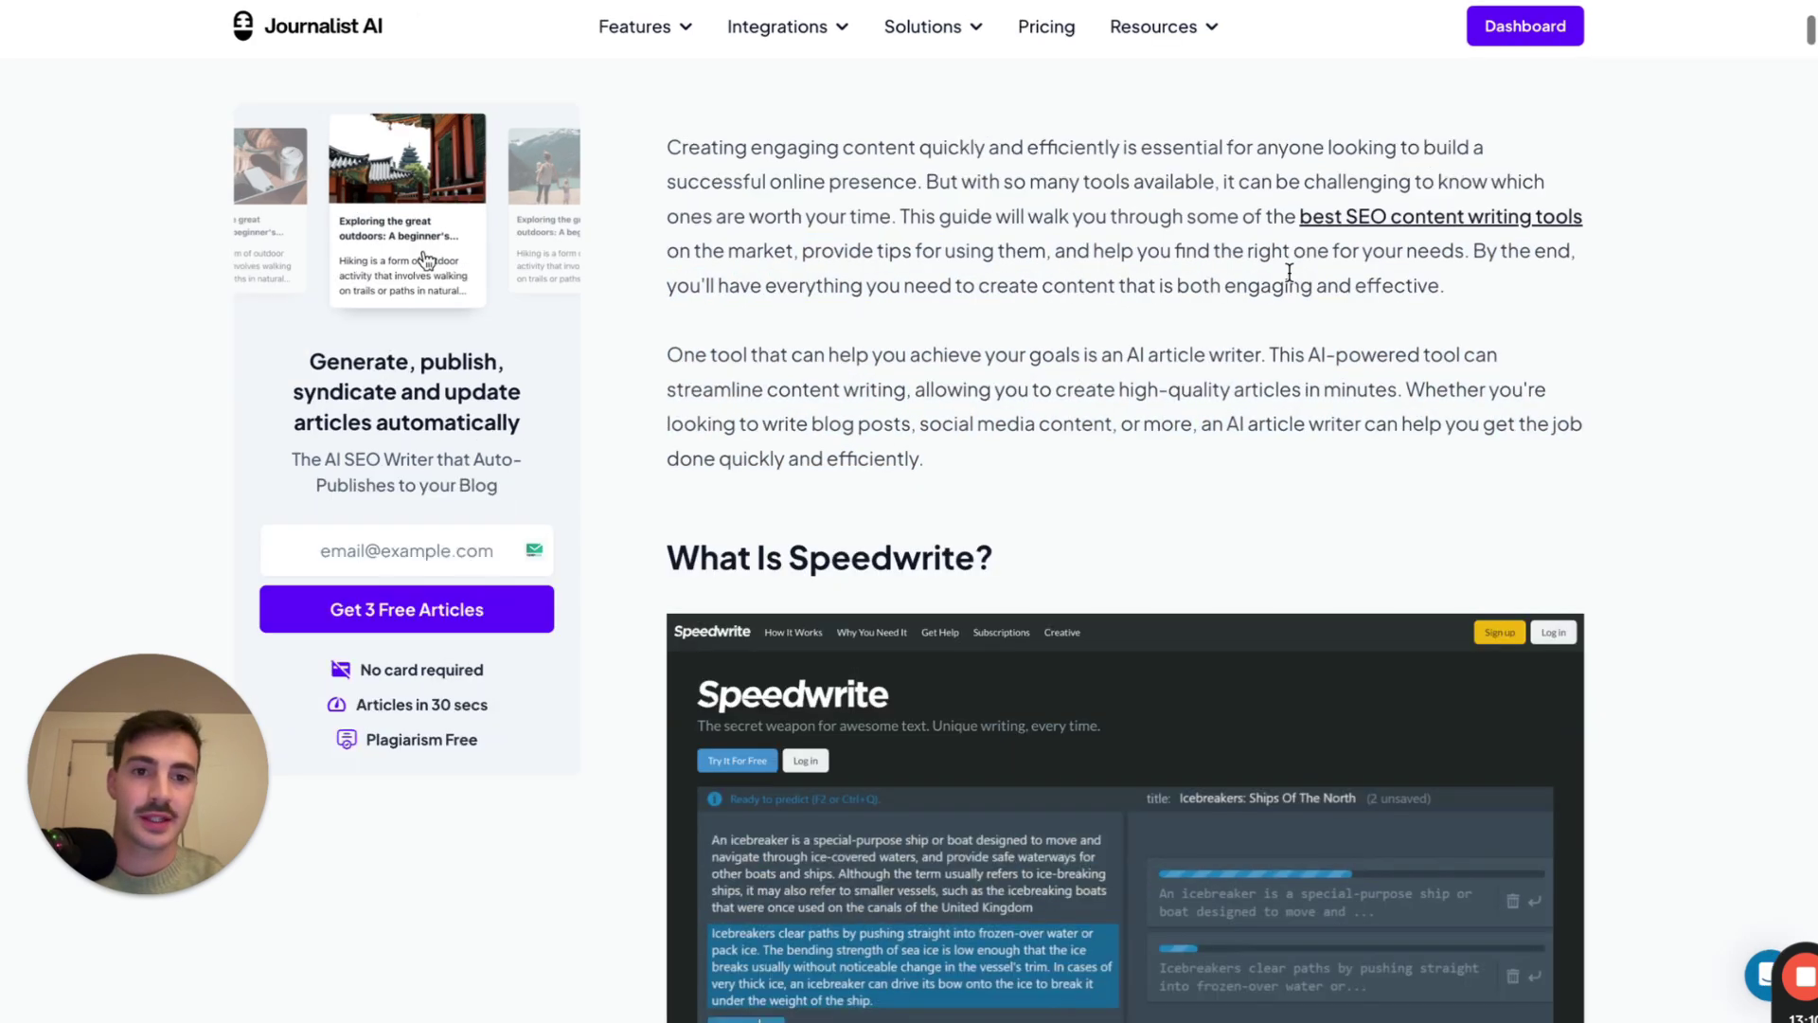
scroll(1288, 271, up, 6)
scroll(1288, 271, down, 4)
scroll(1288, 271, up, 2)
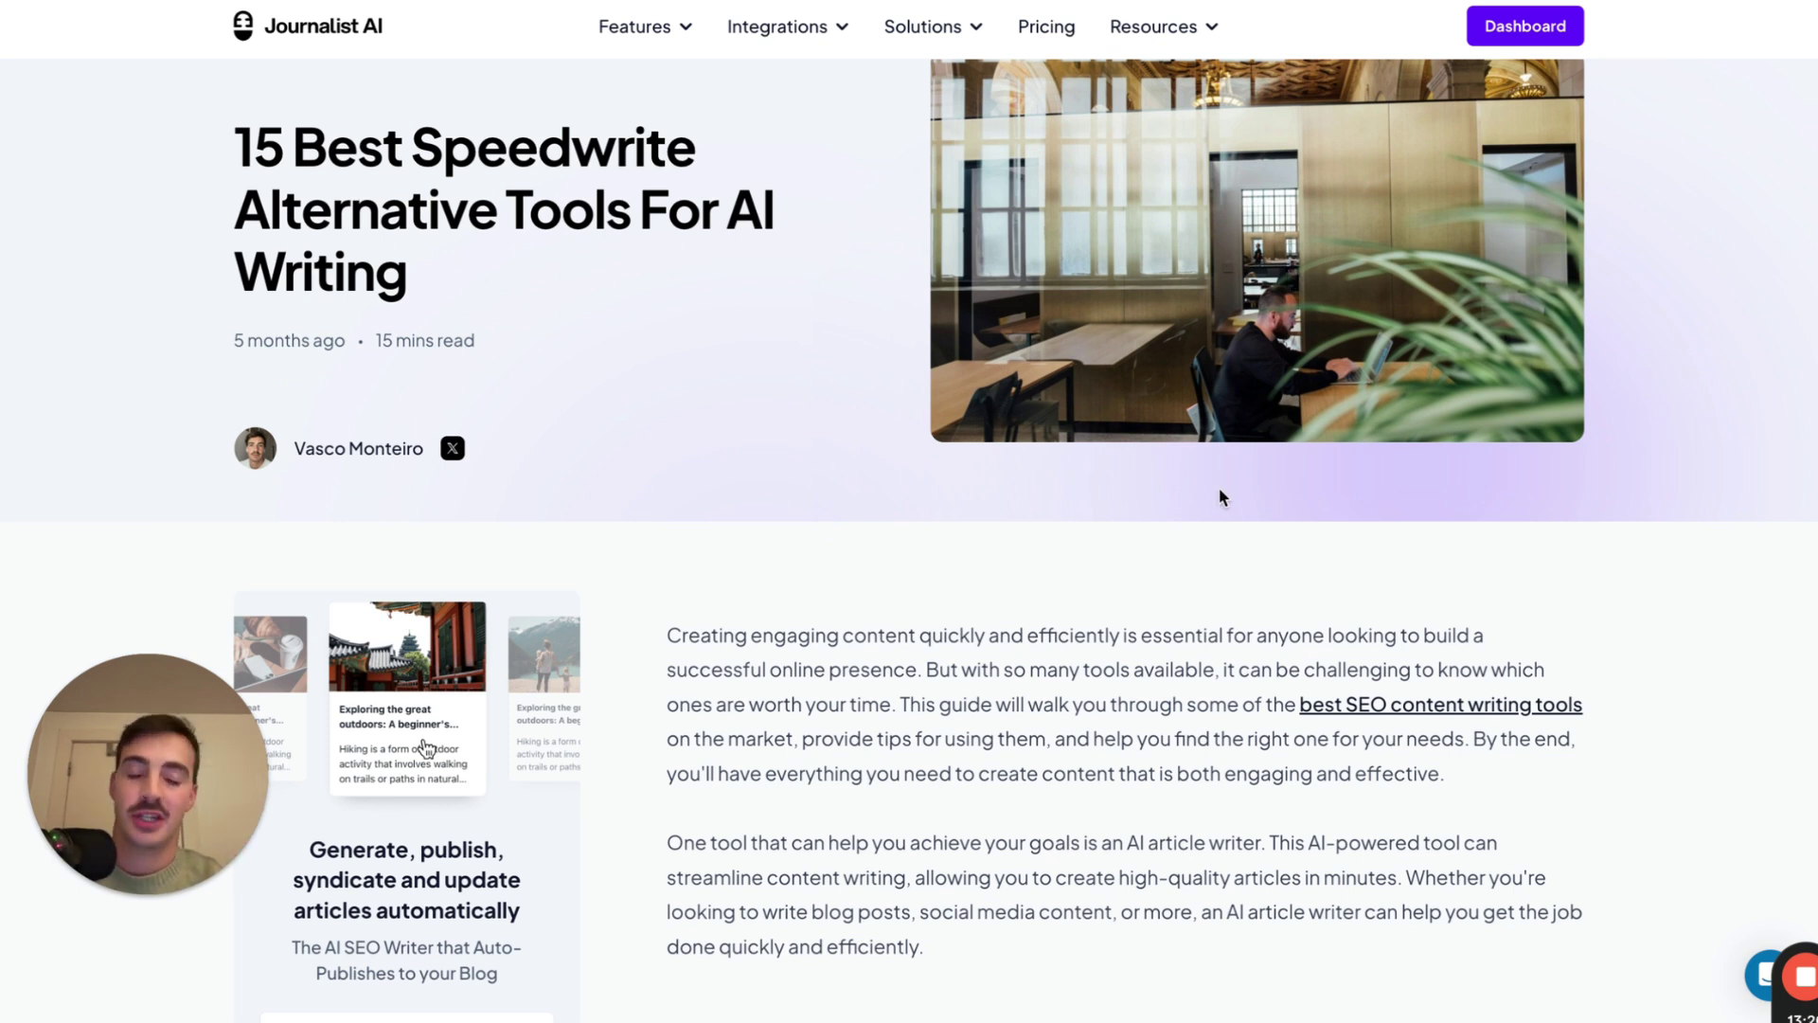
scroll(1219, 494, down, 10)
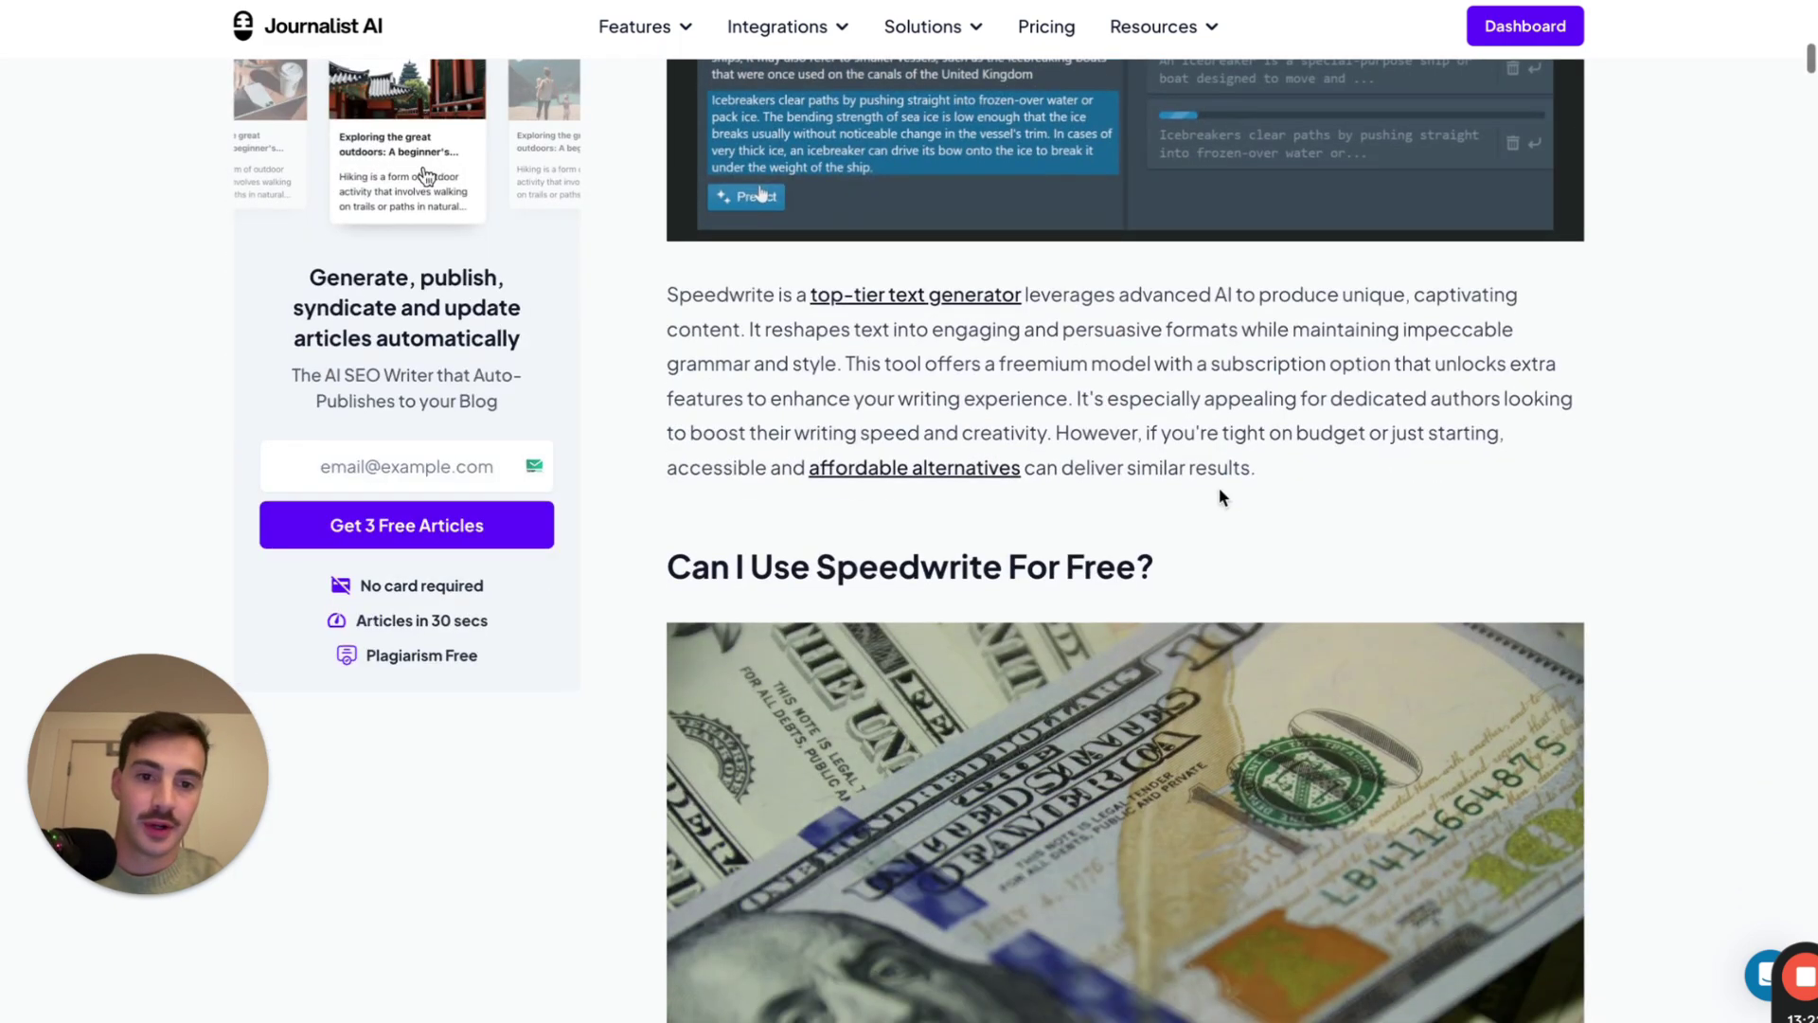
scroll(1218, 487, up, 5)
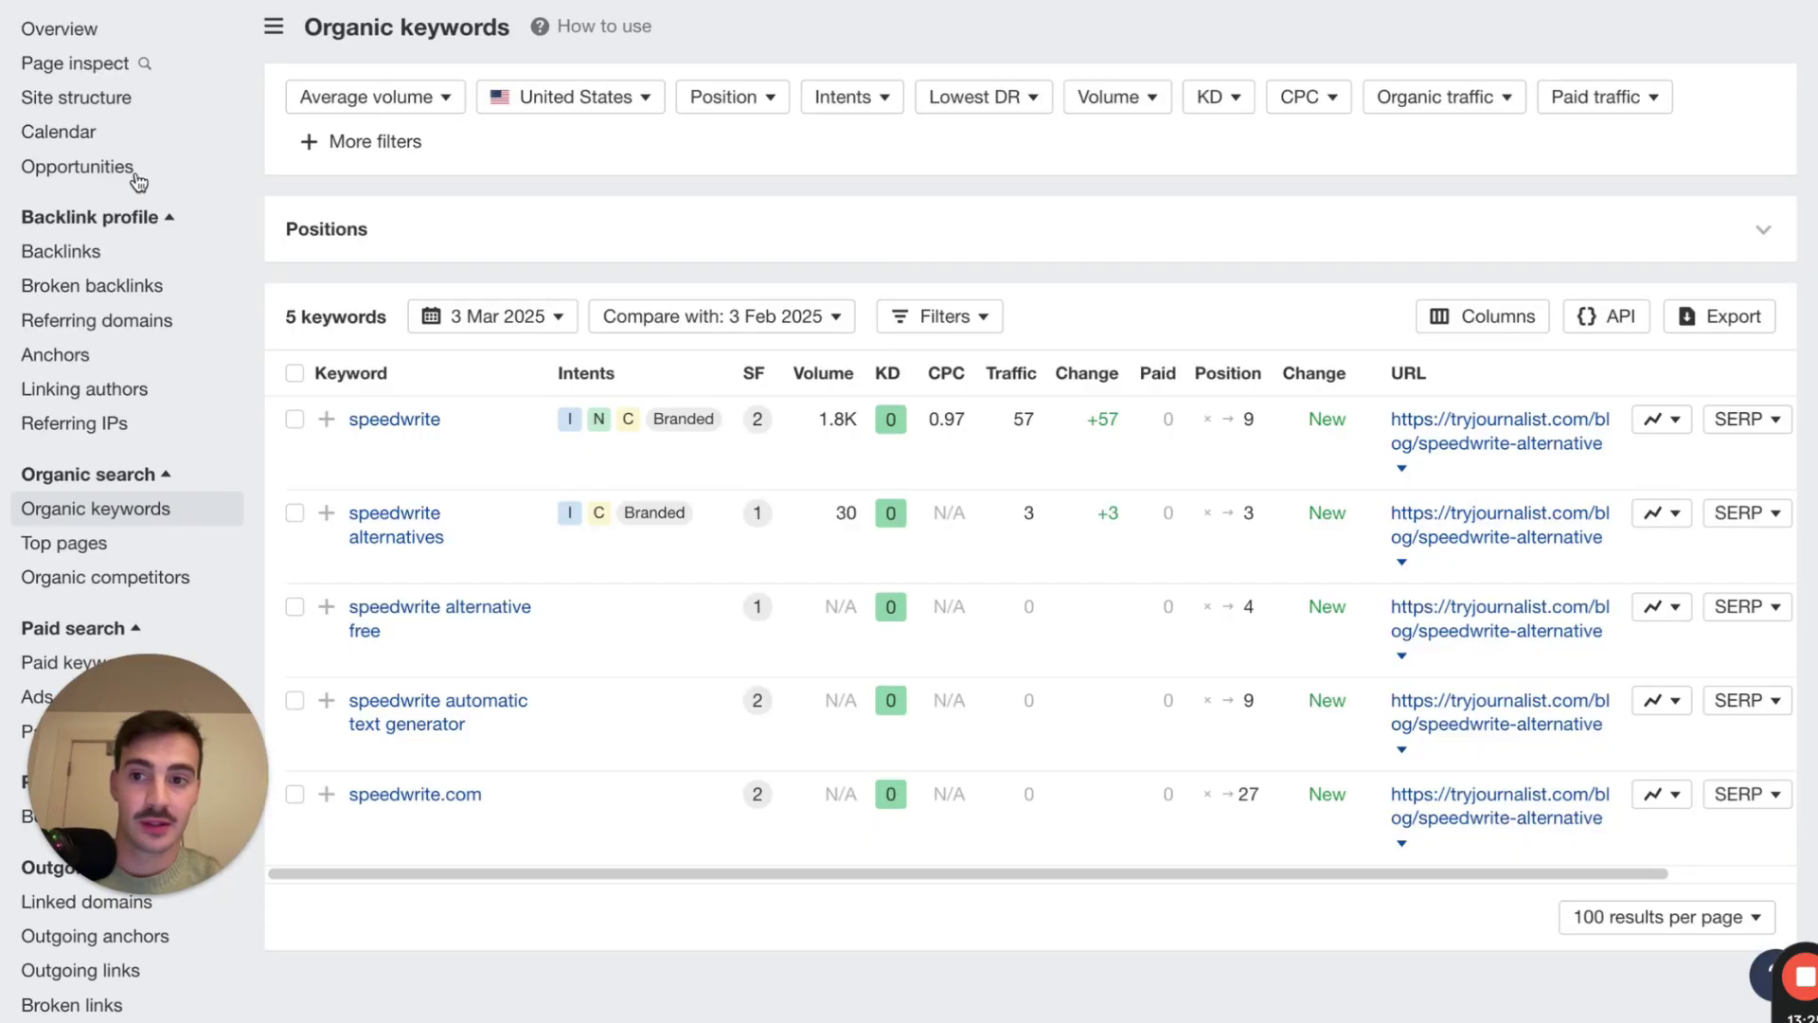
Check the speedwrite-alternative URL's Ahrefs Overview (7 keywords, 77 traffic), then return to the article
click(85, 34)
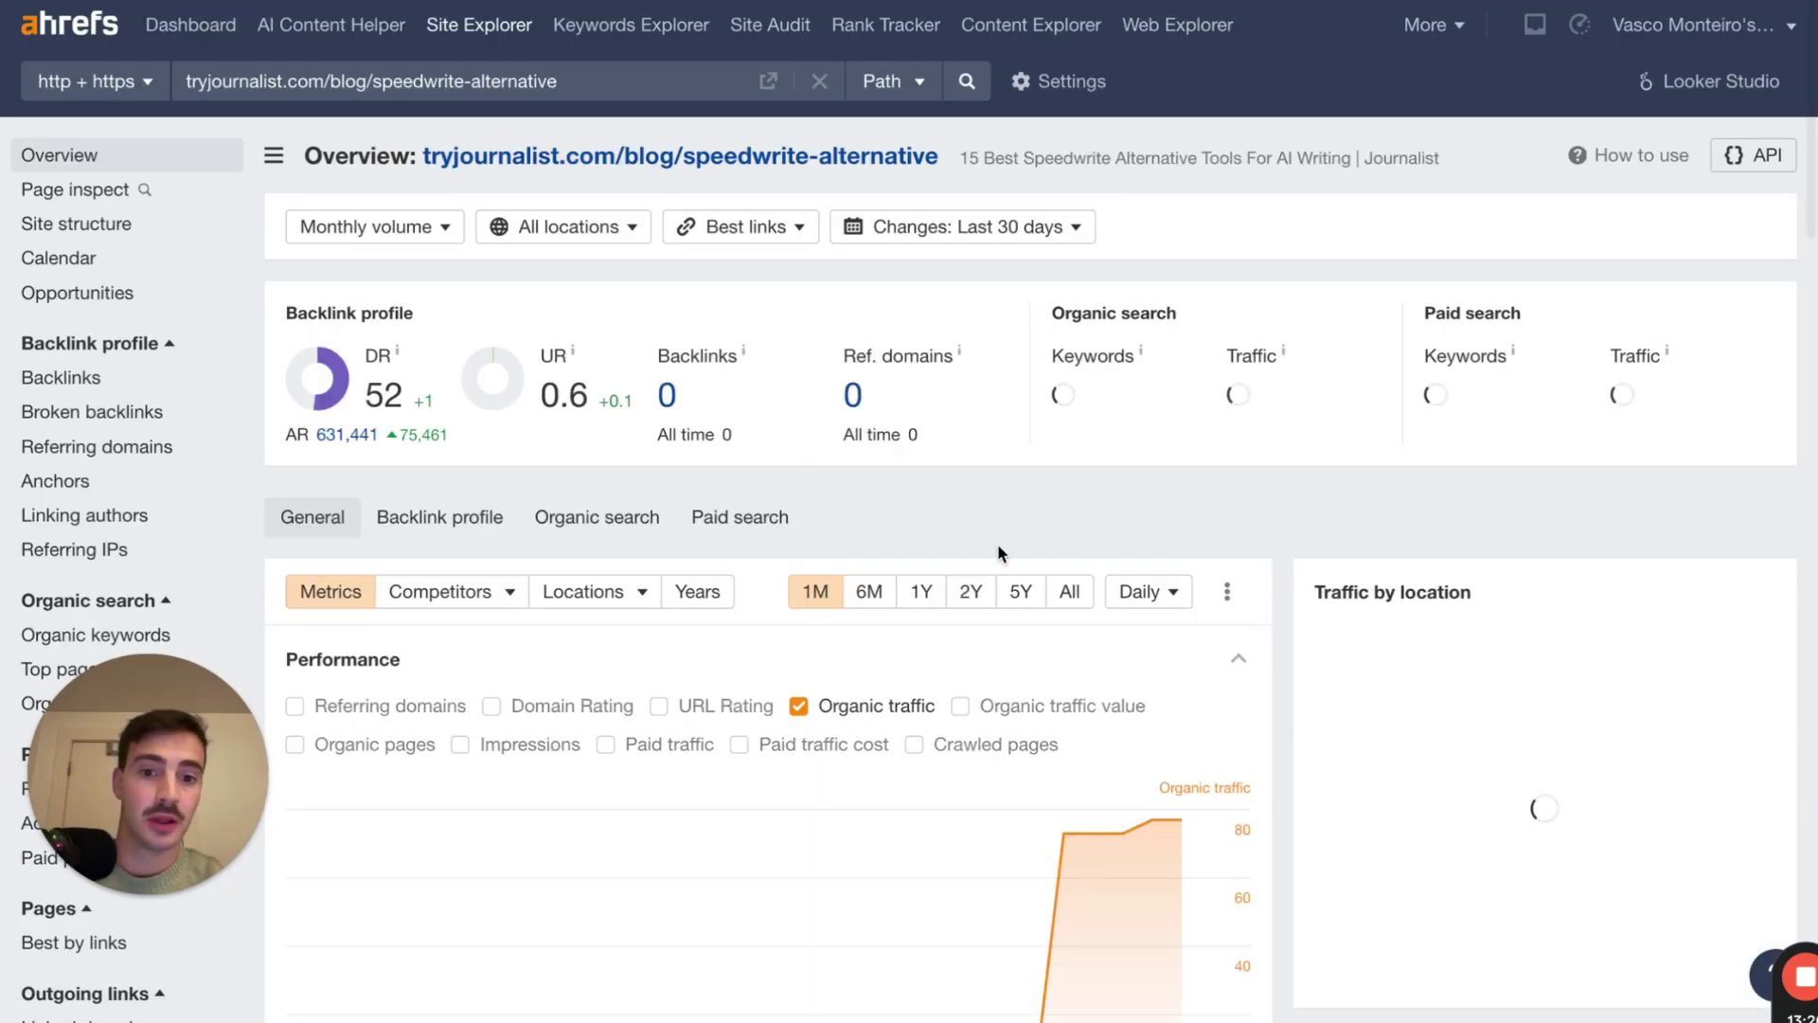
scroll(998, 544, down, 2)
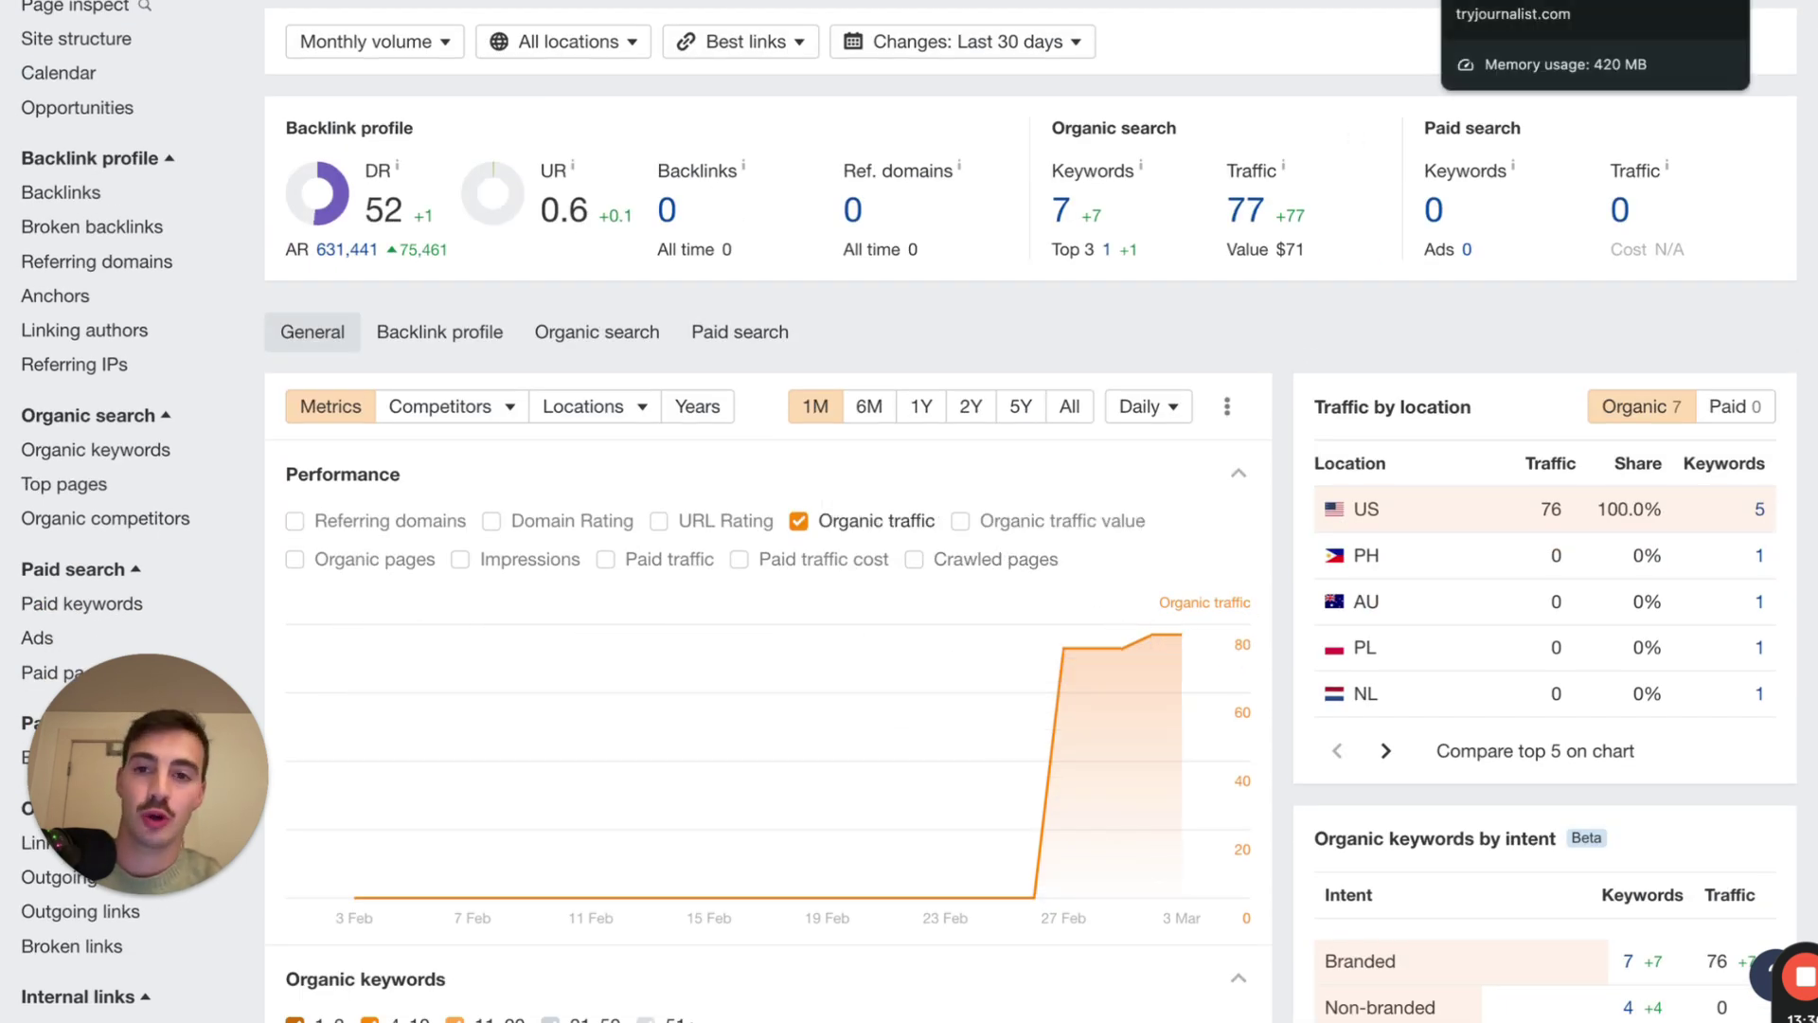
click(1595, 3)
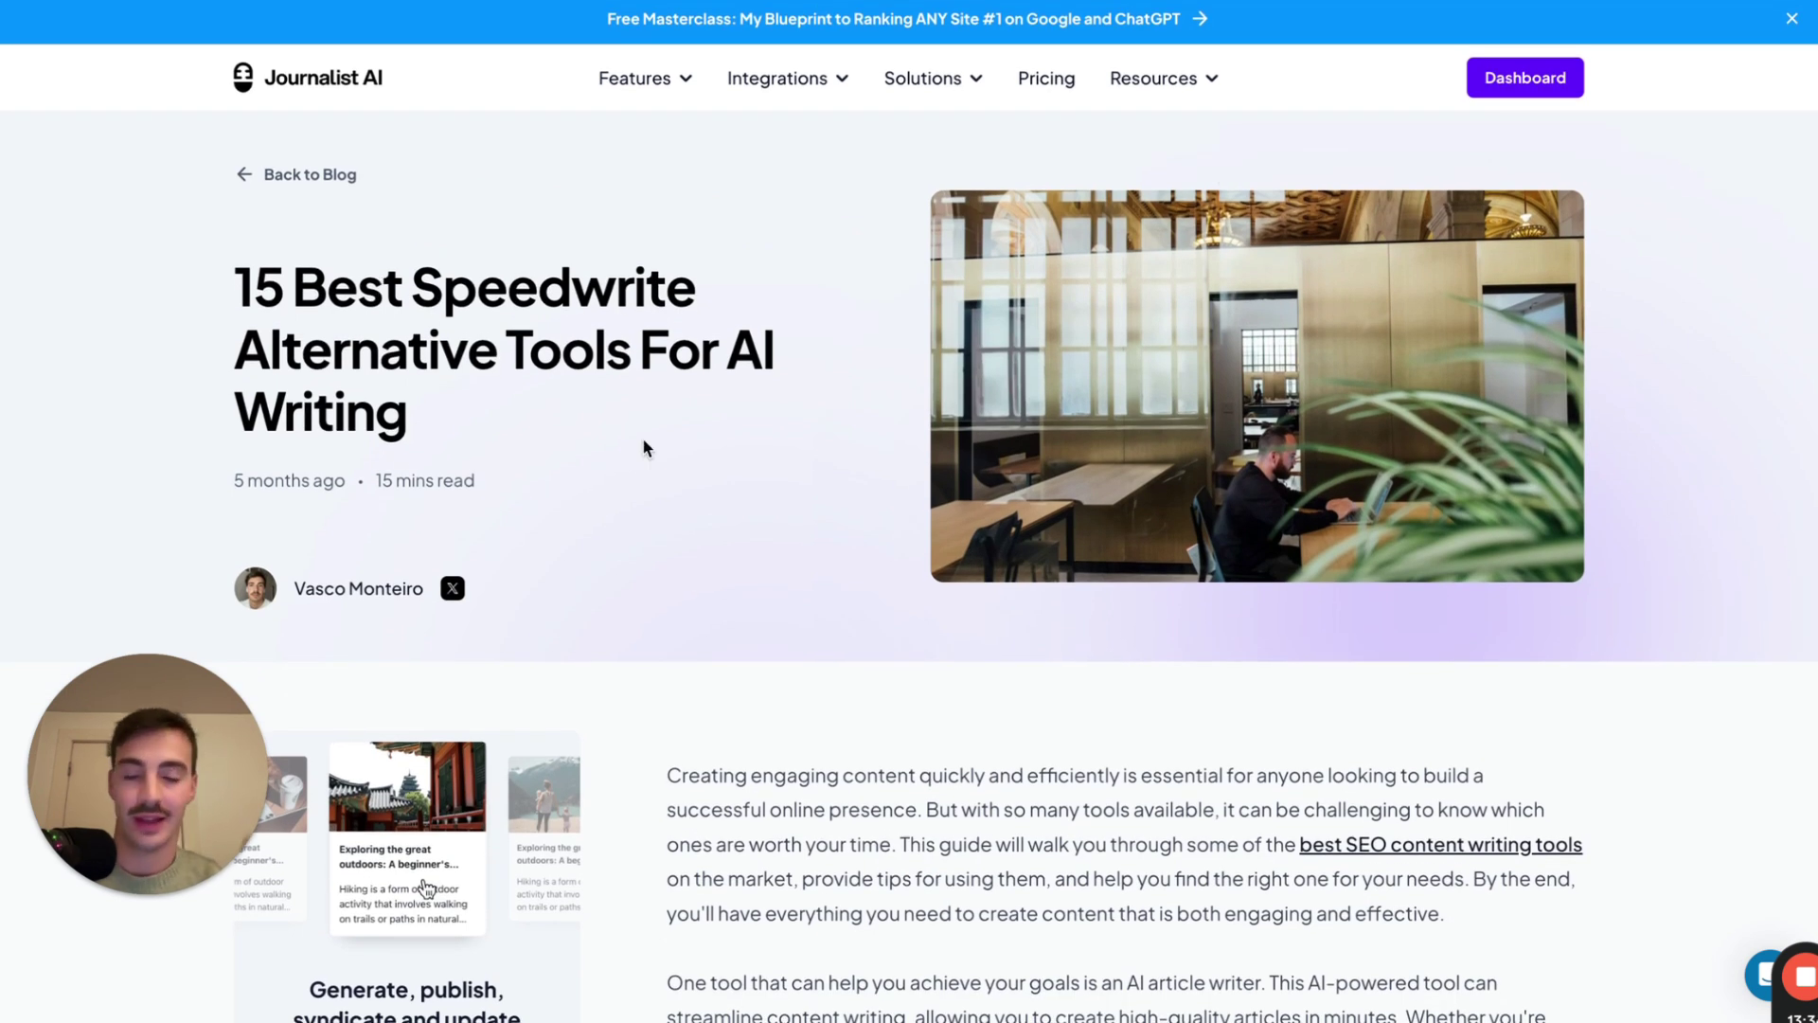
Highlight 'Speedwrite' in the '15 Best Speedwrite Alternative Tools' title, skim the article, then move to the training tab
drag(425, 293, 713, 294)
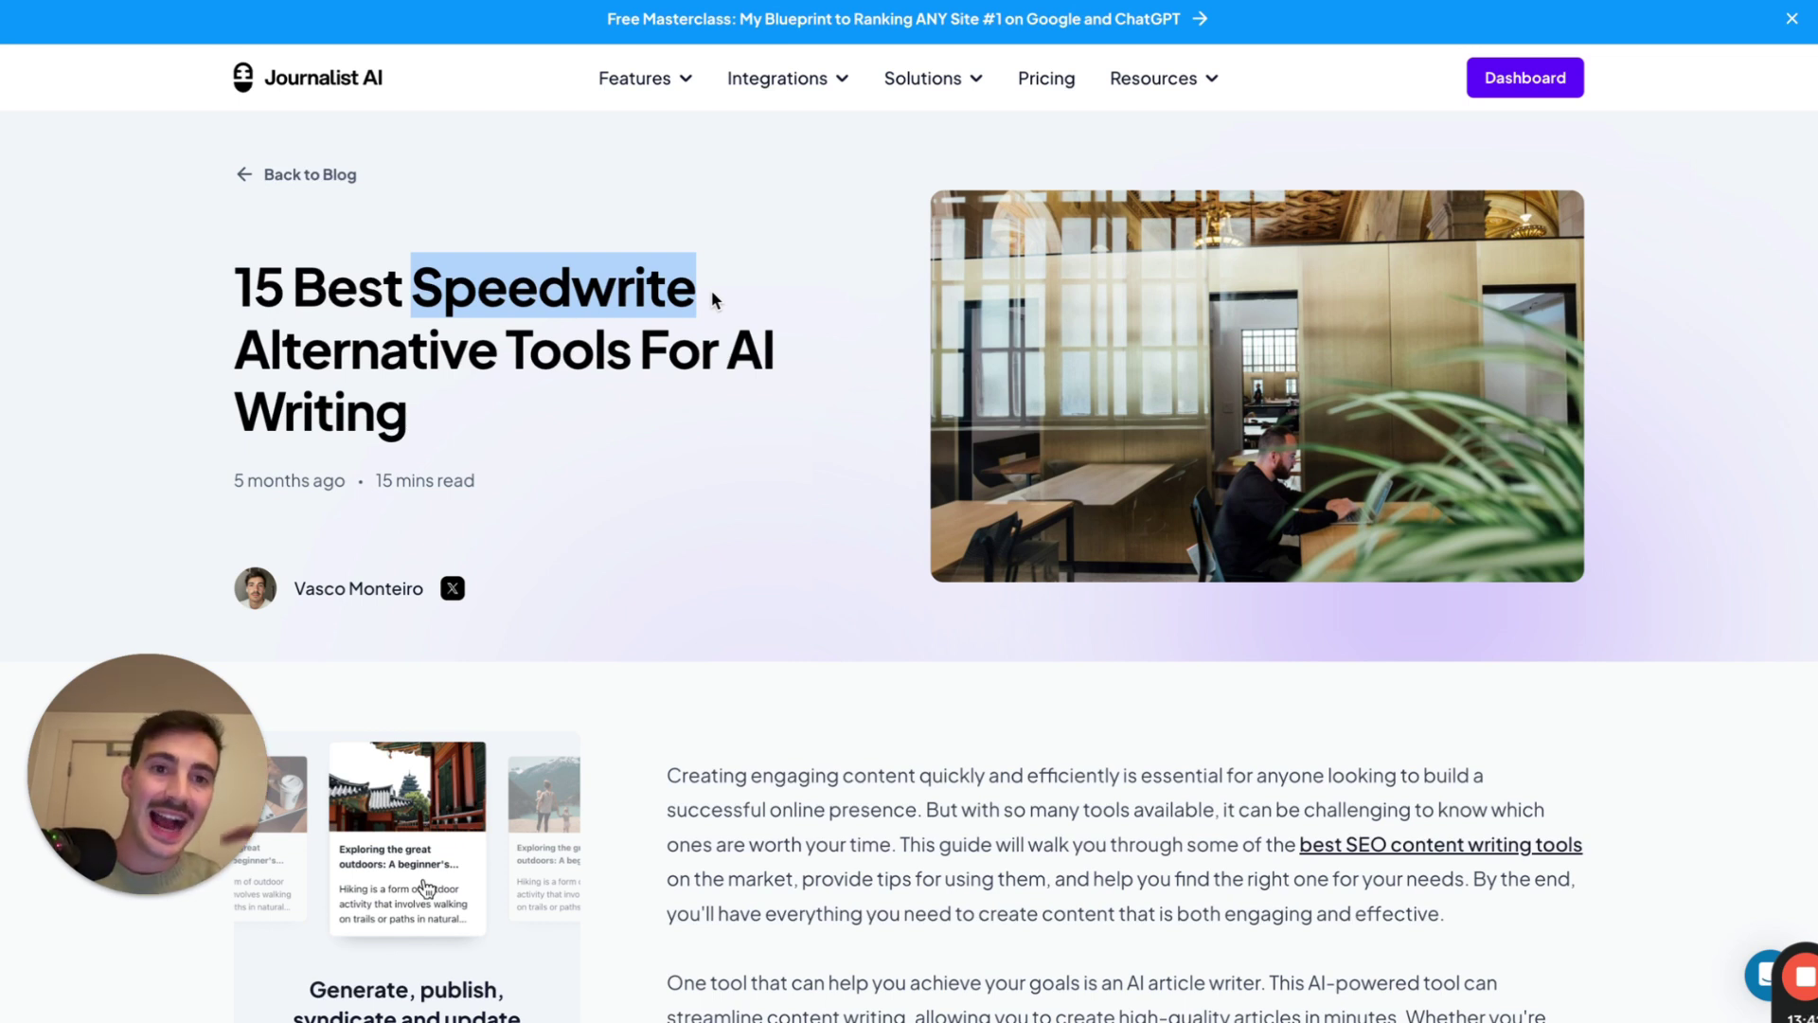
click(851, 390)
scroll(850, 390, down, 1)
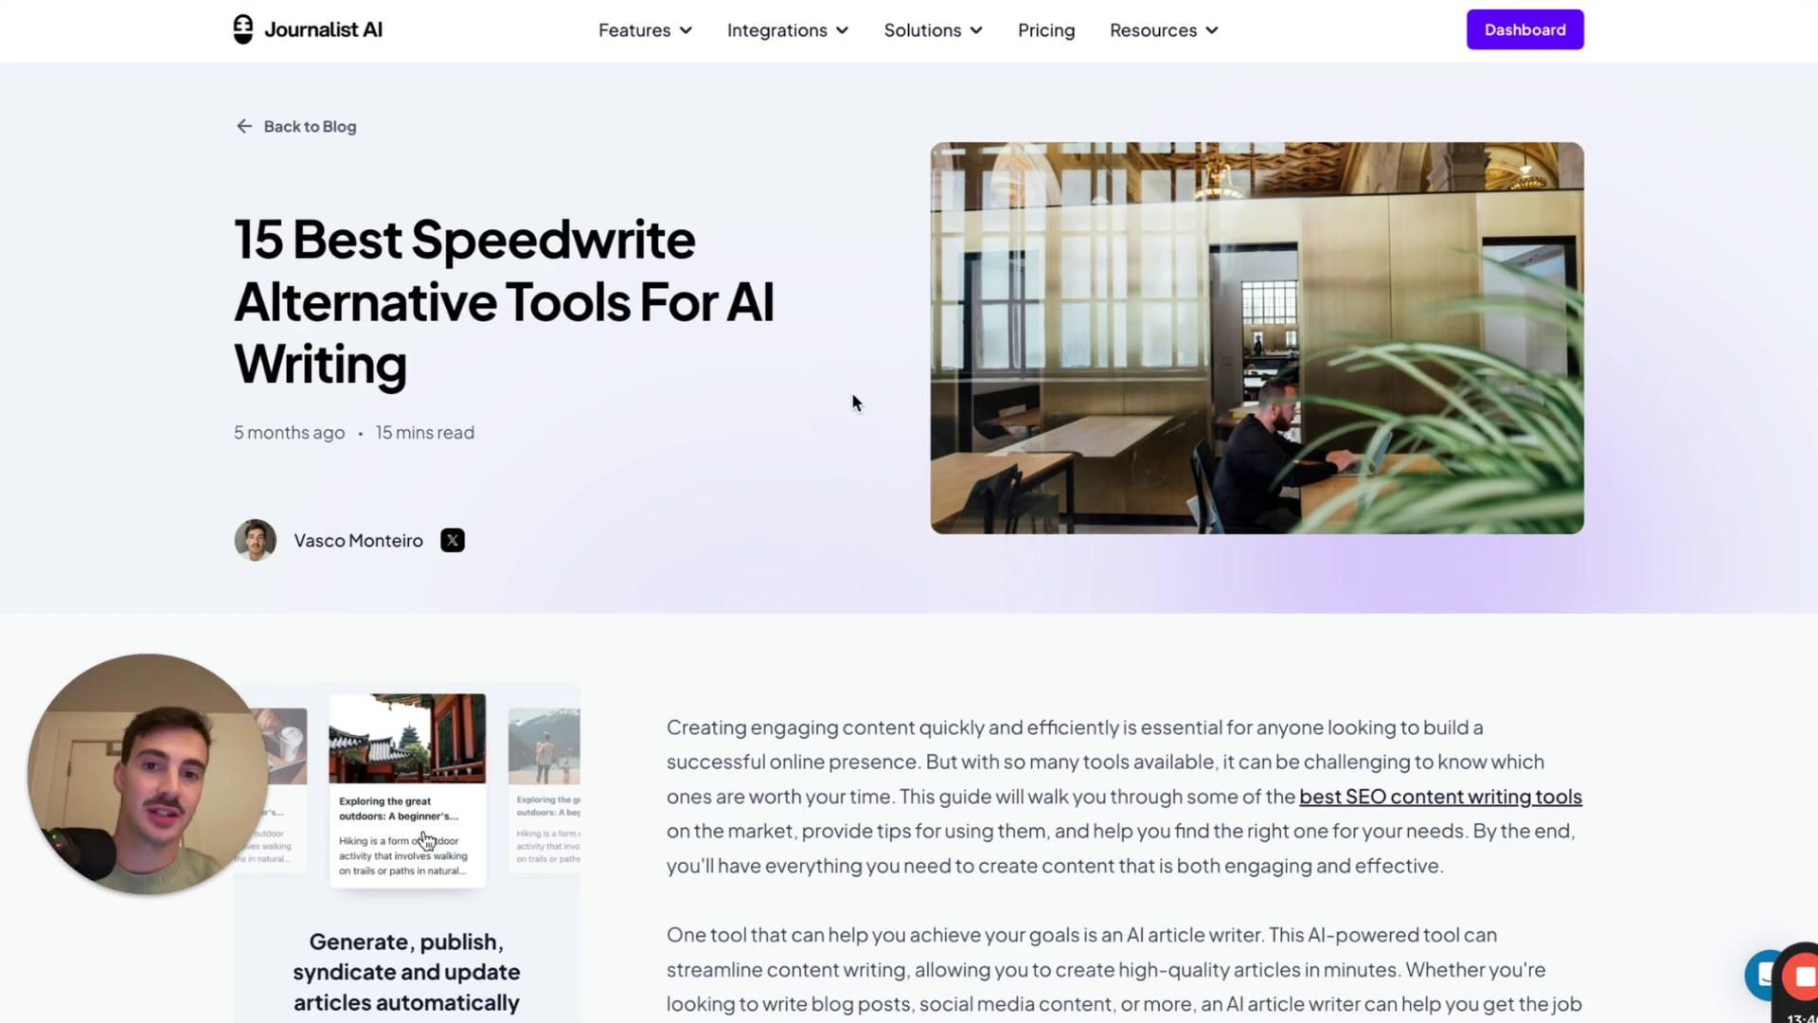
scroll(850, 390, down, 15)
scroll(867, 406, up, 7)
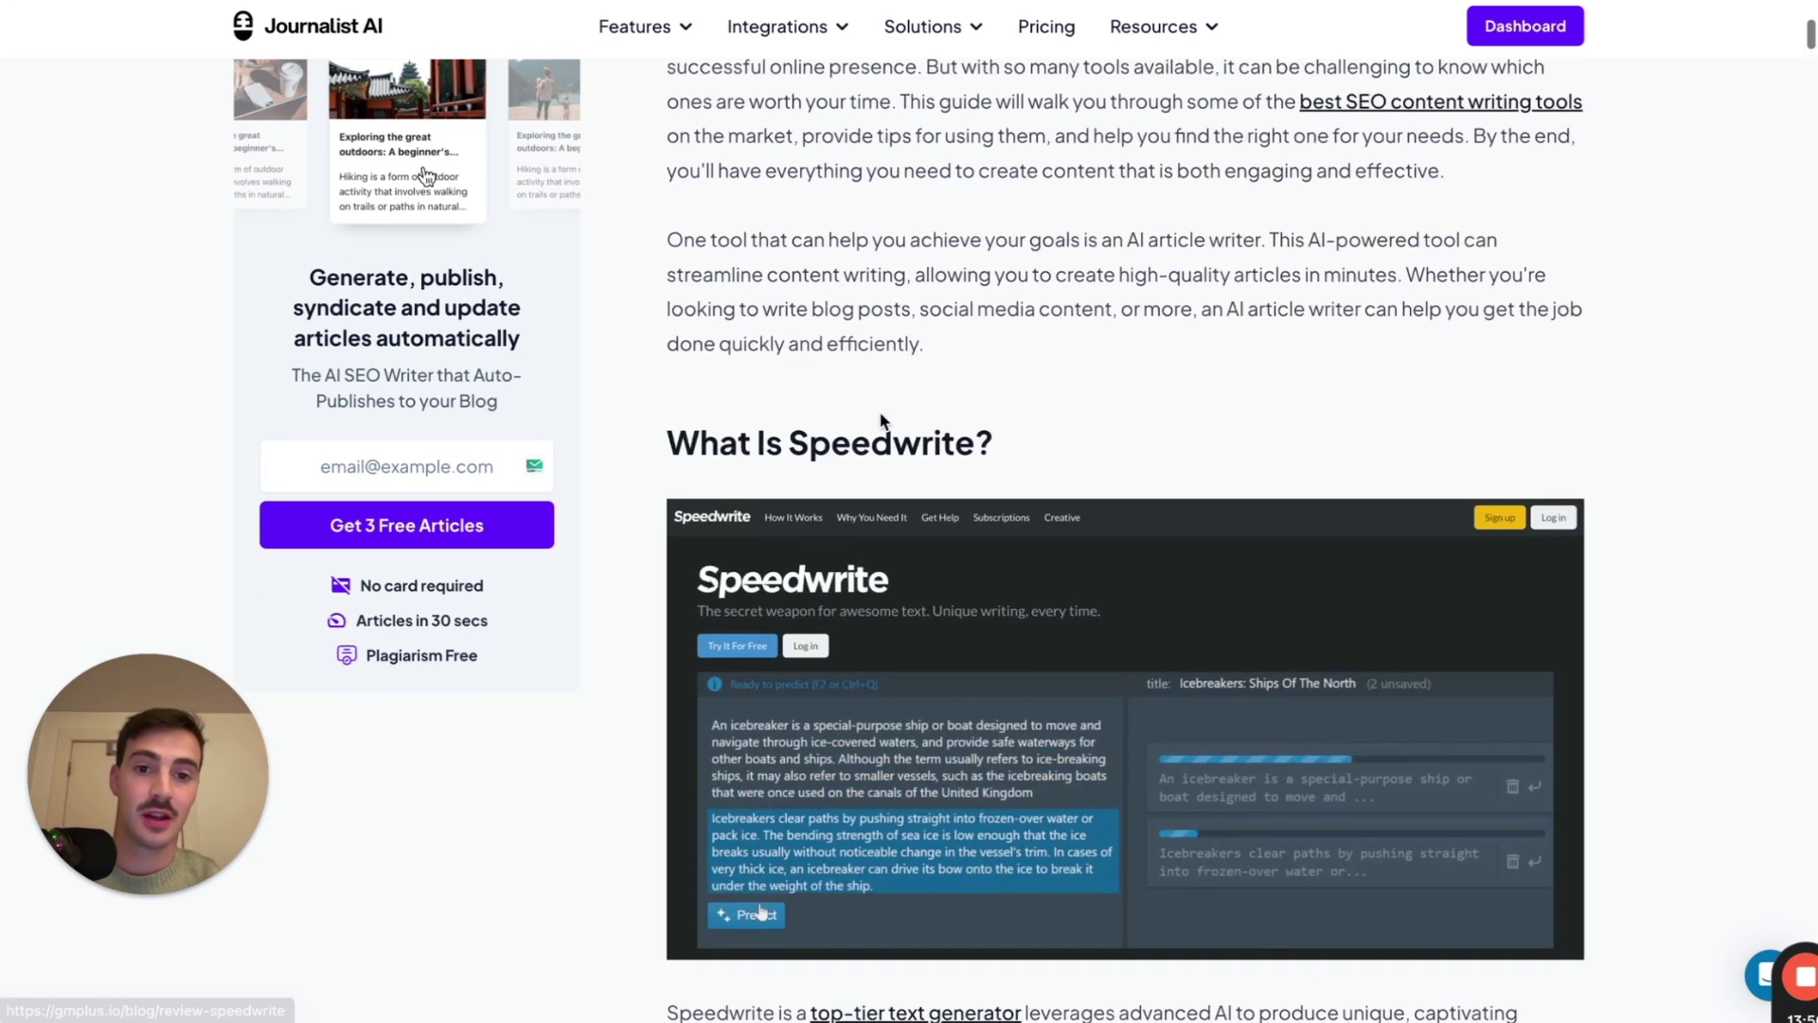
scroll(879, 416, down, 12)
scroll(878, 417, up, 9)
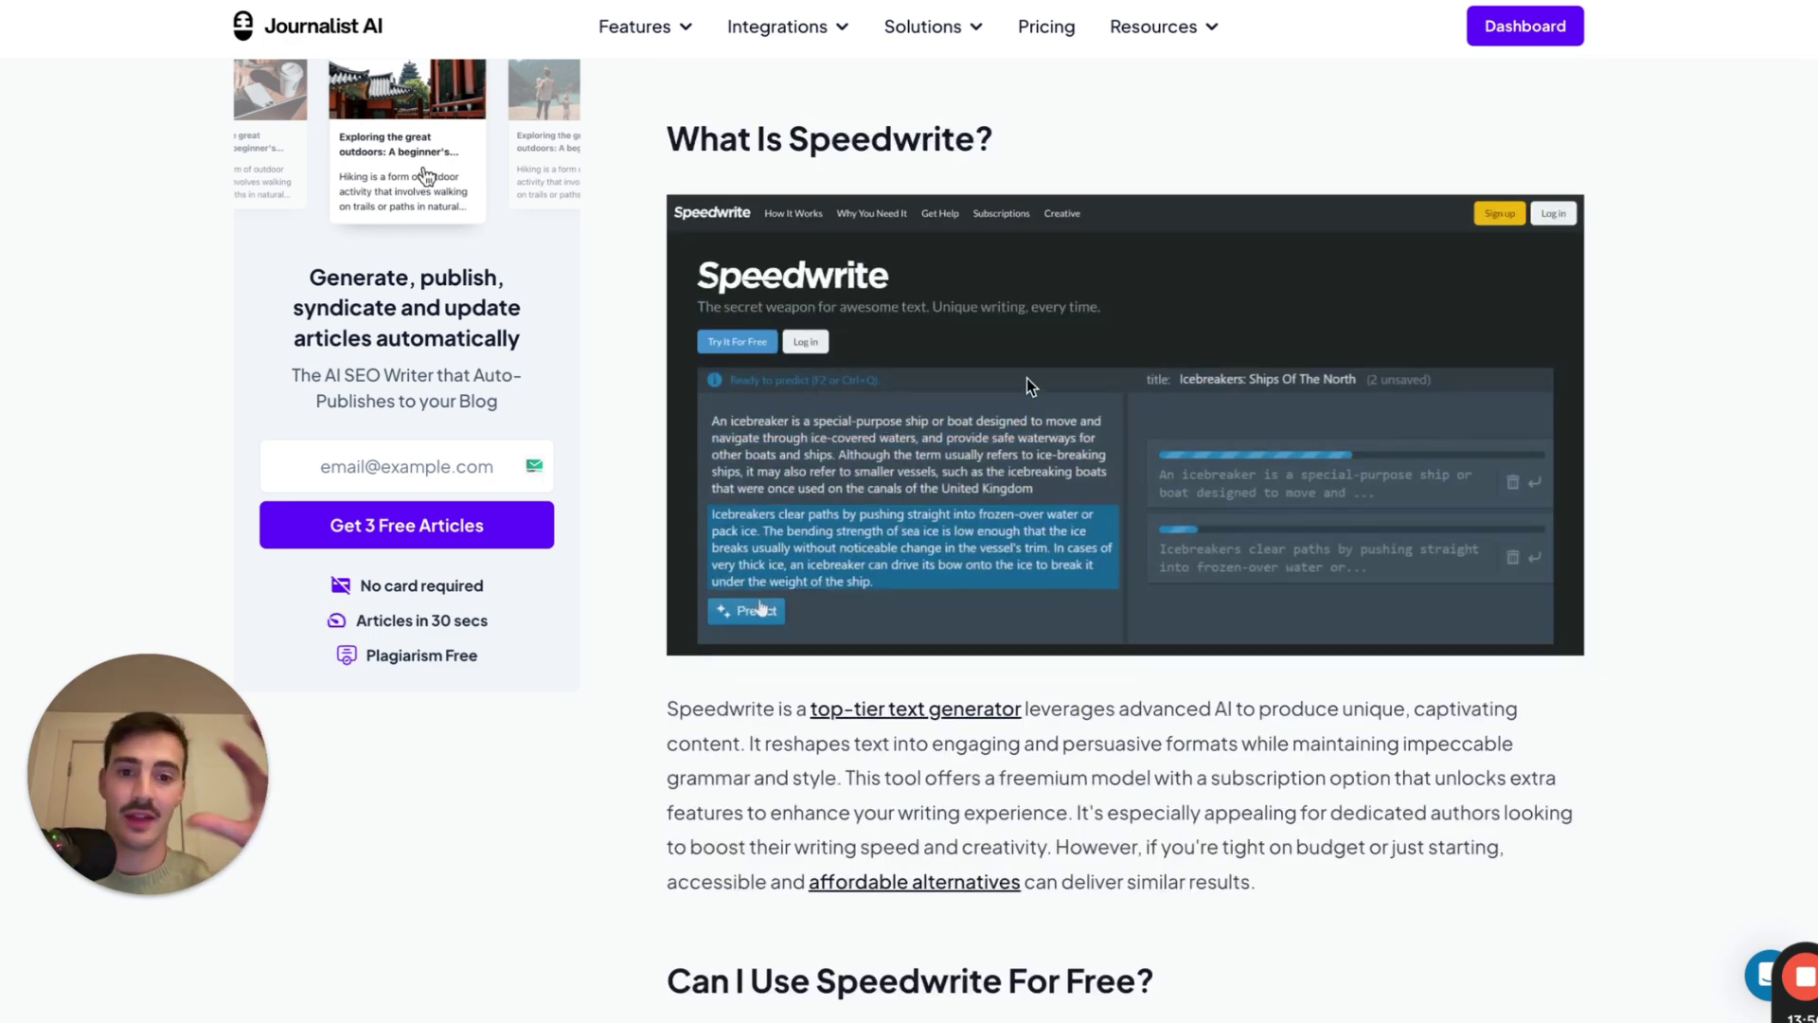
scroll(1027, 377, down, 3)
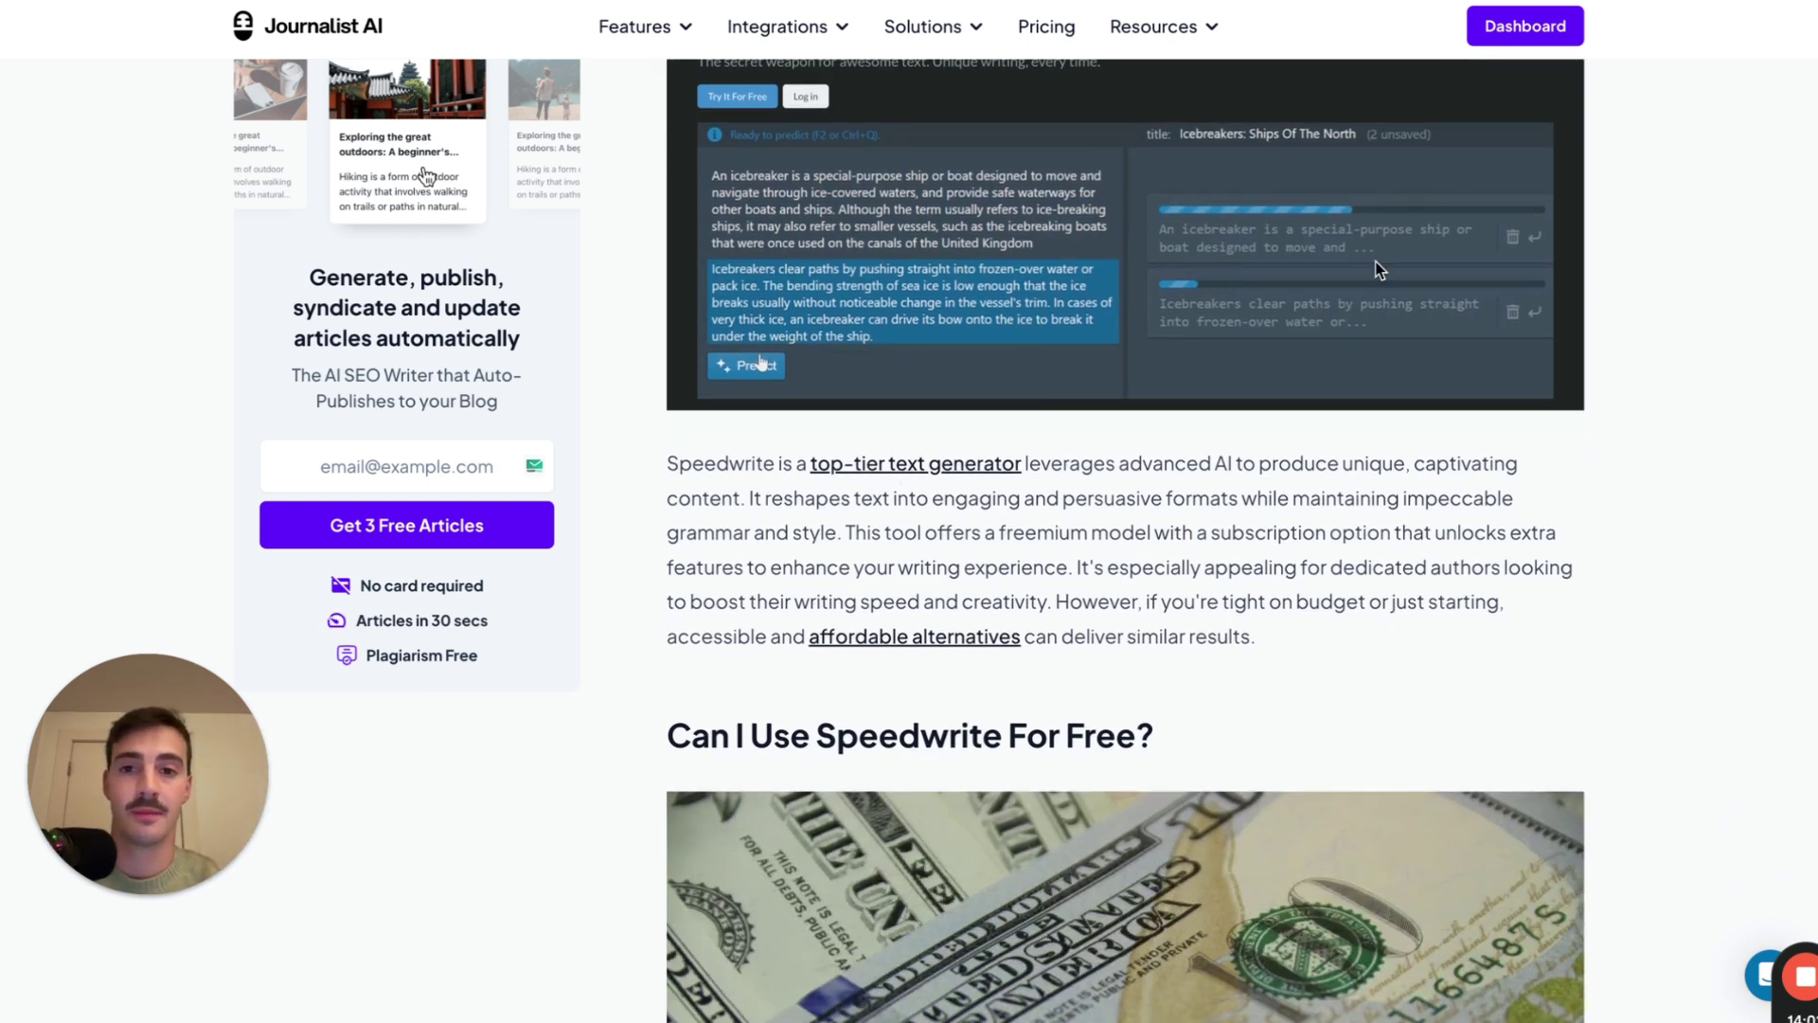
scroll(1375, 265, up, 15)
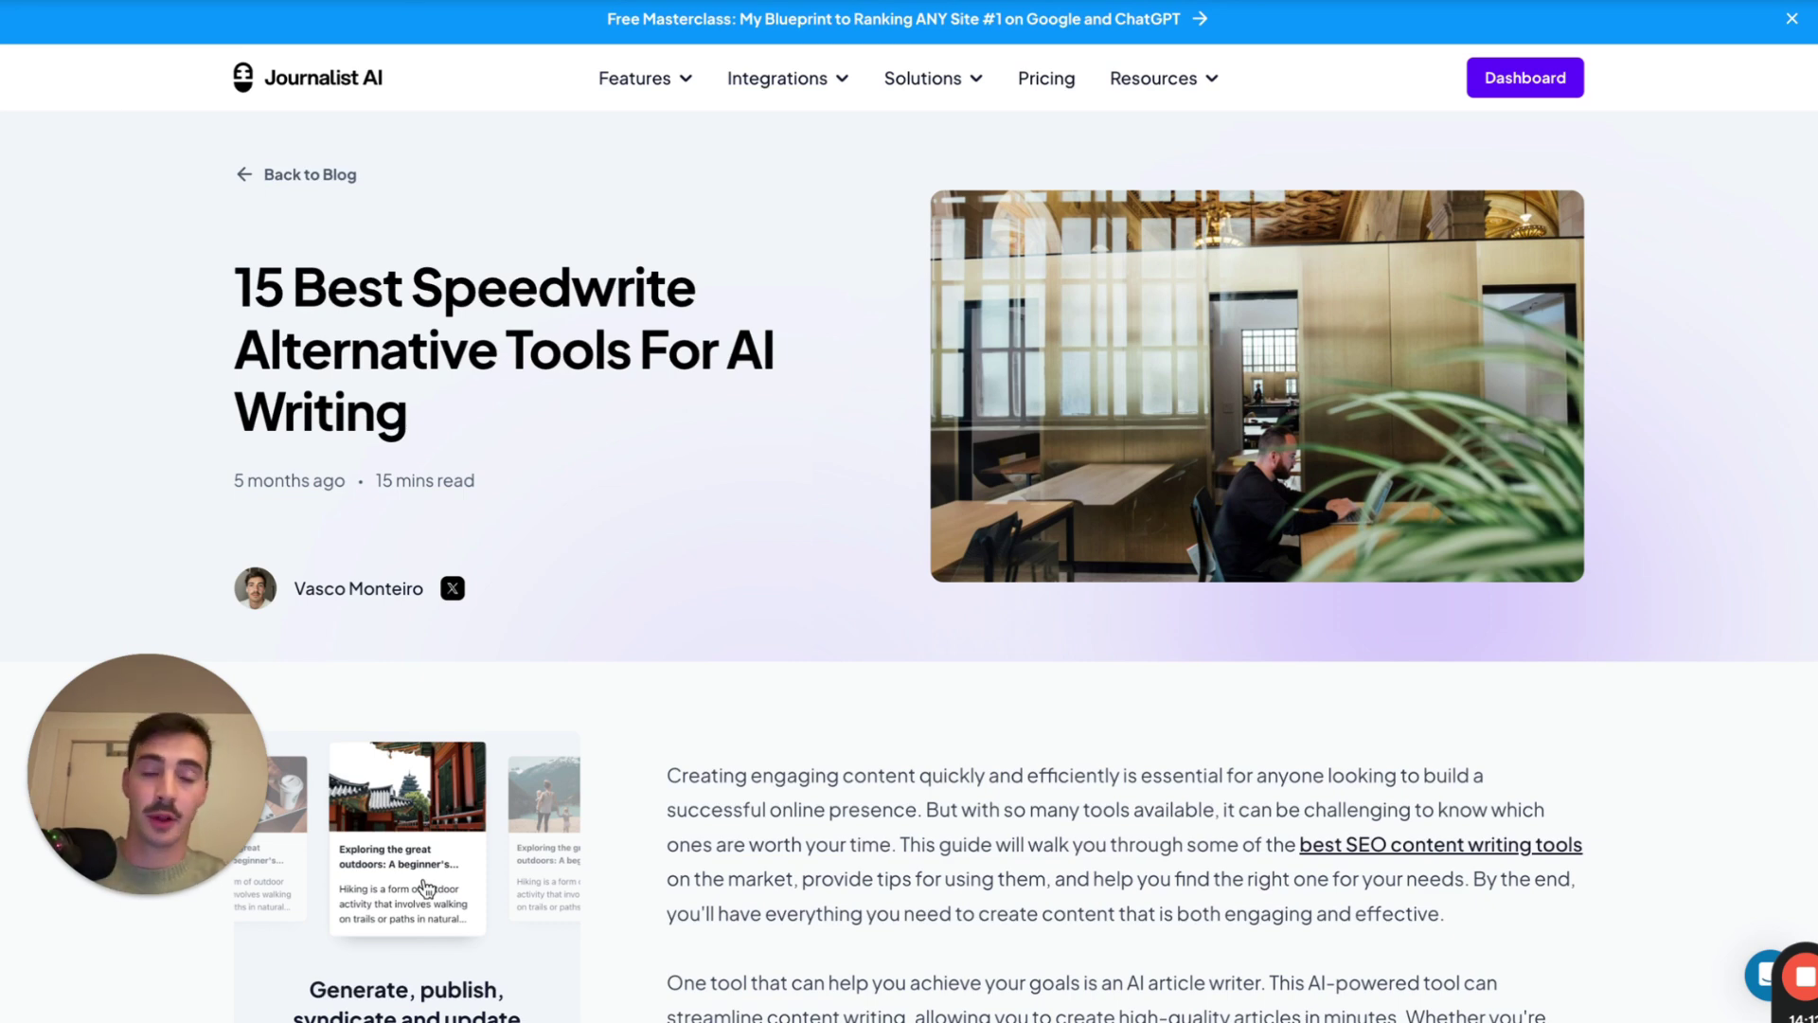
key(ctrl+Tab)
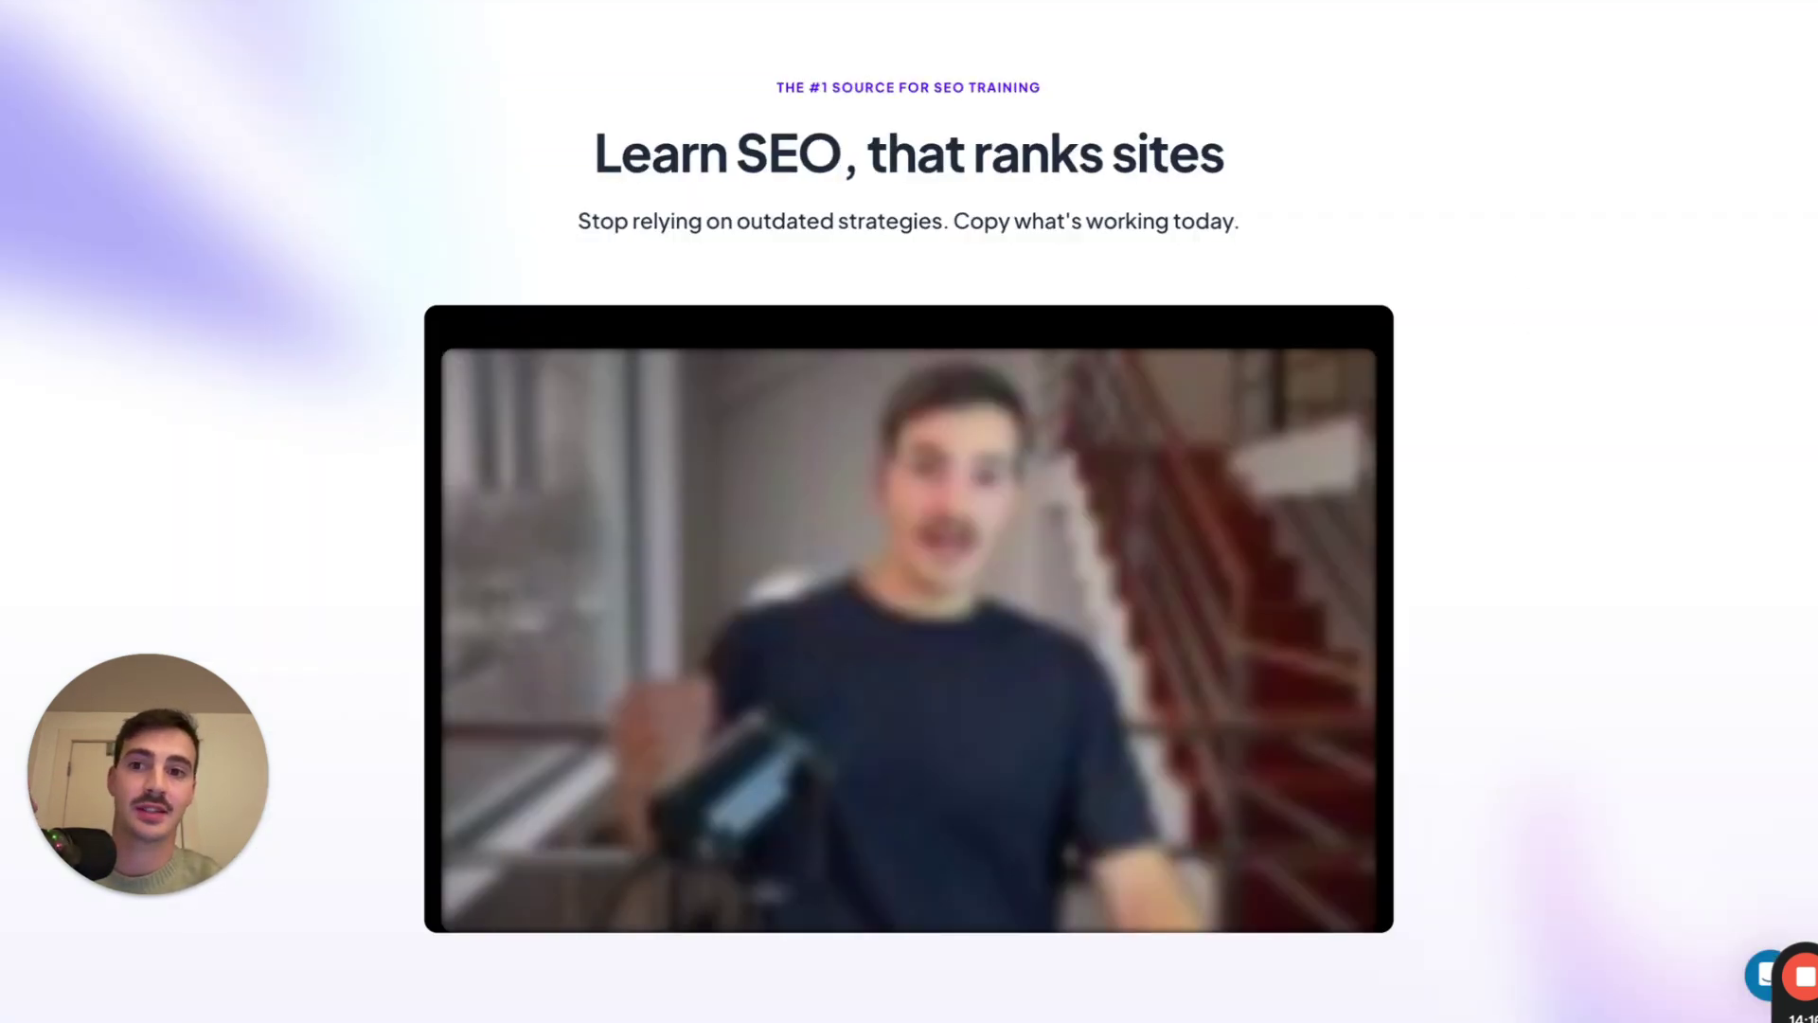
Glance at the Integrations tab, then scroll the academy page to '7 SEO Courses + Exclusive Plugin'
key(ctrl+Tab)
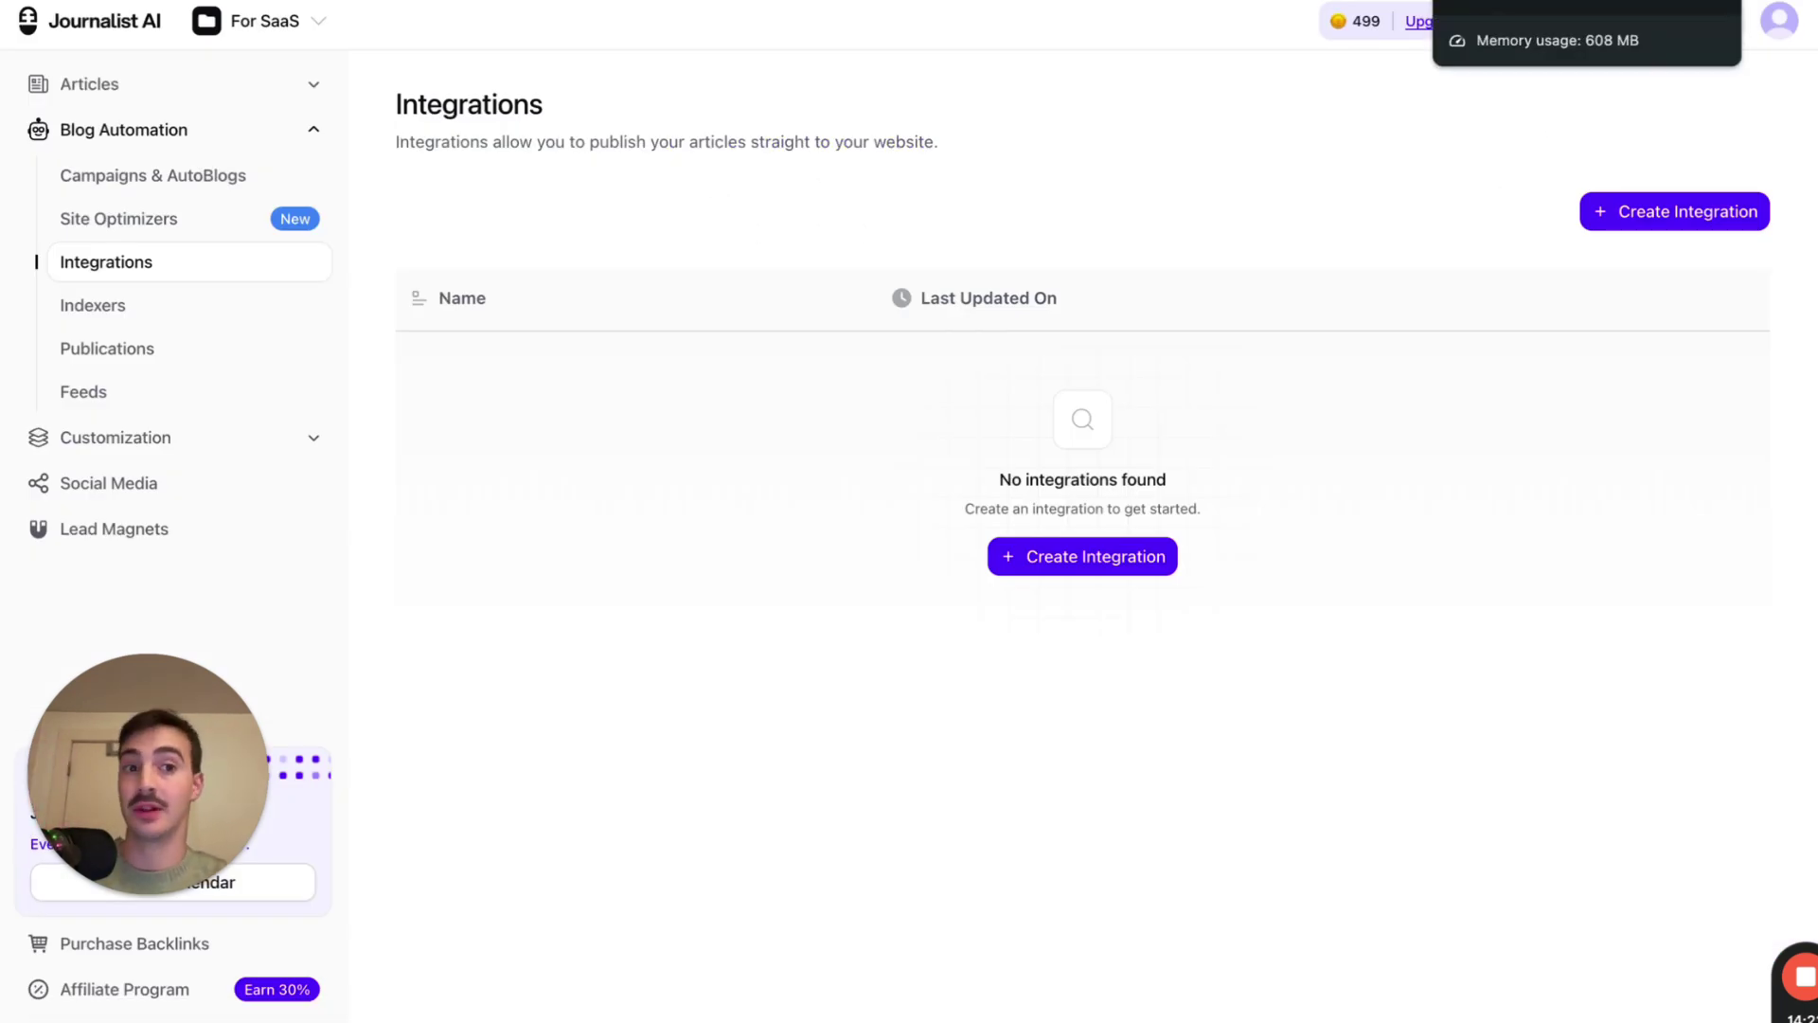
key(ctrl+Tab)
scroll(1394, 239, down, 10)
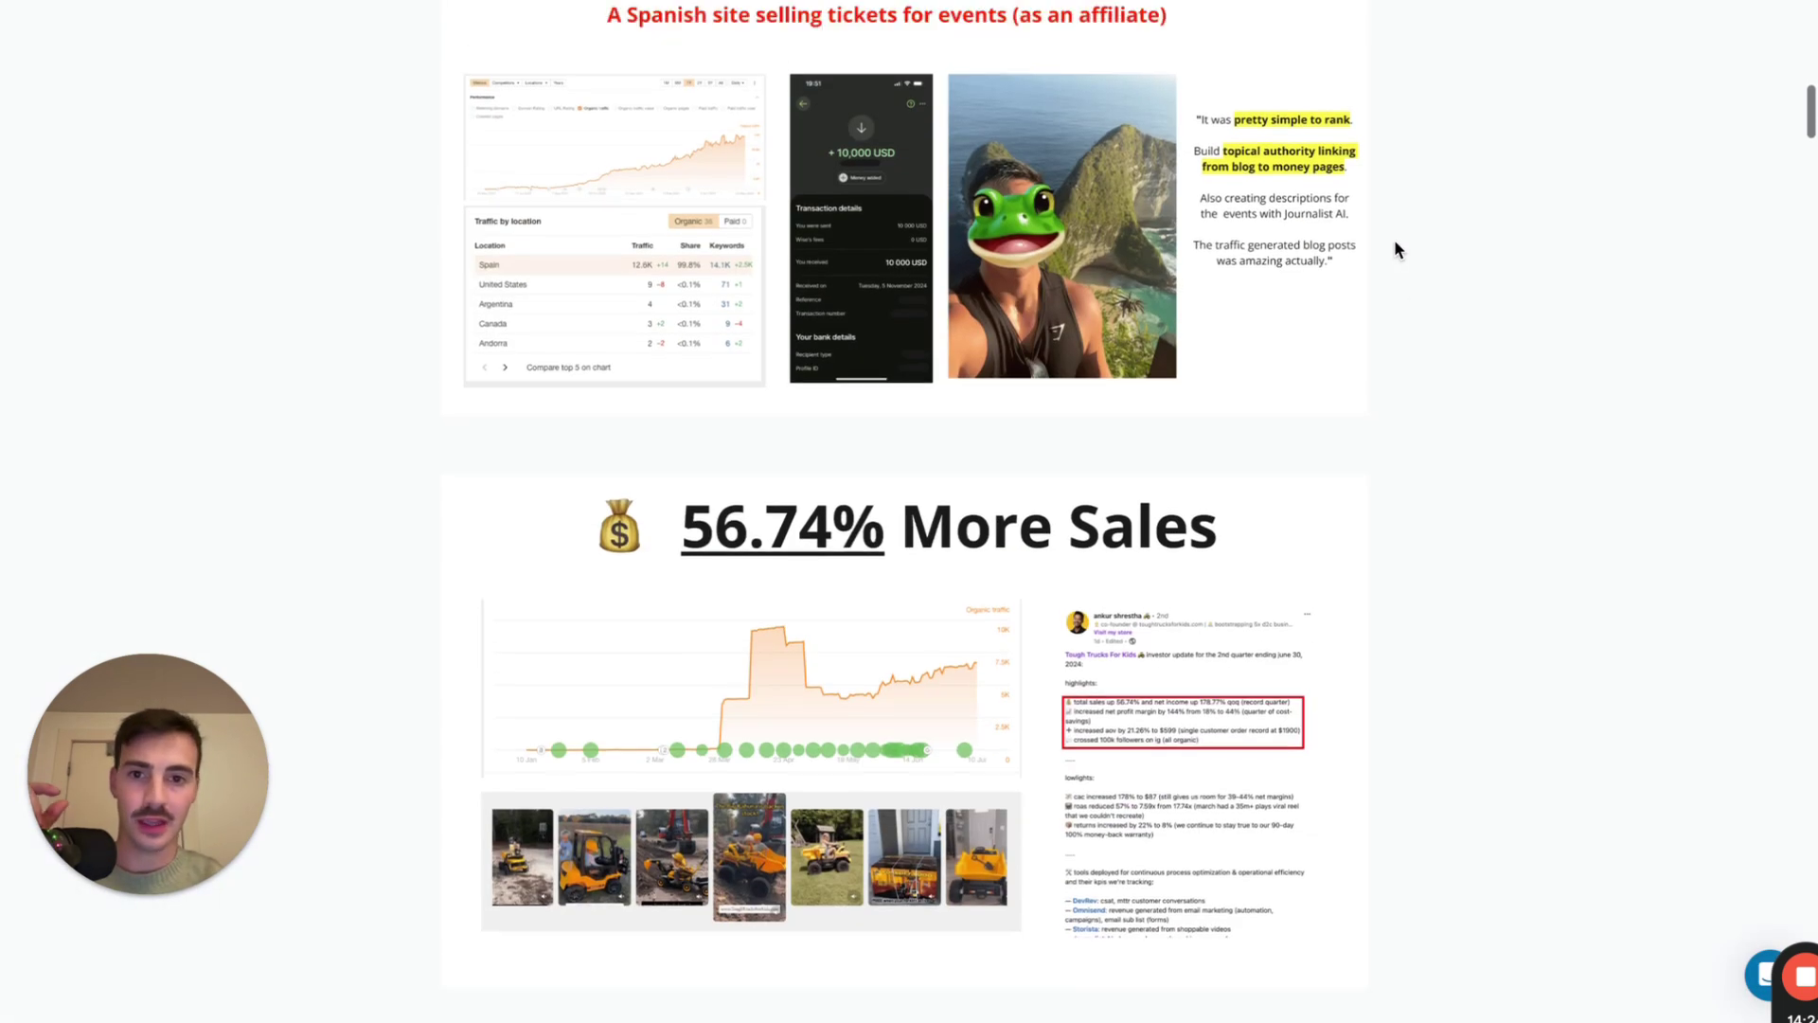
scroll(1395, 242, down, 20)
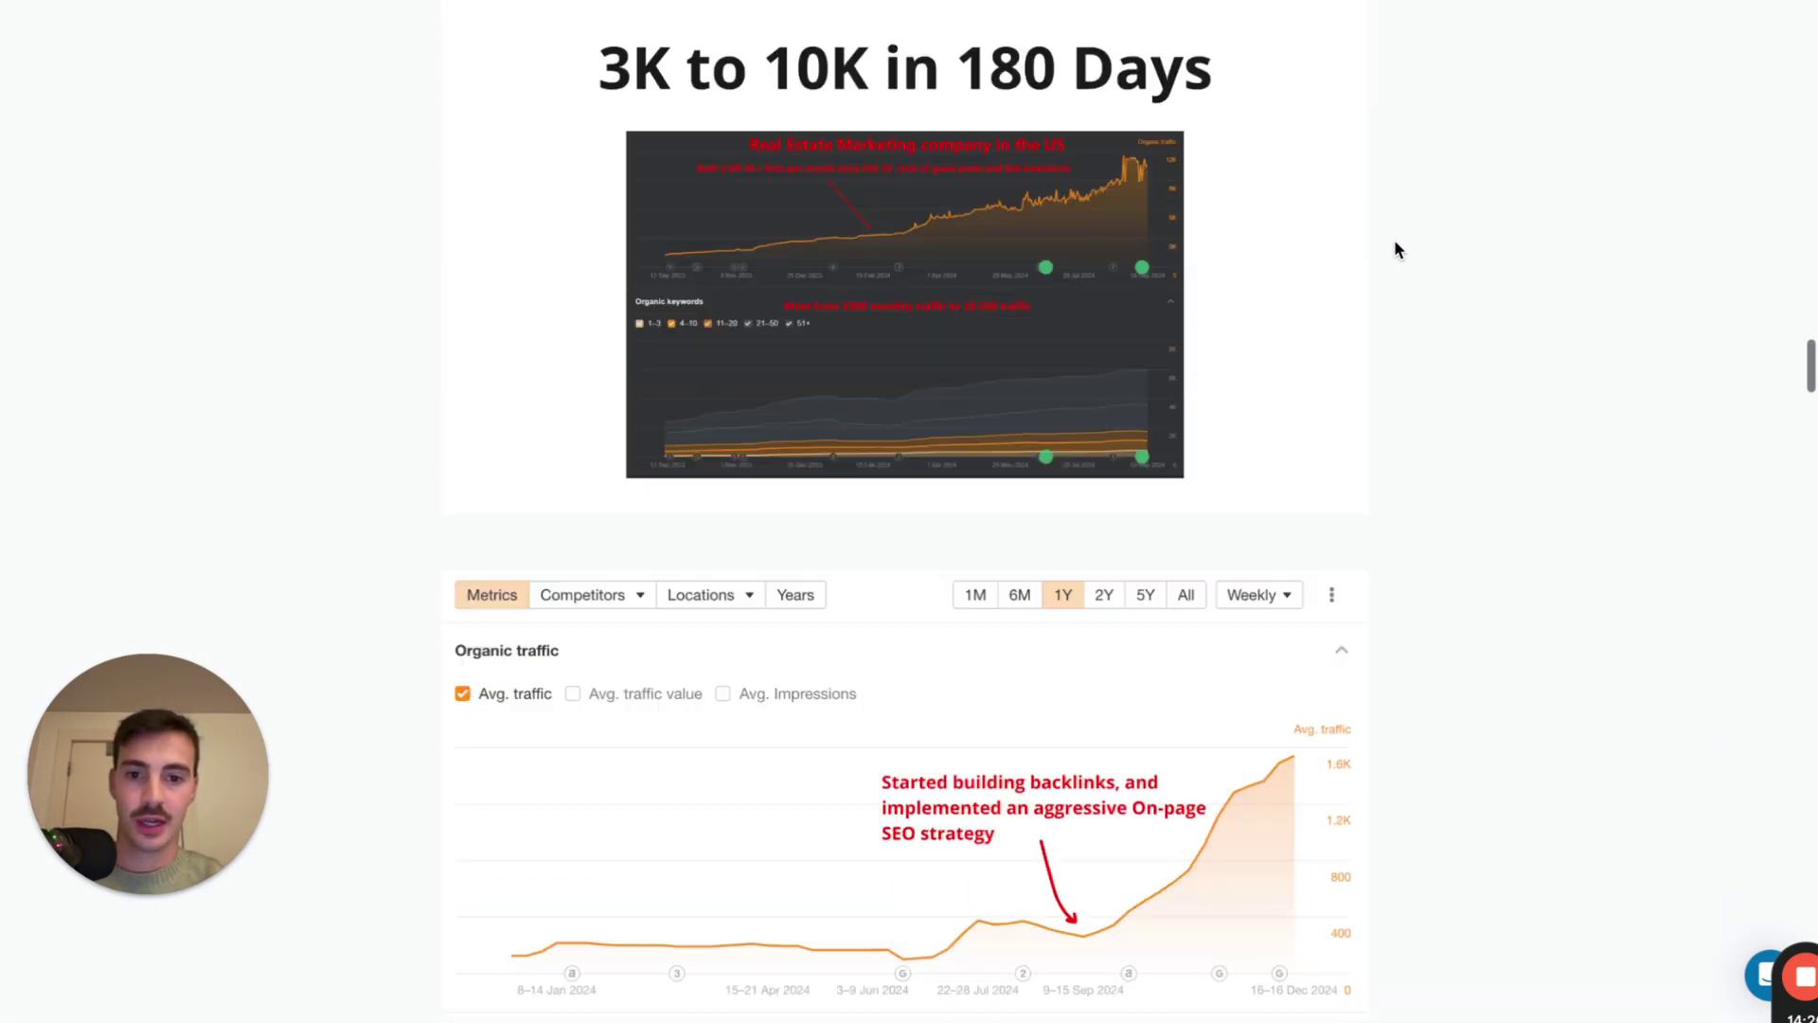
scroll(1395, 242, down, 20)
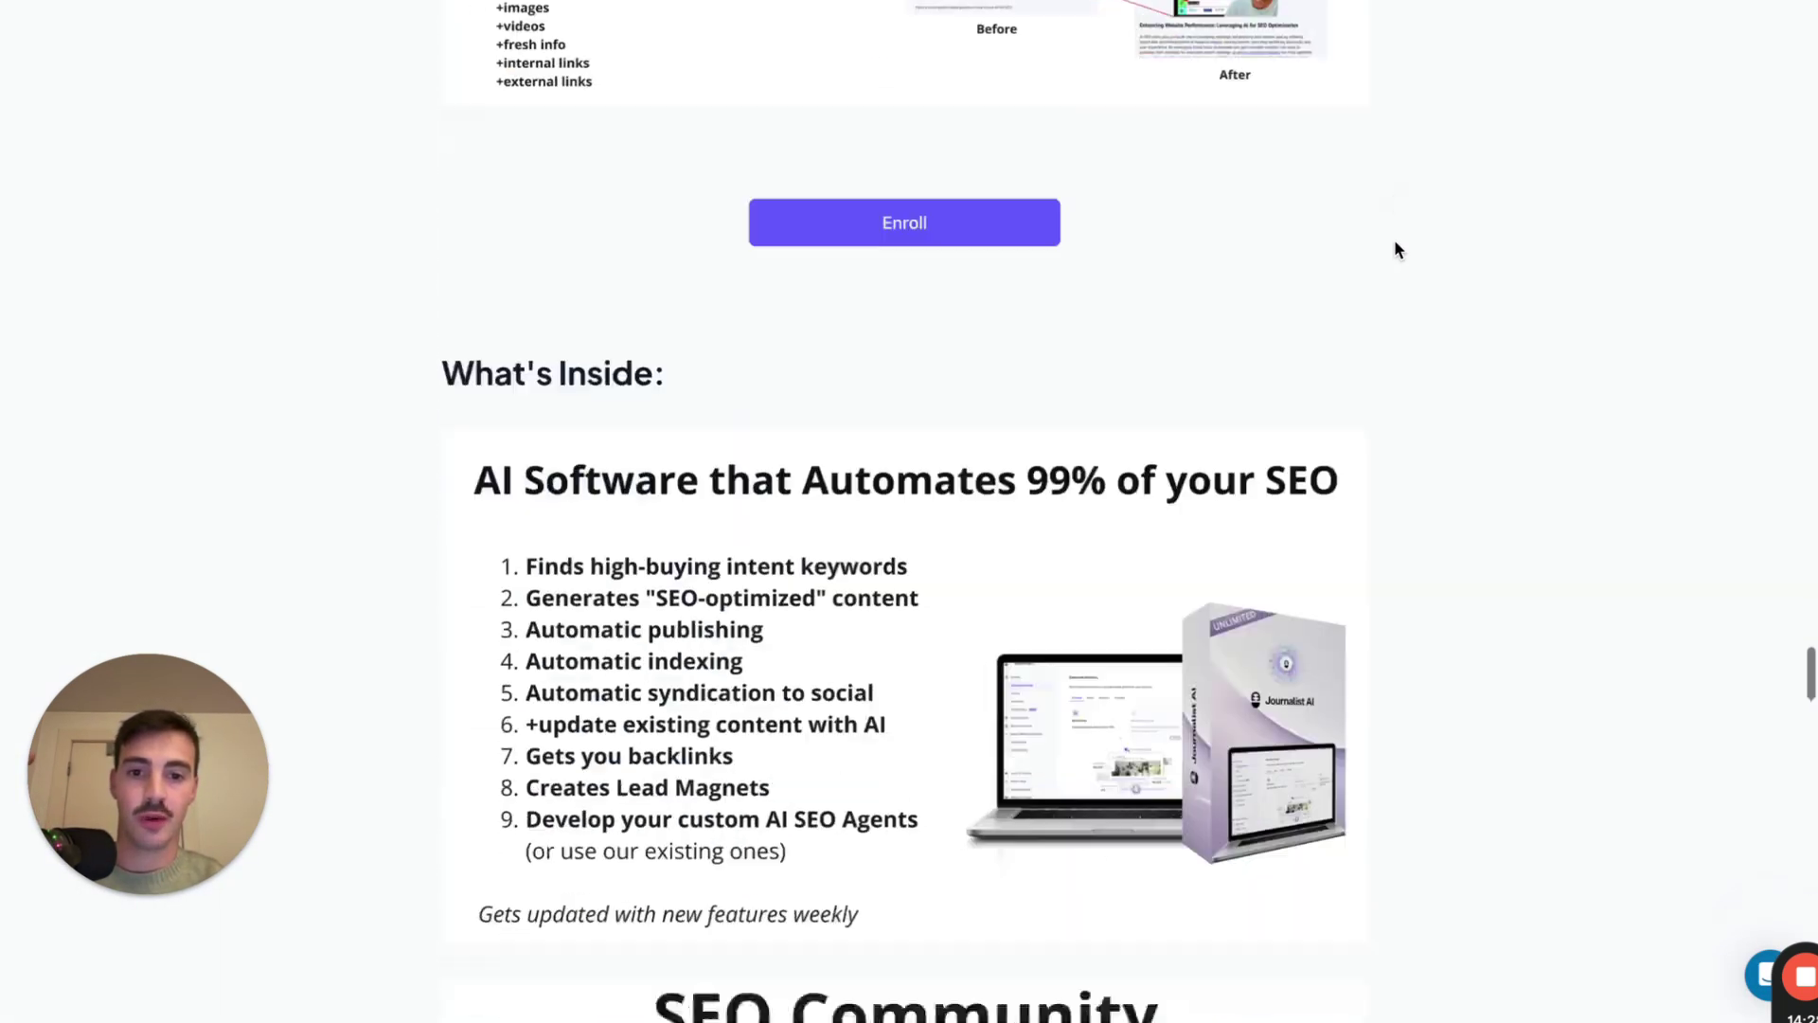
scroll(1395, 243, down, 10)
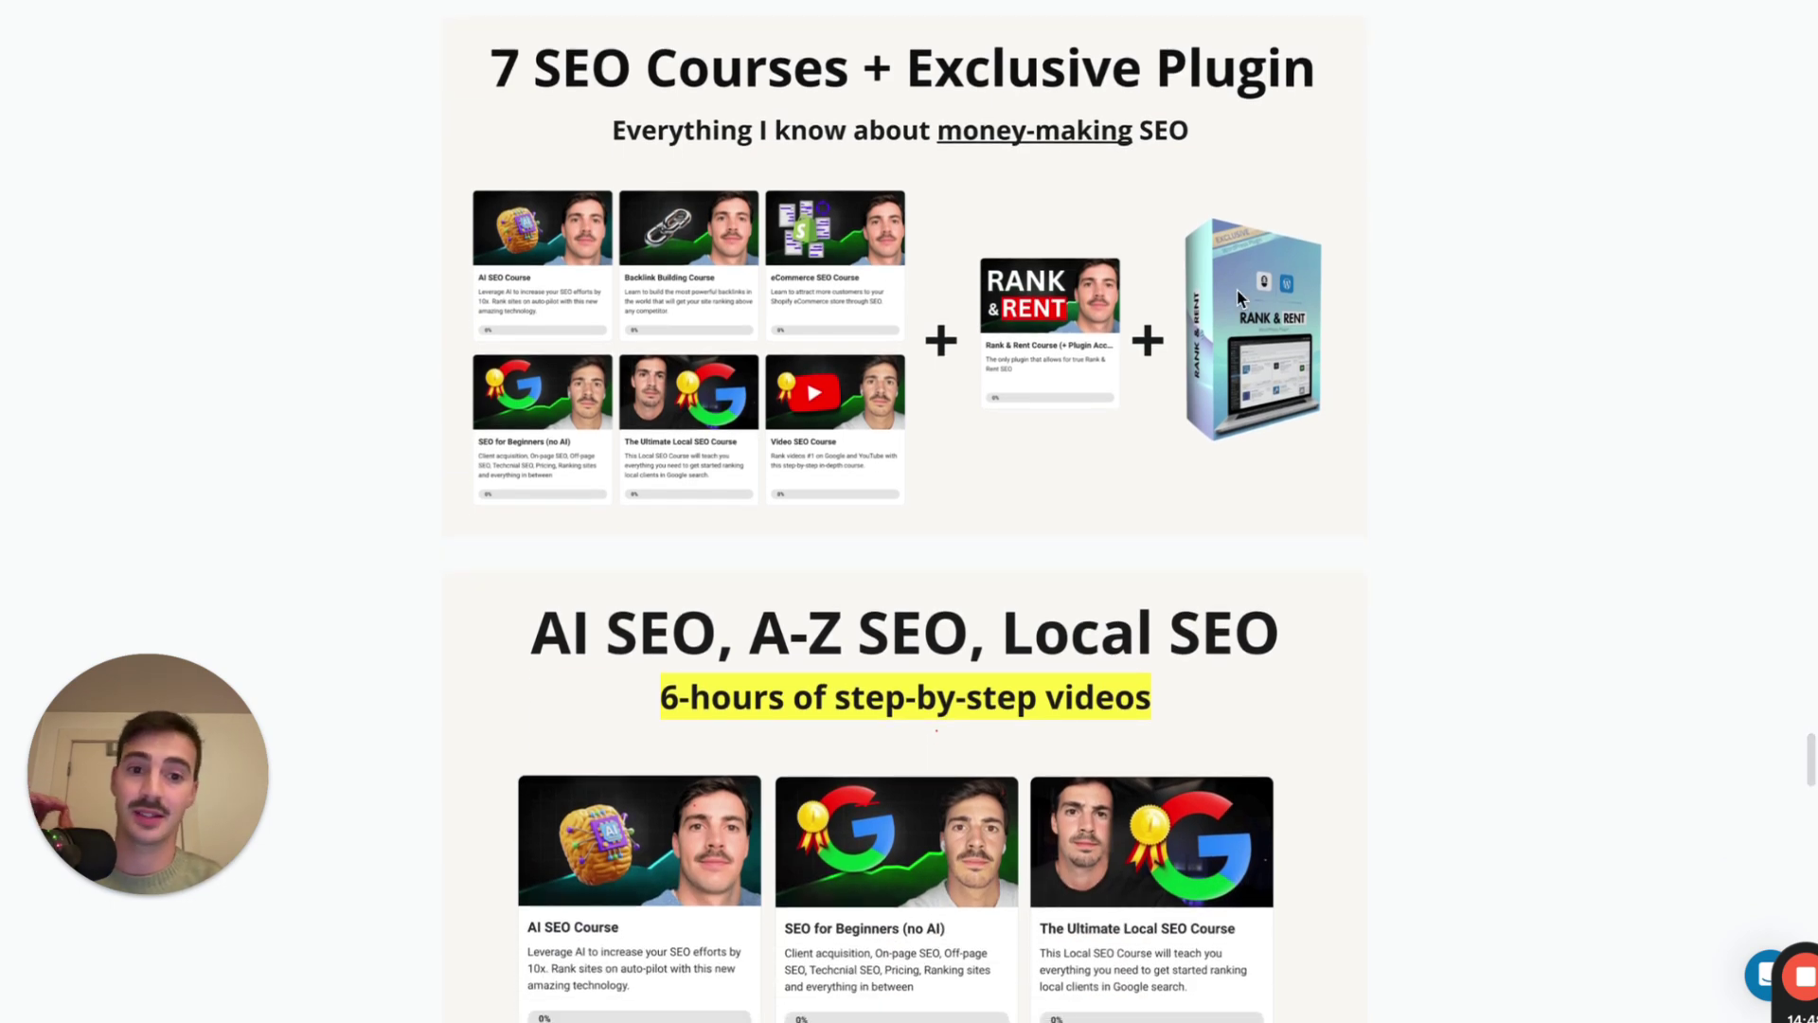
scroll(1250, 322, down, 5)
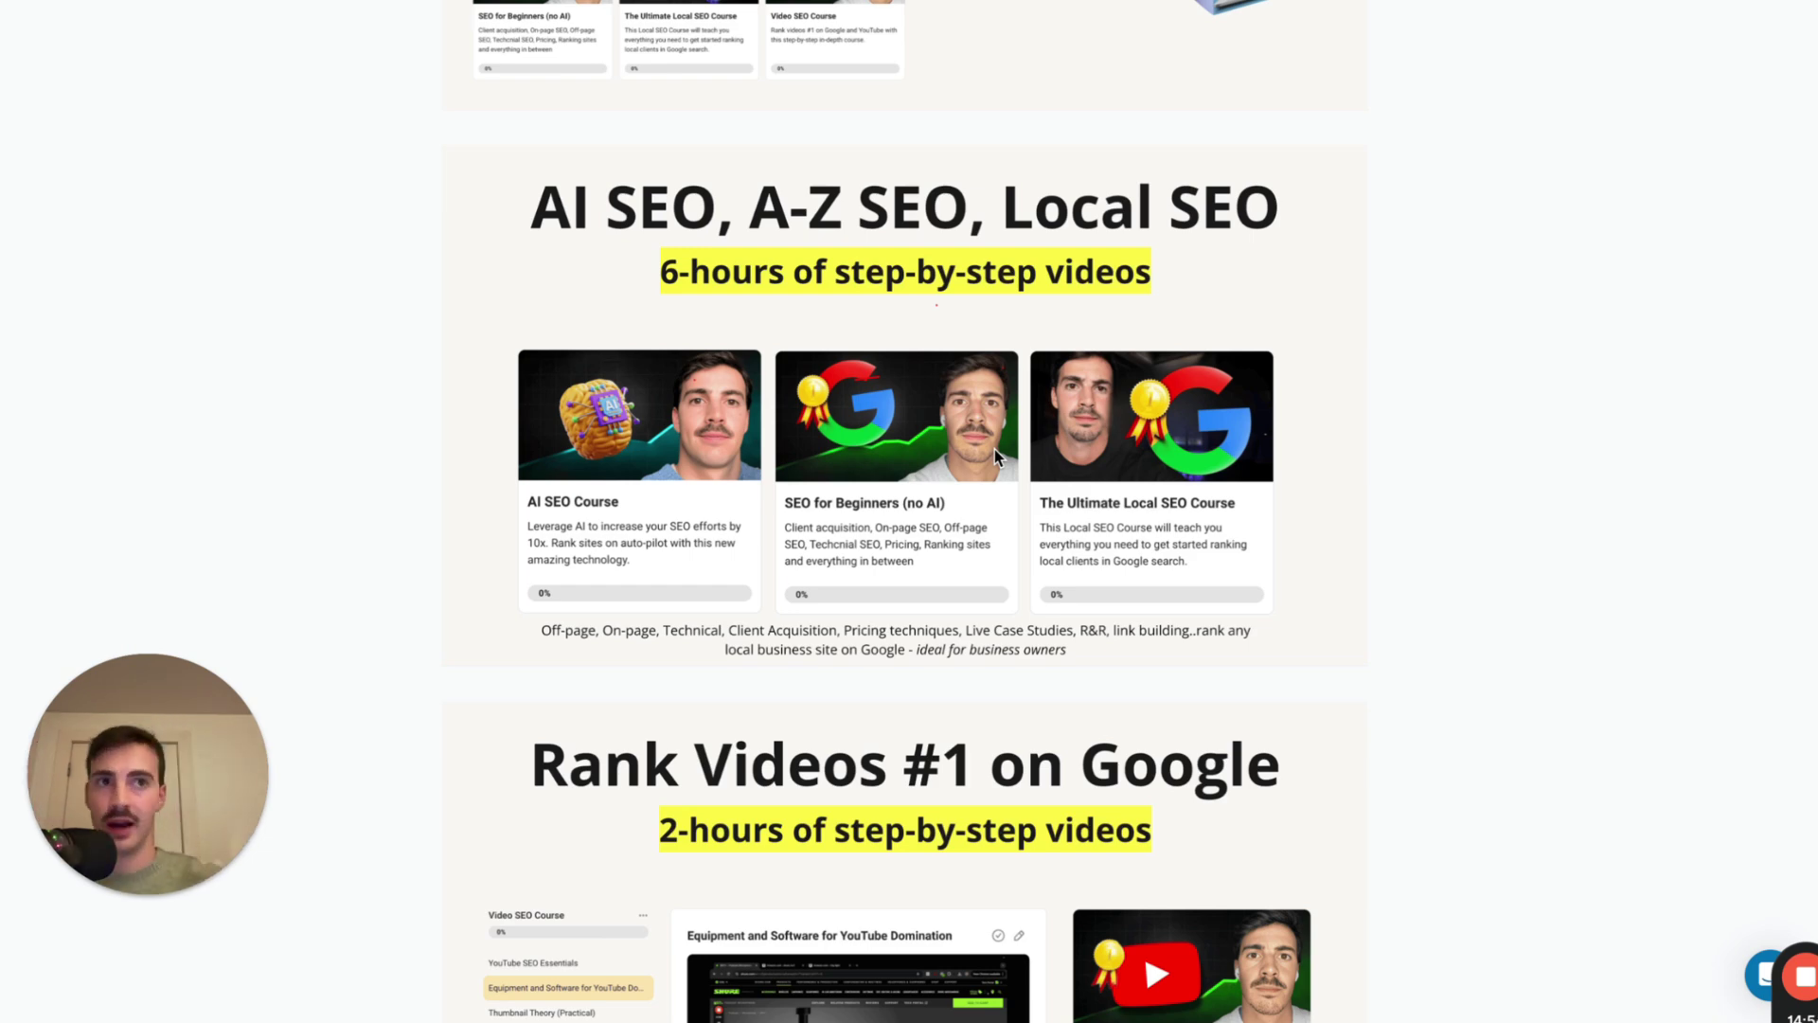
scroll(1177, 487, down, 5)
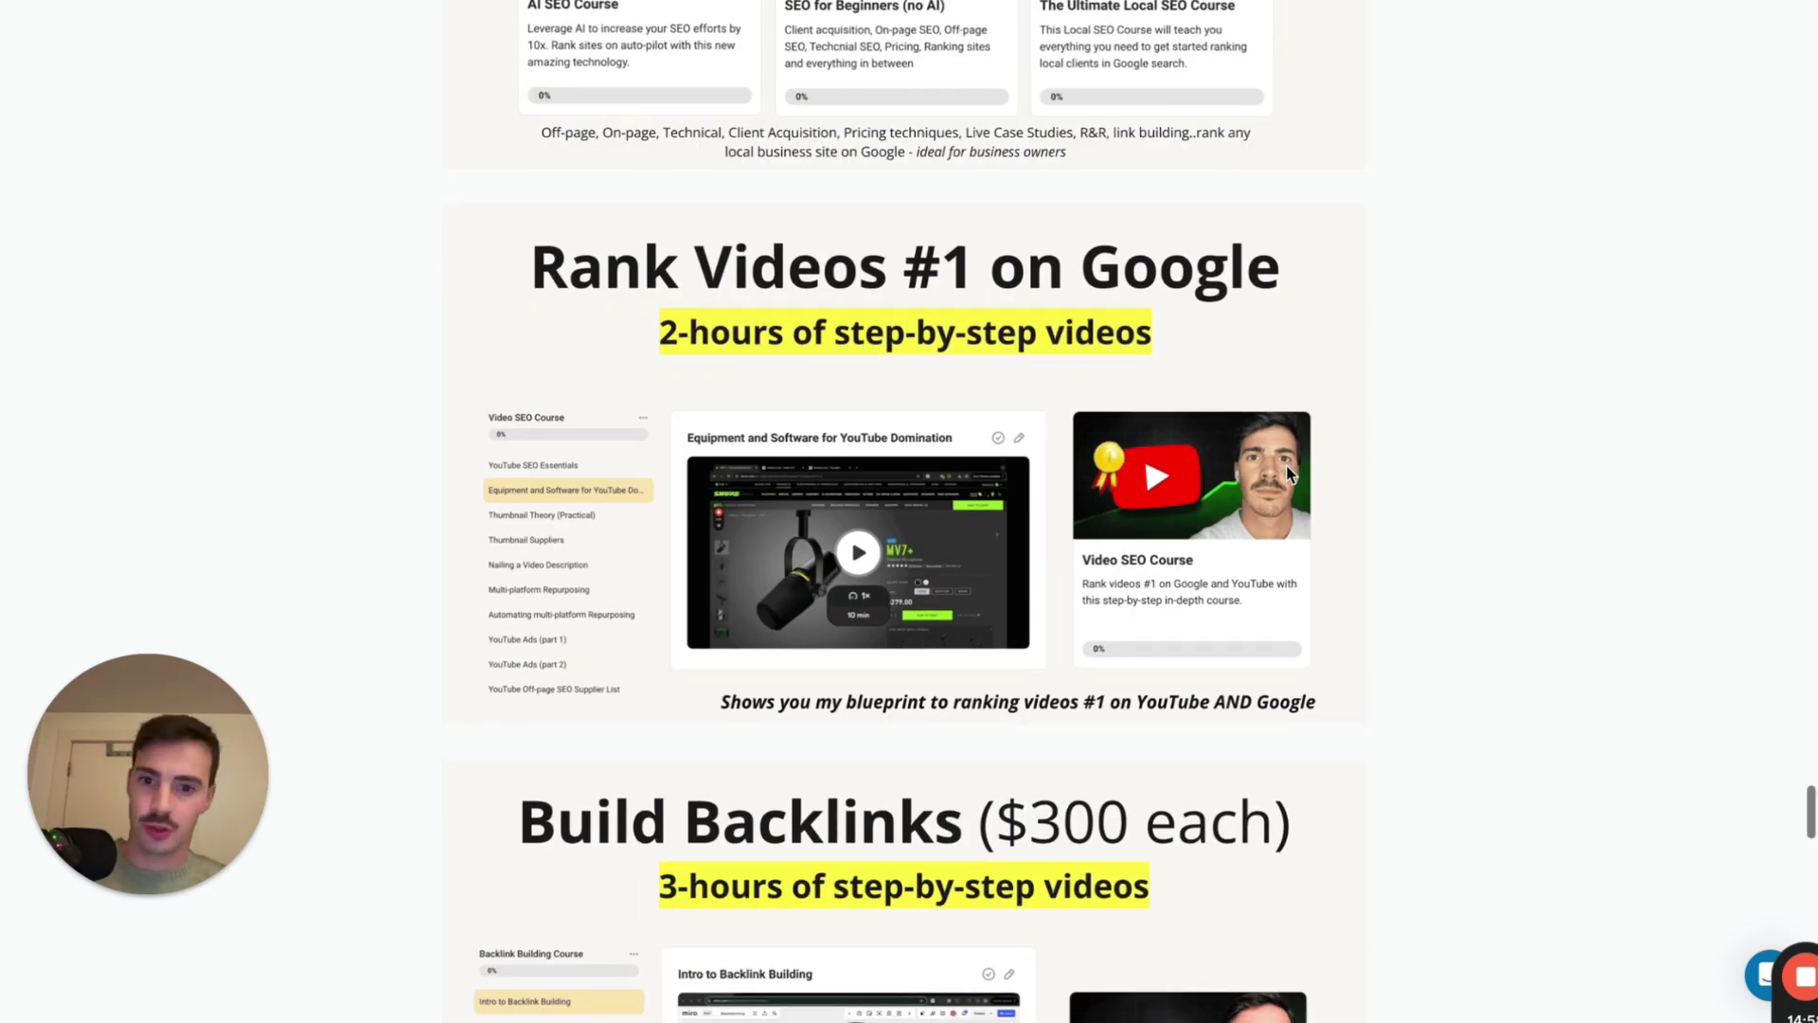
scroll(1293, 464, down, 5)
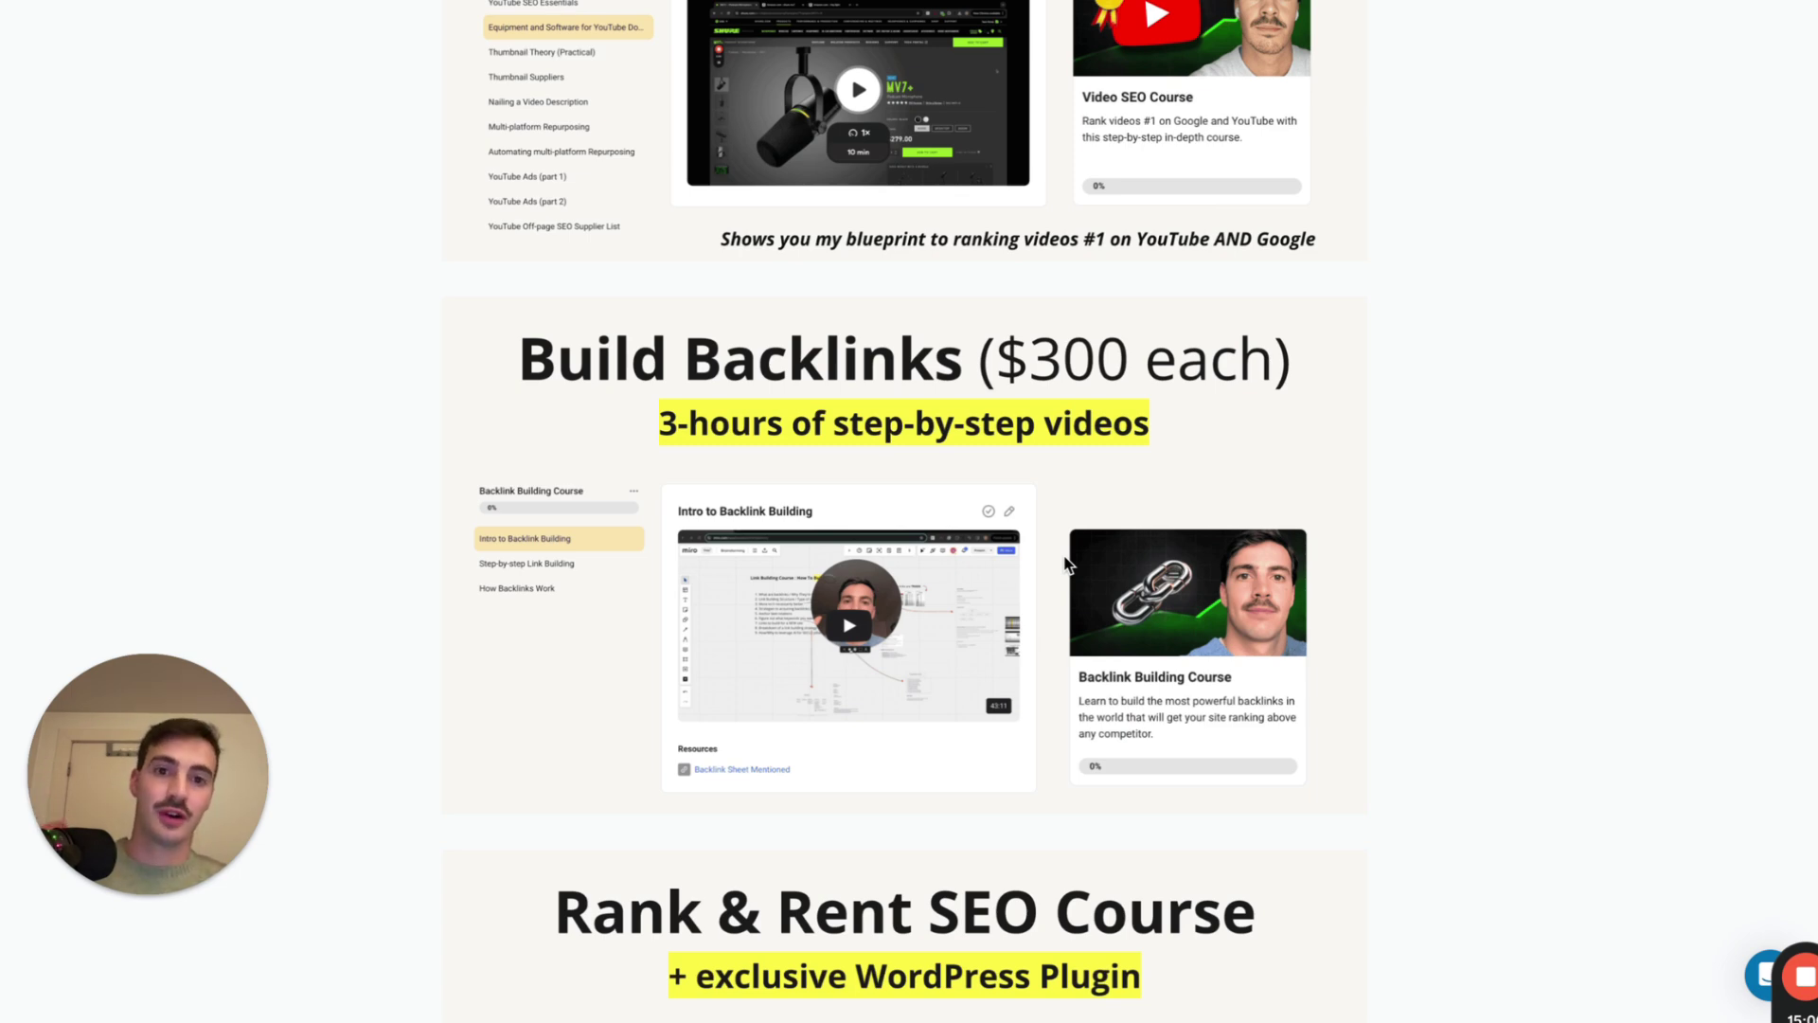
scroll(1065, 564, down, 7)
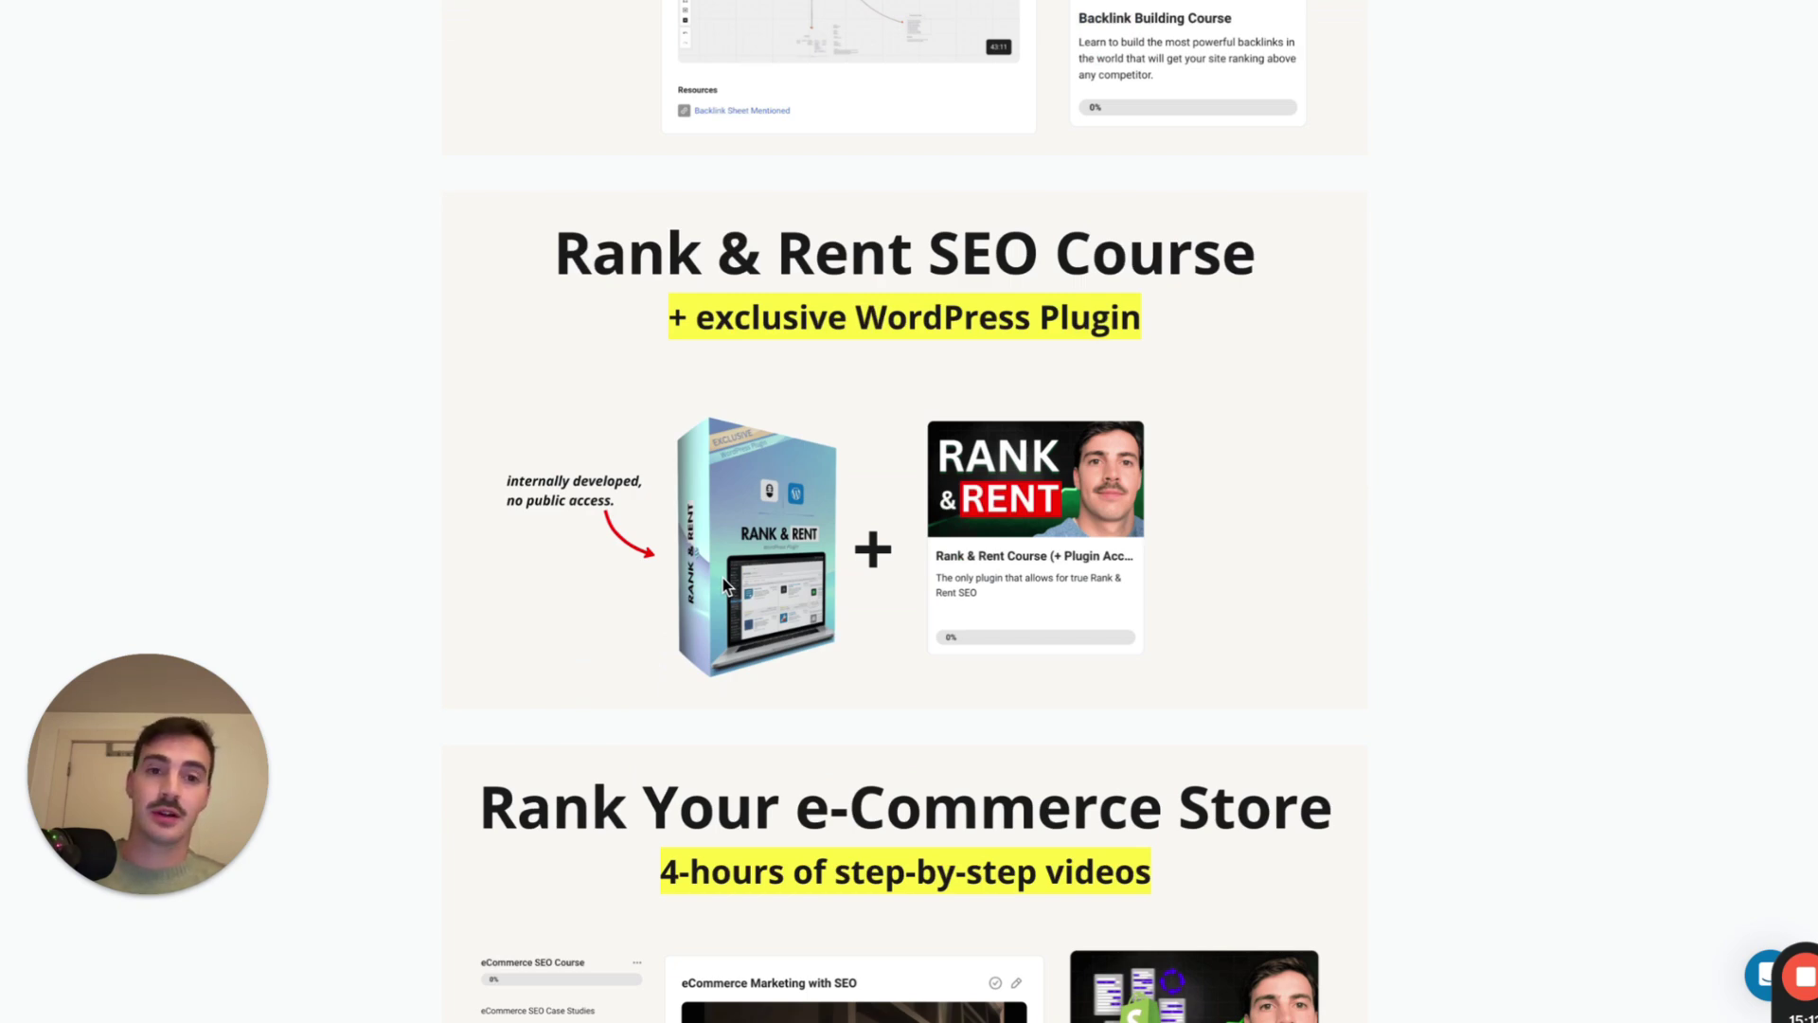
scroll(723, 584, down, 10)
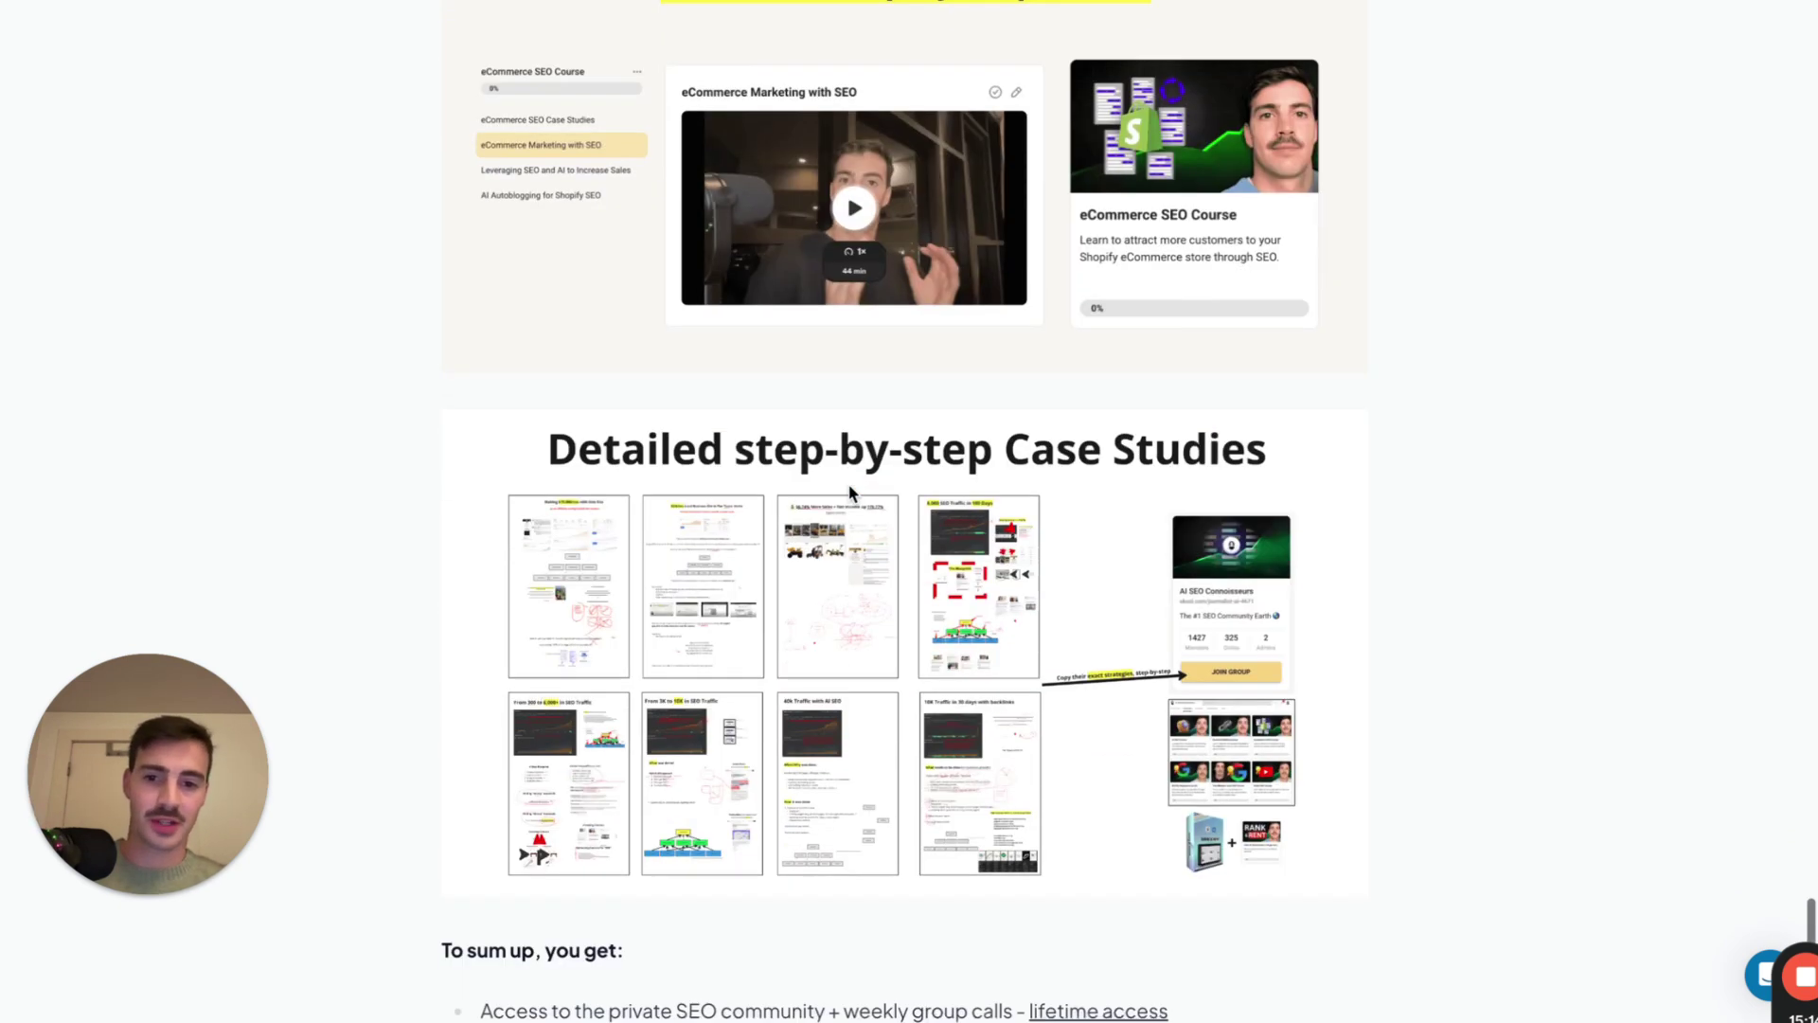
scroll(850, 491, down, 3)
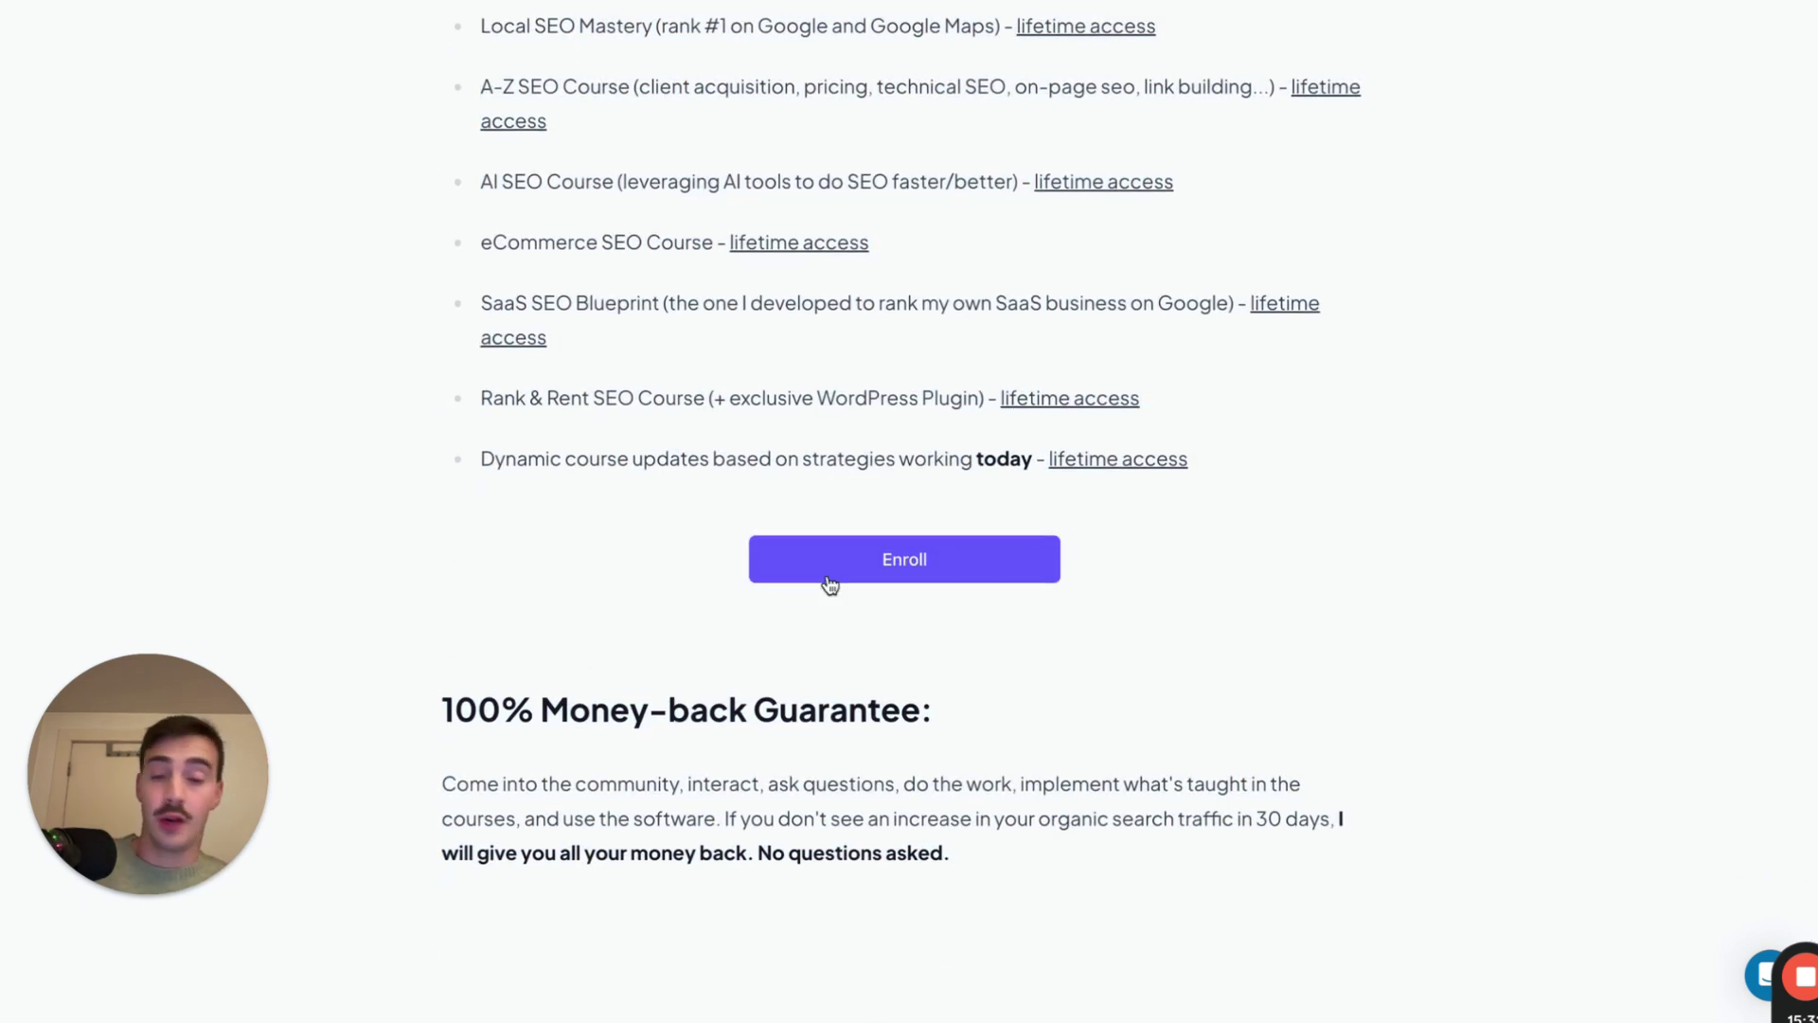
Highlight the money-back guarantee heading and paragraph, then scroll back up the sales page
drag(445, 708, 1208, 871)
click(1093, 858)
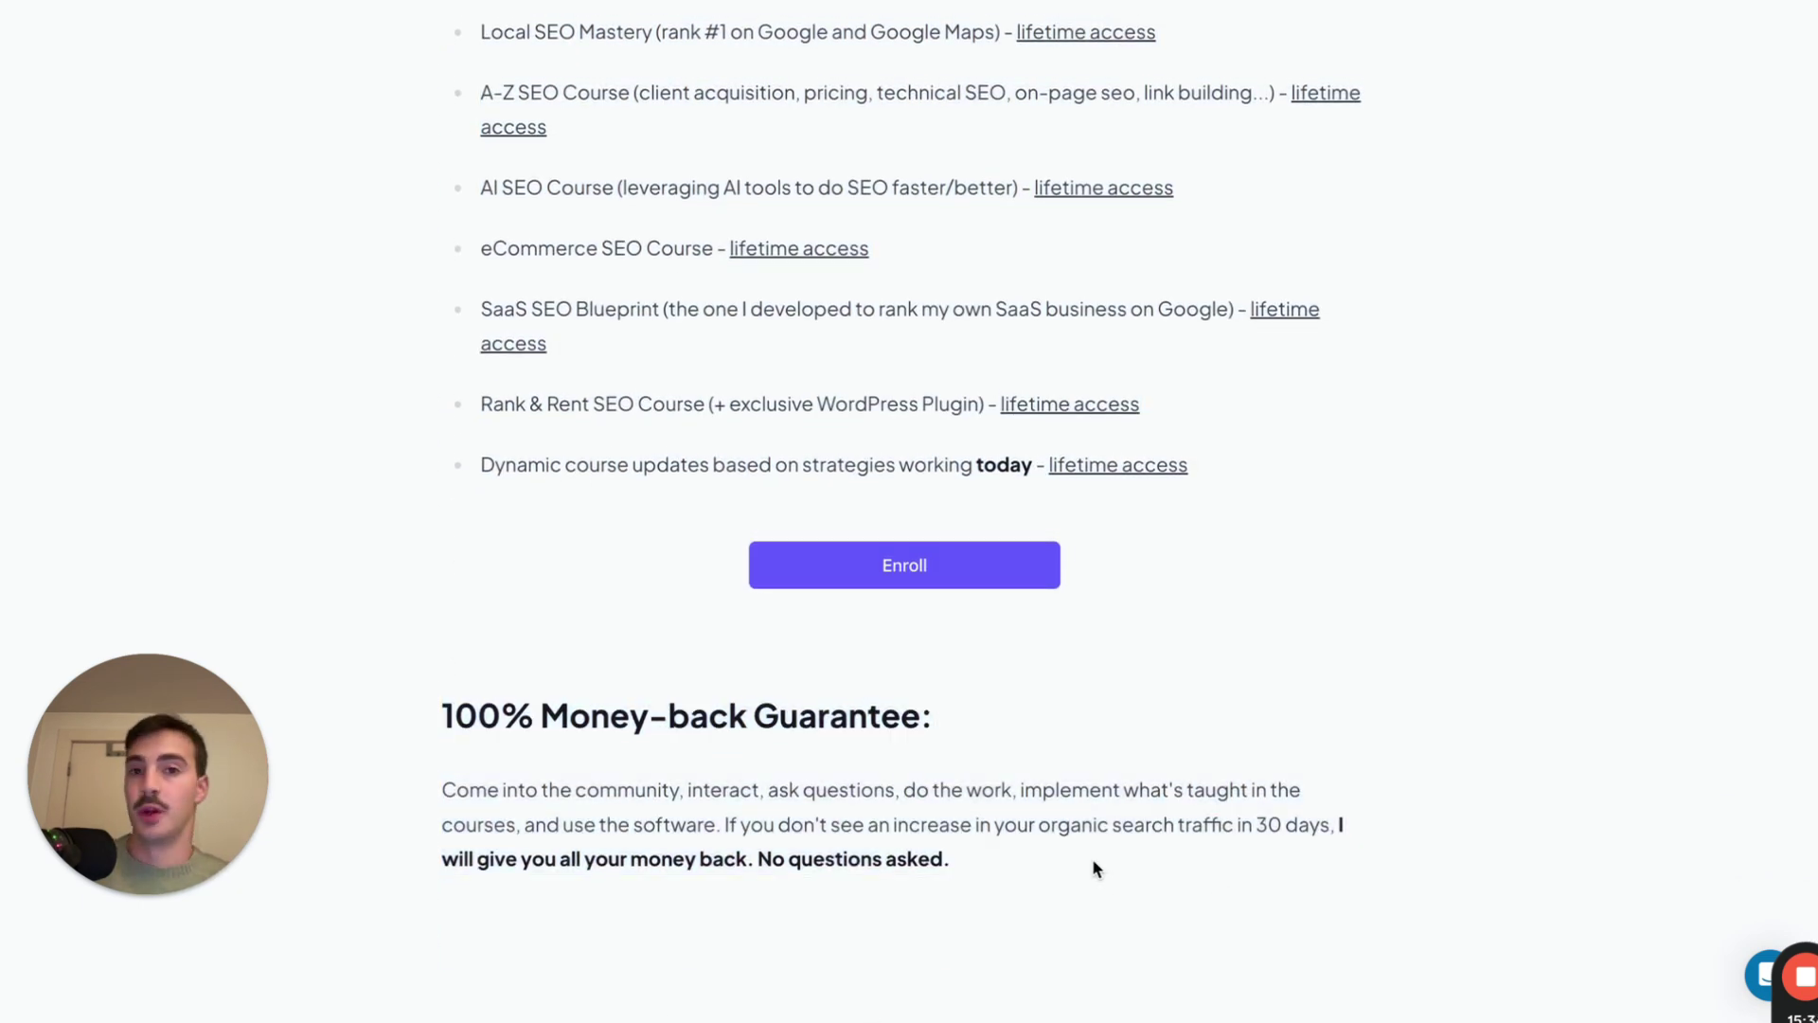
scroll(1093, 858, up, 20)
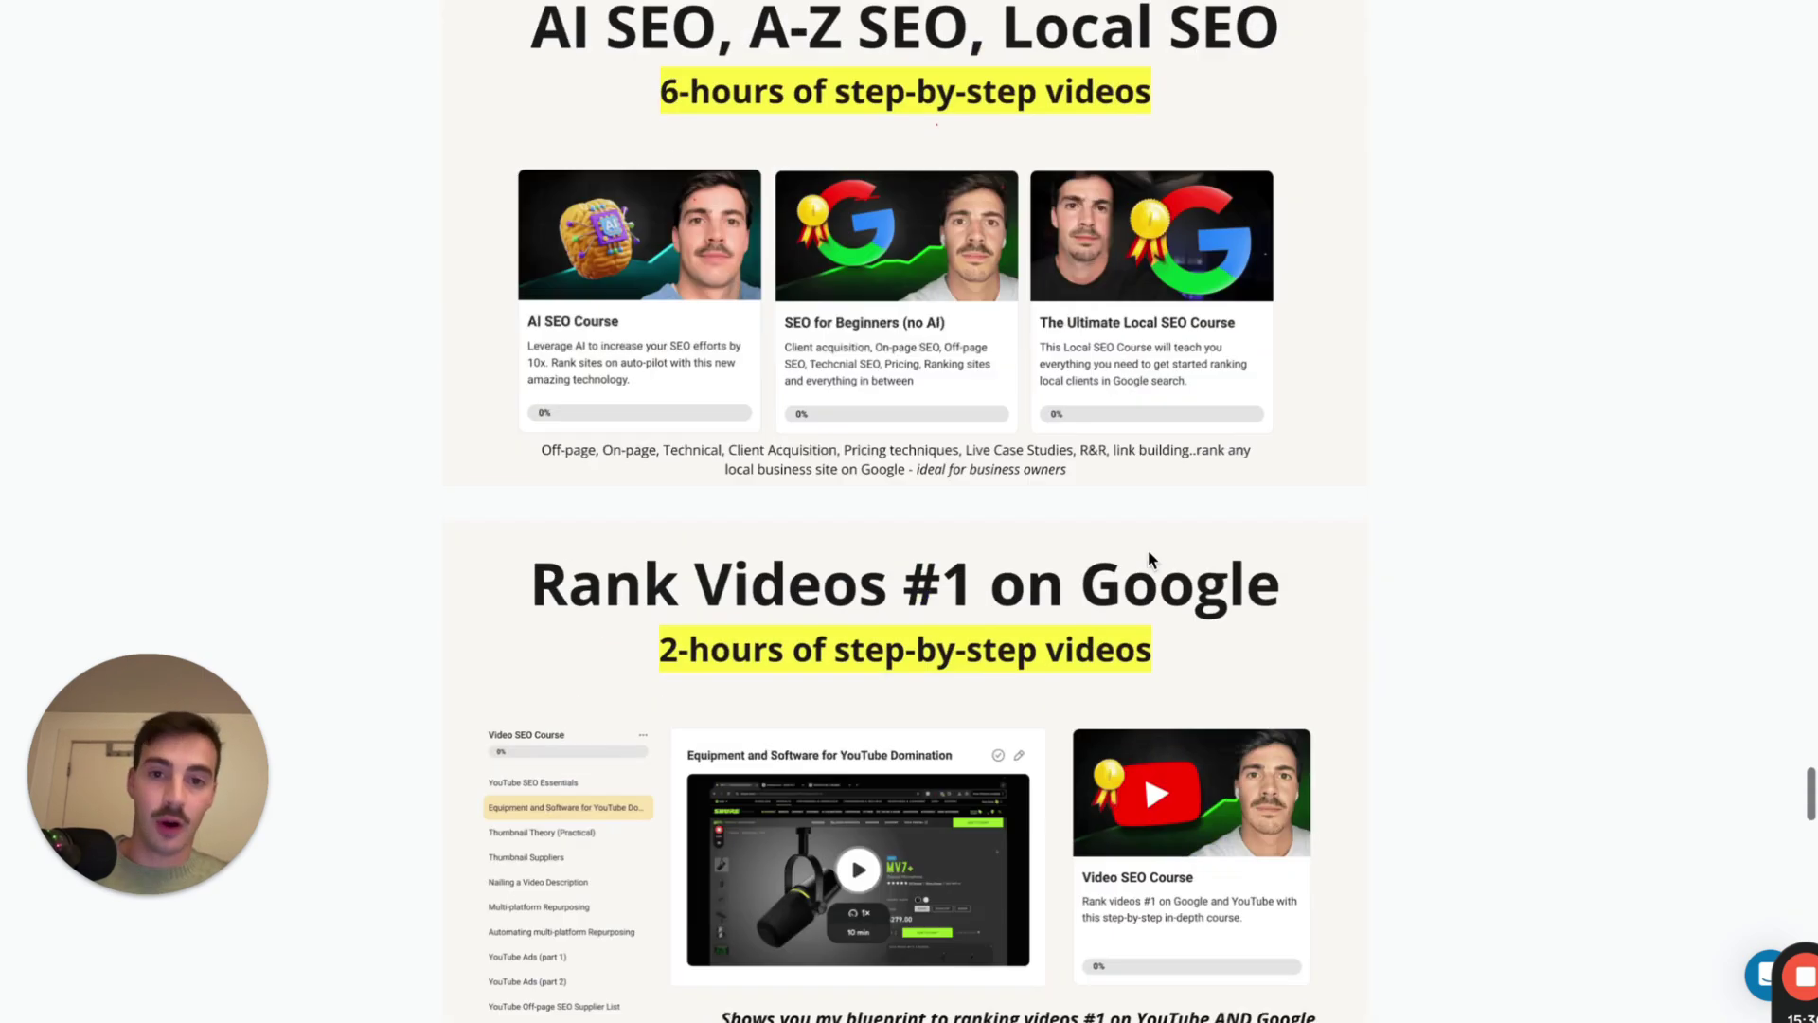
scroll(1151, 559, up, 20)
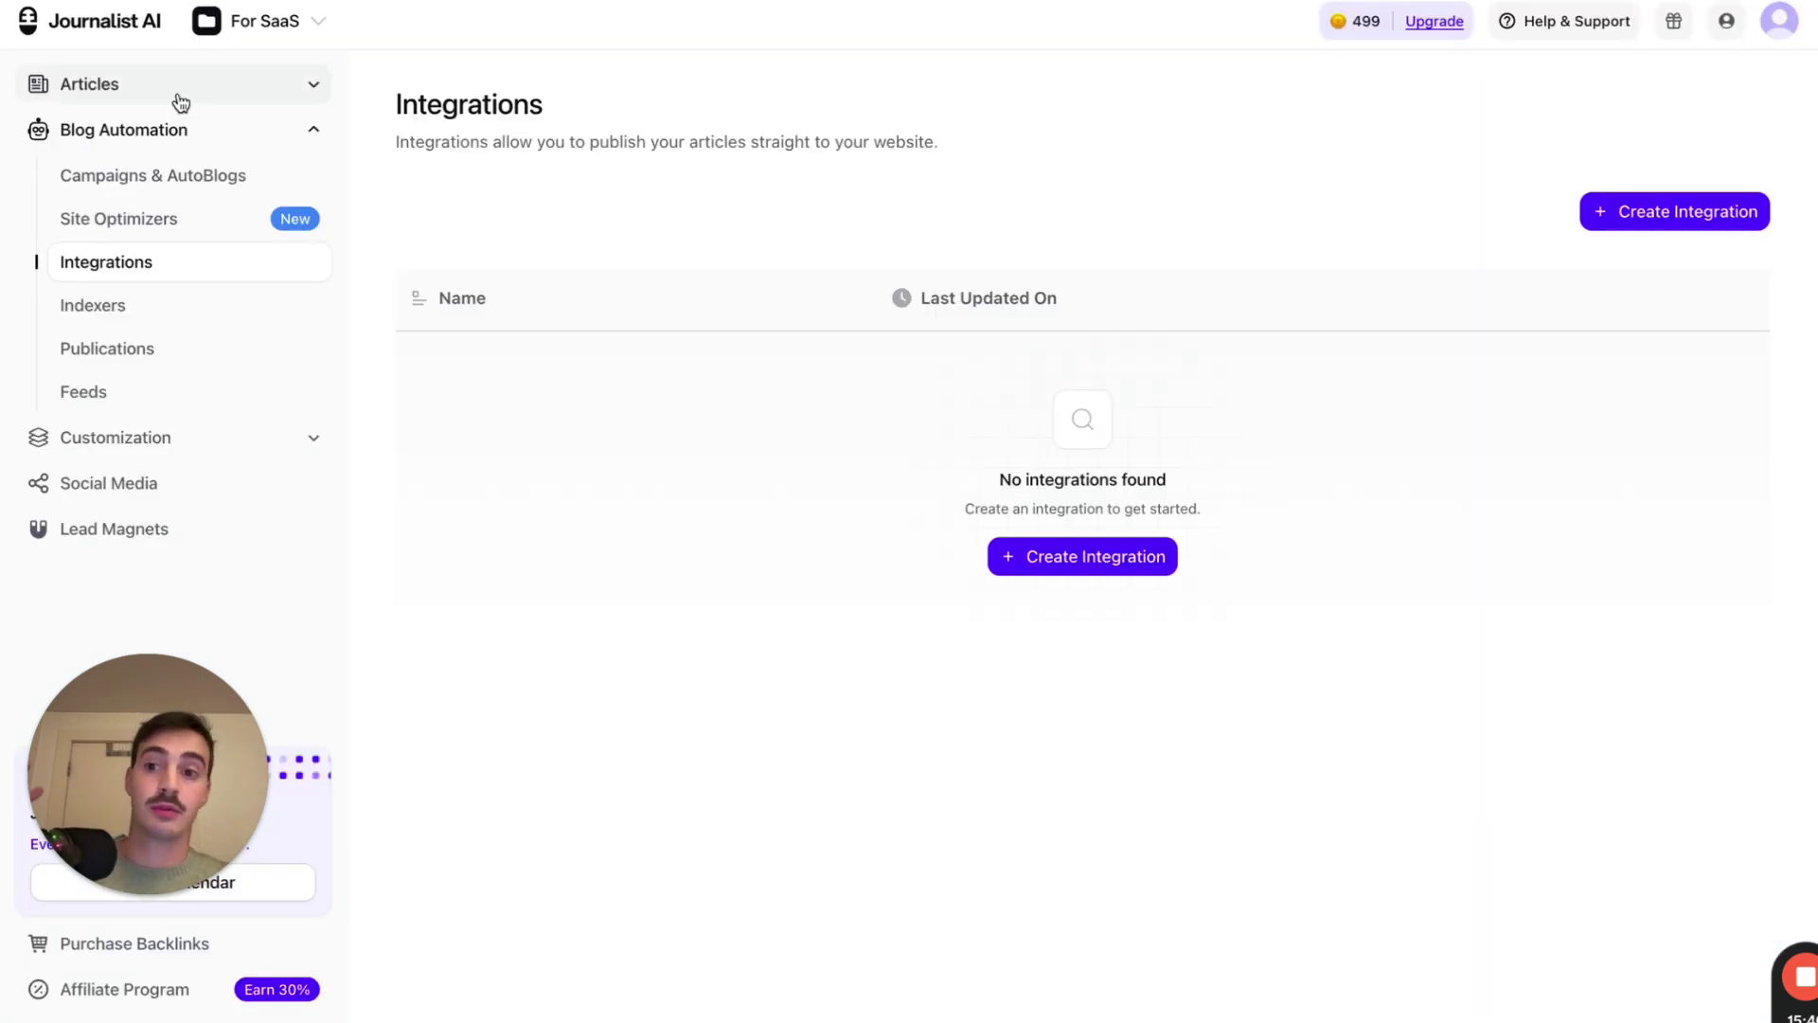
Go to Generate Articles, listing SEO Article, AI News Article, Amazon Review and YouTube to Blog Post
click(116, 84)
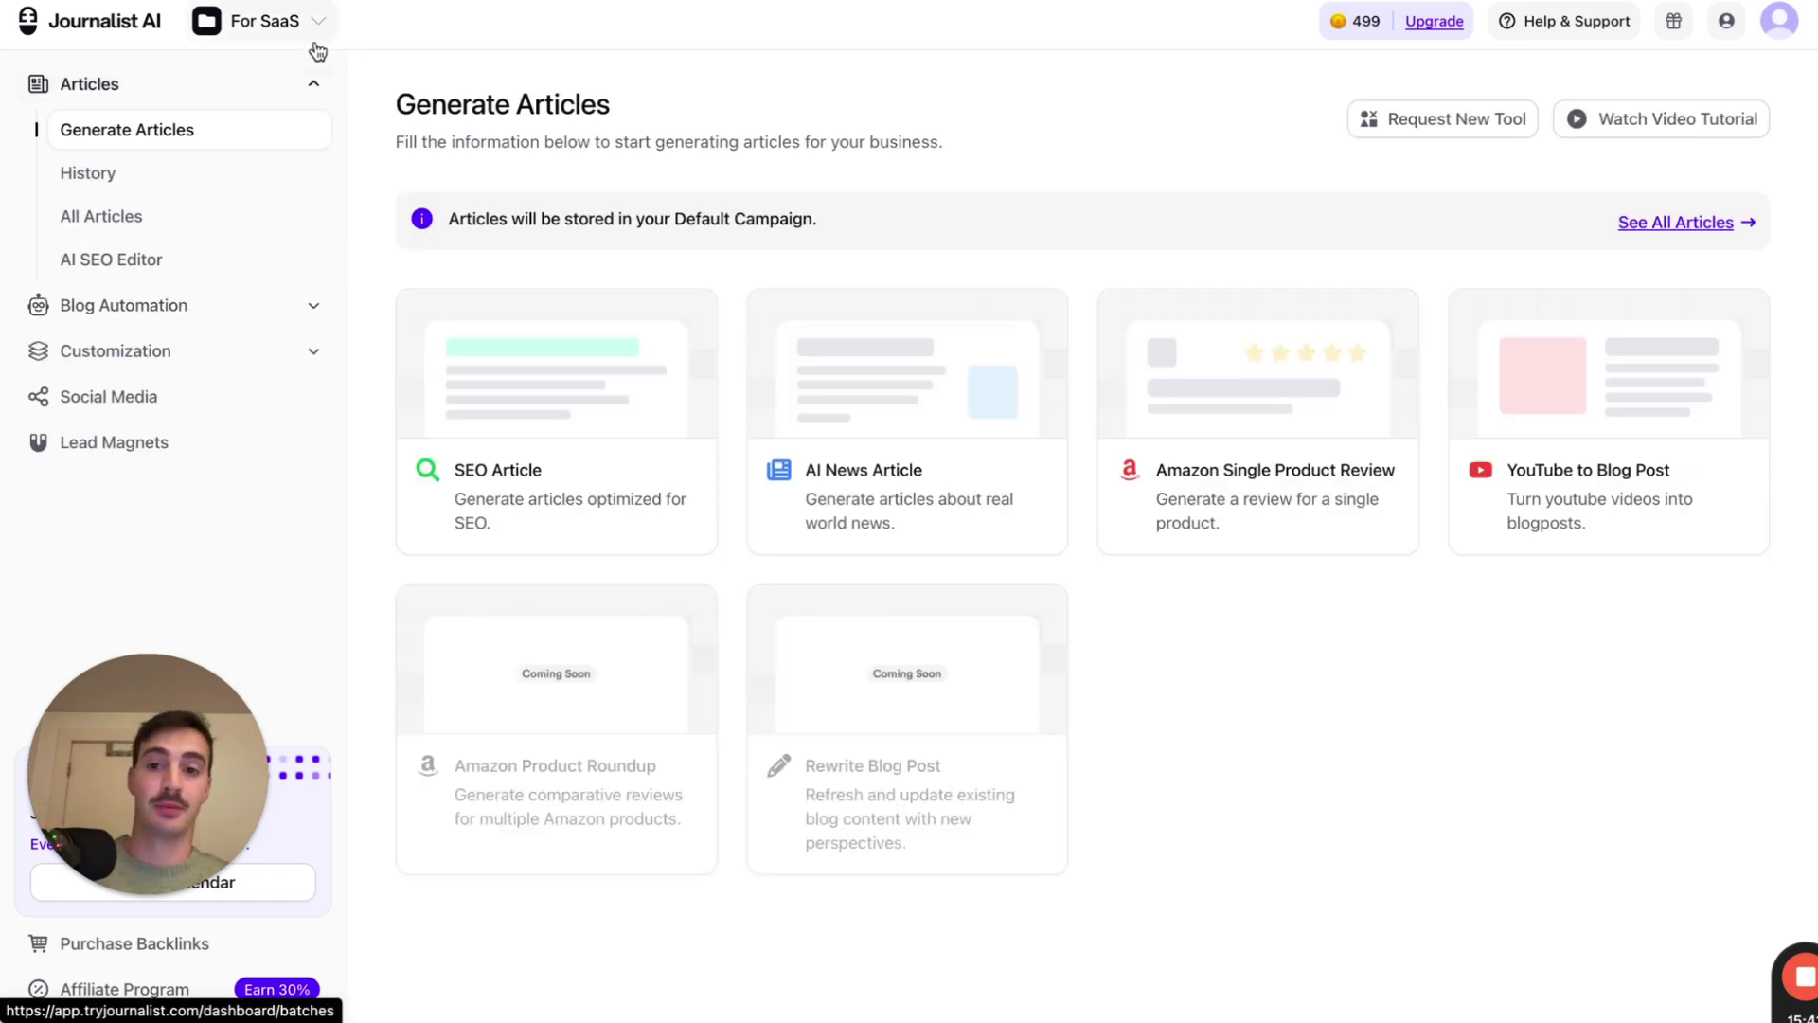